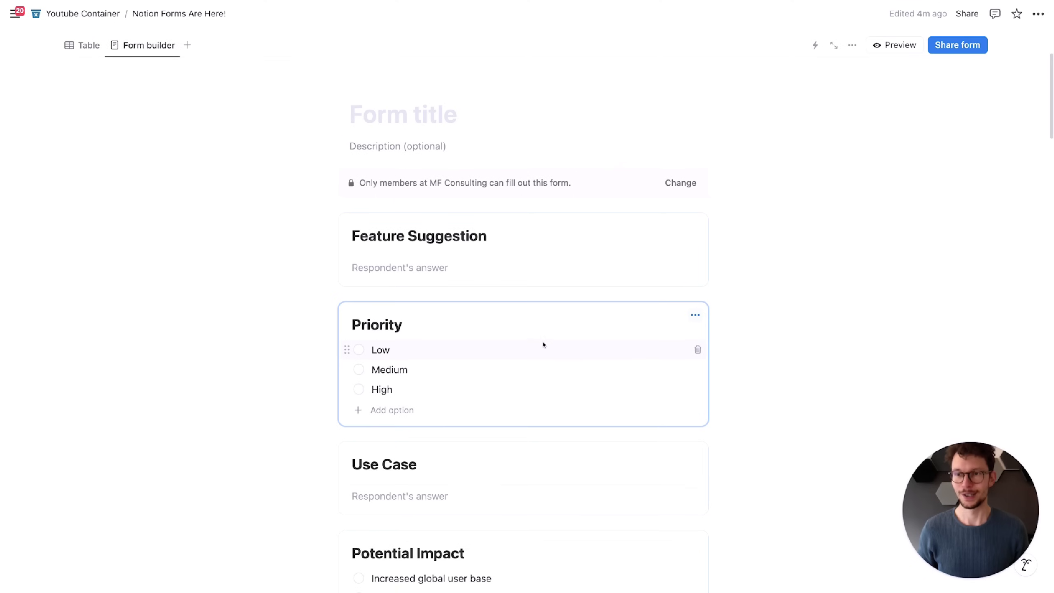
Step: Examine the Feature Suggestions table and its columns, along with the related Teams table below it
click(289, 164)
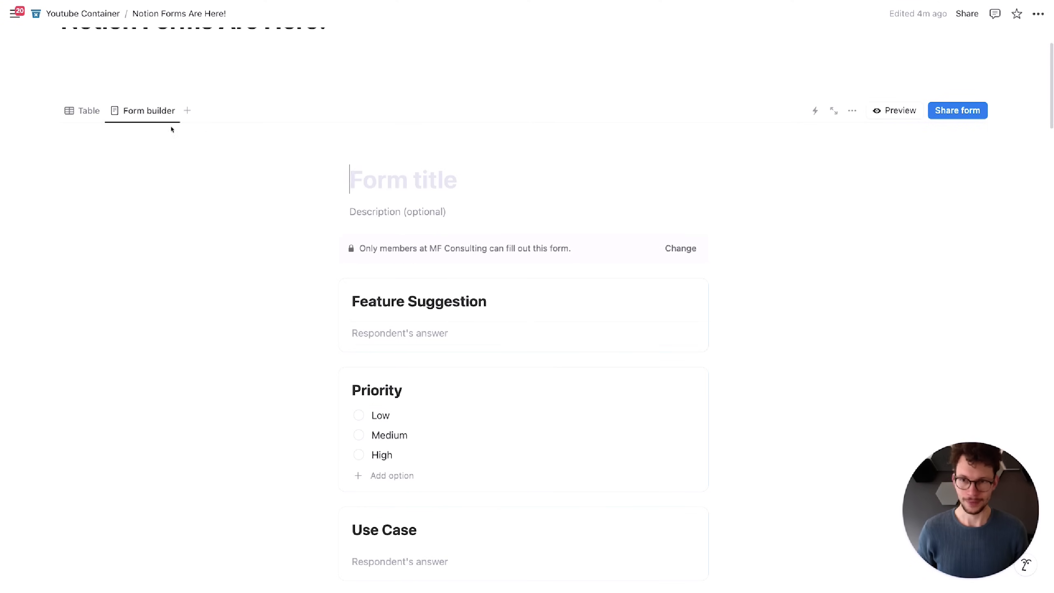
click(89, 110)
scroll(262, 194, down, 1)
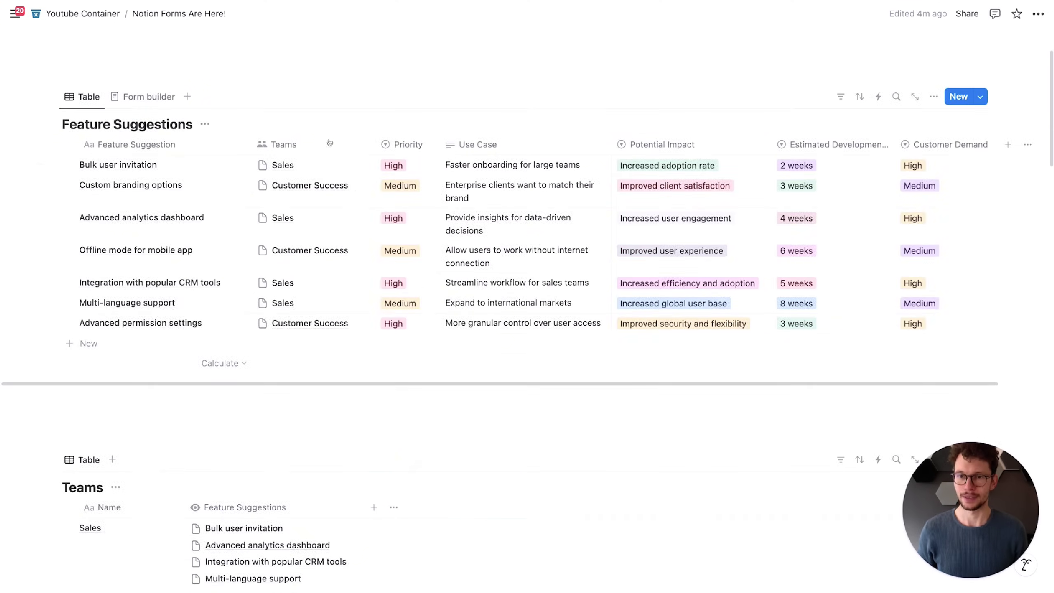
scroll(218, 174, down, 2)
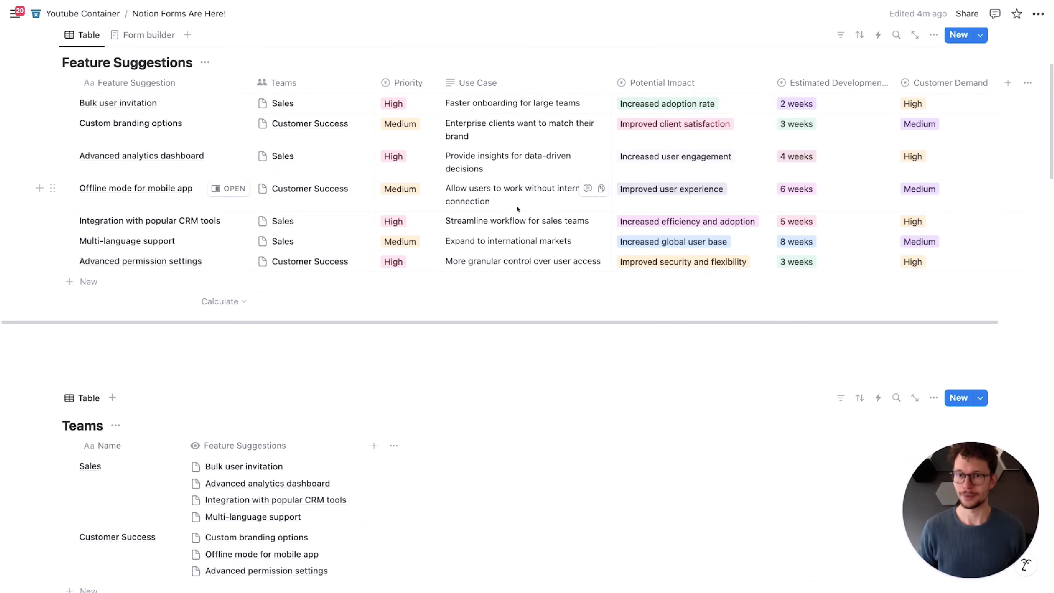
scroll(515, 205, up, 2)
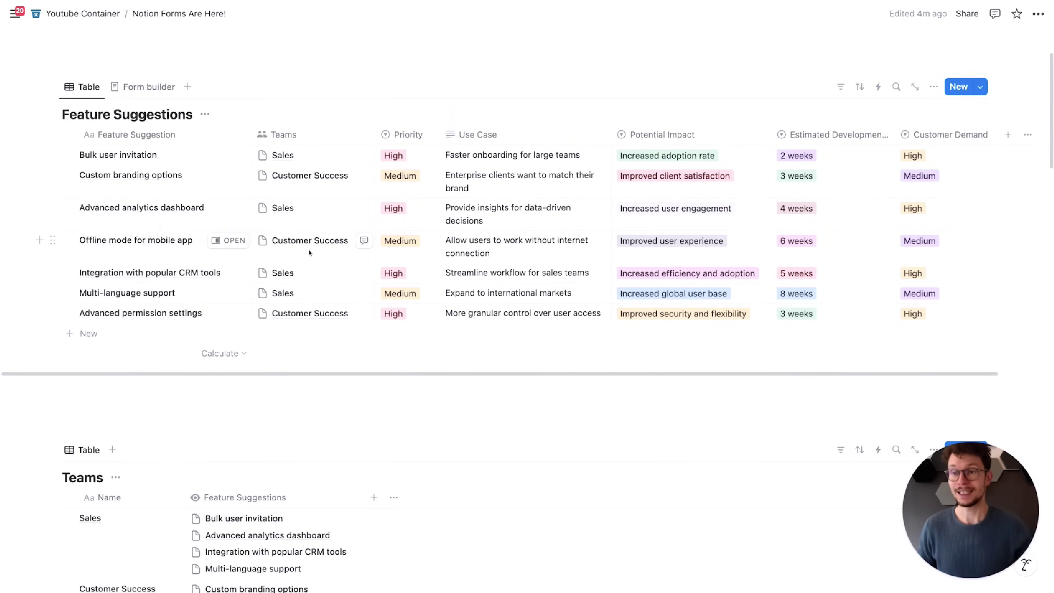
scroll(305, 251, up, 2)
scroll(303, 250, up, 2)
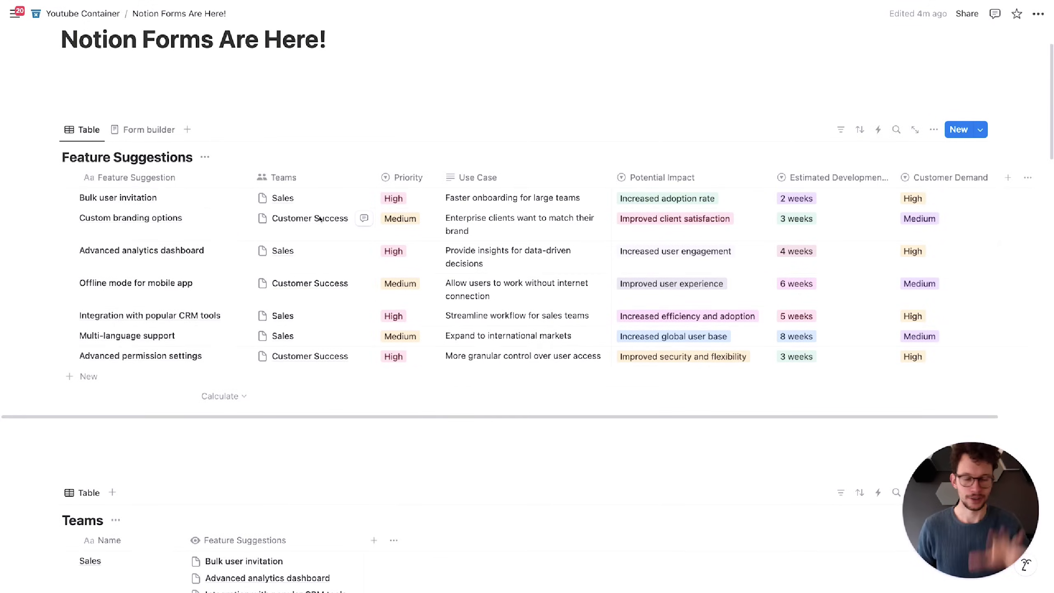
Step: Title the form "Suggest a new feature" in the form builder
click(148, 130)
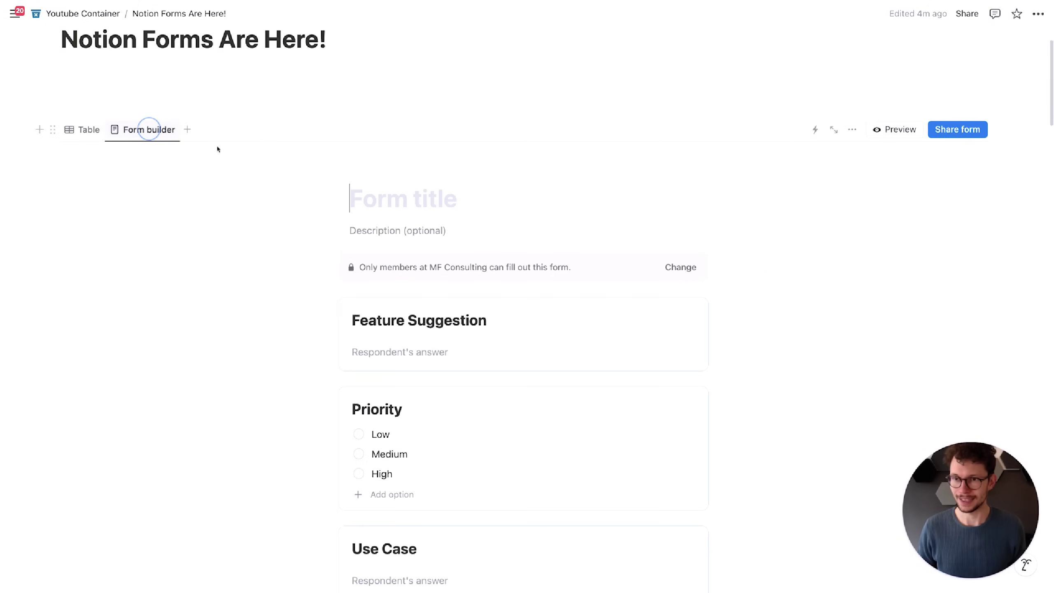
text(Add a ne)
key(super+a)
text(Suggest a new feature)
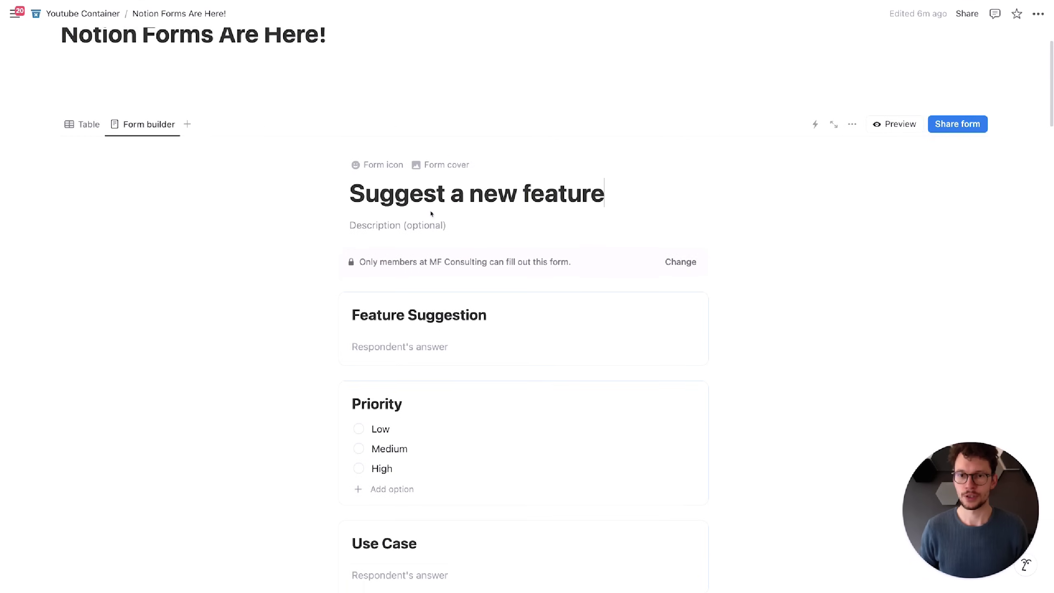
Step: Review the form's questions and their answer formats, from Feature Suggestion through Teams
scroll(470, 186, down, 2)
scroll(708, 173, down, 2)
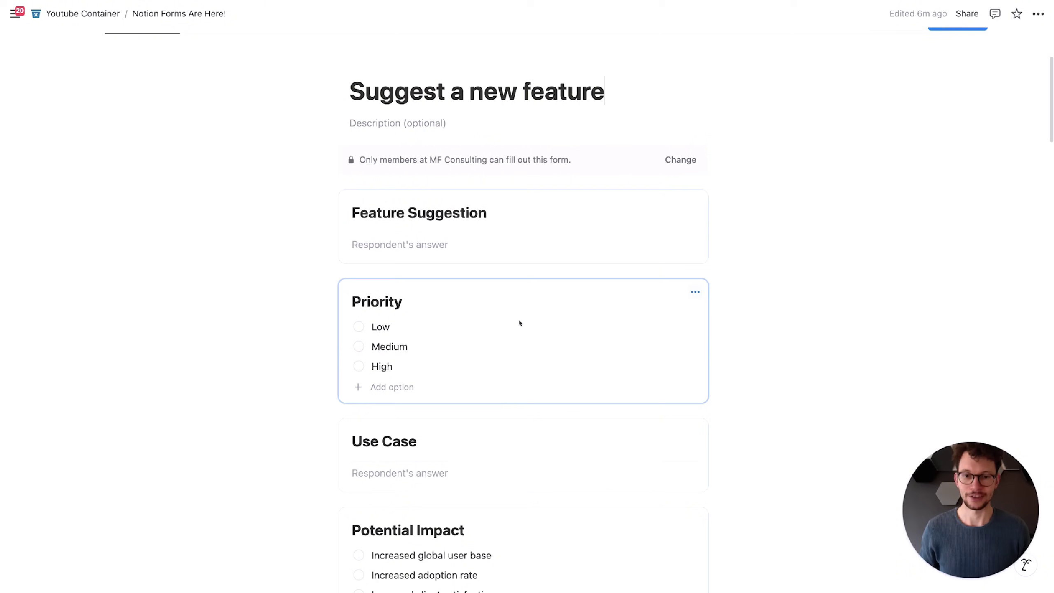
scroll(231, 243, up, 3)
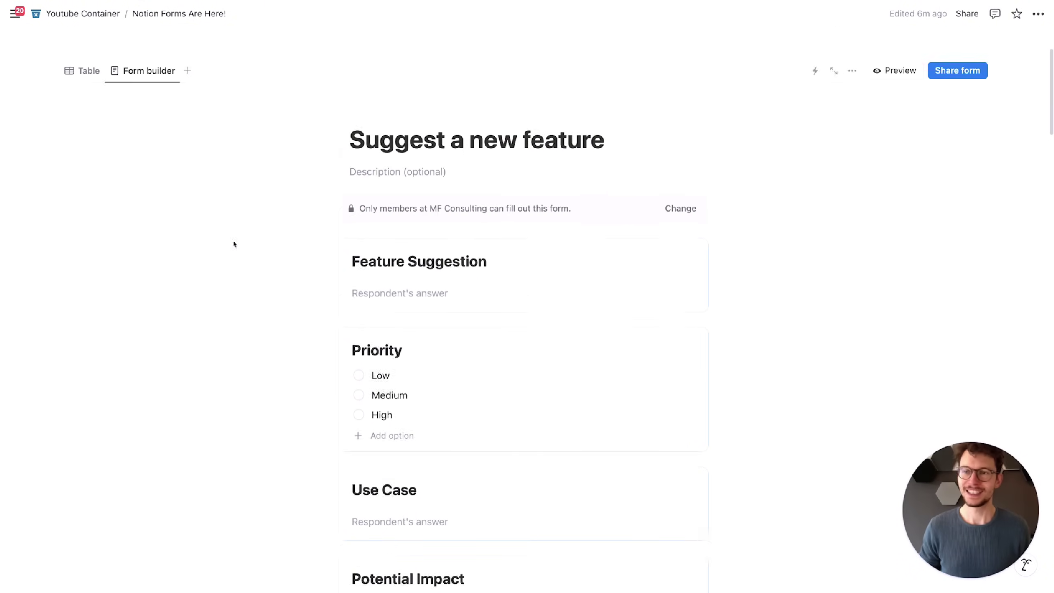
scroll(212, 212, down, 3)
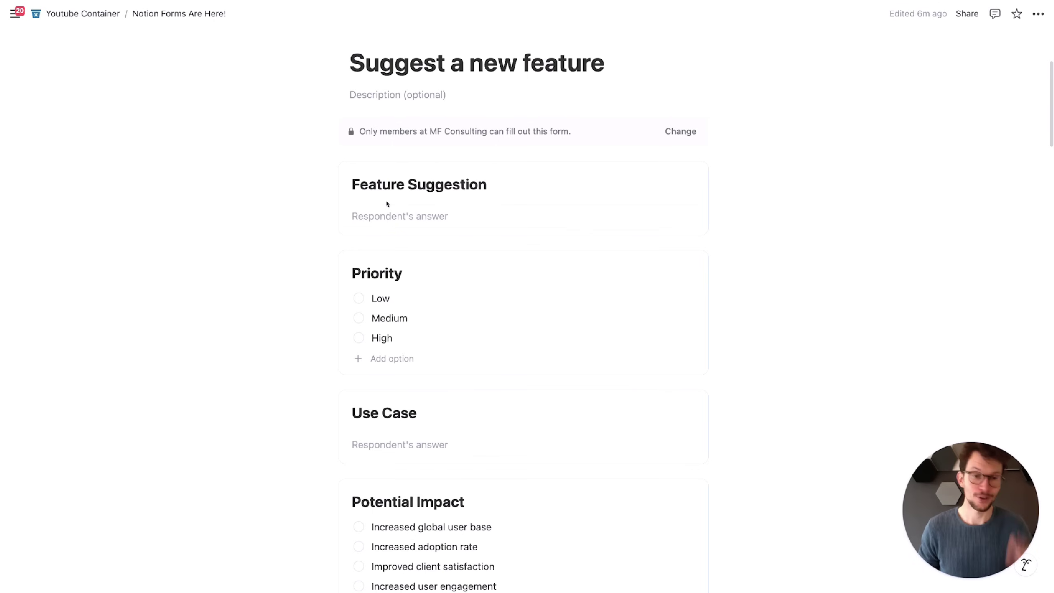
scroll(385, 203, down, 1)
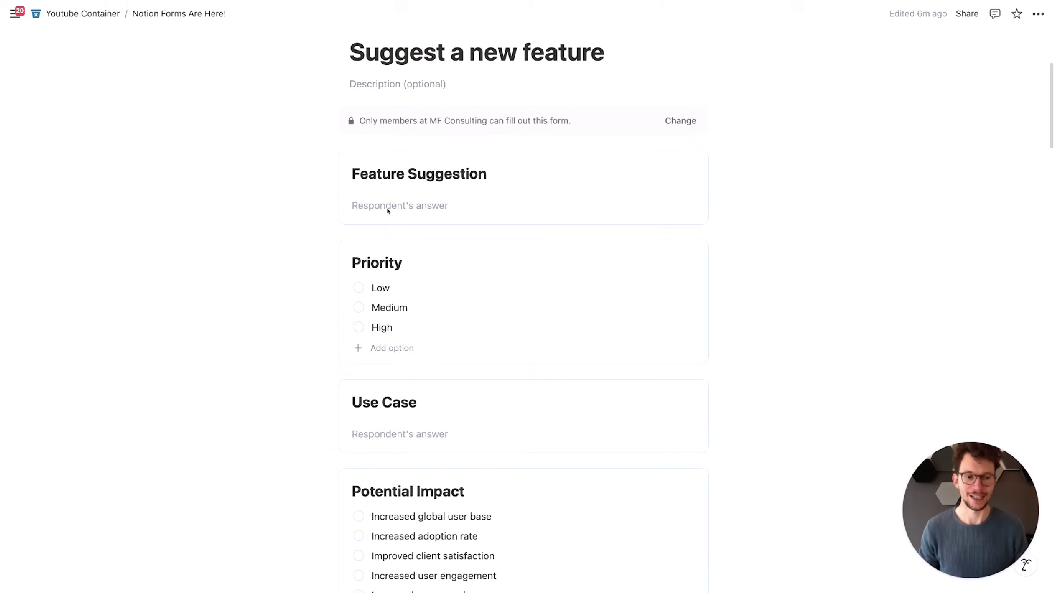
click(418, 214)
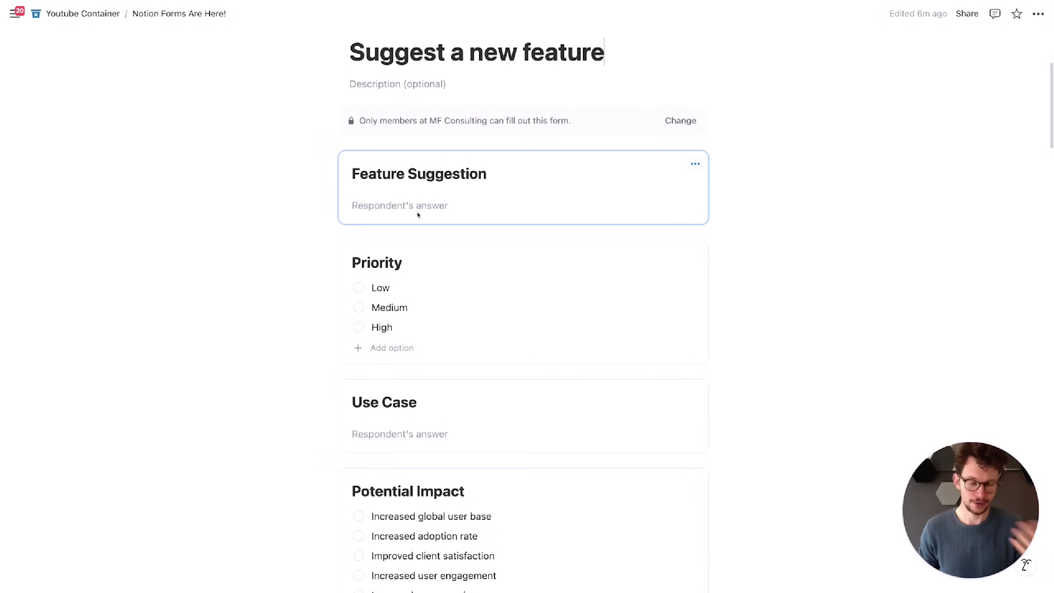
scroll(407, 214, down, 3)
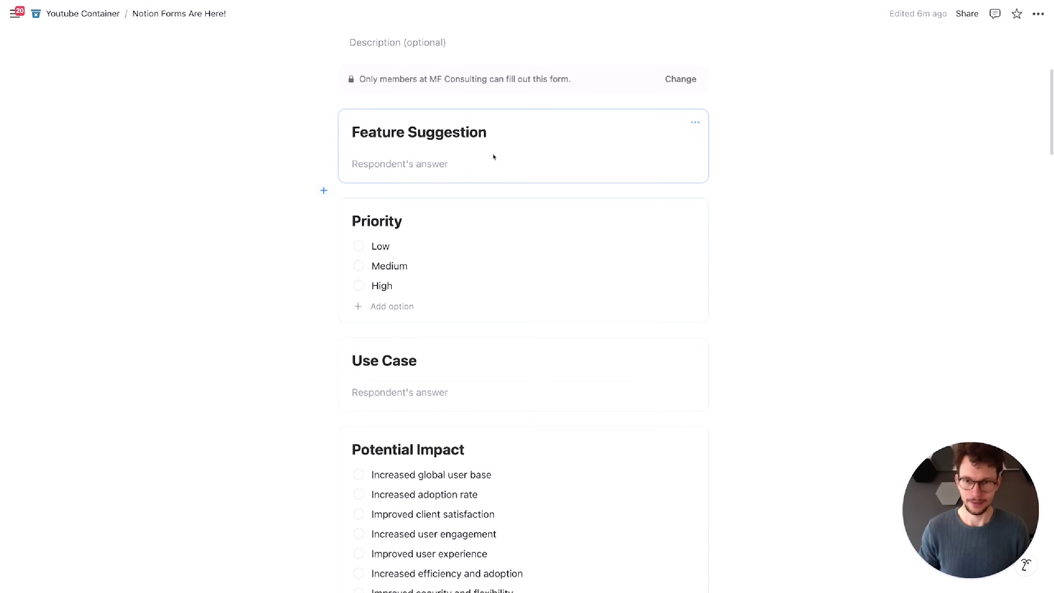
scroll(395, 182, down, 2)
click(371, 186)
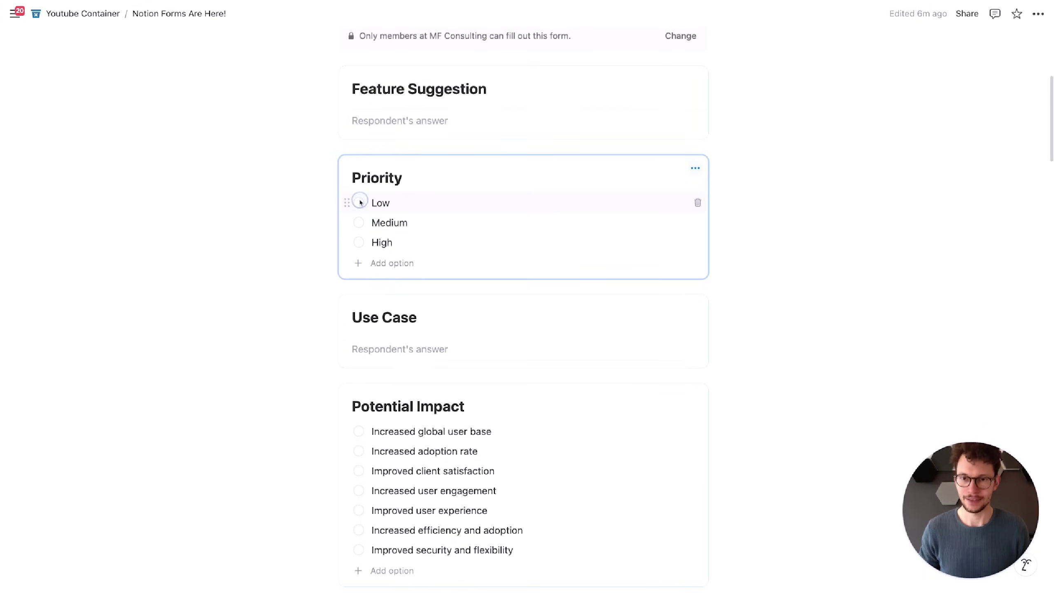
click(499, 346)
scroll(499, 347, down, 15)
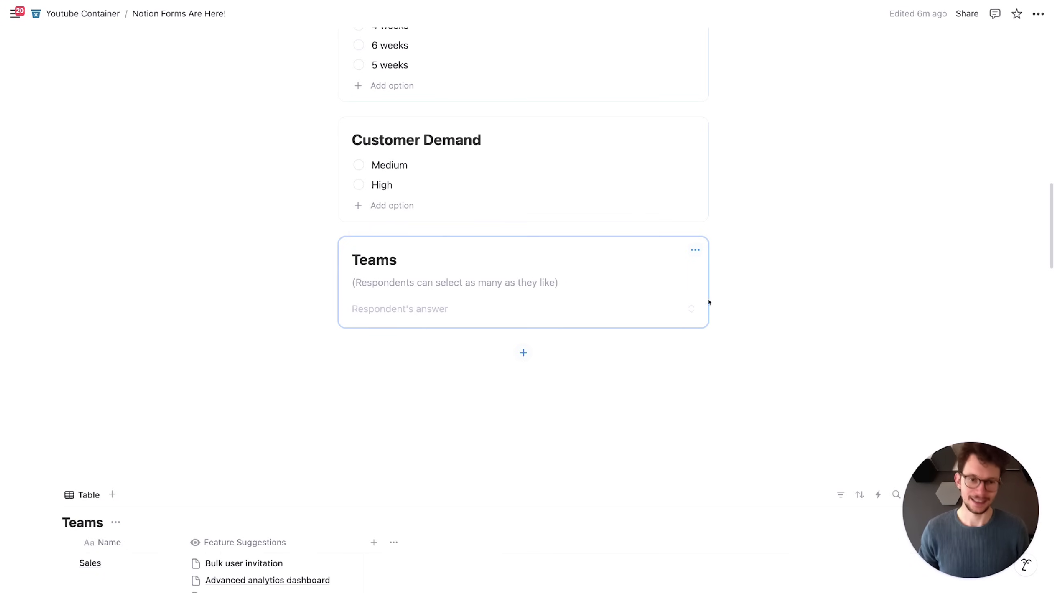
scroll(646, 319, up, 15)
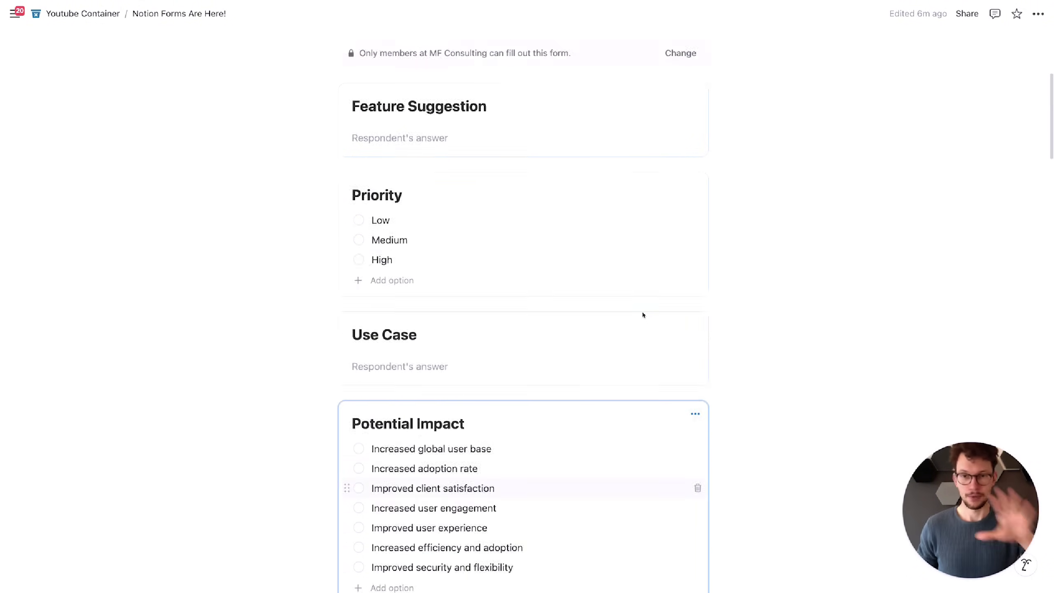
scroll(646, 317, up, 2)
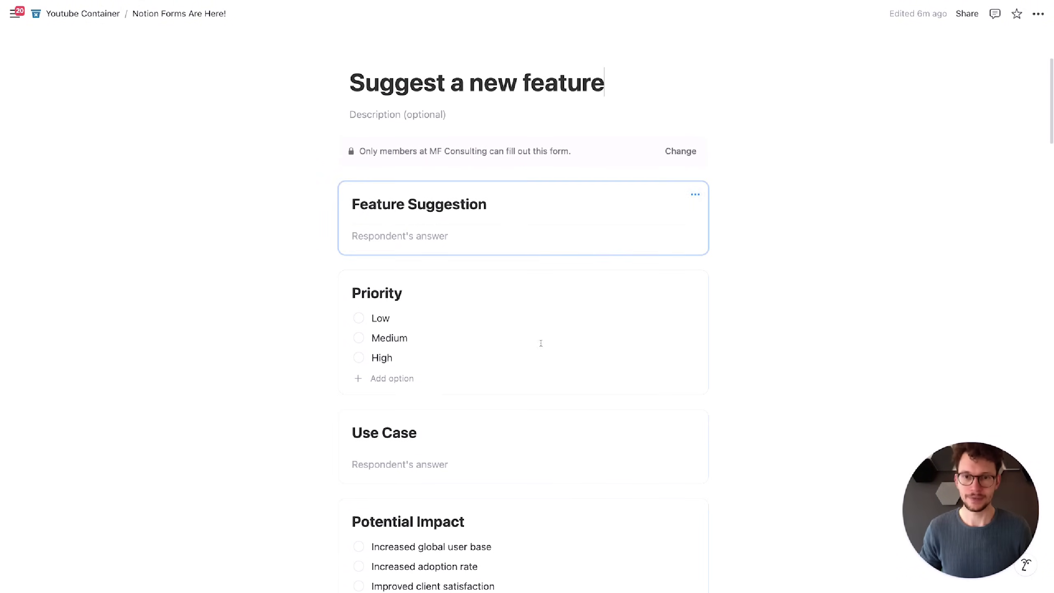
mouse_move(533, 286)
mouse_down()
mouse_move(532, 261)
mouse_move(537, 320)
mouse_move(544, 286)
mouse_up()
Step: Make the Priority question required and give it the description "How important is this really?"
scroll(631, 288, down, 3)
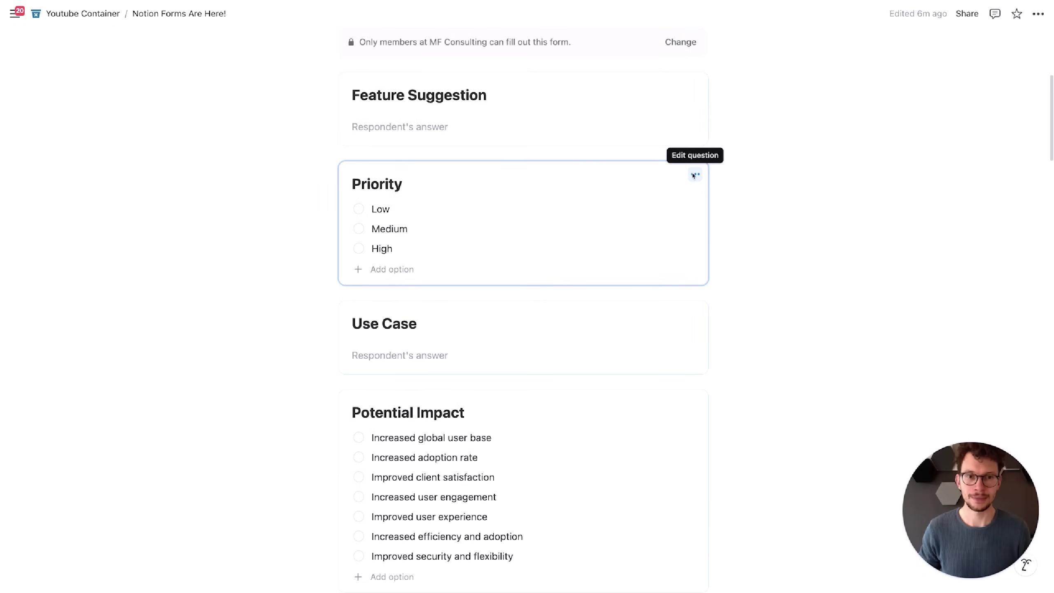
click(695, 175)
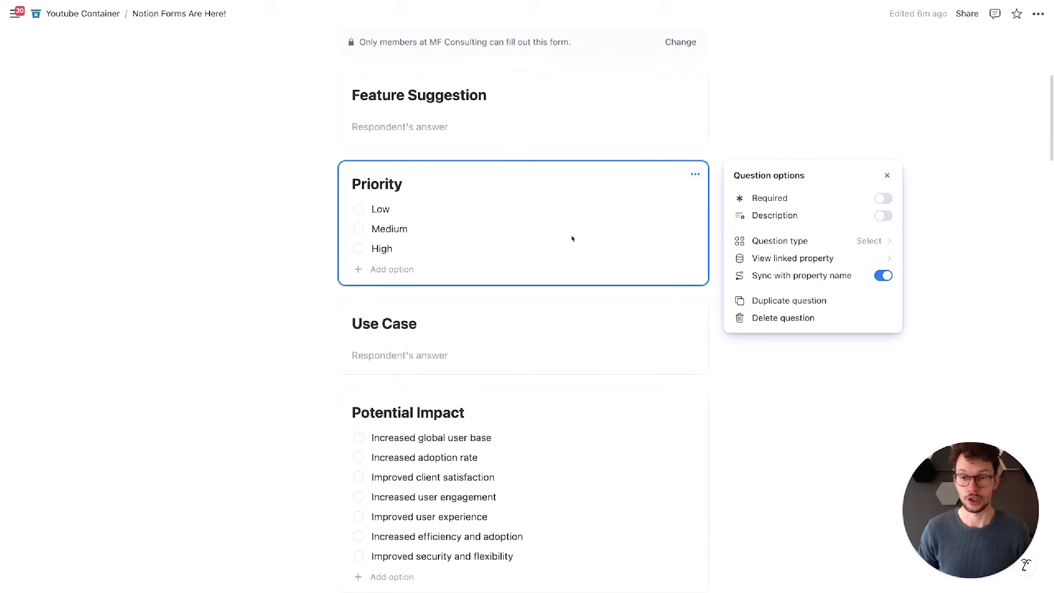
click(883, 199)
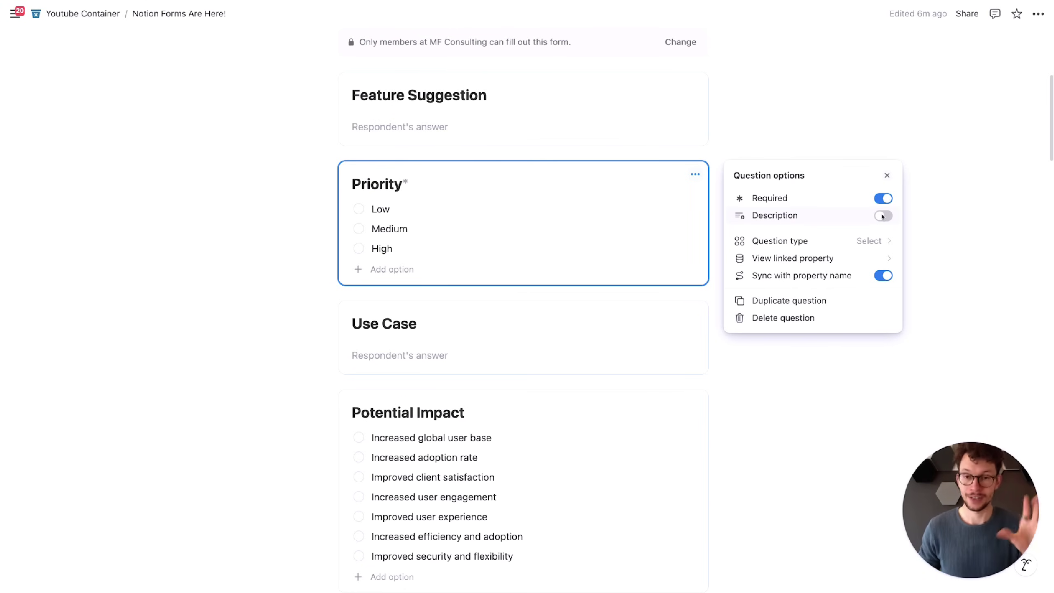
click(883, 215)
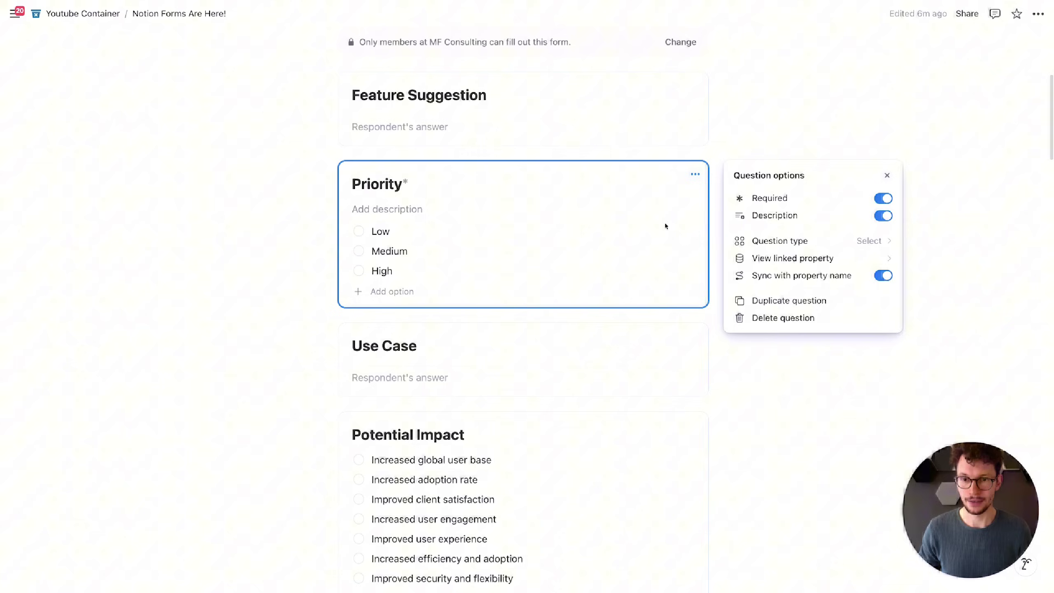
click(394, 211)
text(How i)
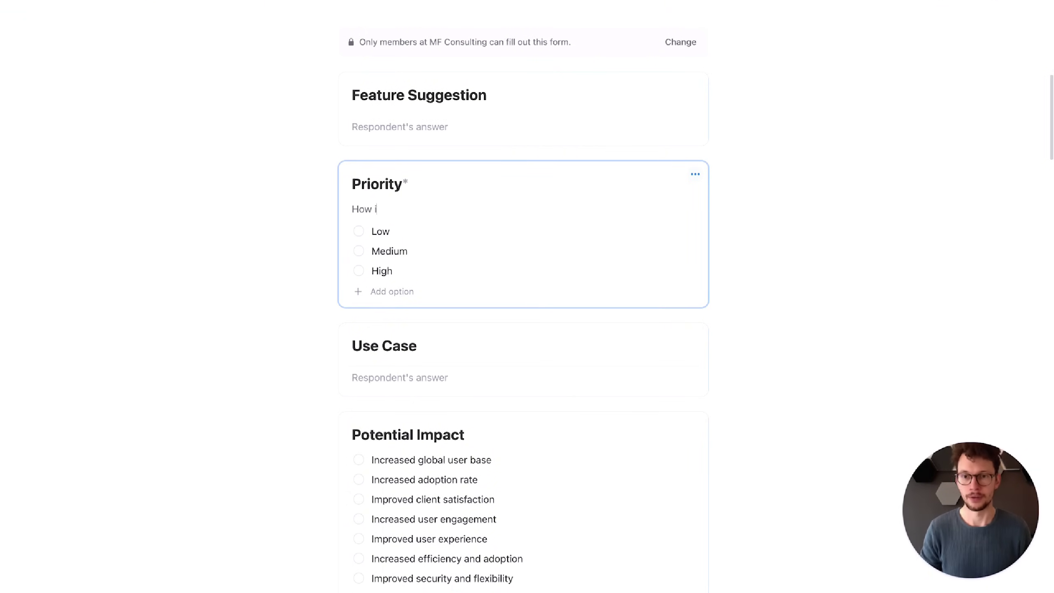
text(mportant is this really?)
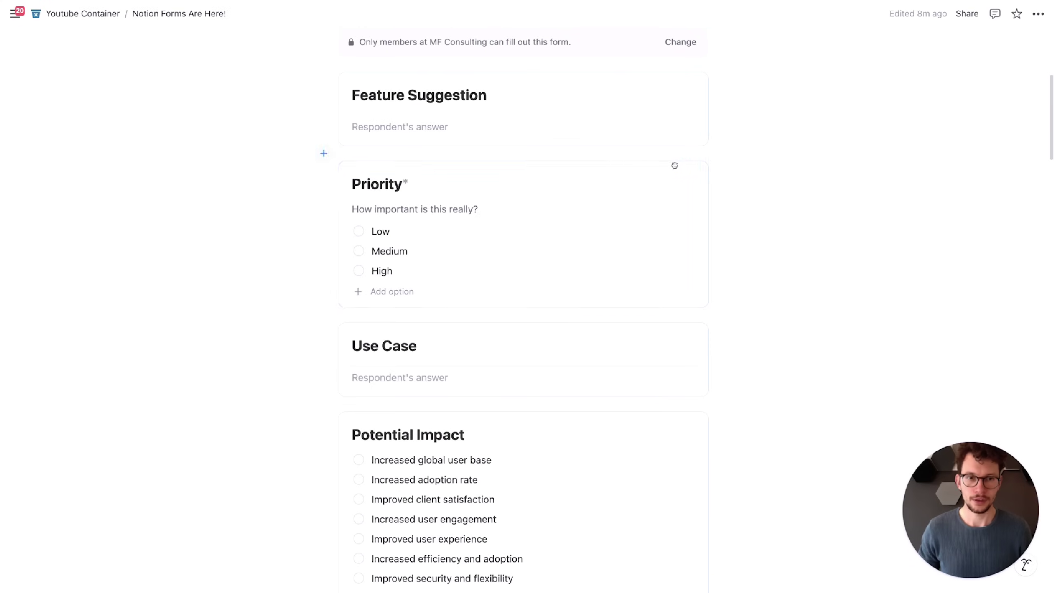
Step: Examine the database property linked to the Priority question and return to the question options
click(695, 174)
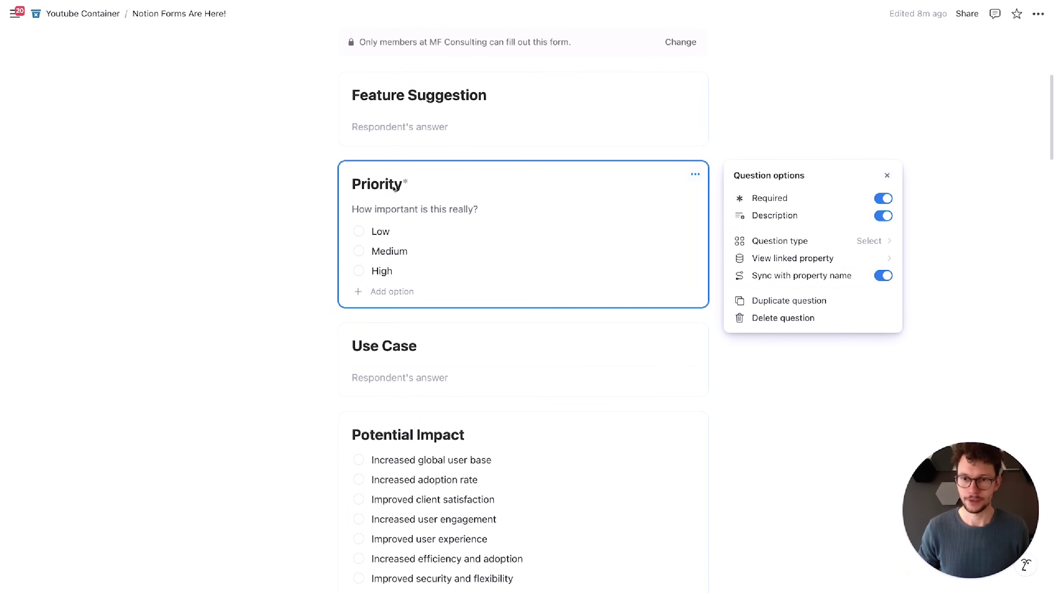
click(820, 259)
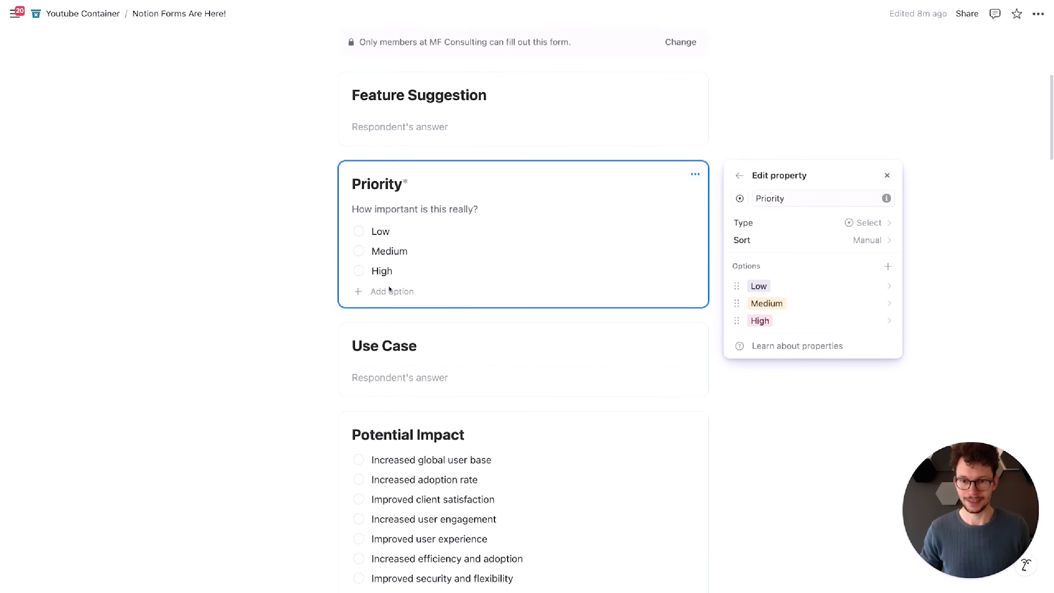
click(739, 175)
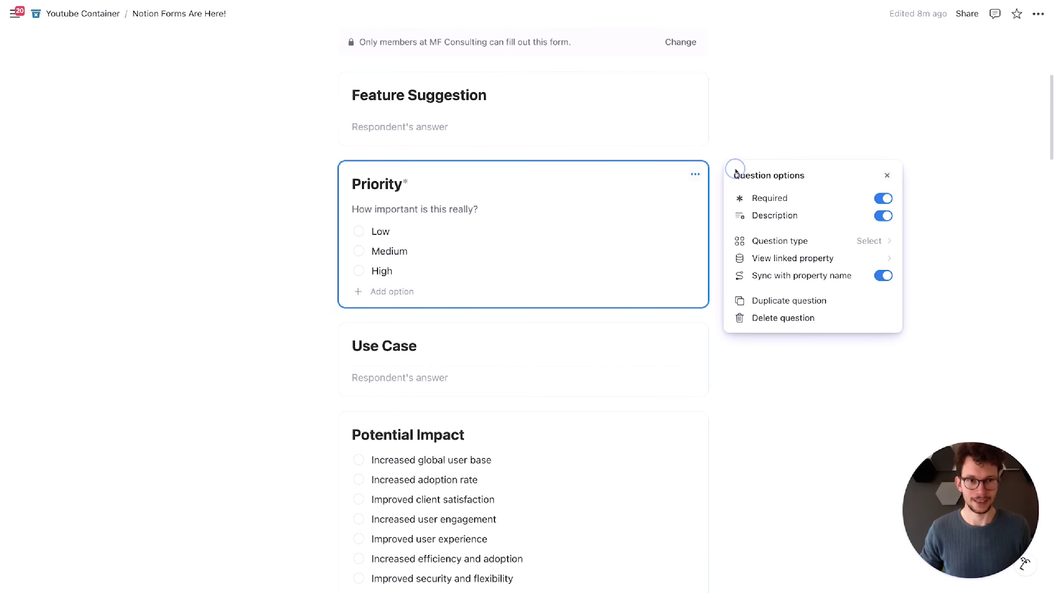
Step: Change the Priority question's type to Text and check the Priority column in the Feature Suggestions table
click(797, 242)
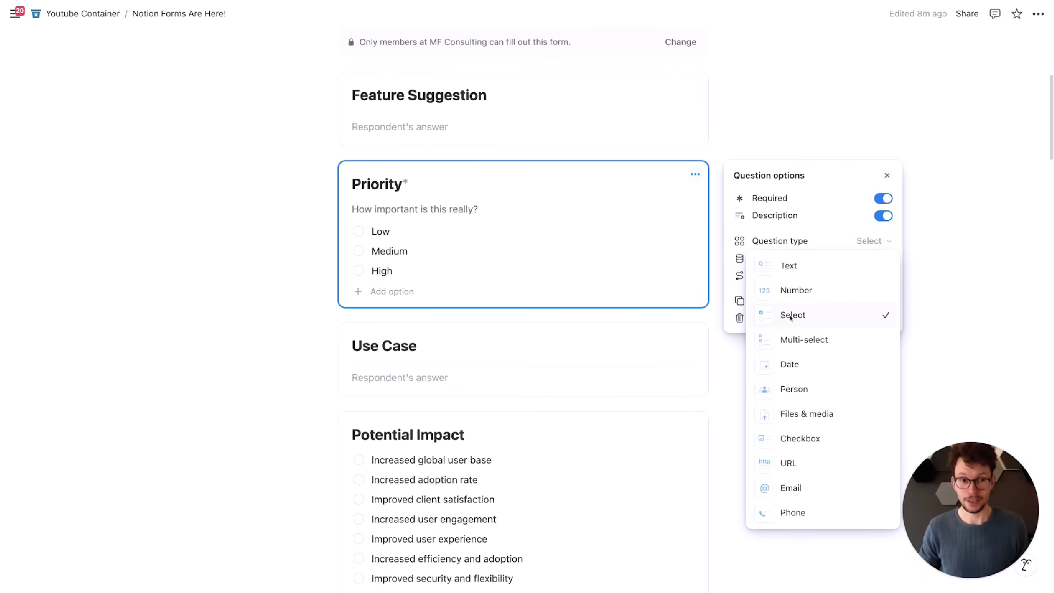
click(788, 267)
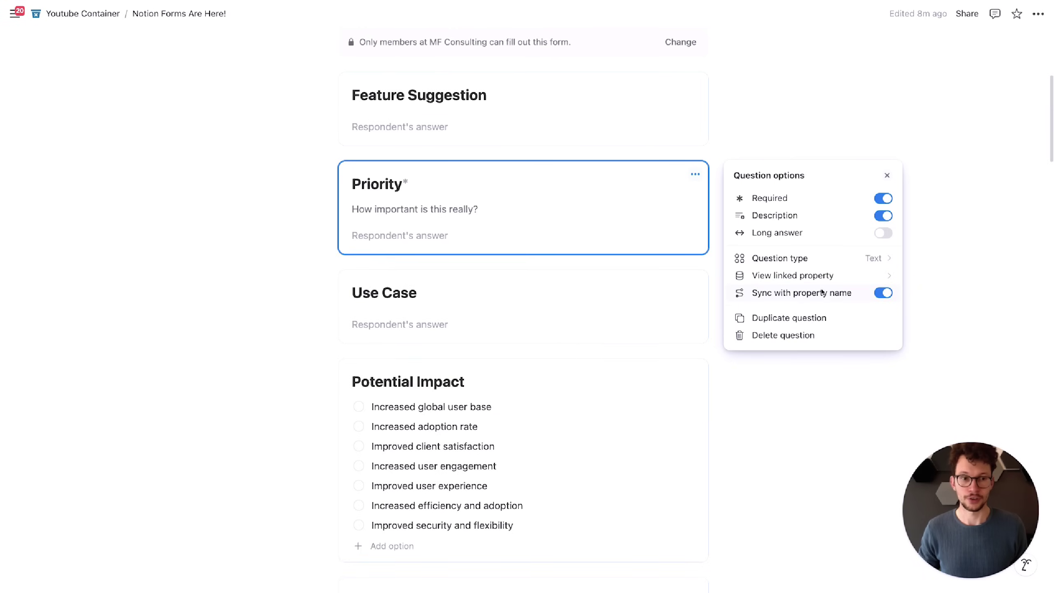
click(240, 205)
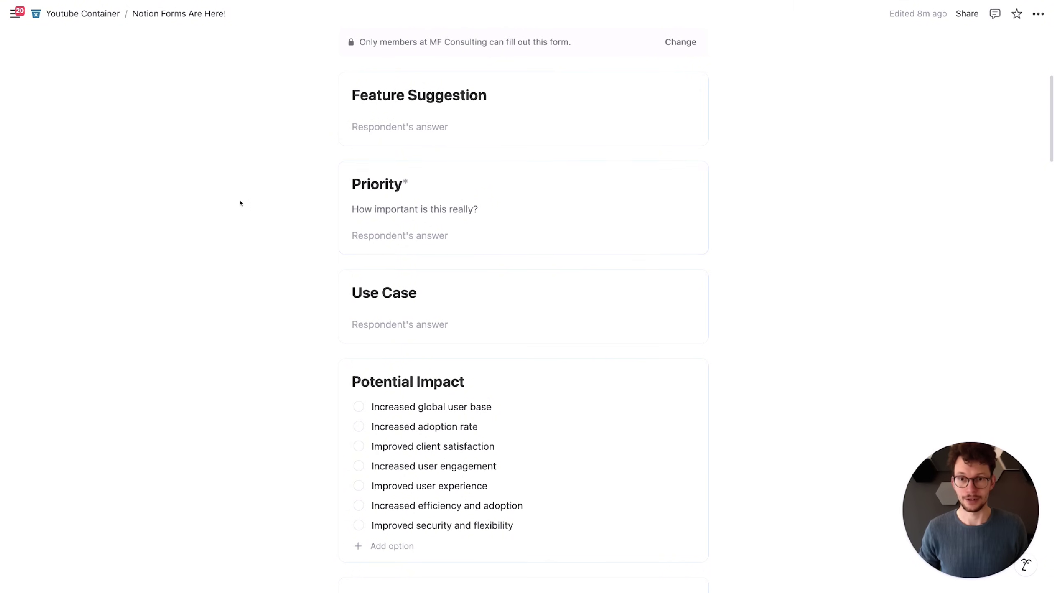
scroll(161, 127, up, 4)
click(69, 69)
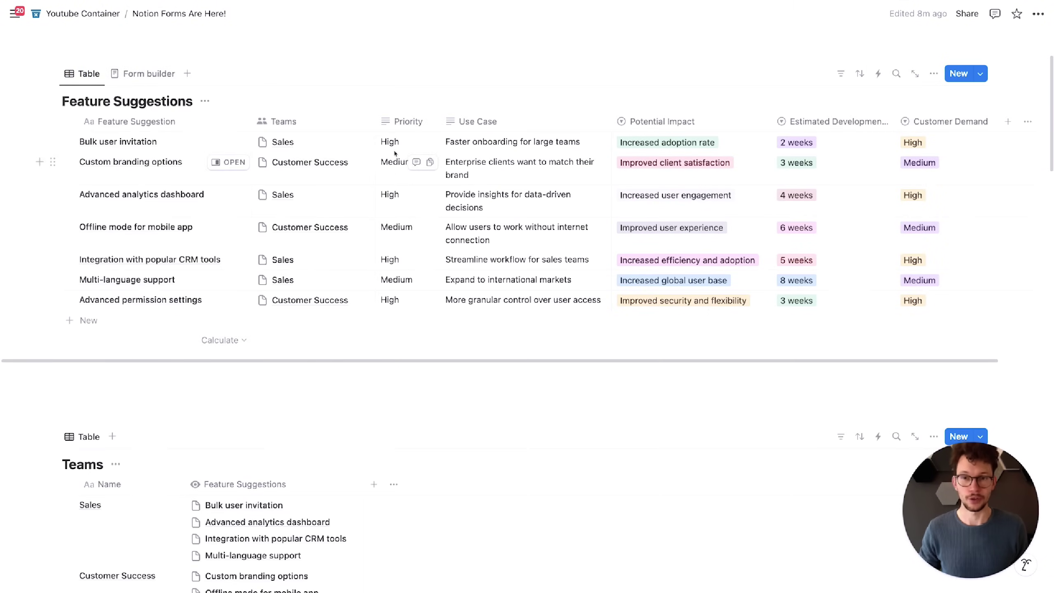
Step: Change the Use Case question's type to Select in the form builder
click(148, 73)
scroll(462, 285, down, 3)
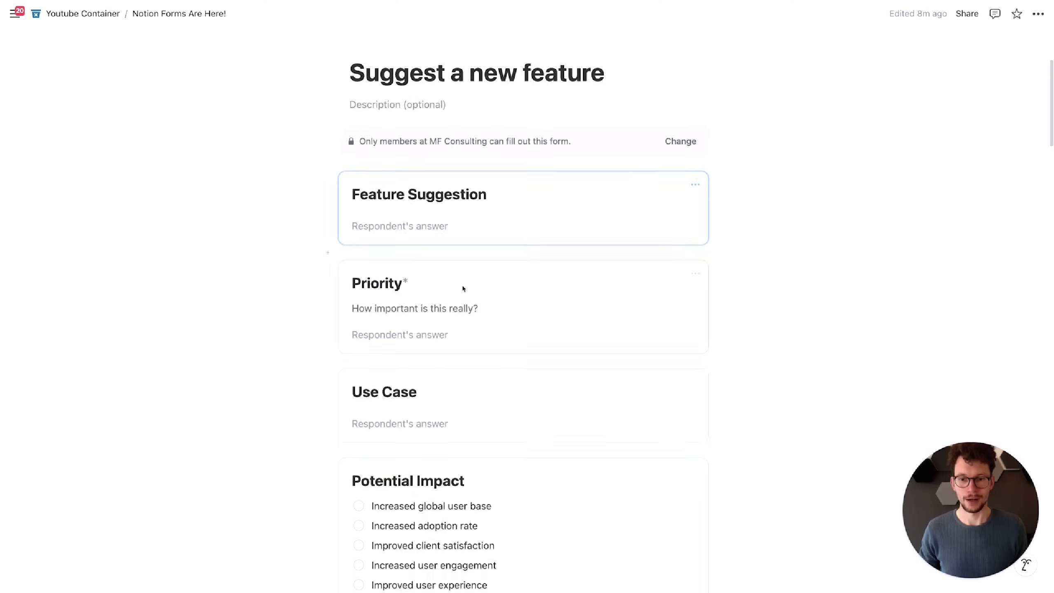
scroll(641, 364, down, 2)
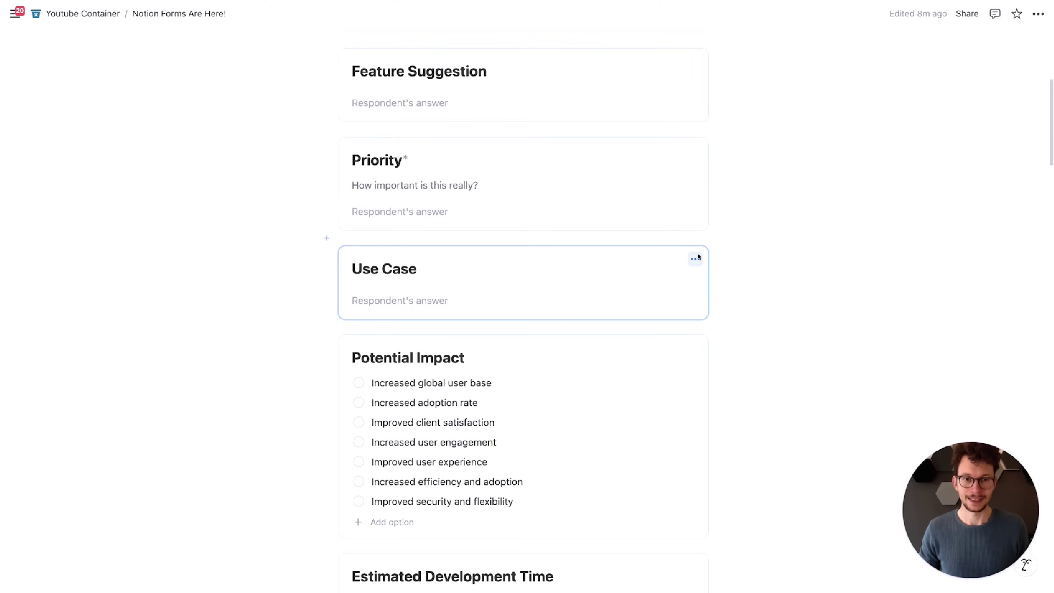
click(695, 259)
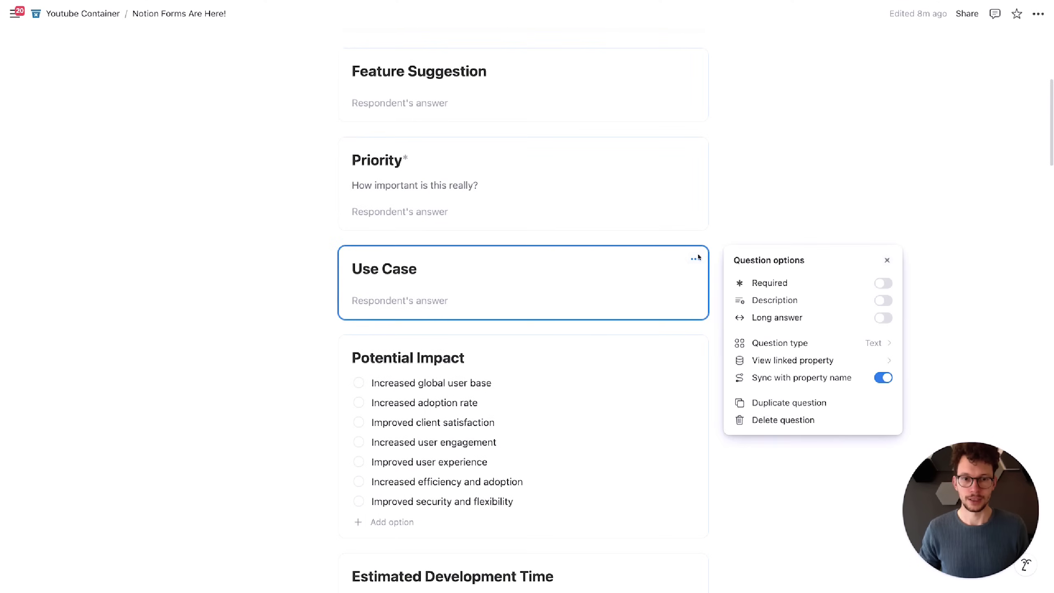
click(805, 344)
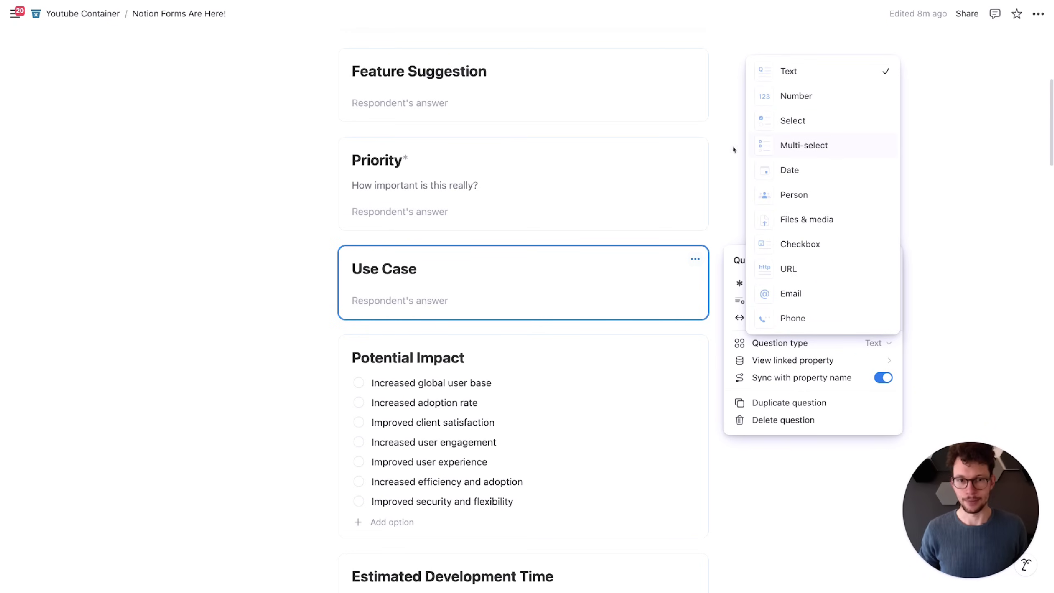
click(784, 120)
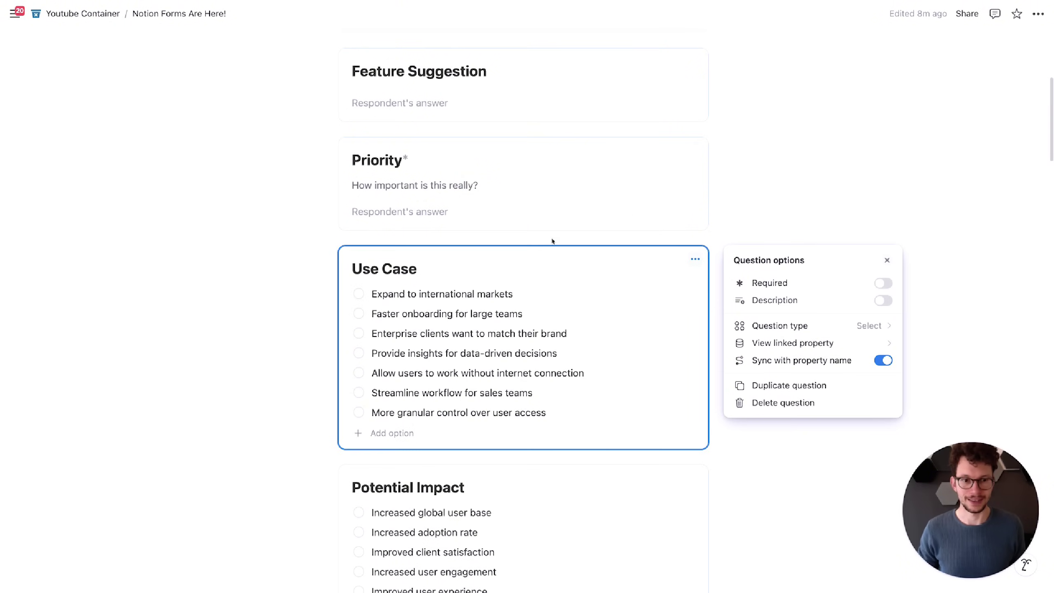
Step: Set the Use Case question's type to Text and the Priority question's type to Select
click(816, 326)
click(790, 53)
click(600, 160)
click(695, 150)
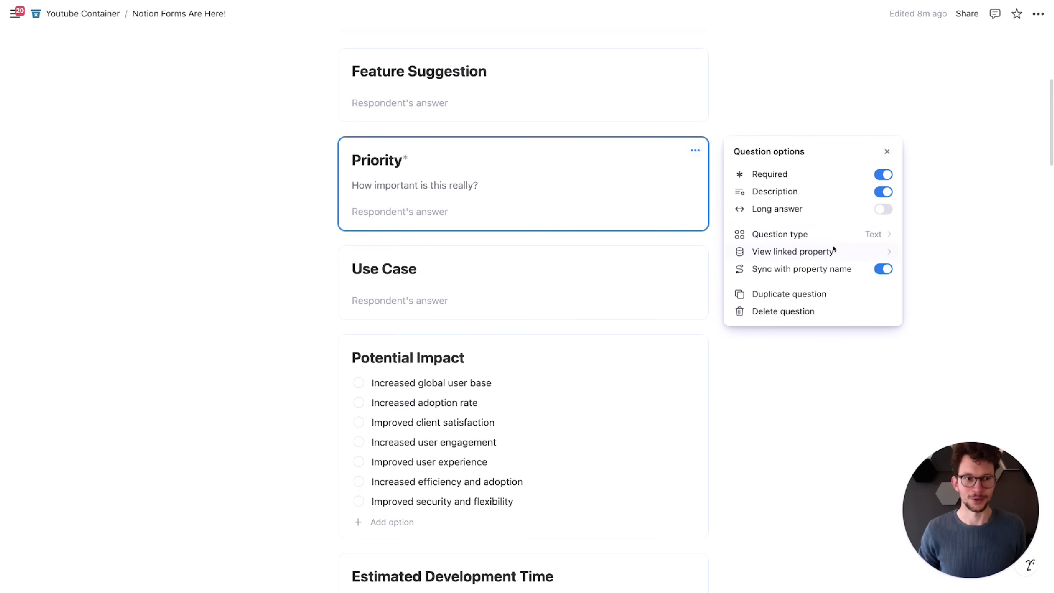
click(839, 234)
click(763, 307)
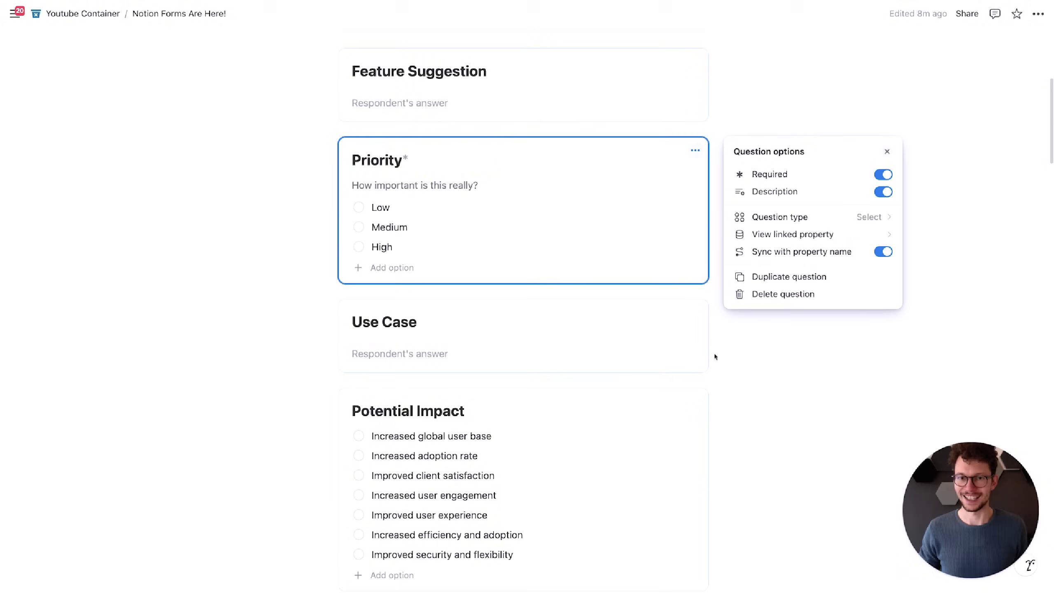
click(739, 336)
Step: Add a Person question after Teams at the end of the form, titled "Who's the best person to talk to about this?"
scroll(788, 313, down, 2)
scroll(788, 316, down, 15)
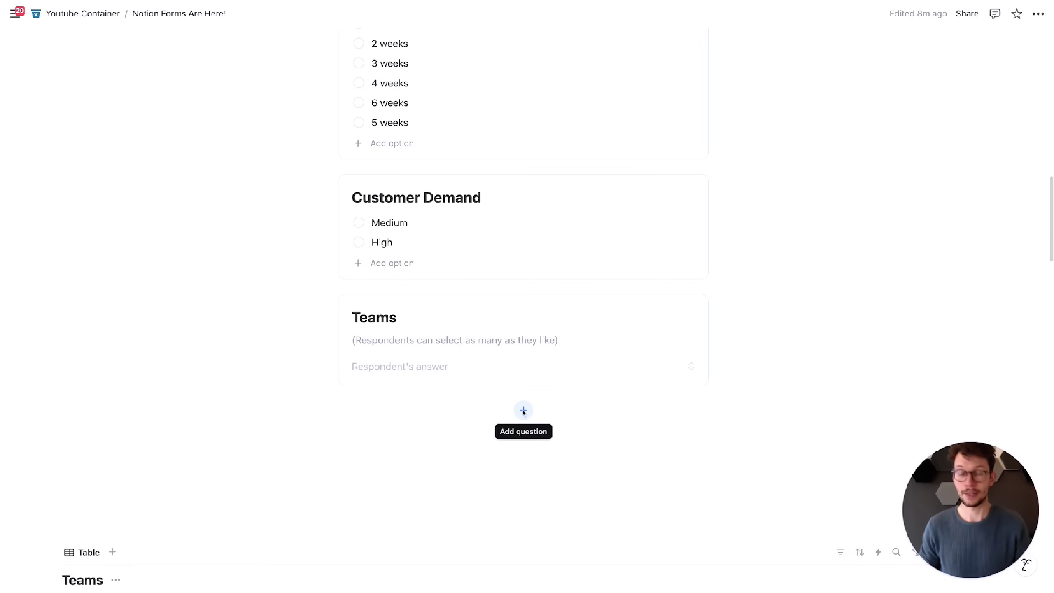
click(524, 410)
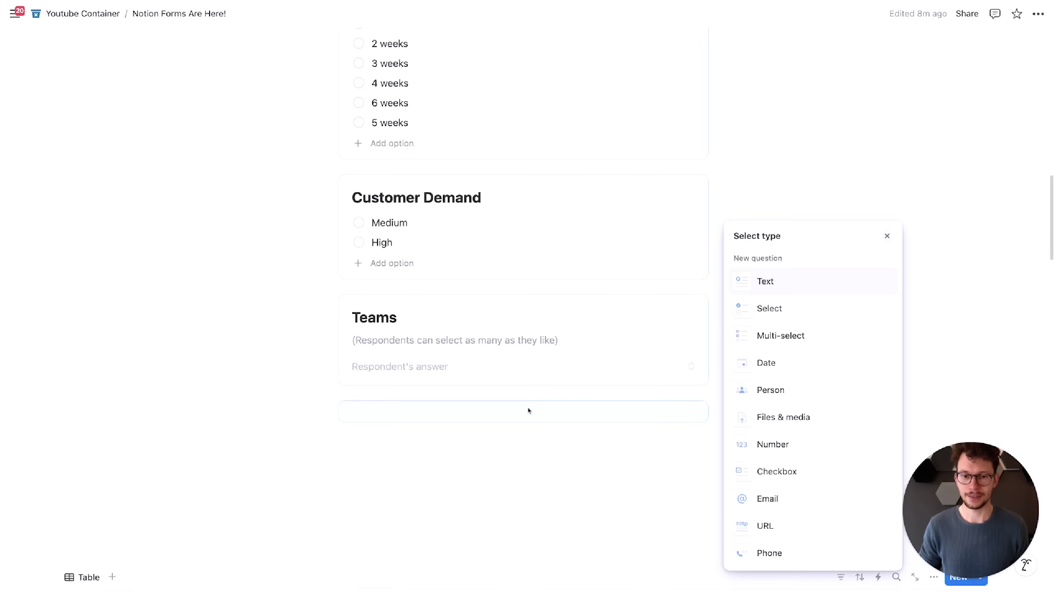
click(769, 394)
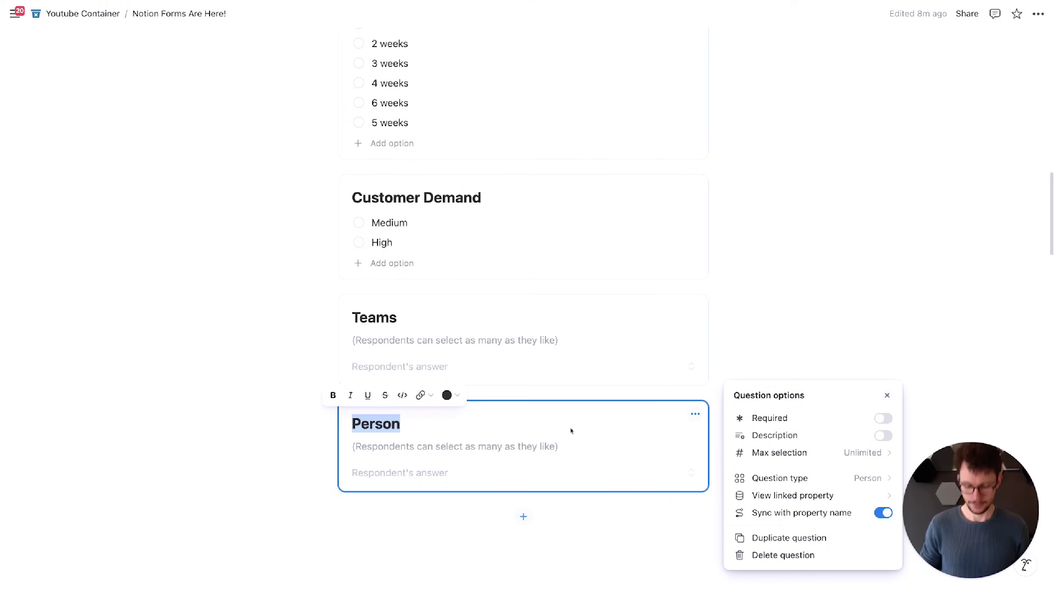
text(Who's the b)
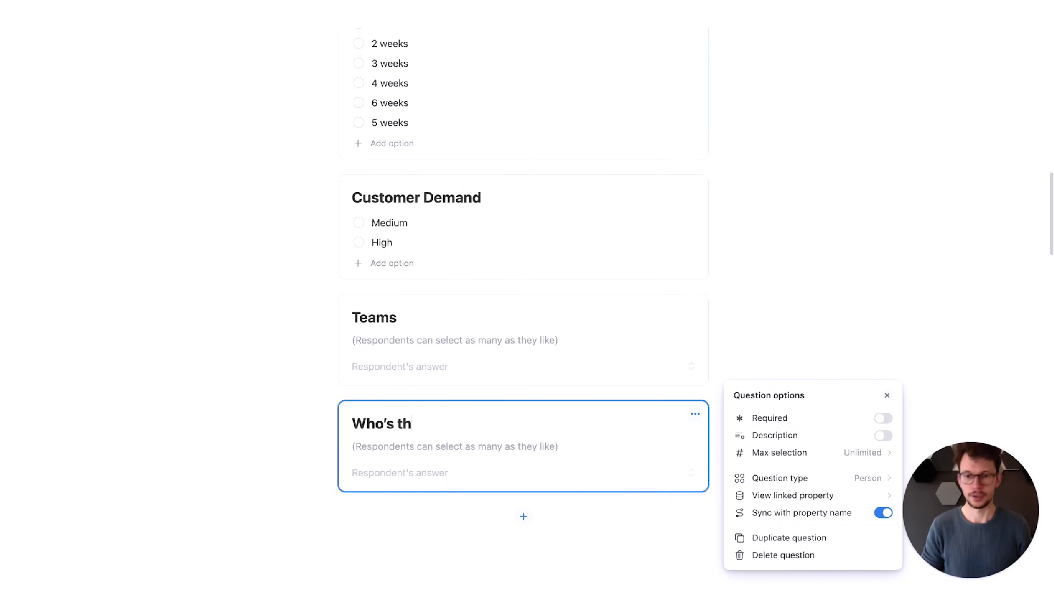
text(est person to talk)
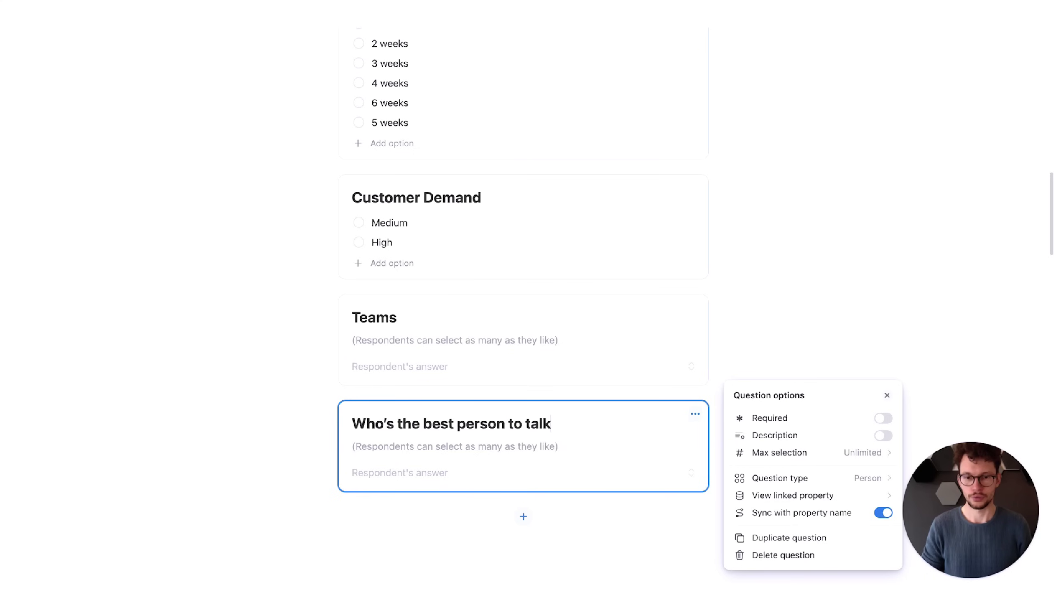
text( to about this?)
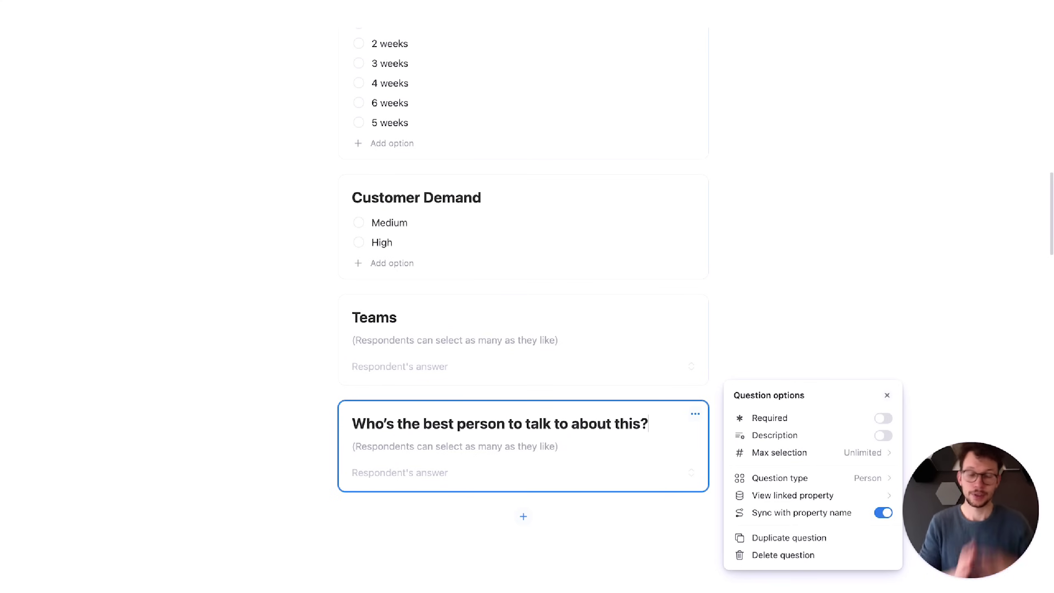
click(243, 426)
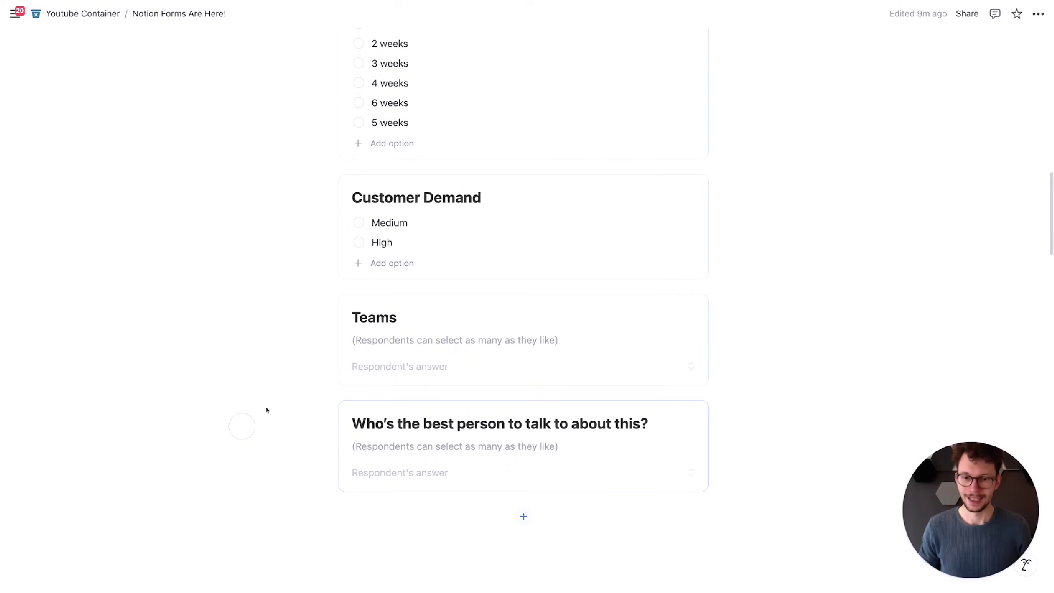
Step: Find the new person column in the Feature Suggestions table and widen it to show more of its name
scroll(256, 398, up, 15)
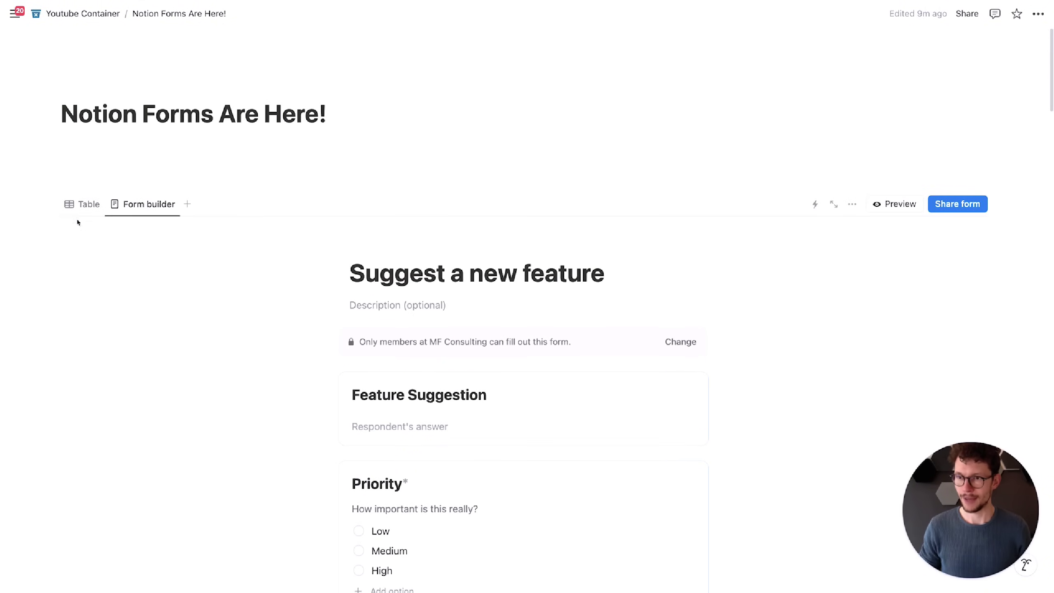
click(88, 205)
scroll(548, 295, right, 5)
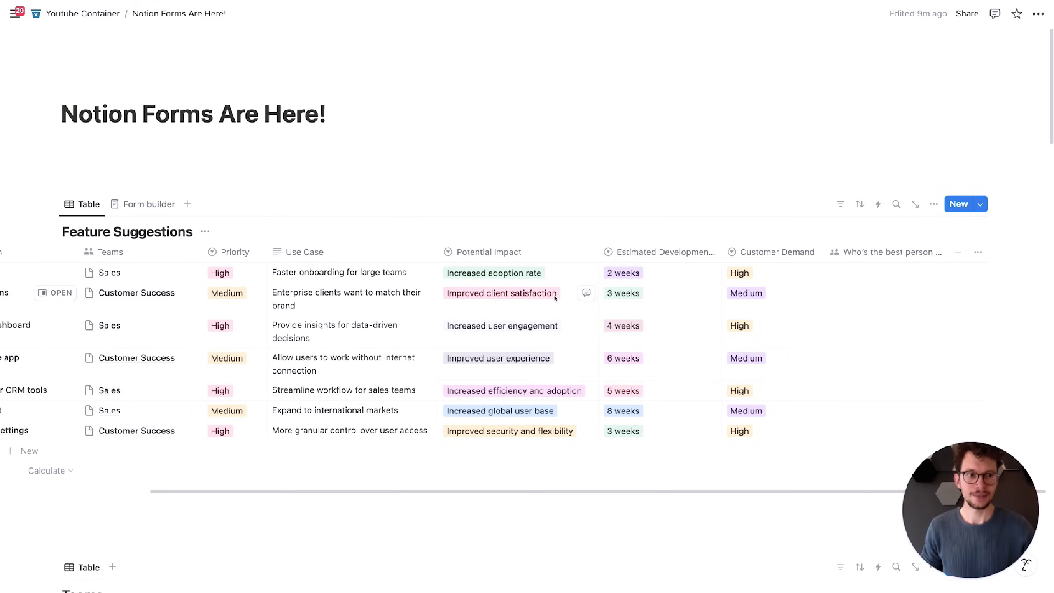
drag(948, 251, 988, 250)
scroll(675, 349, down, 1)
scroll(675, 349, down, 1)
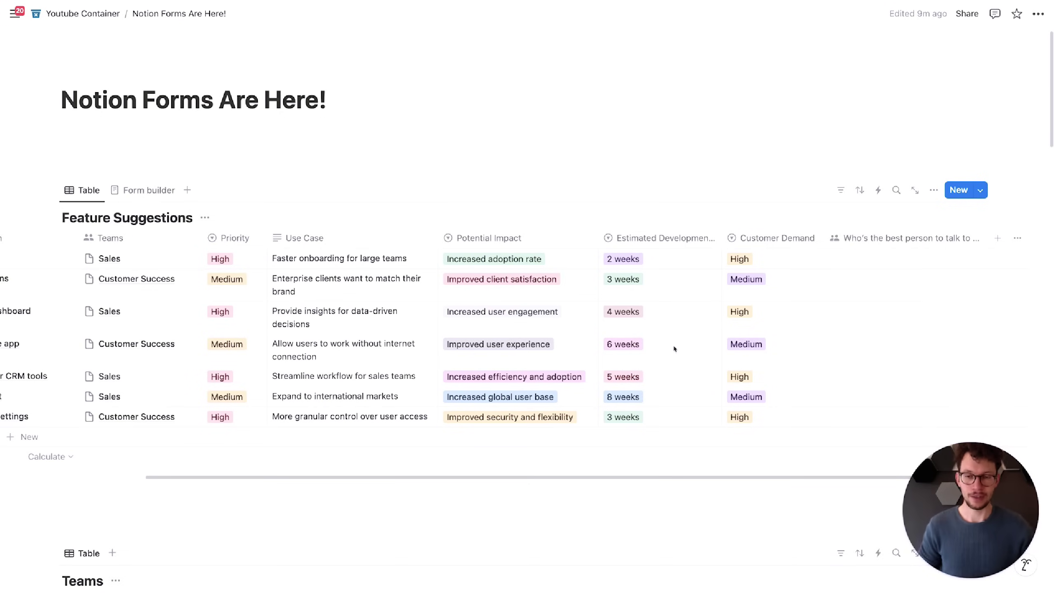
Step: Delete the Customer Demand question from the form in the form builder
click(145, 190)
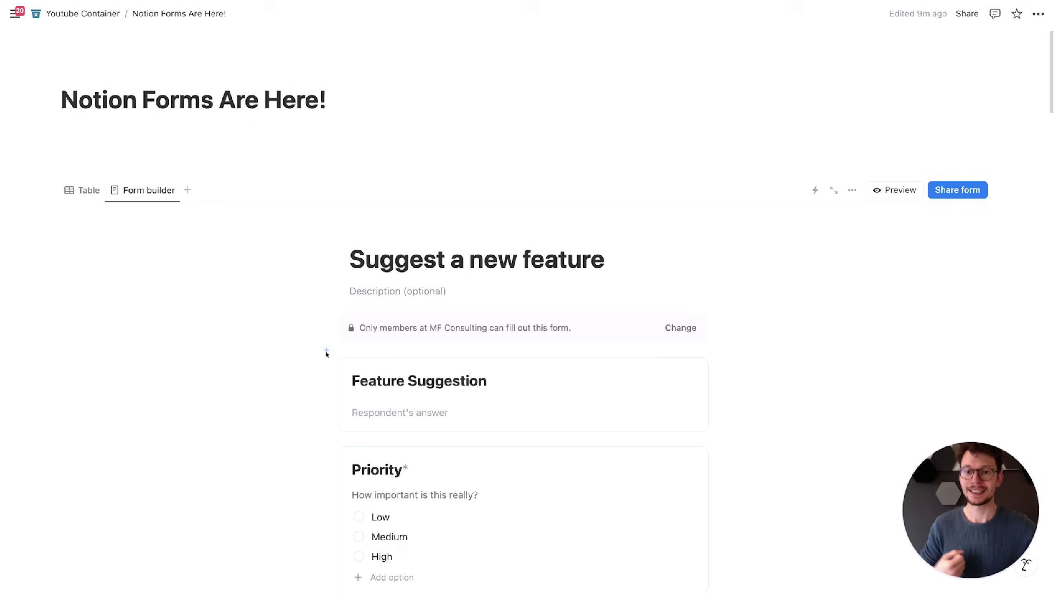
scroll(328, 357, down, 5)
scroll(328, 361, down, 20)
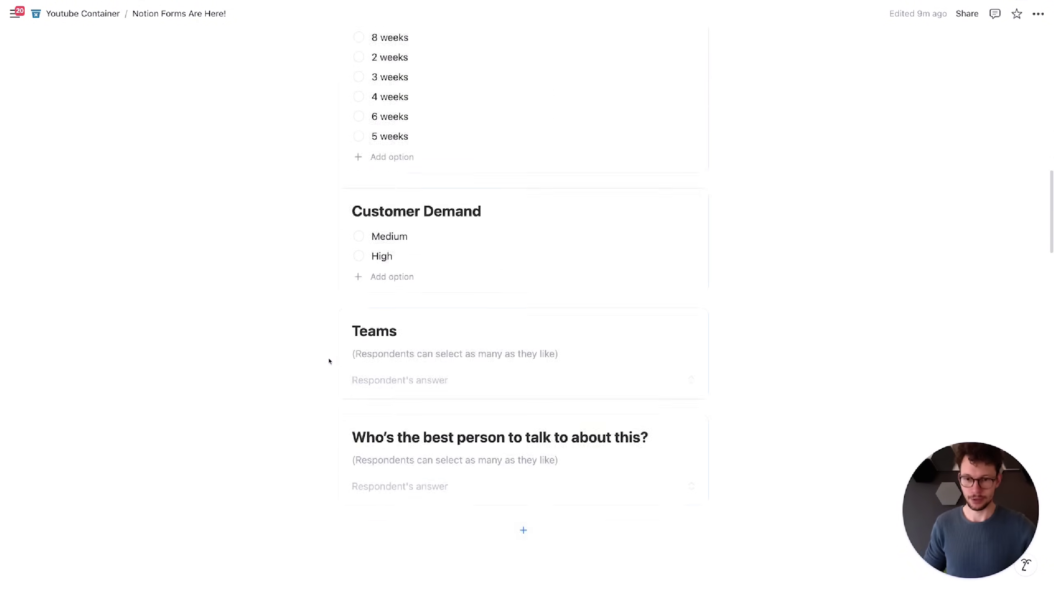
scroll(510, 280, up, 2)
scroll(443, 202, up, 3)
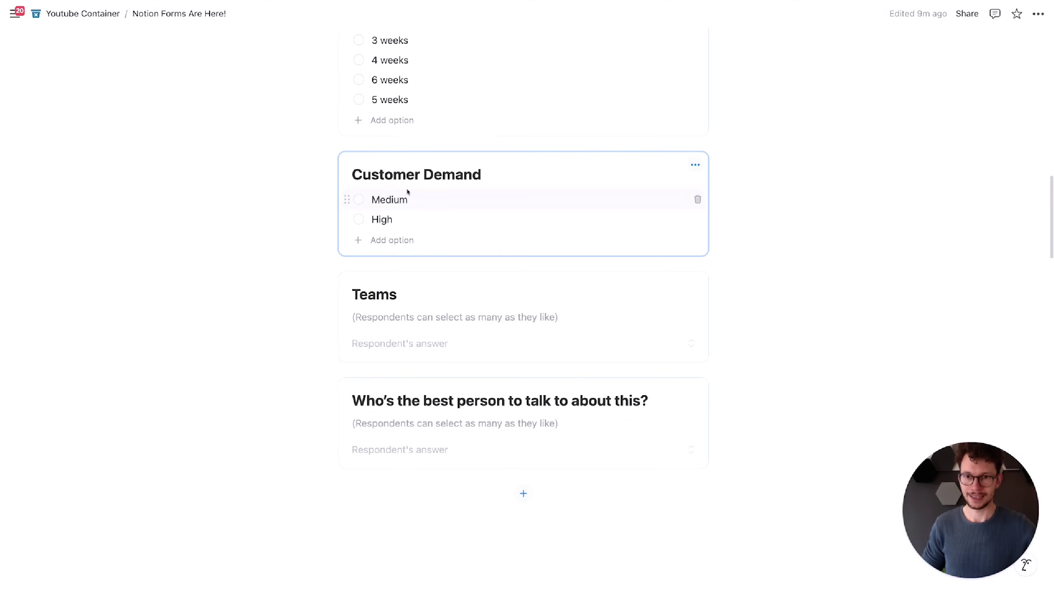
click(695, 165)
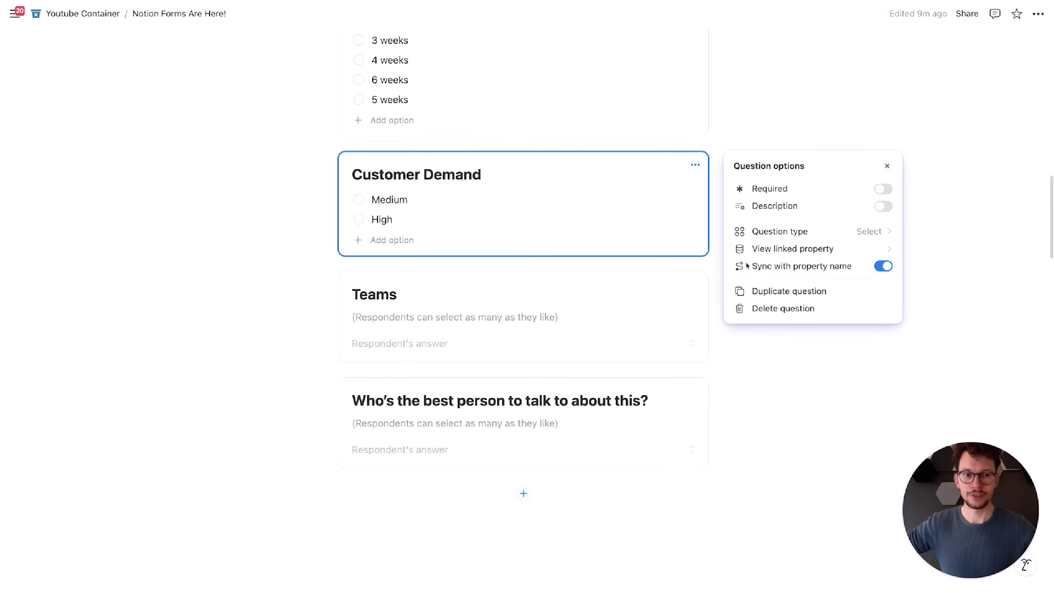
click(769, 308)
Step: Check the Feature Suggestions table for the Customer Demand column and look across its other columns
scroll(411, 132, up, 15)
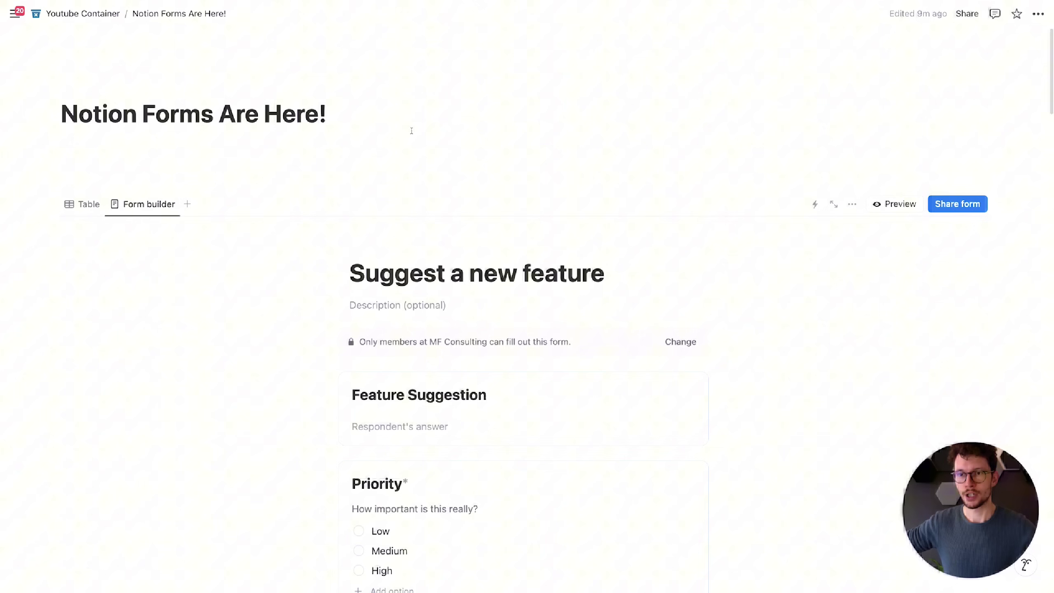
click(73, 204)
scroll(803, 307, down, 2)
scroll(803, 306, right, 4)
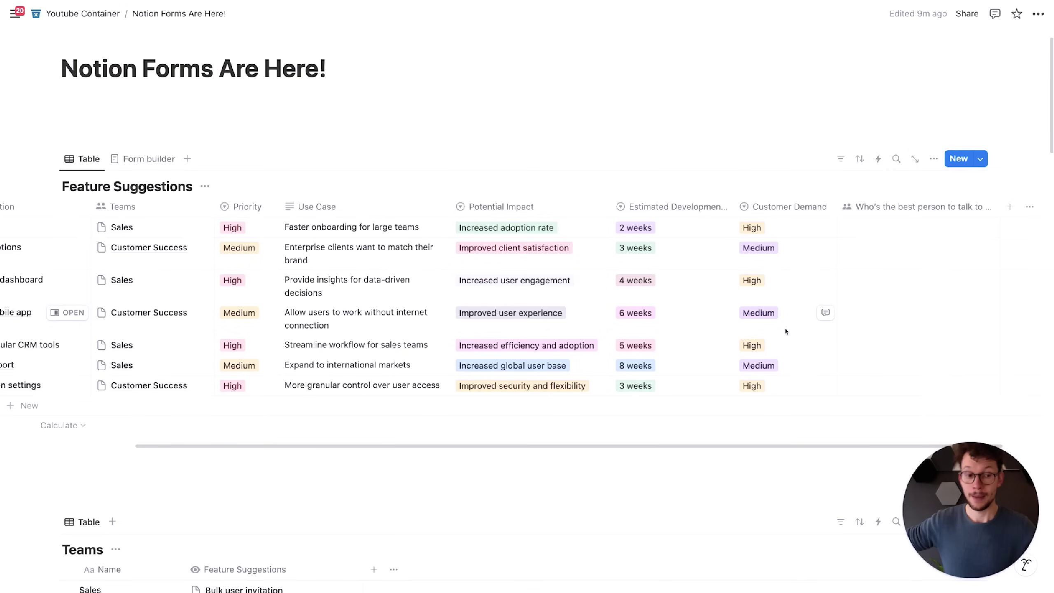
scroll(785, 331, left, 4)
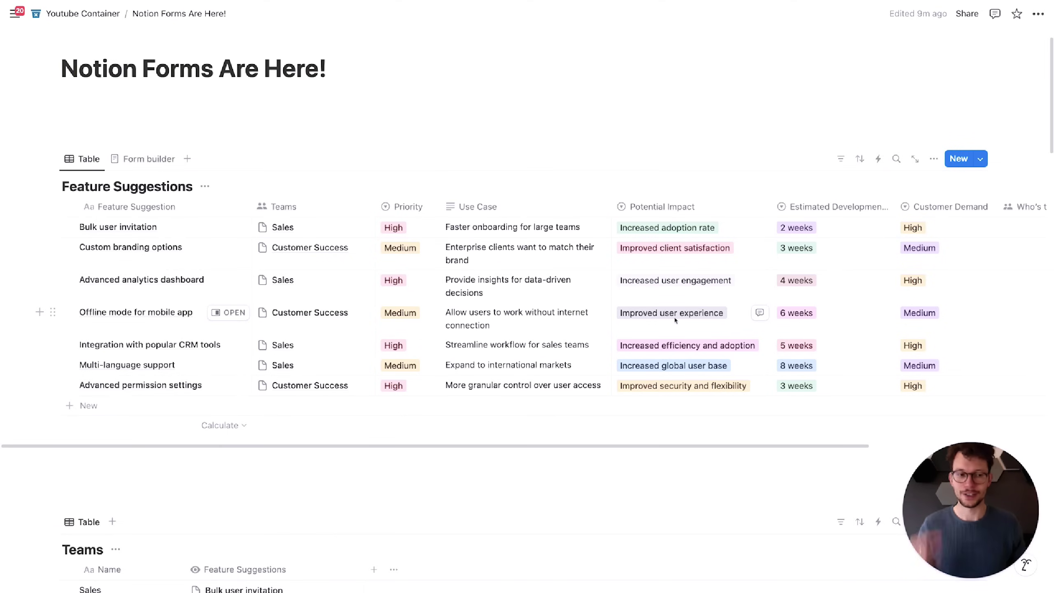
scroll(813, 324, right, 5)
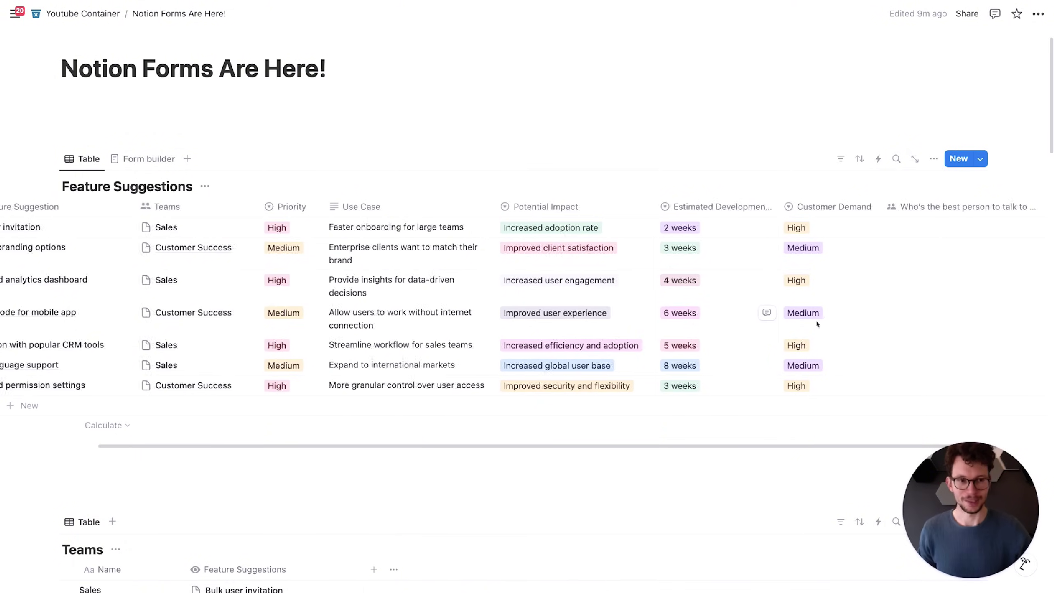
scroll(784, 321, left, 5)
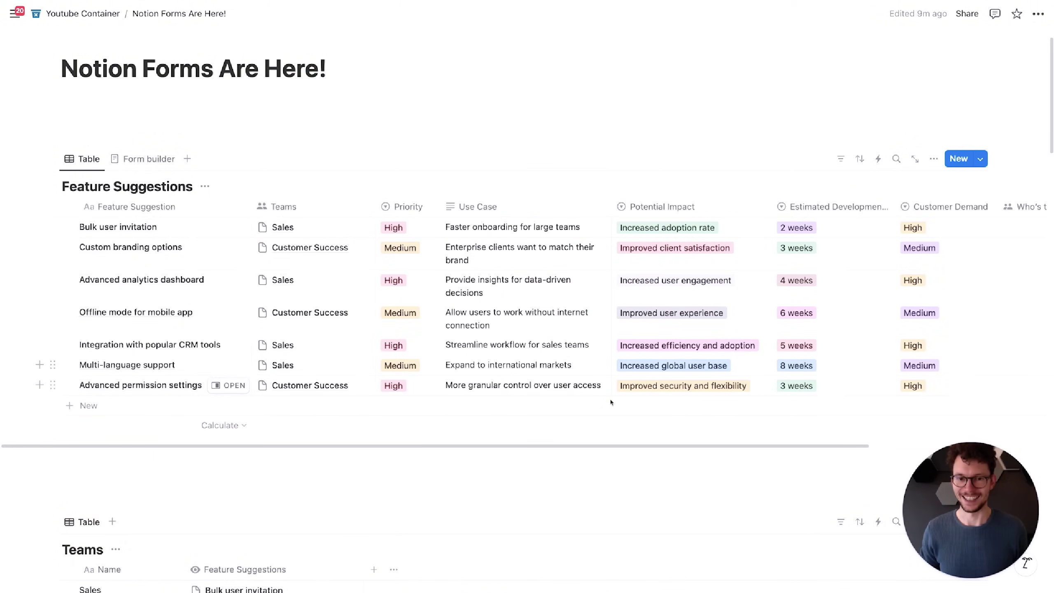
scroll(232, 341, down, 1)
Step: Return to the form builder and copy the form's share link
click(148, 144)
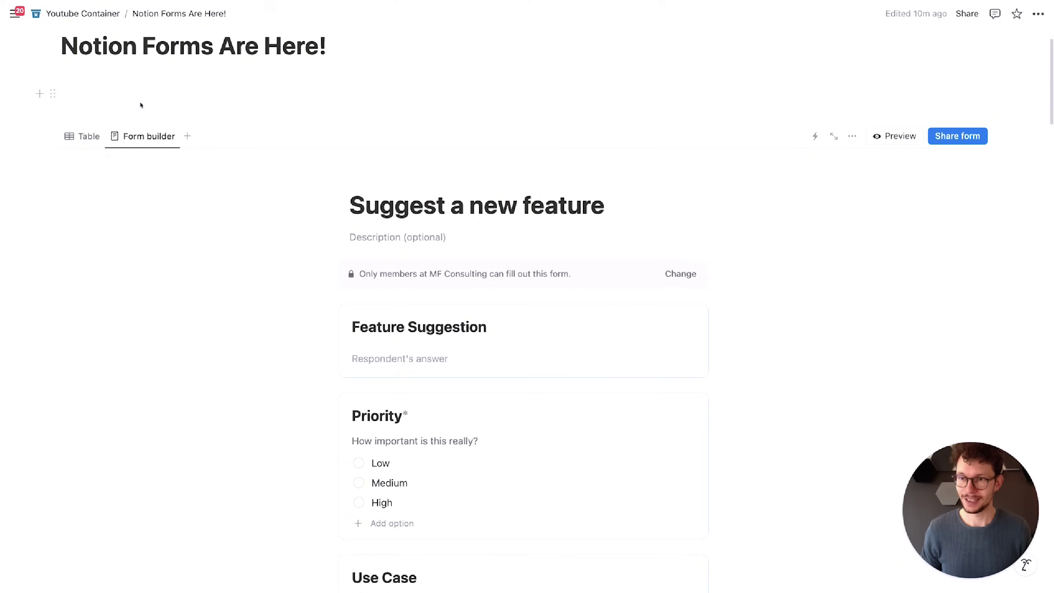
scroll(912, 161, down, 2)
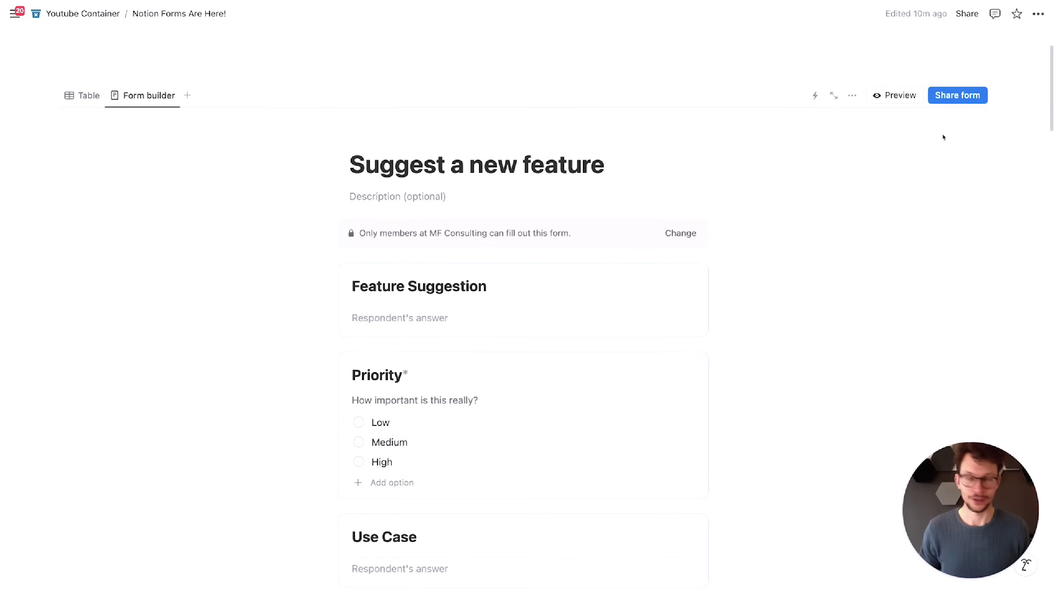
click(961, 100)
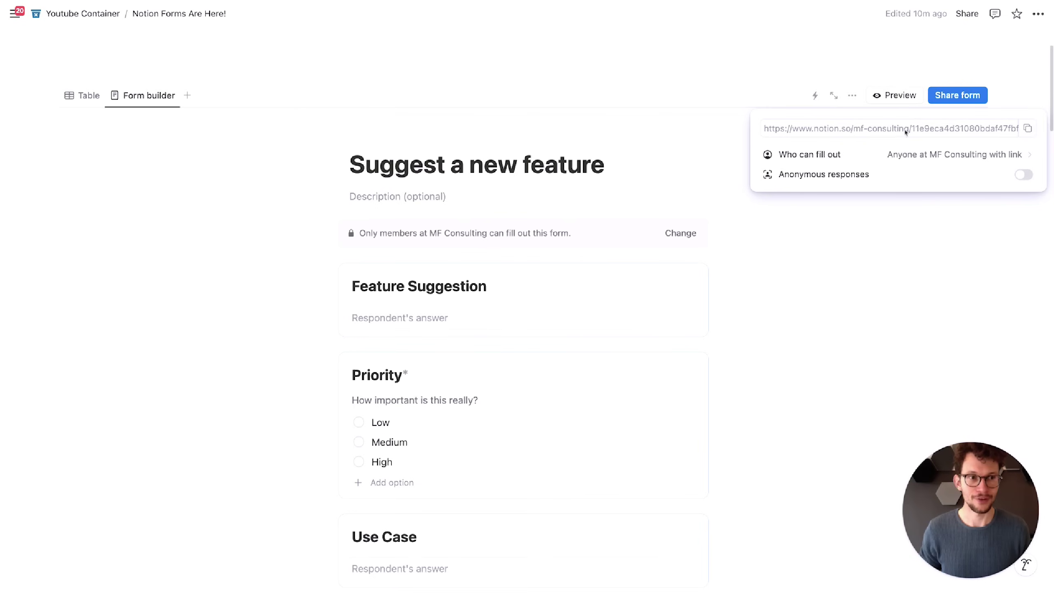
click(1029, 130)
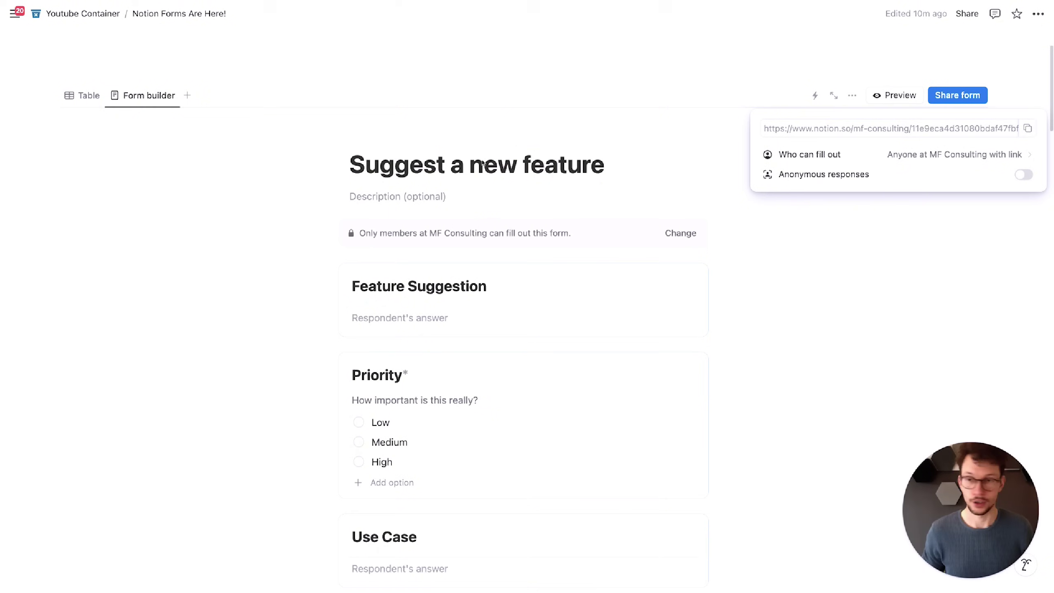
click(336, 133)
Step: Embed the form beneath the page title "Notion Forms Are Here!" using the copied link
scroll(140, 92, up, 3)
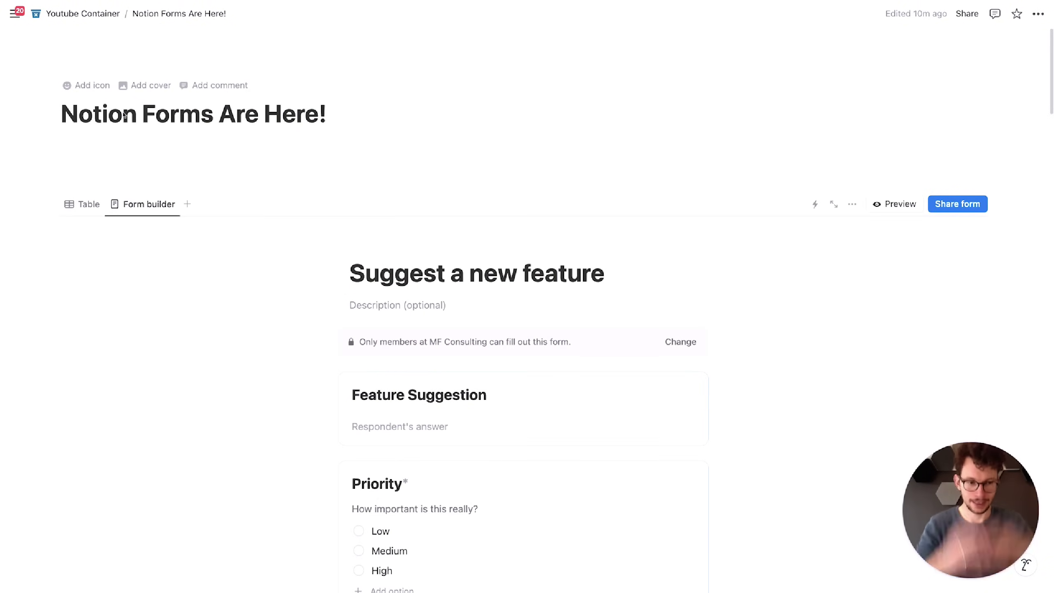
click(138, 146)
key(Return)
key(super+v)
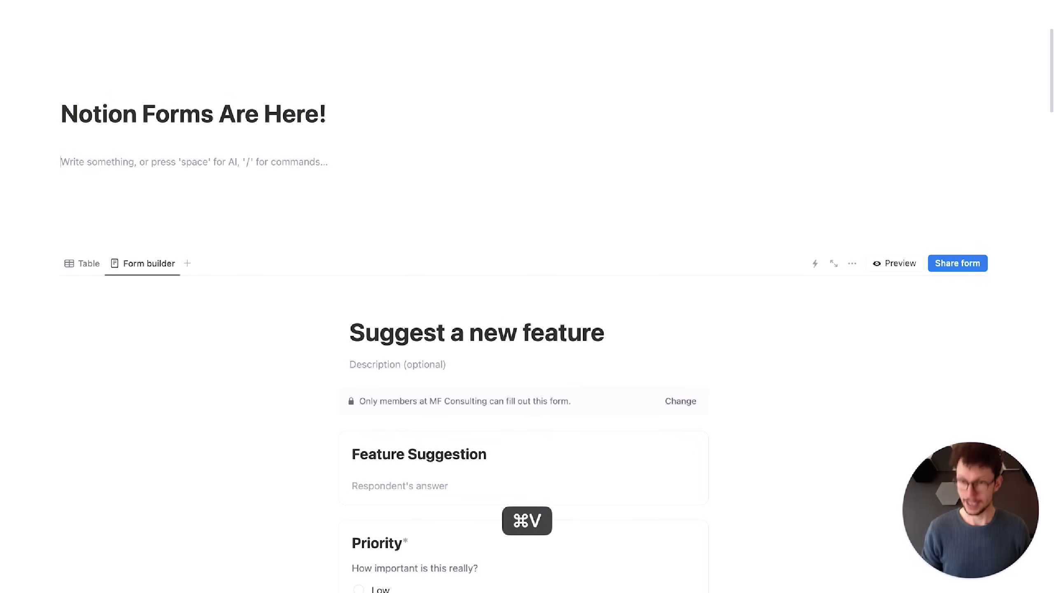
click(543, 198)
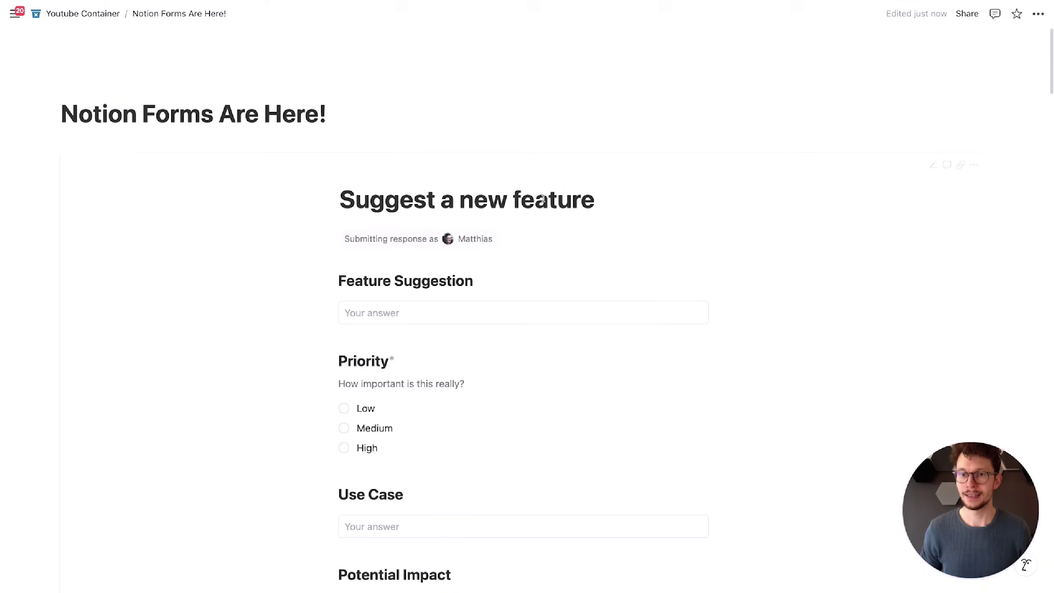
Step: Review the questions in the embedded form and examine the sharing options of the original form
scroll(543, 201, down, 1)
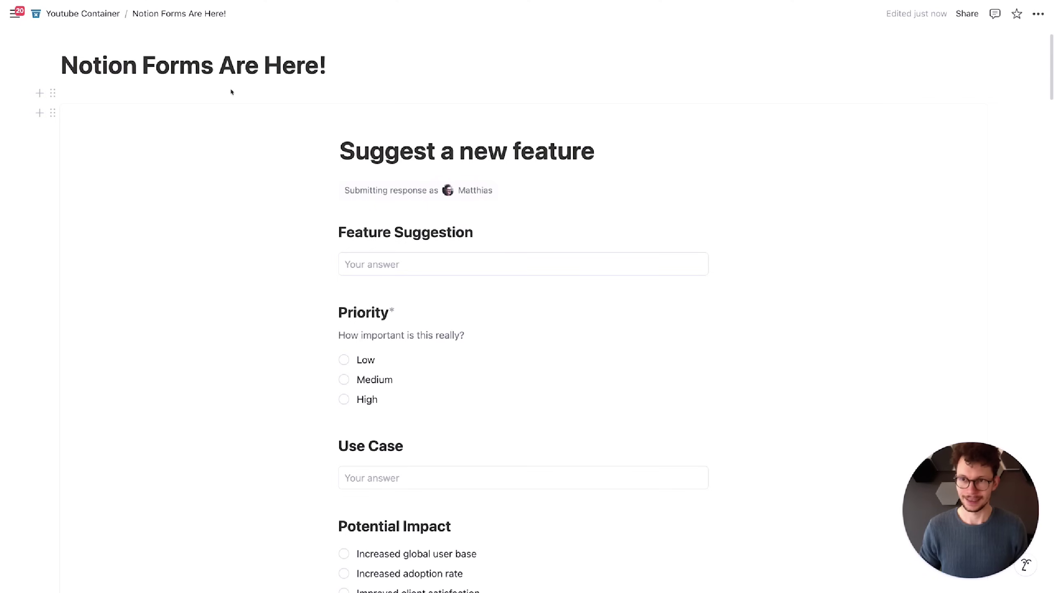
scroll(535, 195, down, 3)
scroll(415, 166, up, 3)
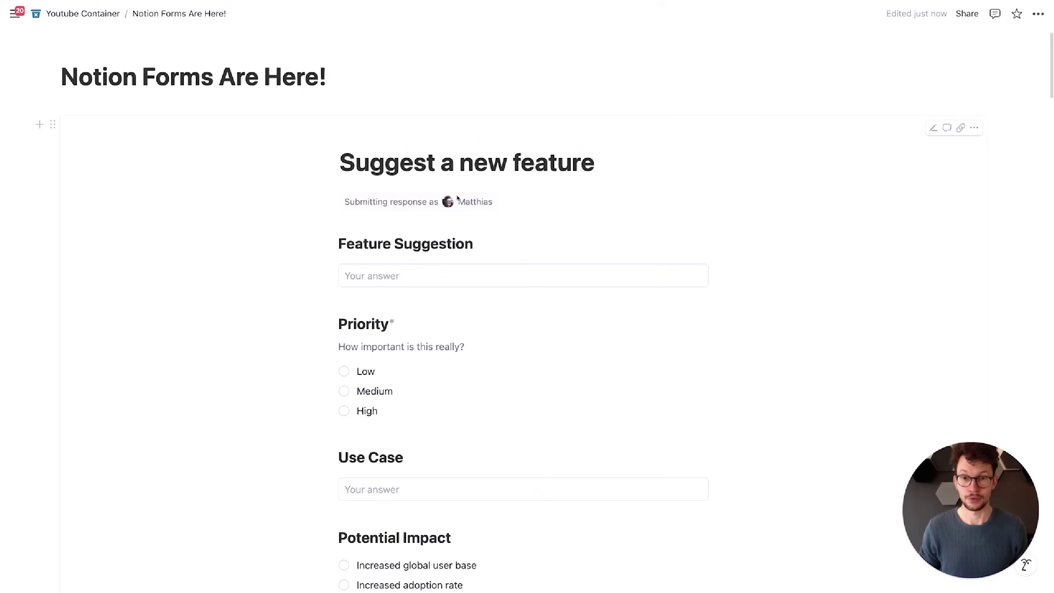
scroll(454, 215, down, 20)
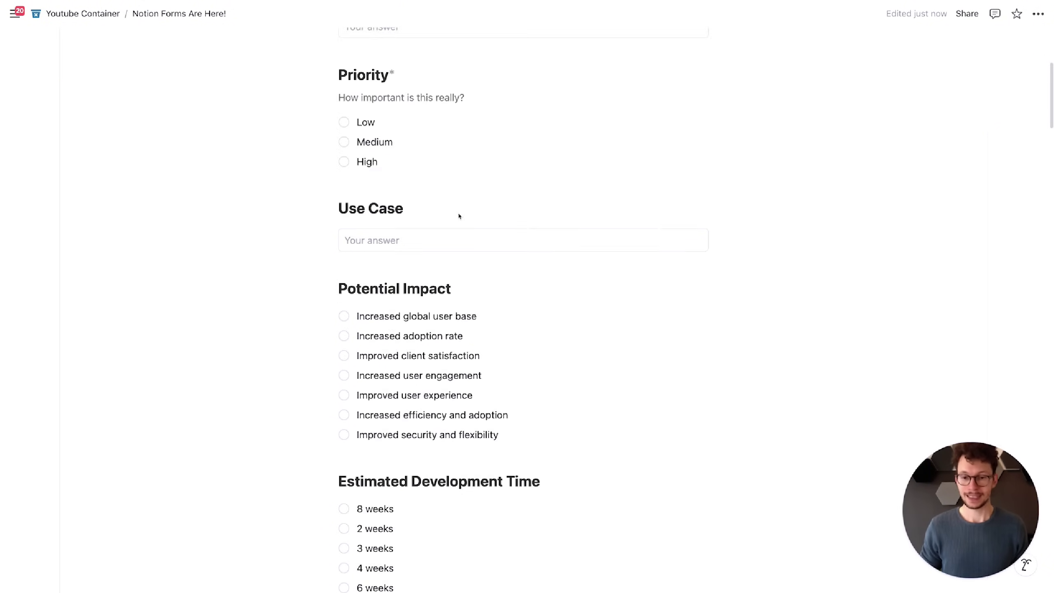
scroll(382, 191, down, 3)
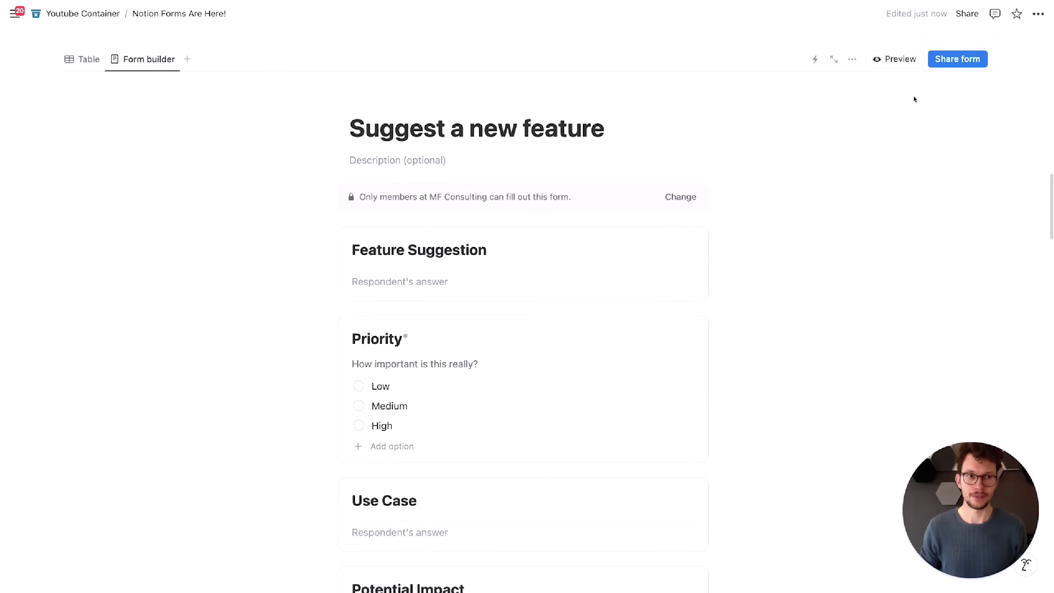
click(951, 65)
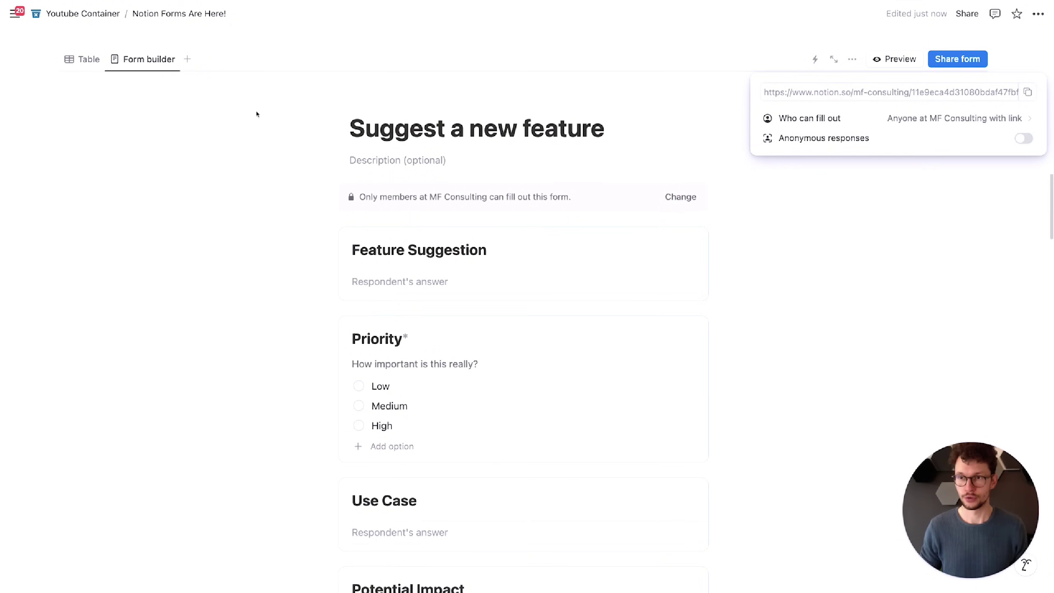
click(247, 104)
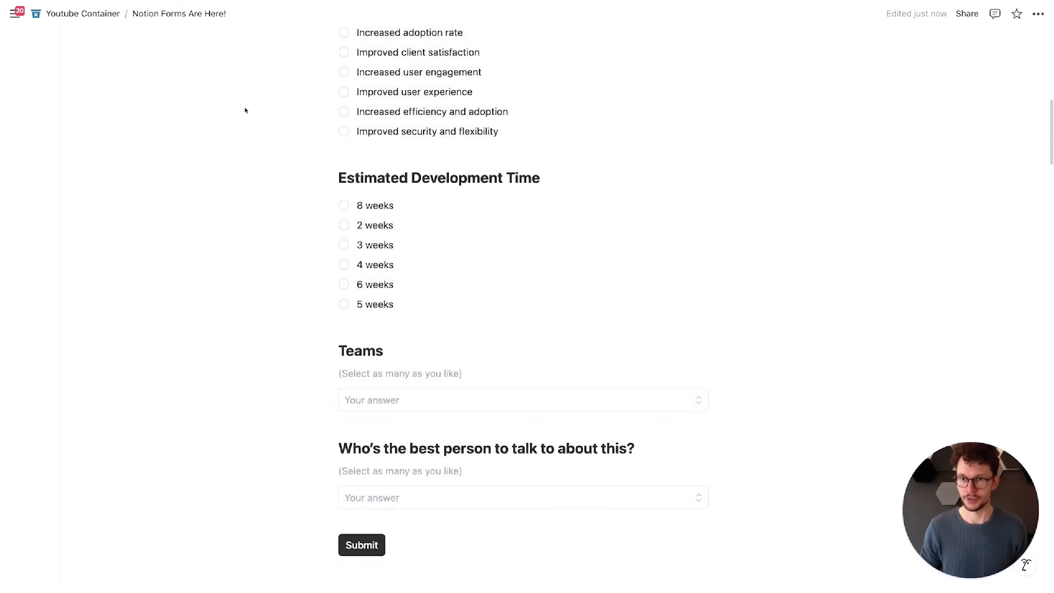
scroll(249, 110, up, 15)
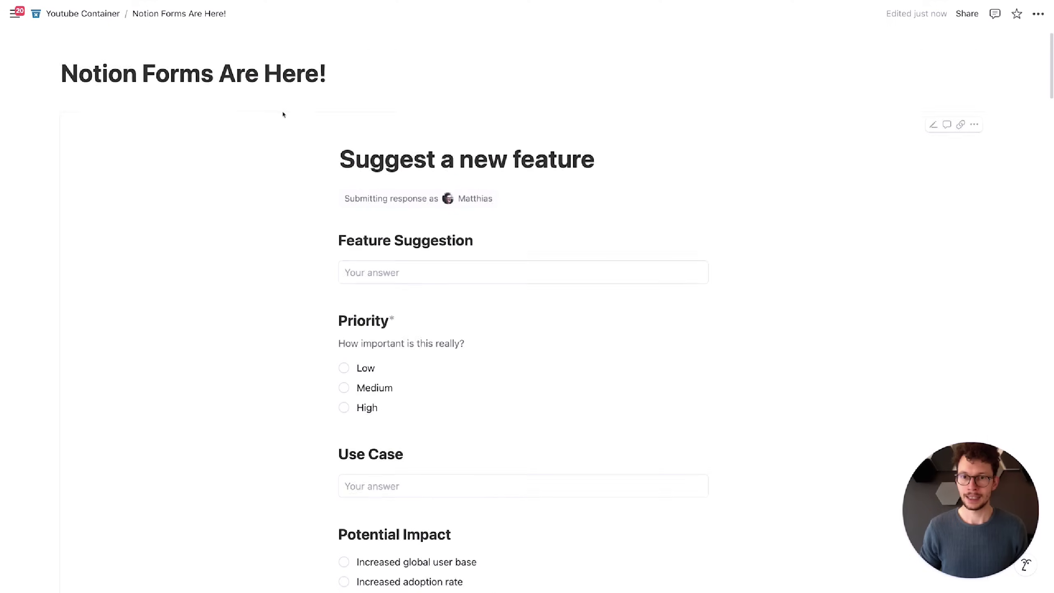
Step: Answer the embedded form with feature suggestion "Something cool", priority Low and potential impact "Improved user experience"
scroll(486, 320, down, 3)
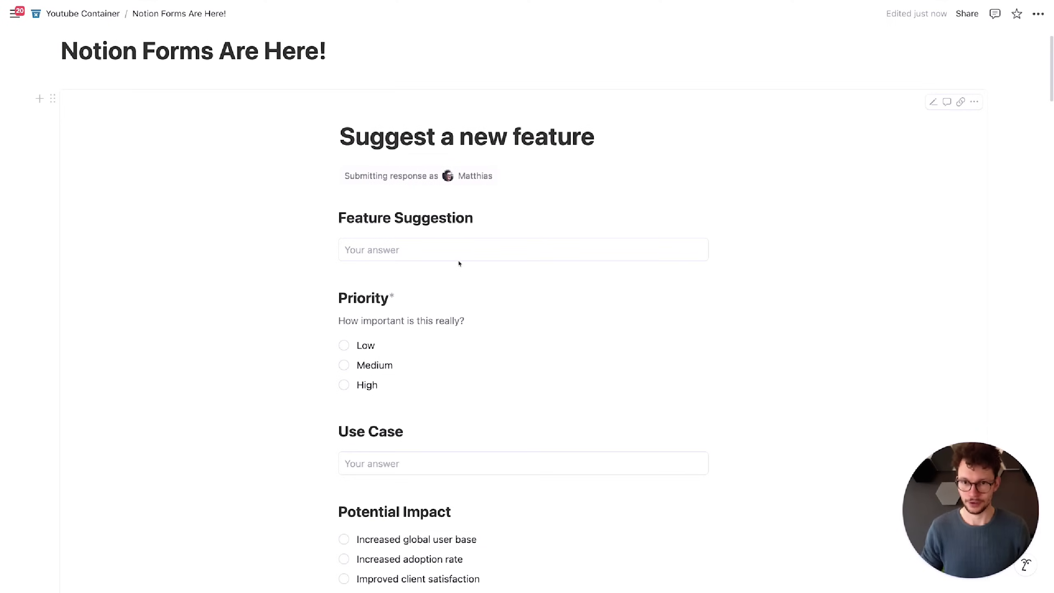
click(456, 251)
text(Something cool)
click(344, 345)
scroll(352, 341, down, 5)
click(369, 296)
scroll(369, 291, down, 5)
click(348, 283)
Step: Complete the embedded form with the Sales team and a contact person, and submit the response
scroll(361, 311, down, 10)
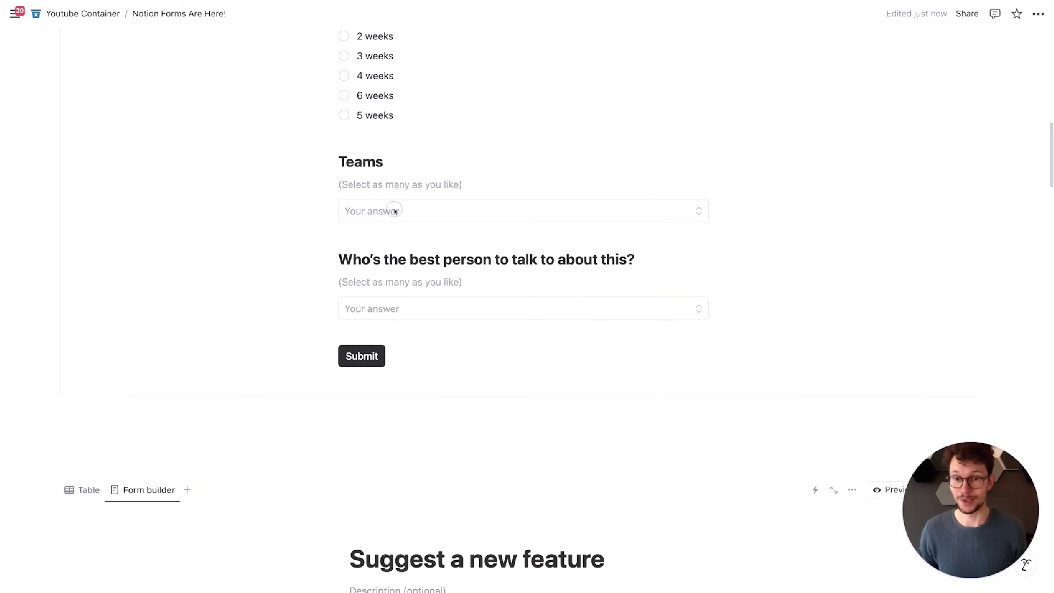
click(394, 211)
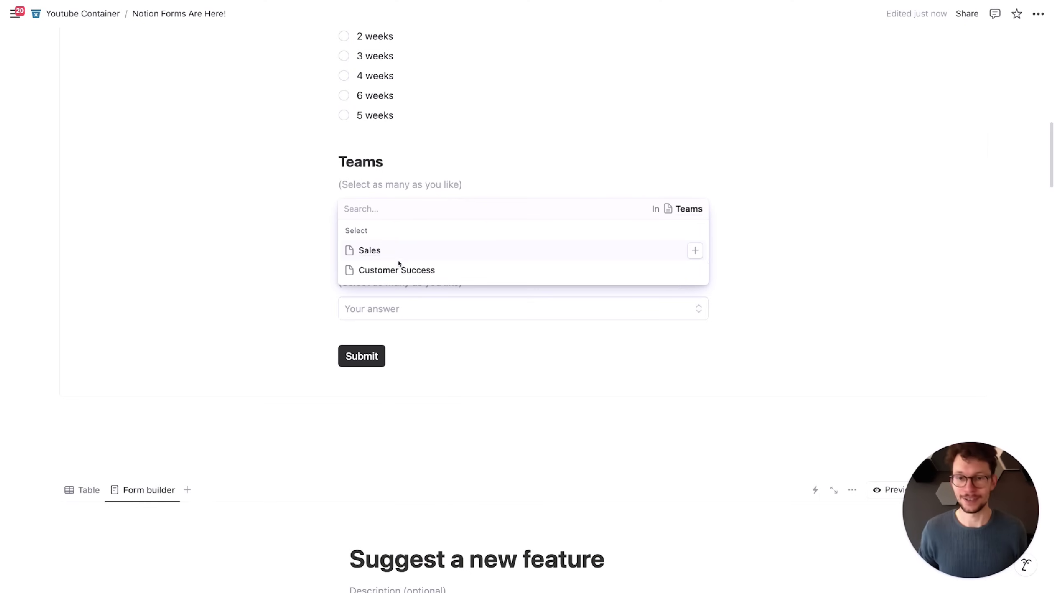
click(369, 250)
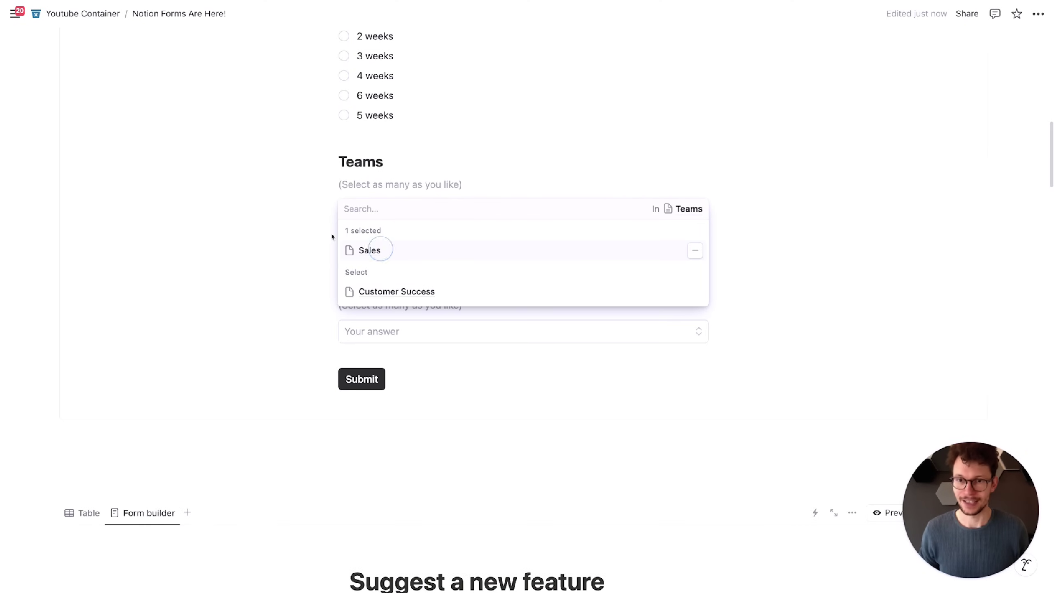
click(278, 226)
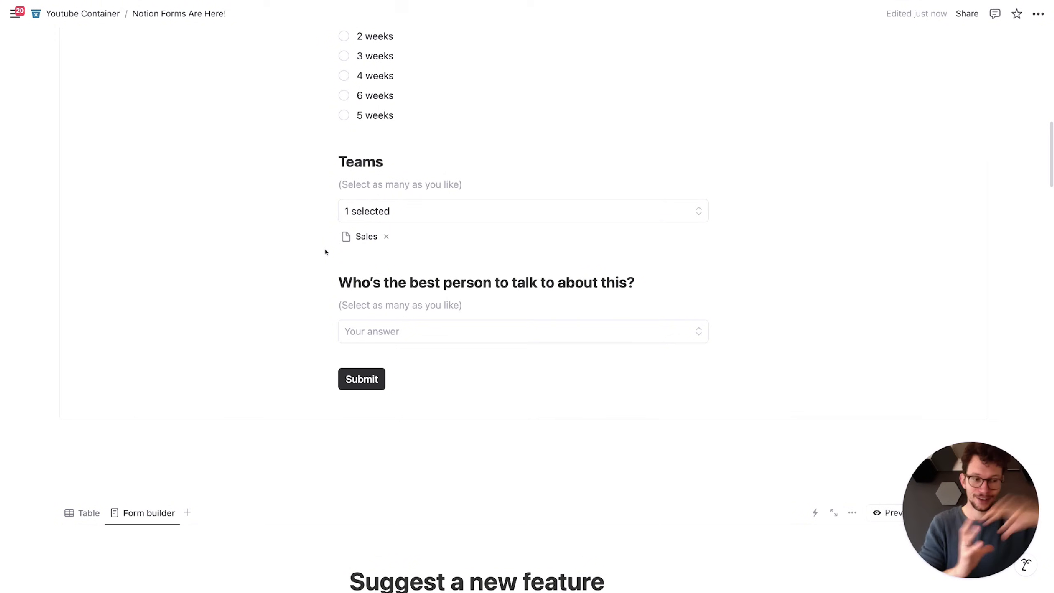
click(448, 337)
click(429, 368)
click(292, 290)
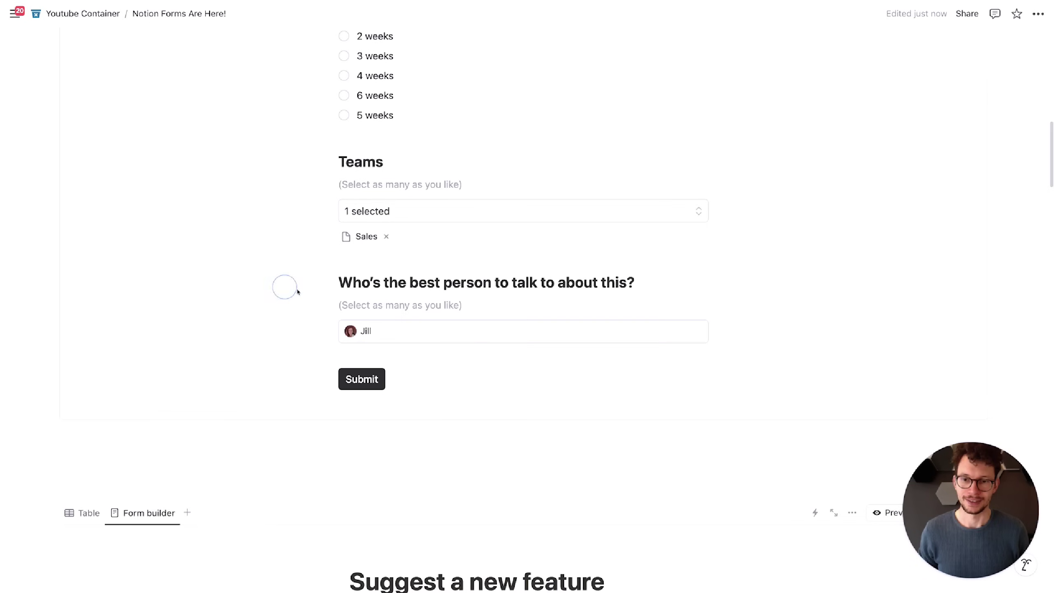
scroll(351, 384, up, 3)
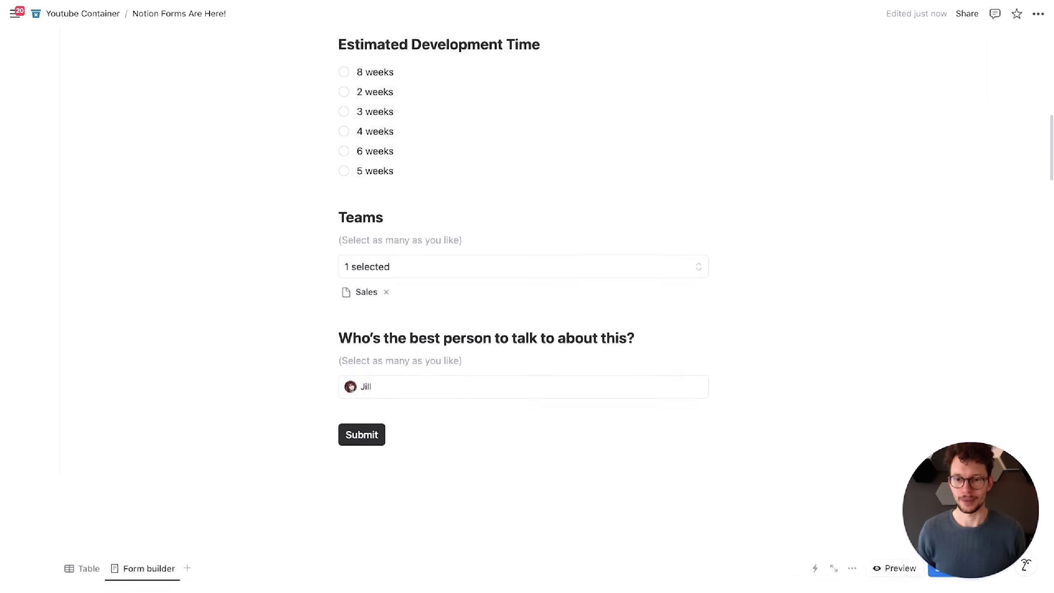
click(360, 497)
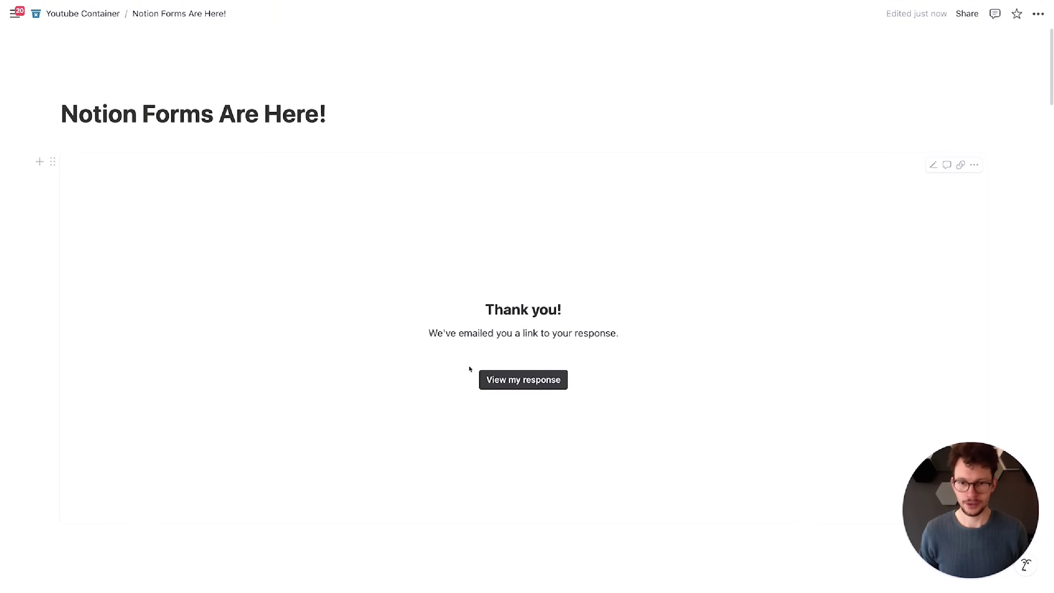
Step: Show the Feature Suggestions table and check the submitted "Something cool" entry across its columns
scroll(474, 369, down, 10)
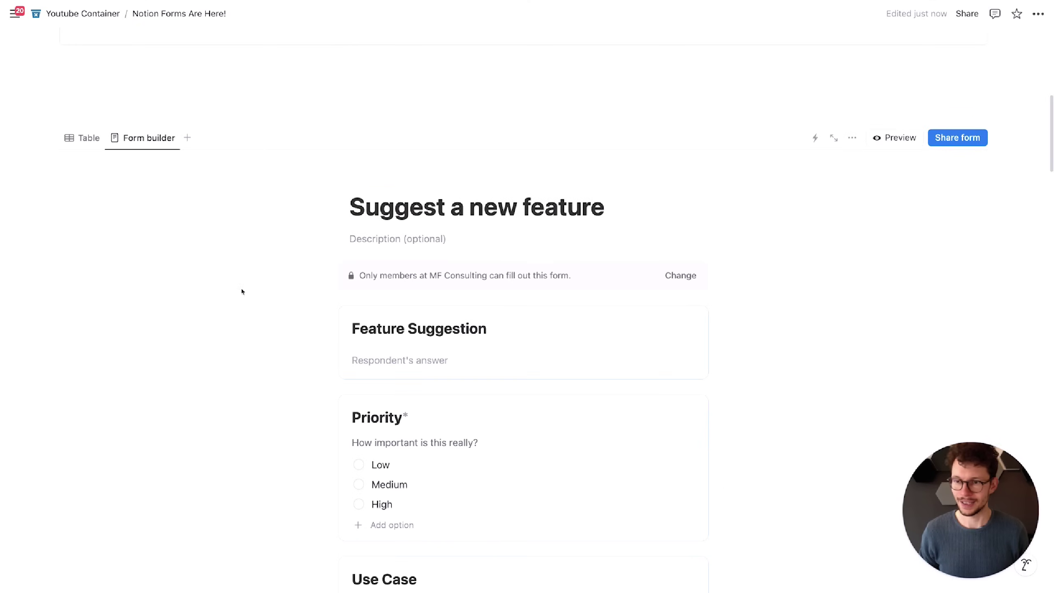
click(85, 138)
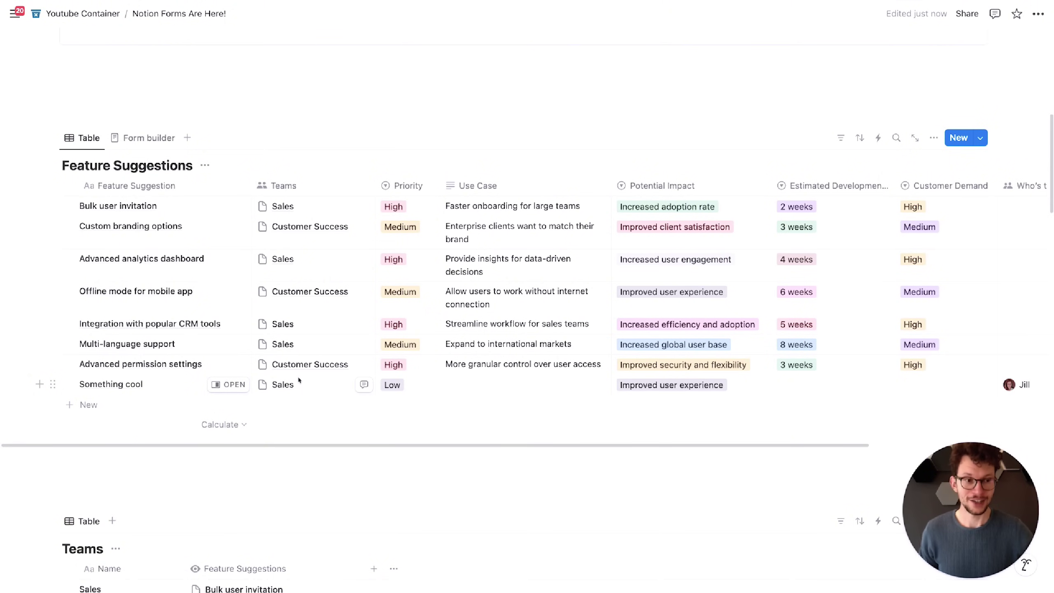
scroll(299, 380, right, 5)
scroll(594, 388, left, 5)
scroll(595, 386, up, 2)
scroll(594, 386, up, 2)
scroll(581, 334, down, 1)
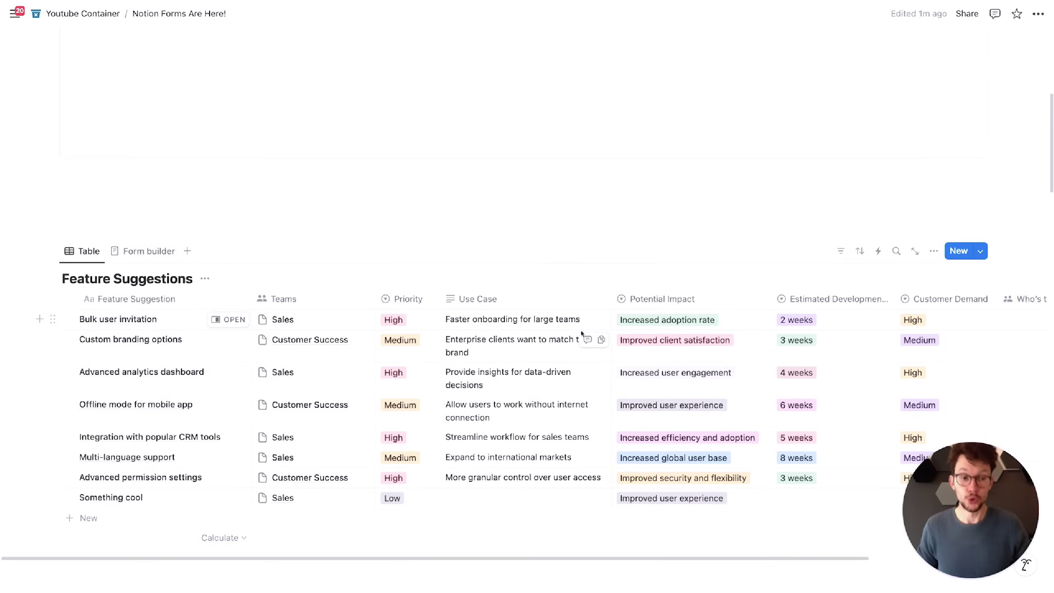
Step: Add a Created by property at the end of the Feature Suggestions table
scroll(581, 333, down, 3)
scroll(804, 268, right, 5)
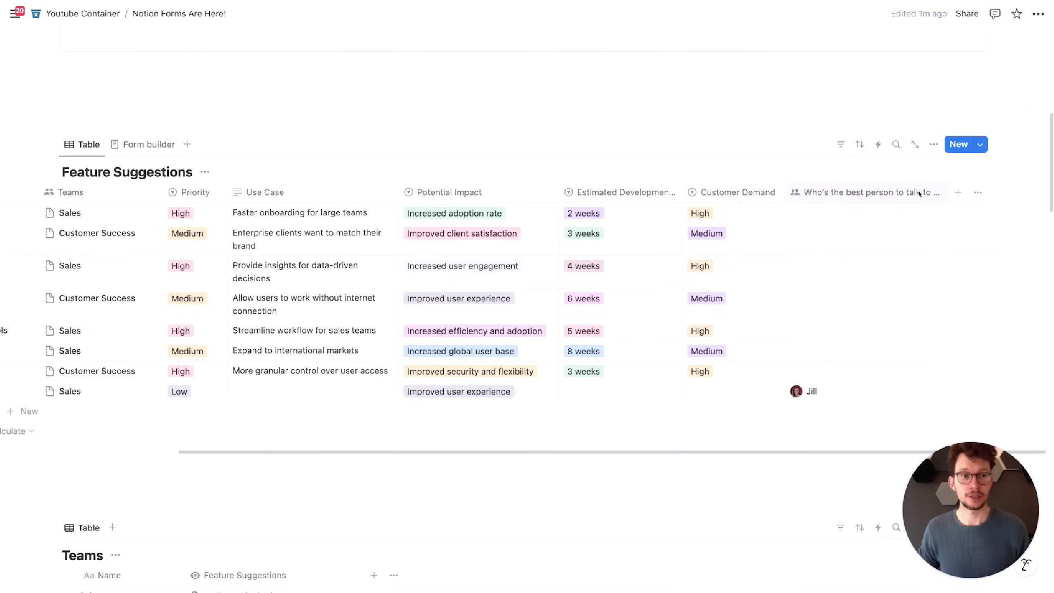
click(958, 192)
text(create)
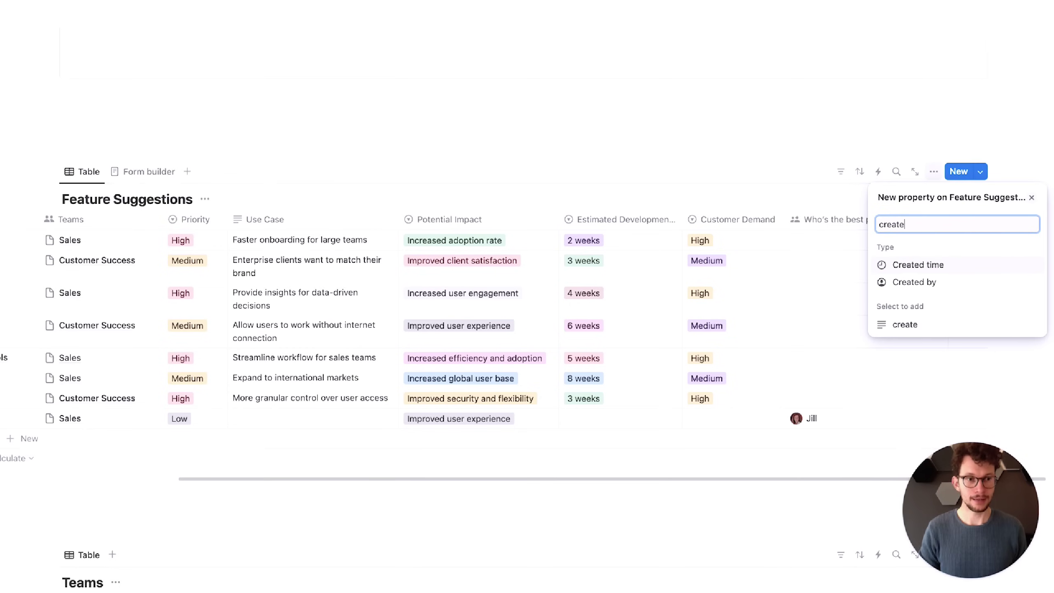
click(923, 283)
click(776, 172)
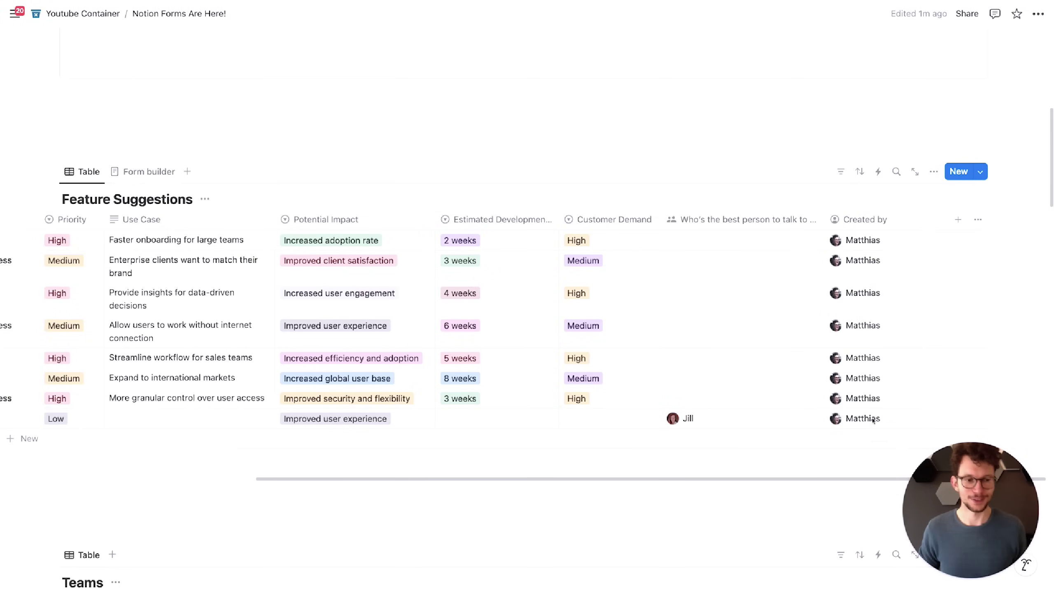
Step: Return to the form builder and review the form's access notice and the embedded form's submission confirmation
scroll(875, 422, up, 1)
scroll(879, 422, up, 10)
scroll(880, 411, down, 6)
scroll(312, 415, down, 4)
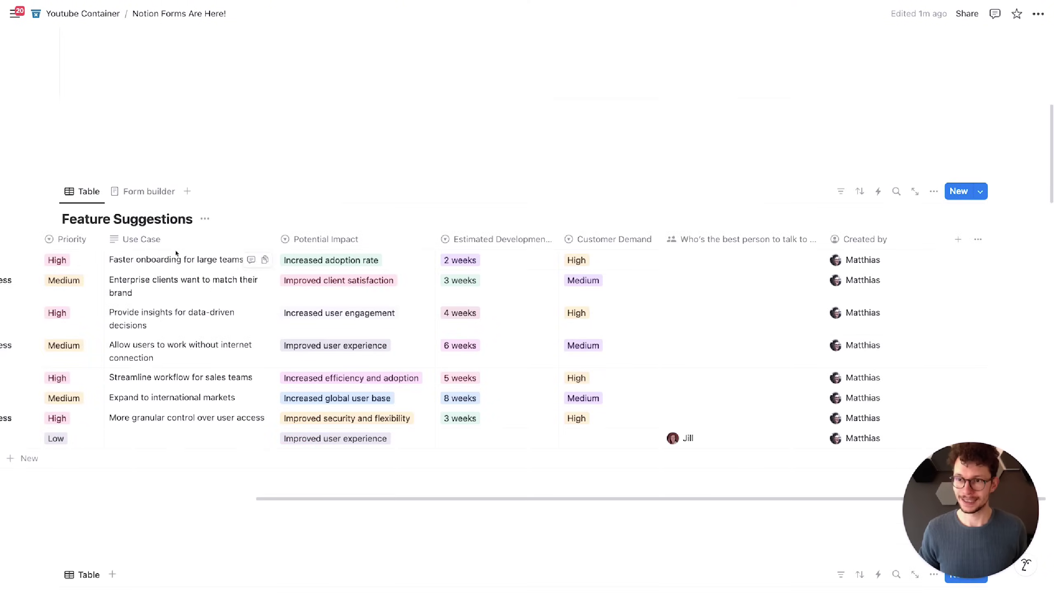
click(145, 192)
scroll(910, 148, up, 3)
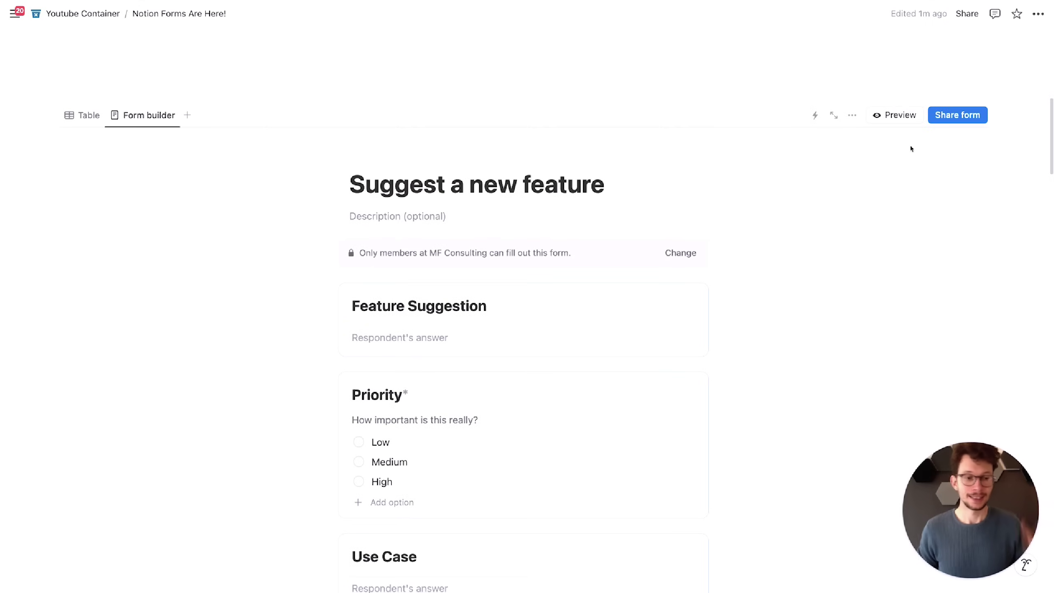
scroll(911, 148, up, 2)
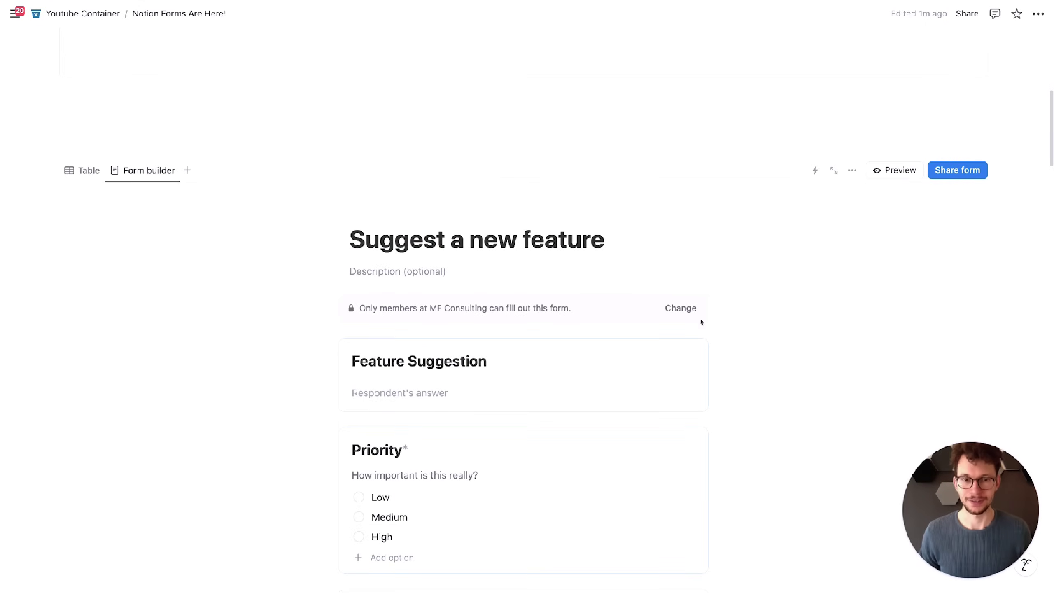
scroll(625, 305, up, 8)
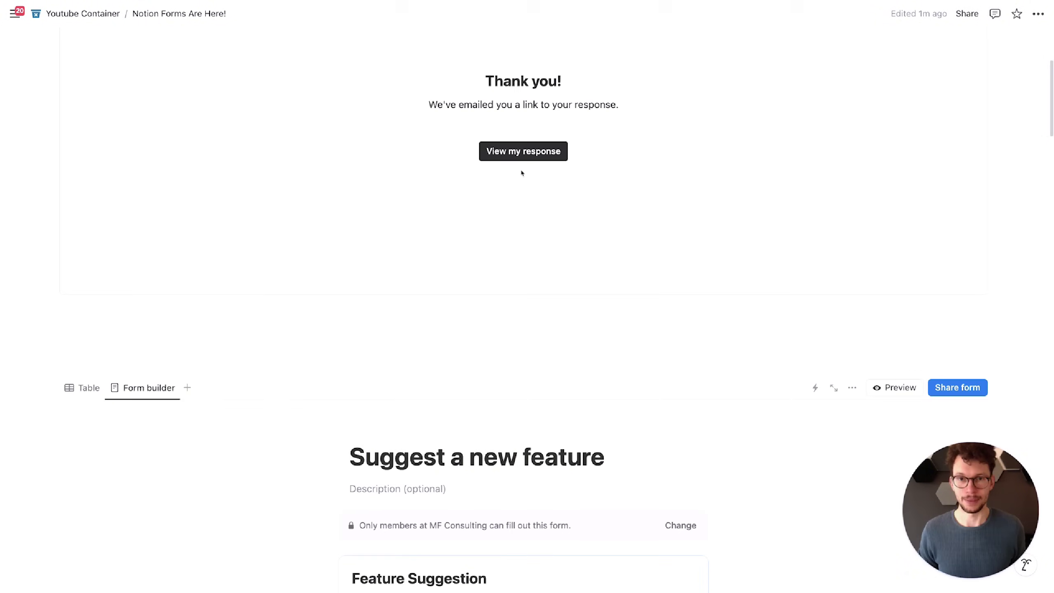
scroll(796, 270, down, 13)
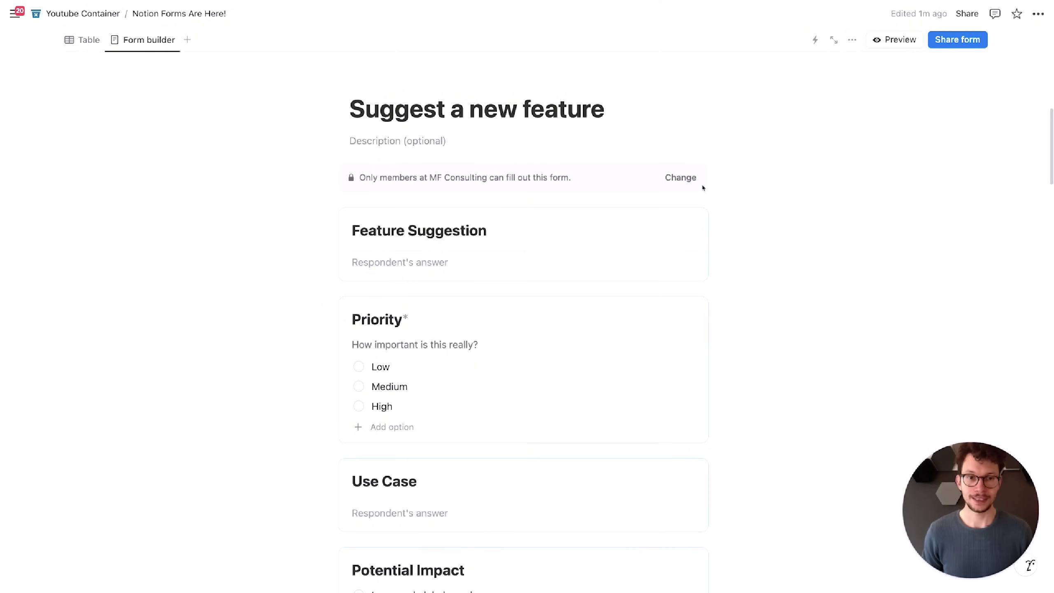
Step: Examine the available options for who can fill out the form, leaving the setting as it is
click(682, 177)
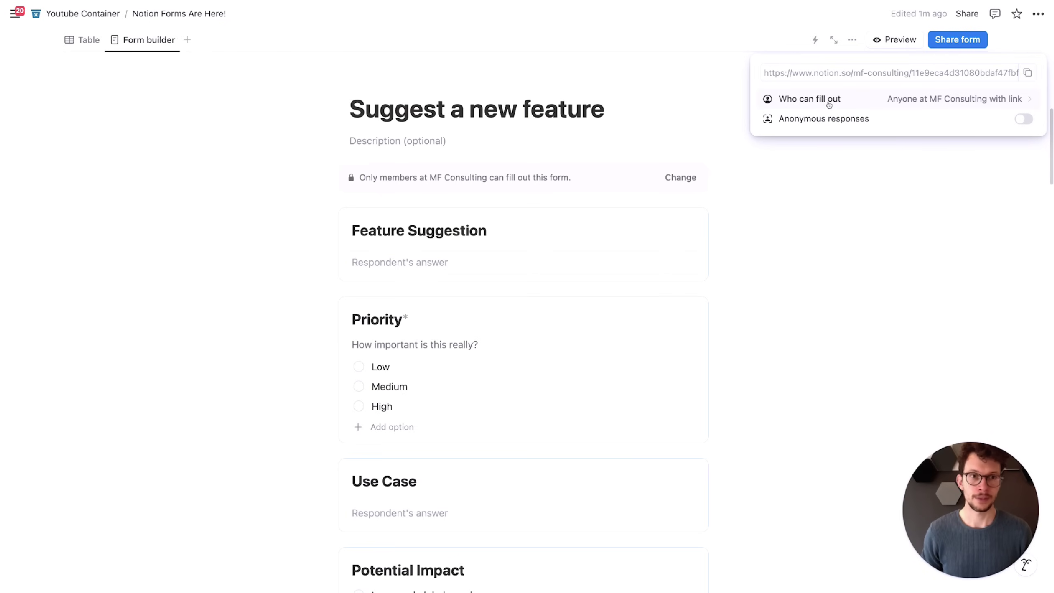
click(917, 98)
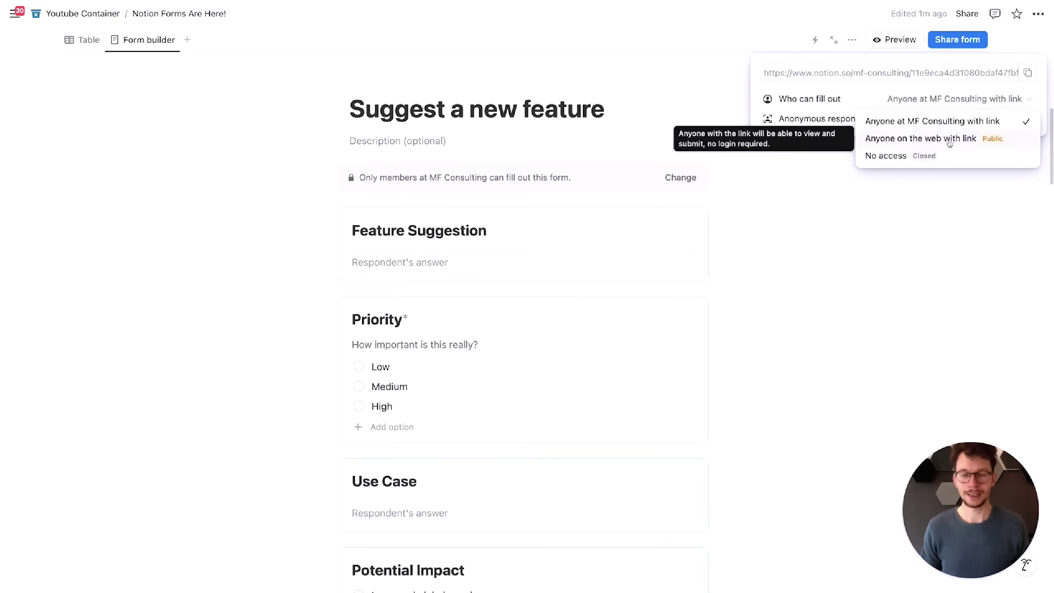
click(865, 261)
click(736, 299)
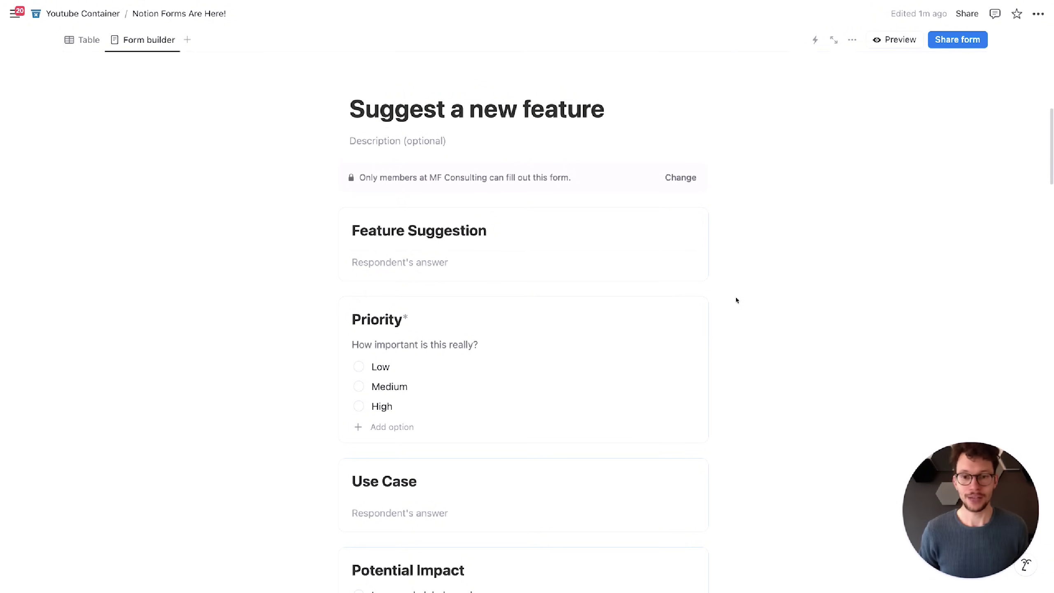
Step: Set who can fill out the form to "Anyone on the web with link" and accept the unsupported questions notice
scroll(710, 306, down, 4)
scroll(710, 307, down, 13)
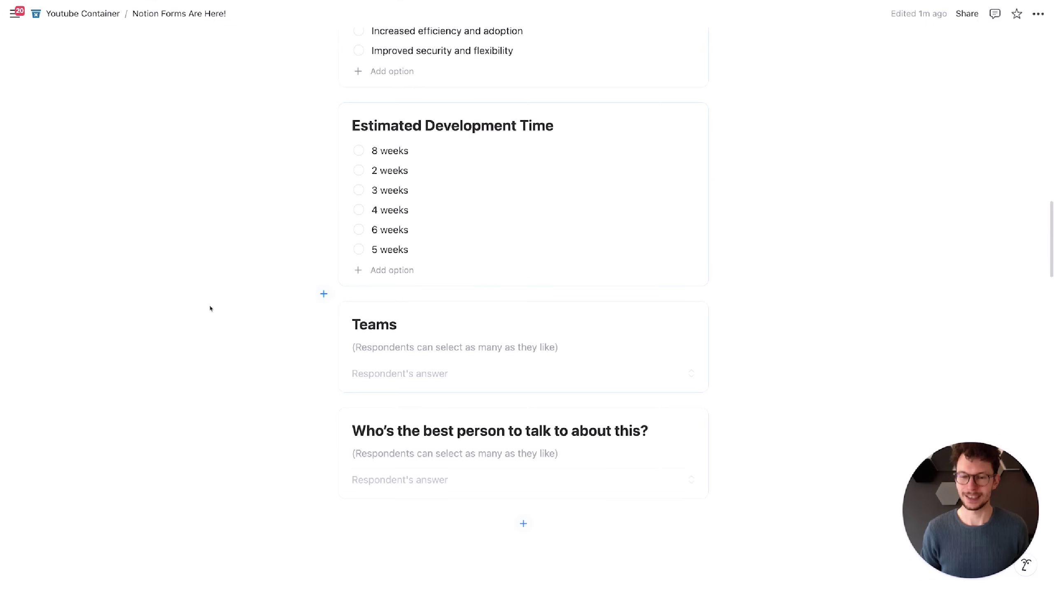
scroll(572, 339, up, 15)
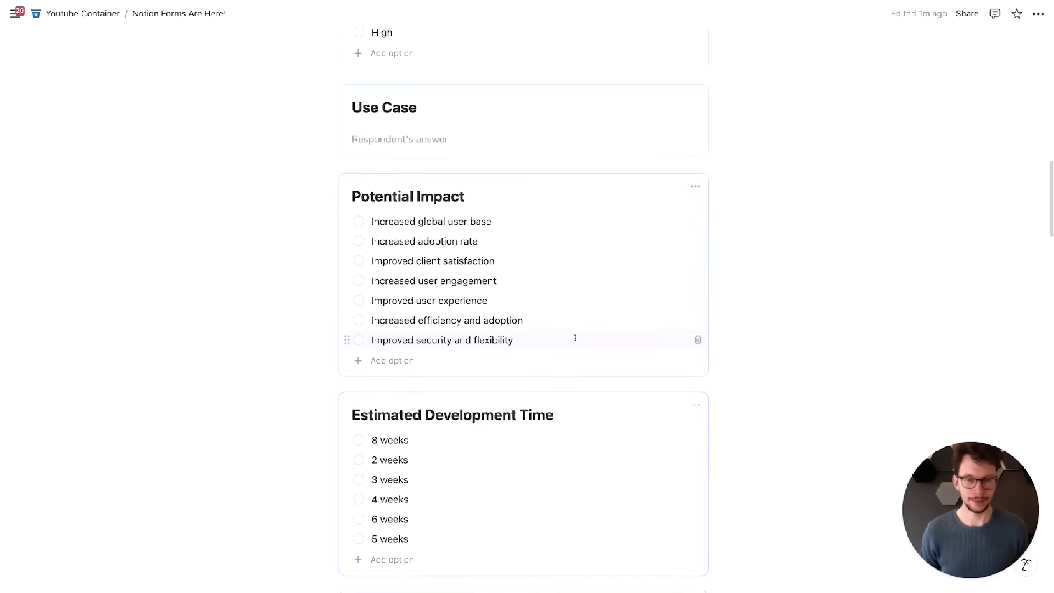
scroll(598, 329, up, 2)
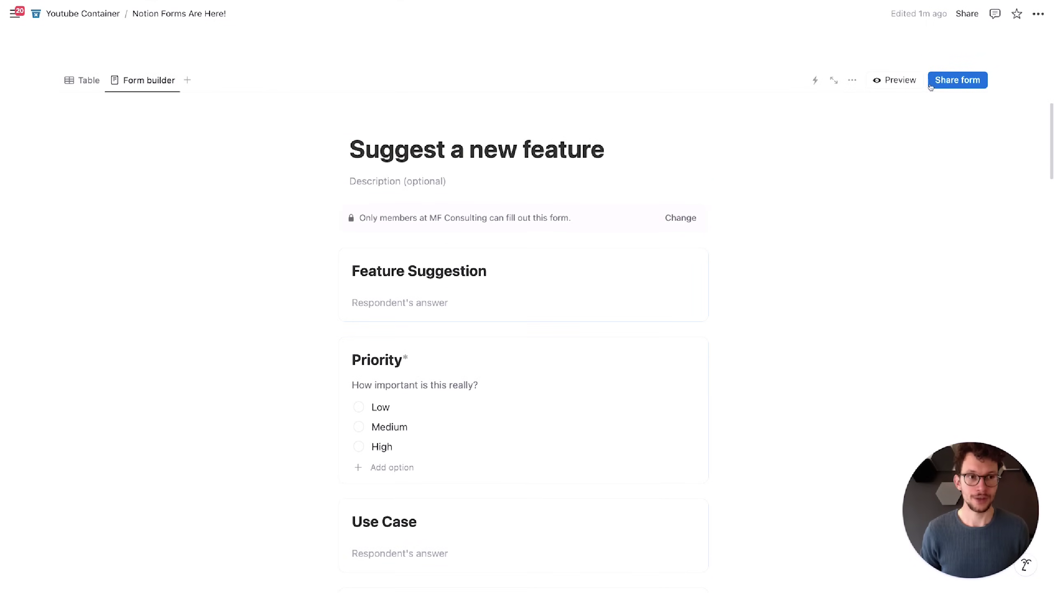
click(943, 79)
click(946, 139)
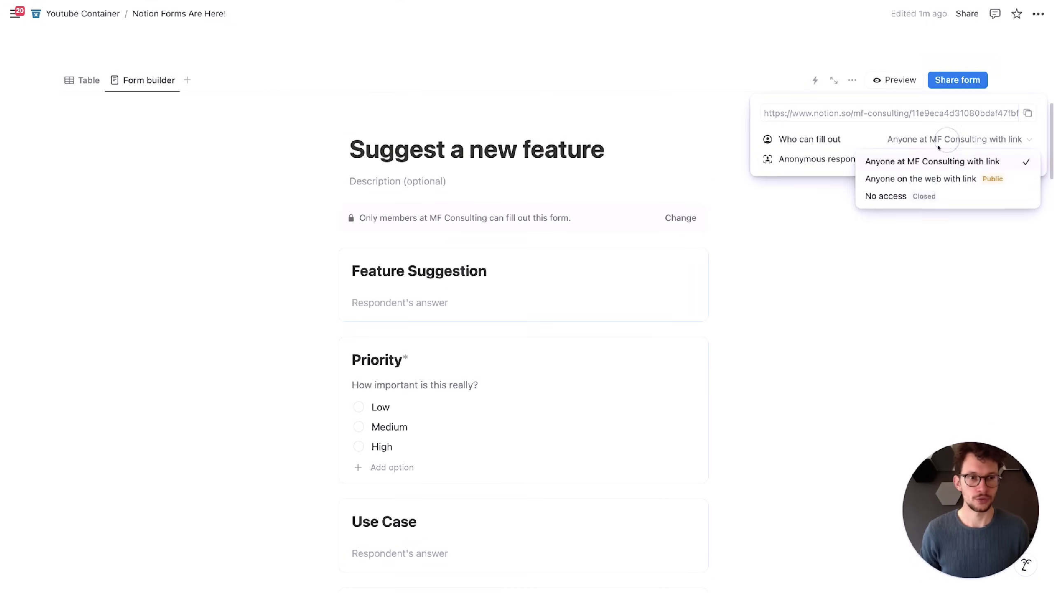
click(904, 182)
drag(503, 233, 624, 233)
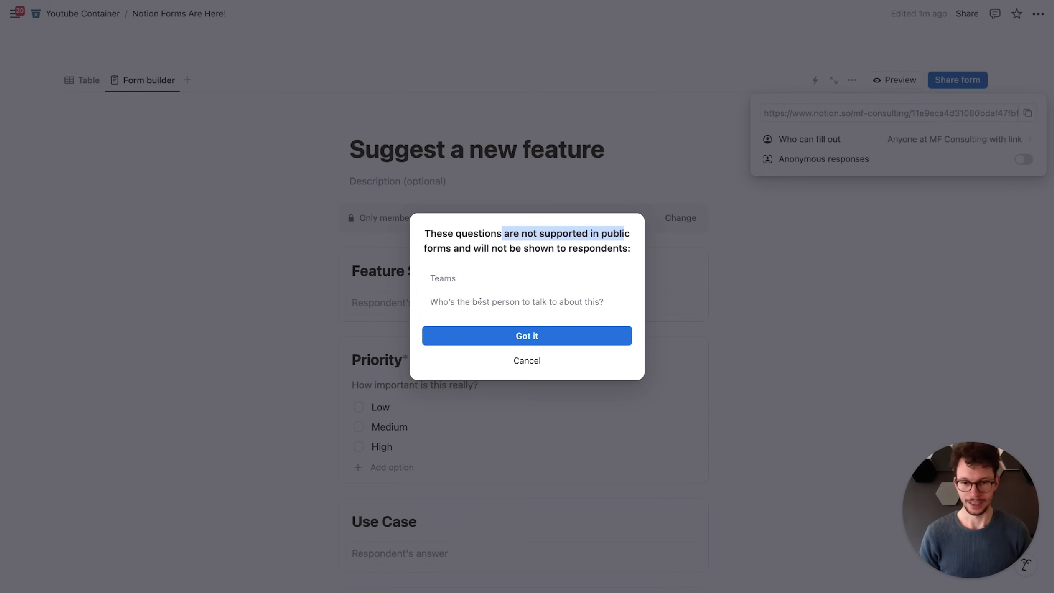
click(506, 335)
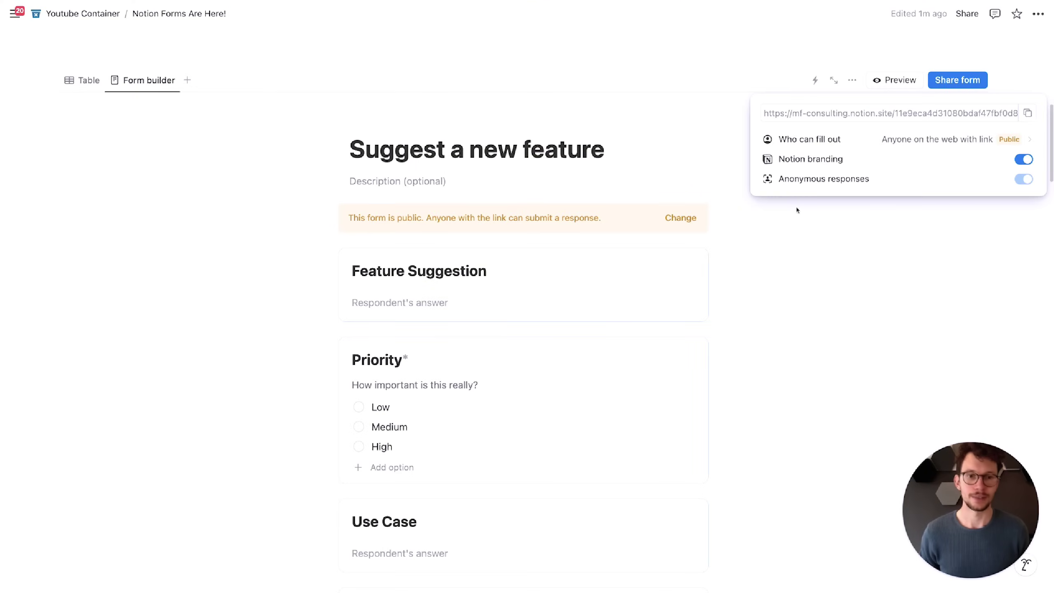
Step: Copy the form's public link and open it in an incognito browser window
click(1027, 113)
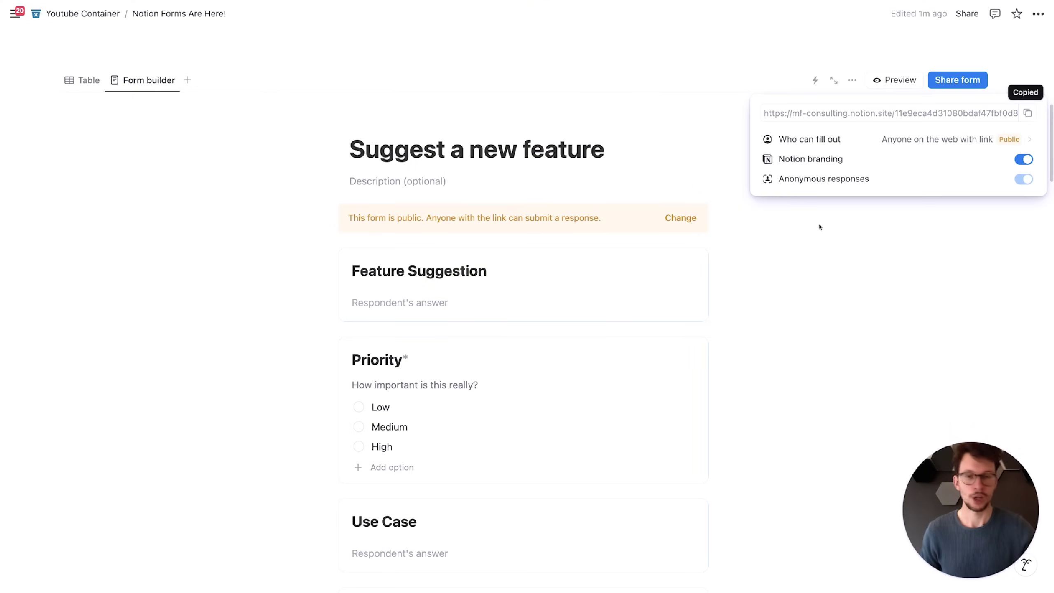
key(super+shift+n)
key(super+v)
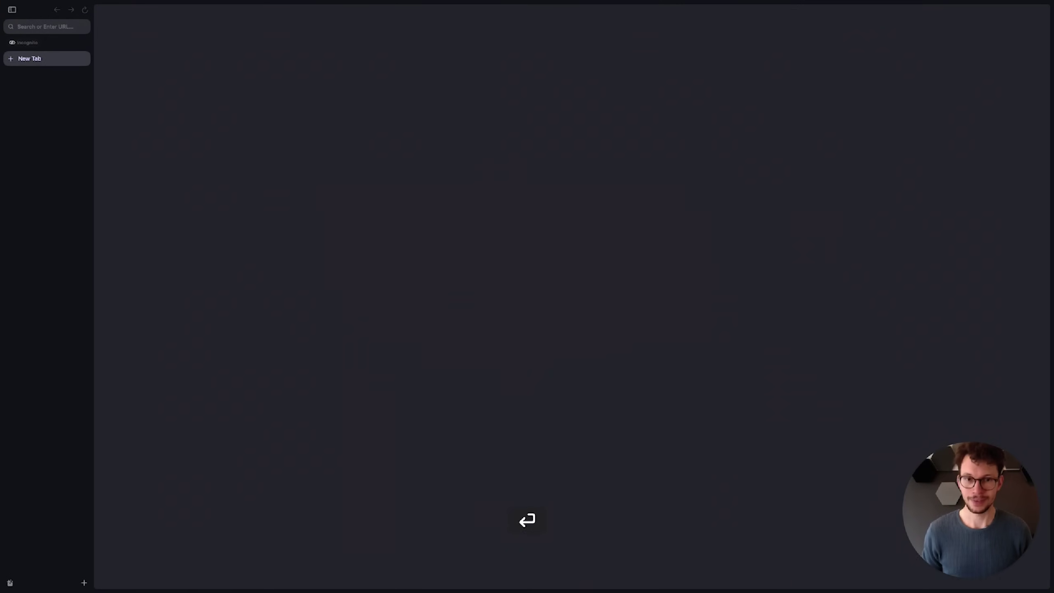
key(Return)
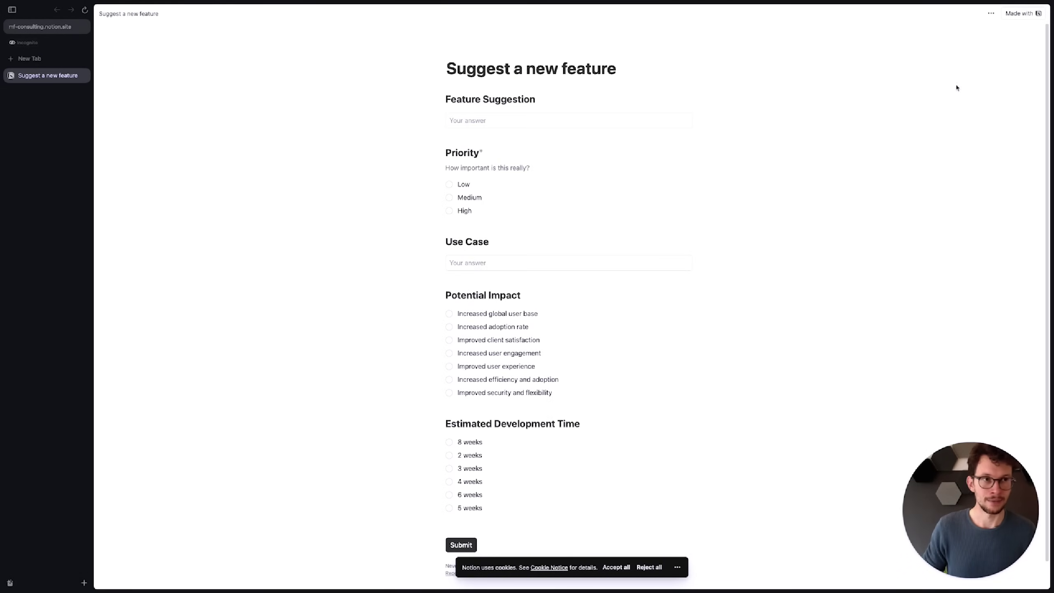
Step: Submit the public form with feature suggestion "somethzing" and priority Medium
scroll(581, 233, down, 1)
click(452, 93)
text(somethzing)
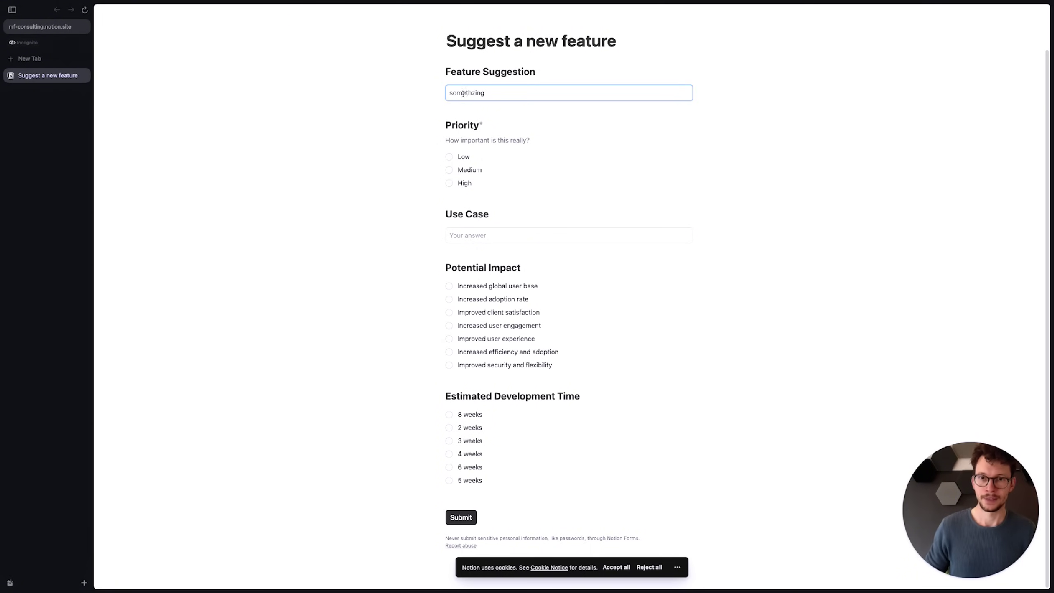
click(447, 170)
click(460, 518)
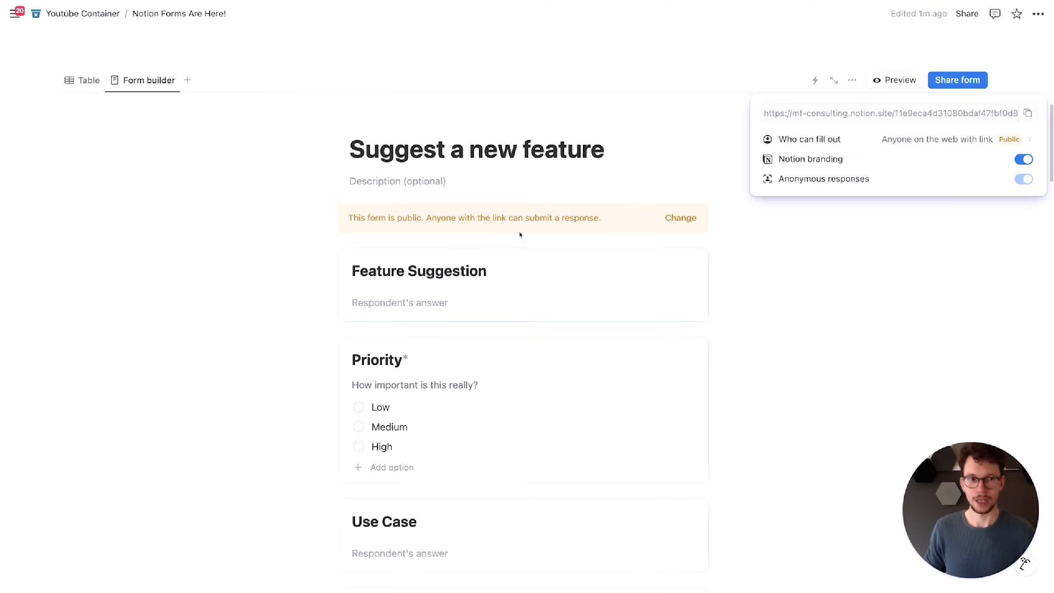
Step: Close the form's sharing options and check the Feature Suggestions table for the public response
click(230, 211)
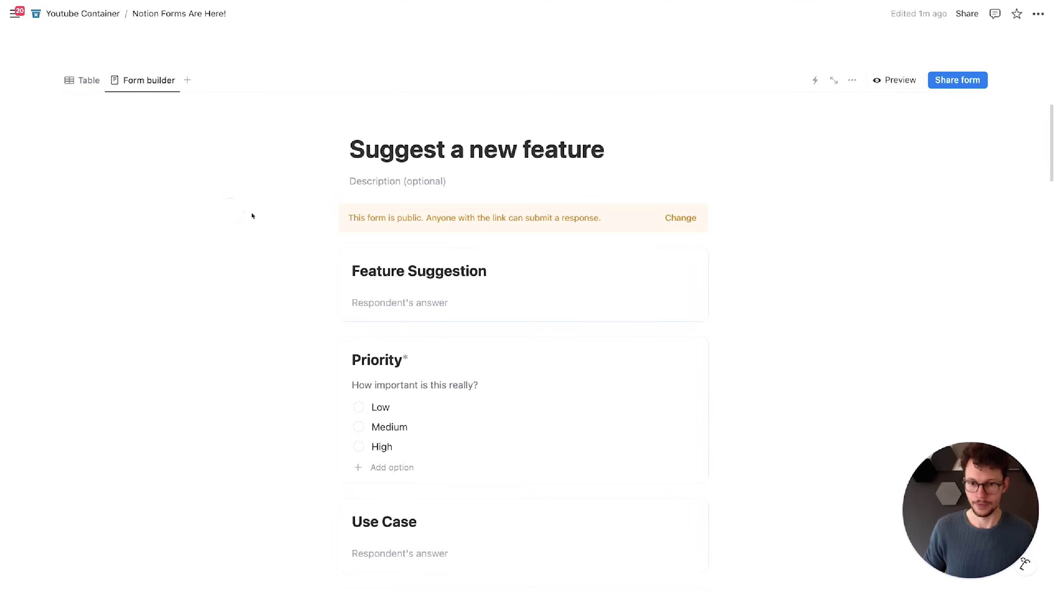
click(89, 82)
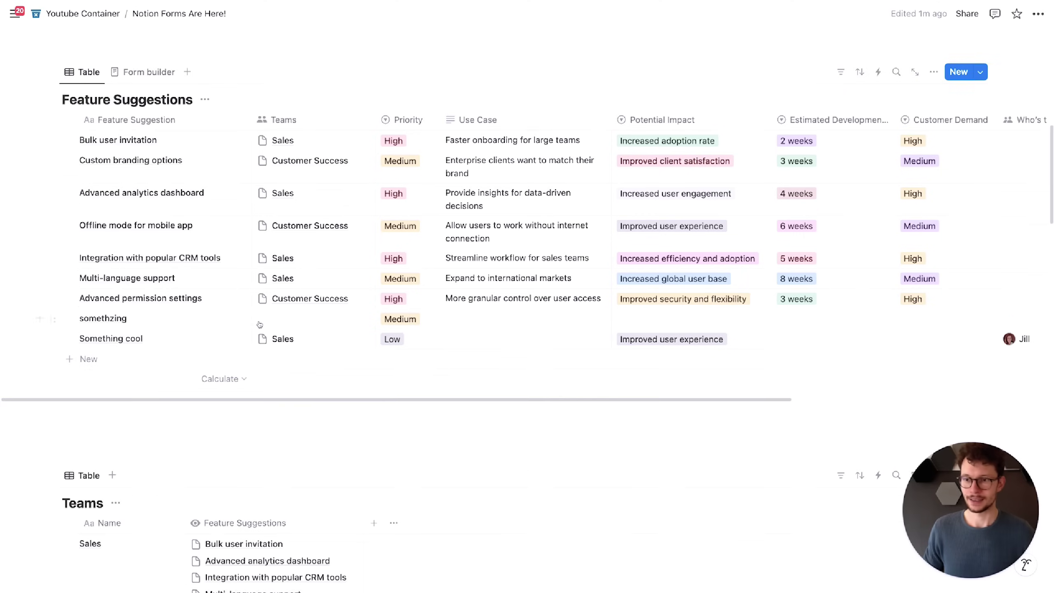
Step: Check the Created by value of the "somethzing" response in the Feature Suggestions table
scroll(291, 291, down, 2)
scroll(344, 297, right, 10)
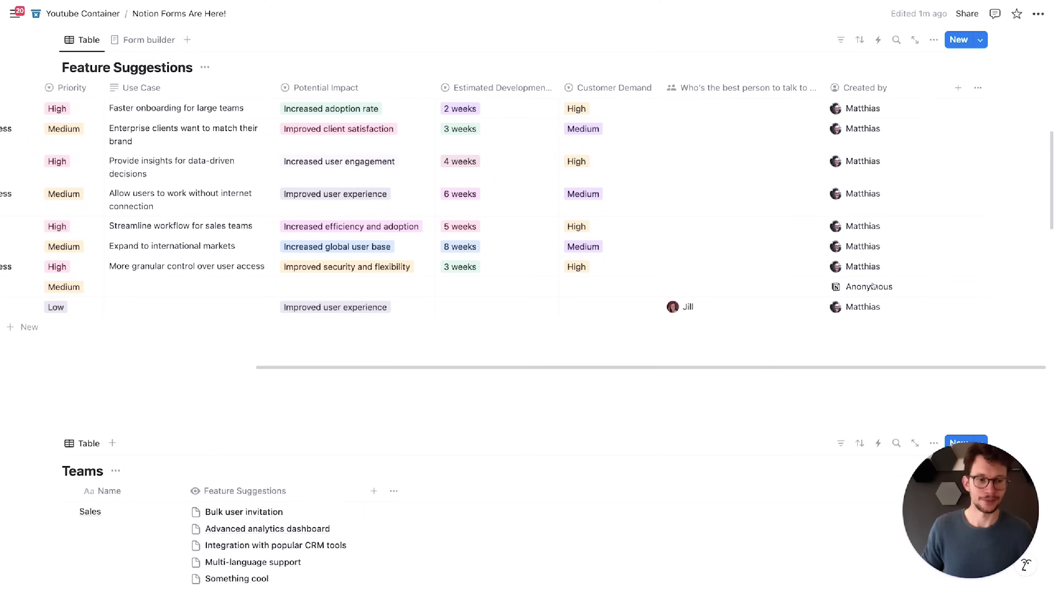
scroll(872, 286, up, 1)
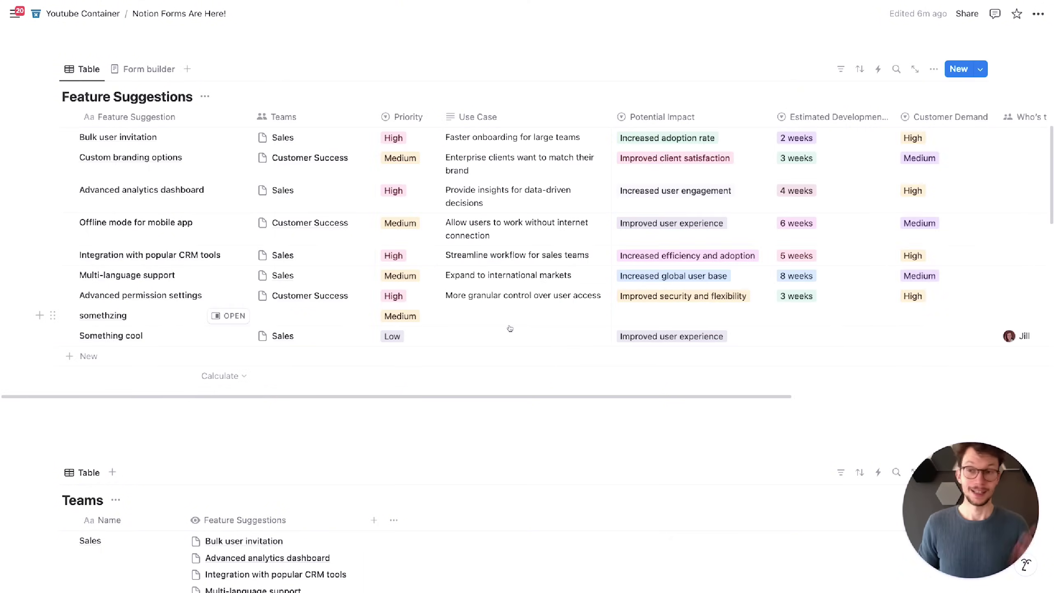
Step: Insert a new form block on the empty line above the Feature Suggestions table
scroll(510, 329, up, 5)
click(176, 263)
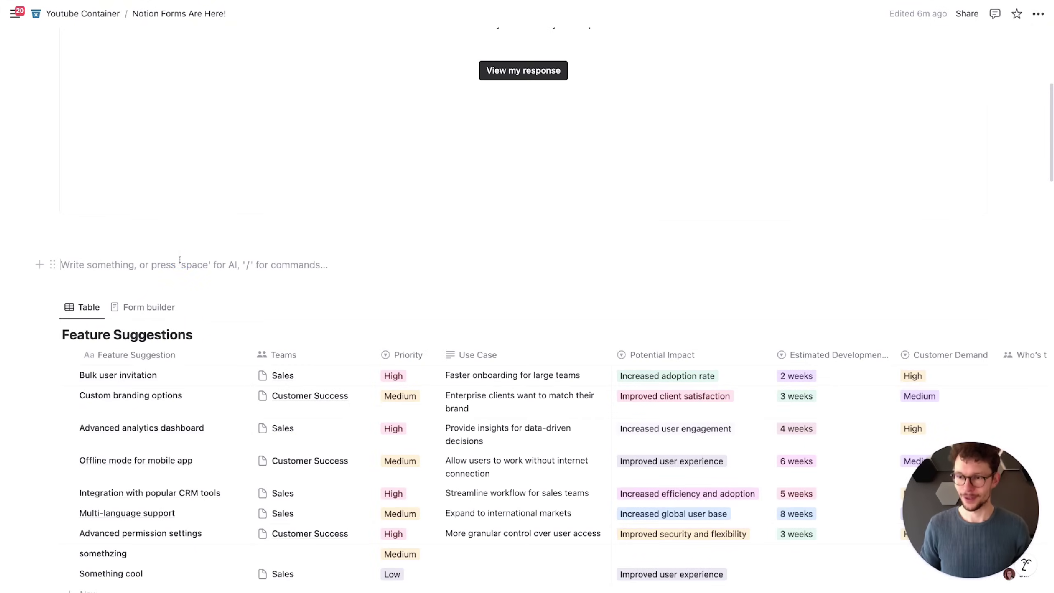
text(/form)
key(Return)
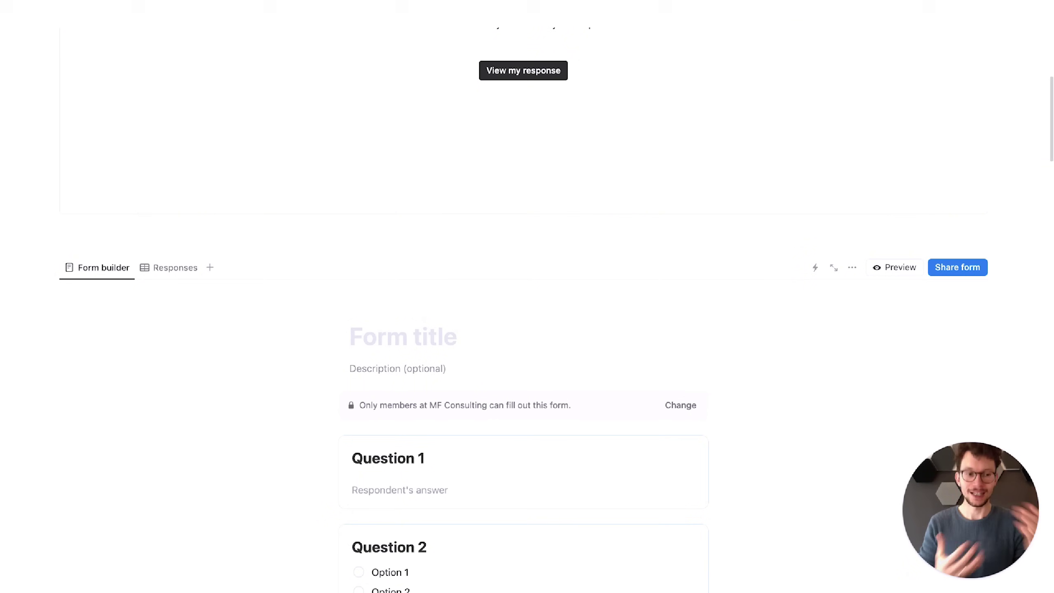
Step: Review the new form's default questions and its responses table, and return to the form builder
scroll(211, 265, down, 3)
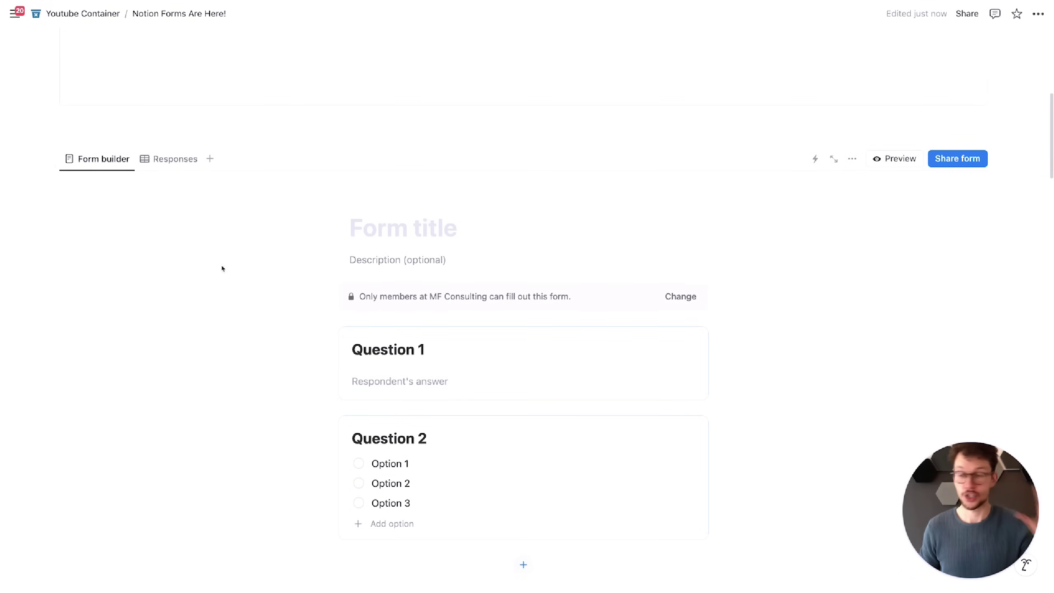
scroll(373, 328, down, 2)
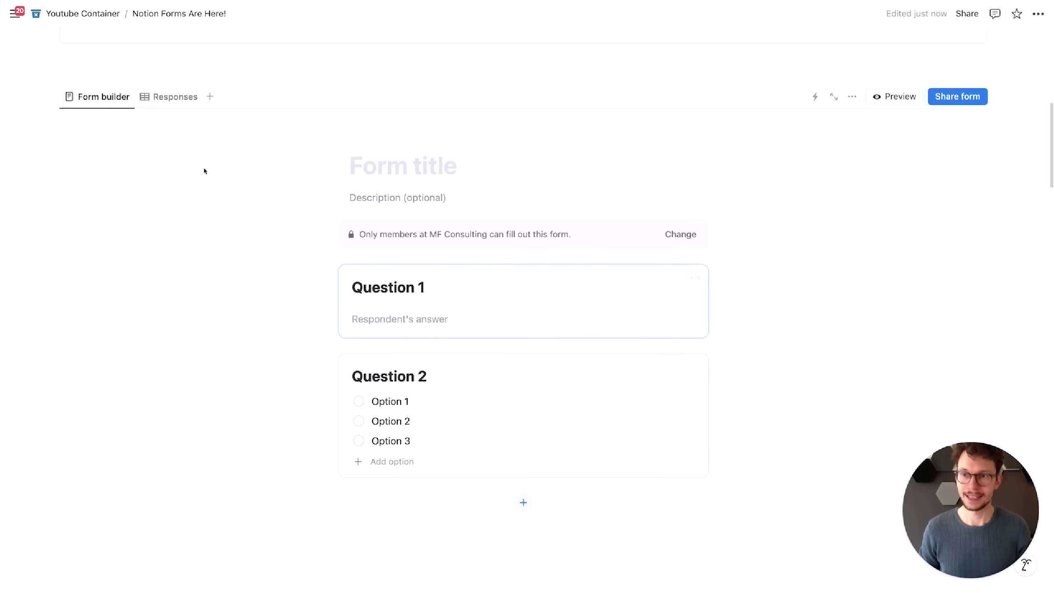
click(171, 98)
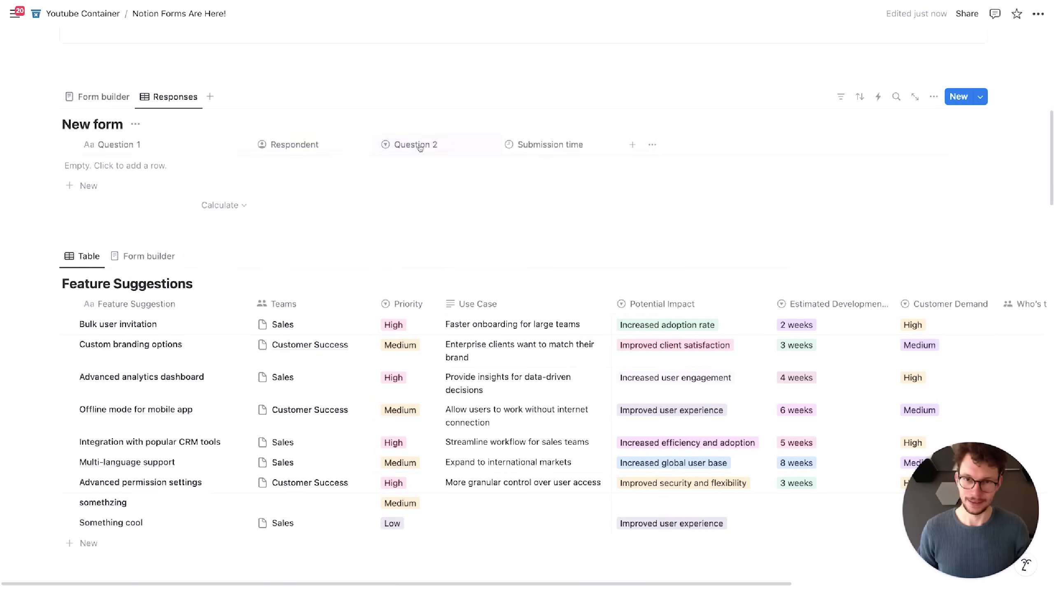
click(100, 96)
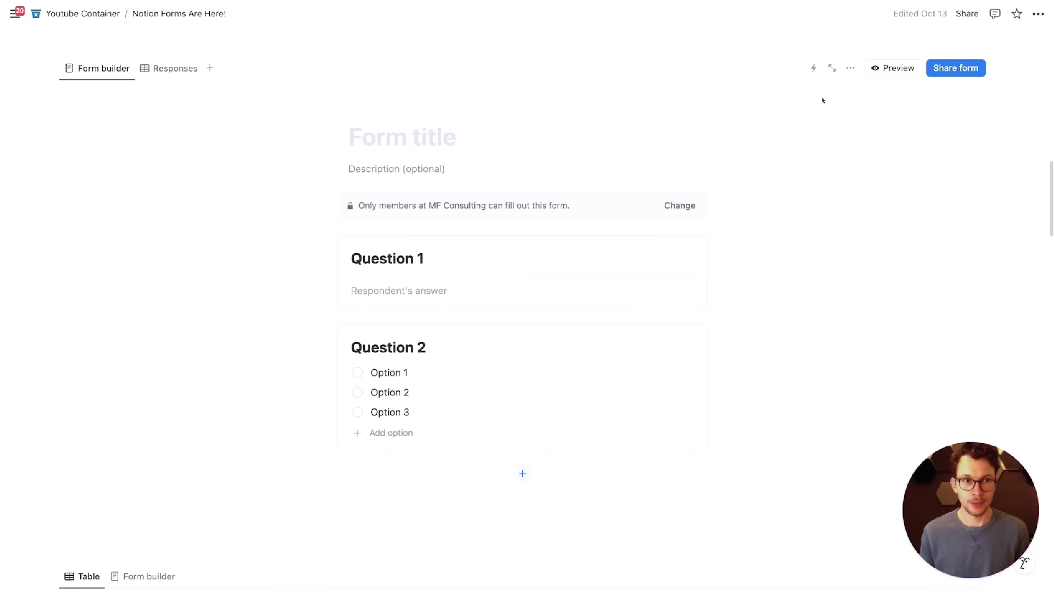
Step: View the new form's customization options for the submit button and confirmation message, and close them
click(851, 72)
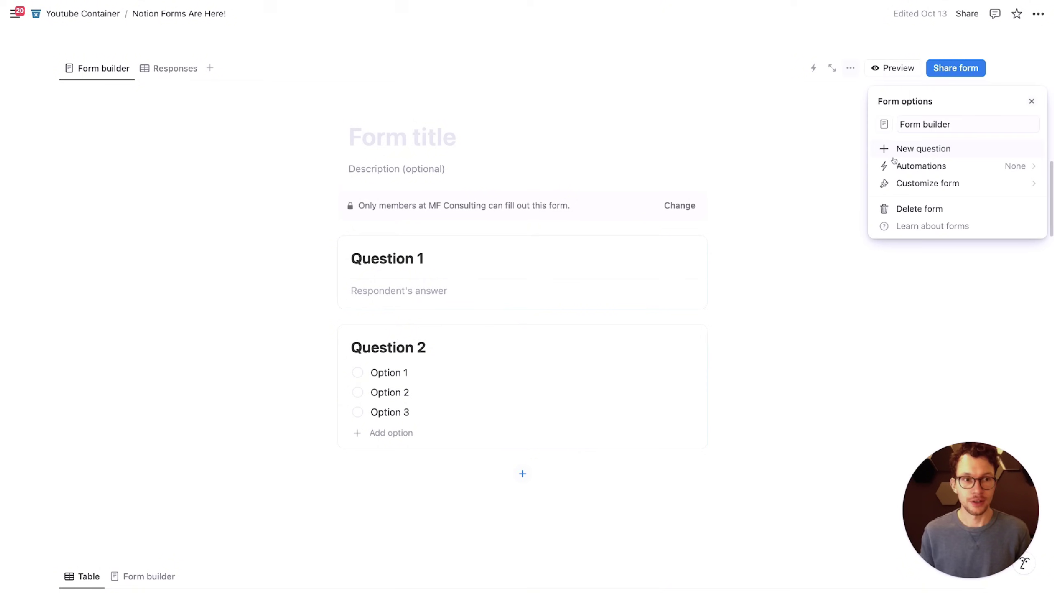
click(910, 183)
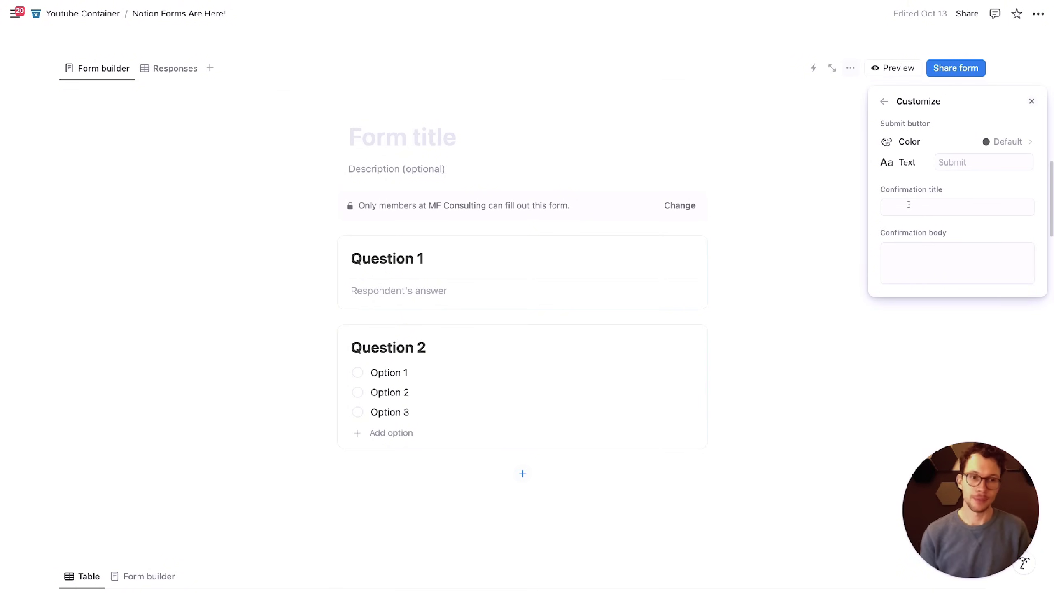
click(881, 102)
click(777, 205)
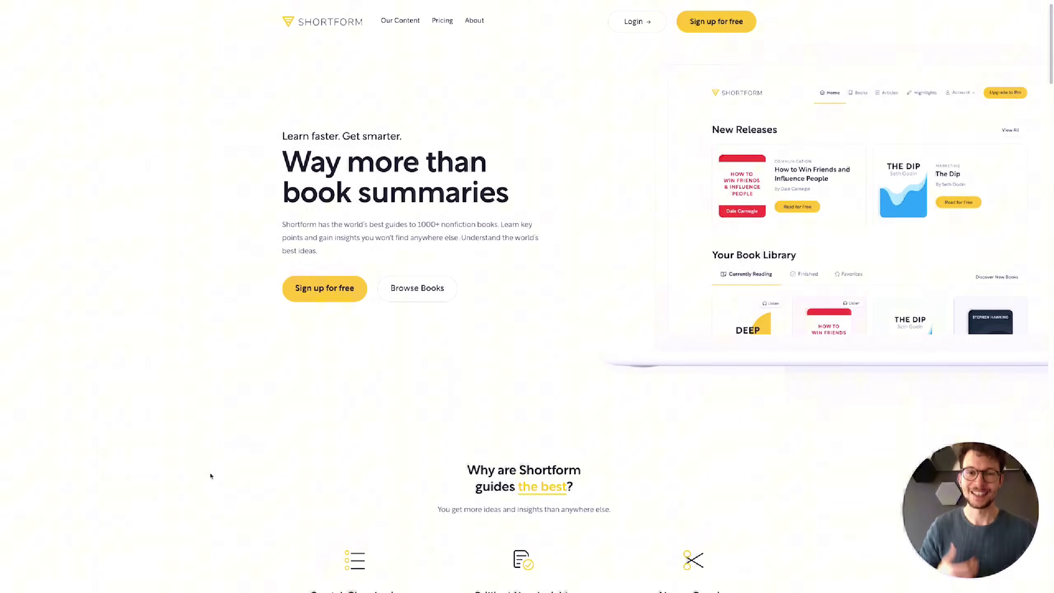
Step: Look over the Shortform homepage in the browser, including why its guides are the best
scroll(211, 477, down, 5)
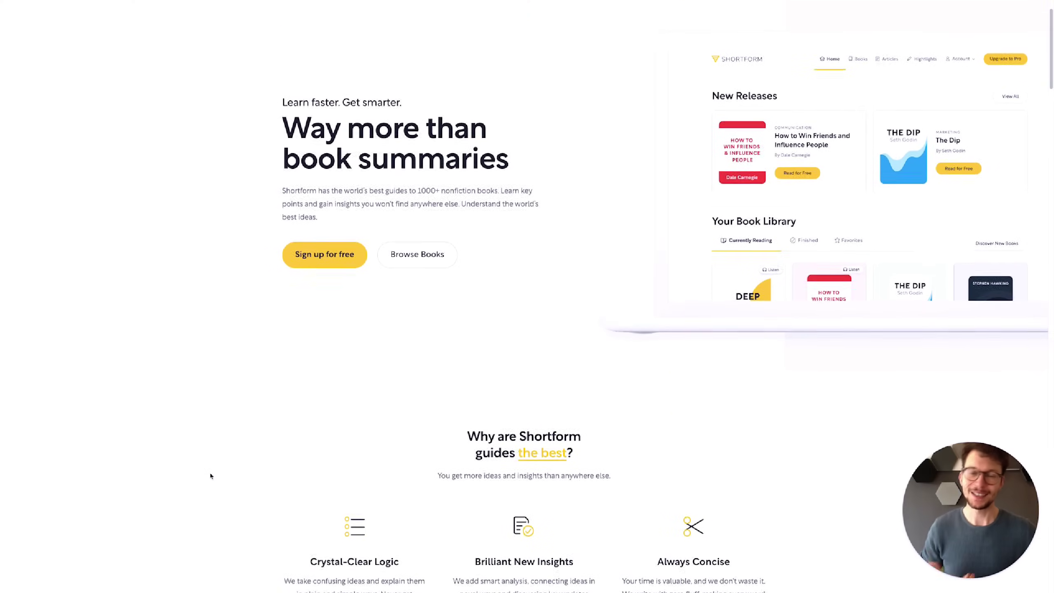
scroll(211, 476, down, 5)
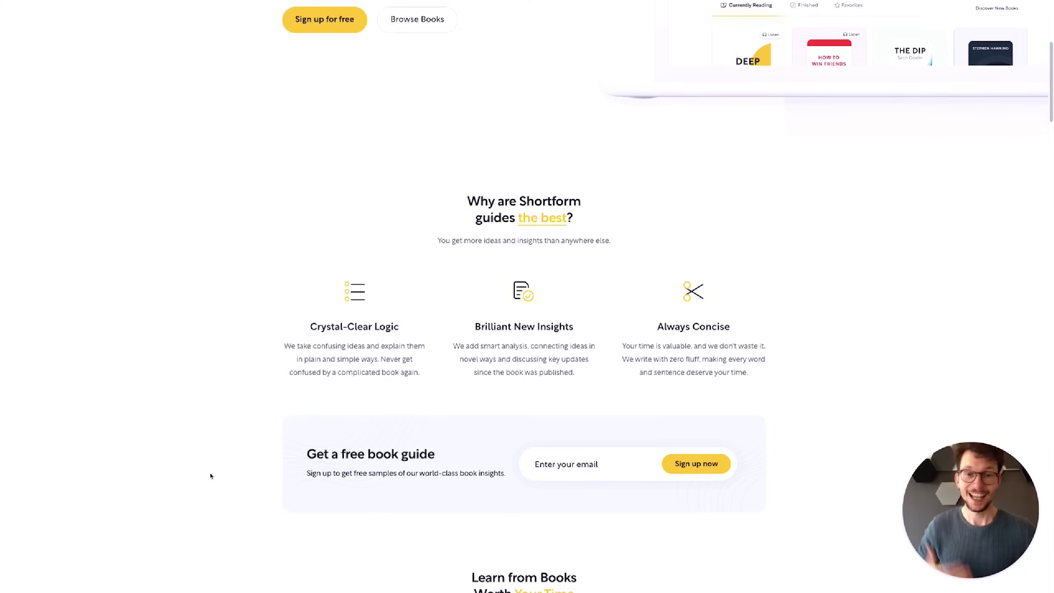
scroll(210, 476, down, 3)
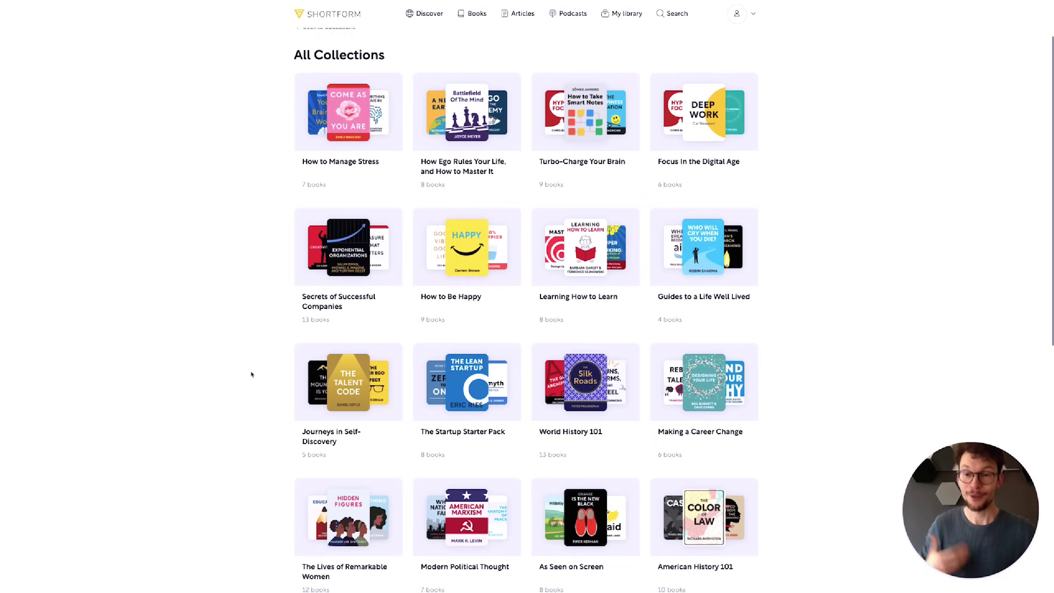
Step: Browse Shortform's book collections and look through the Secrets of Successful Companies collection
scroll(252, 373, down, 1)
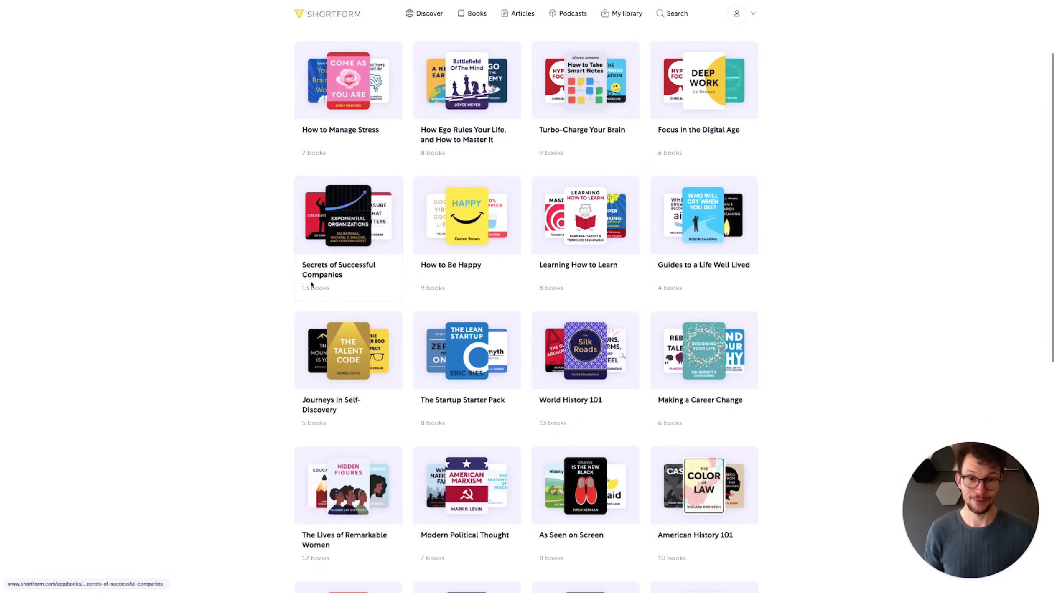
click(329, 276)
scroll(240, 390, down, 3)
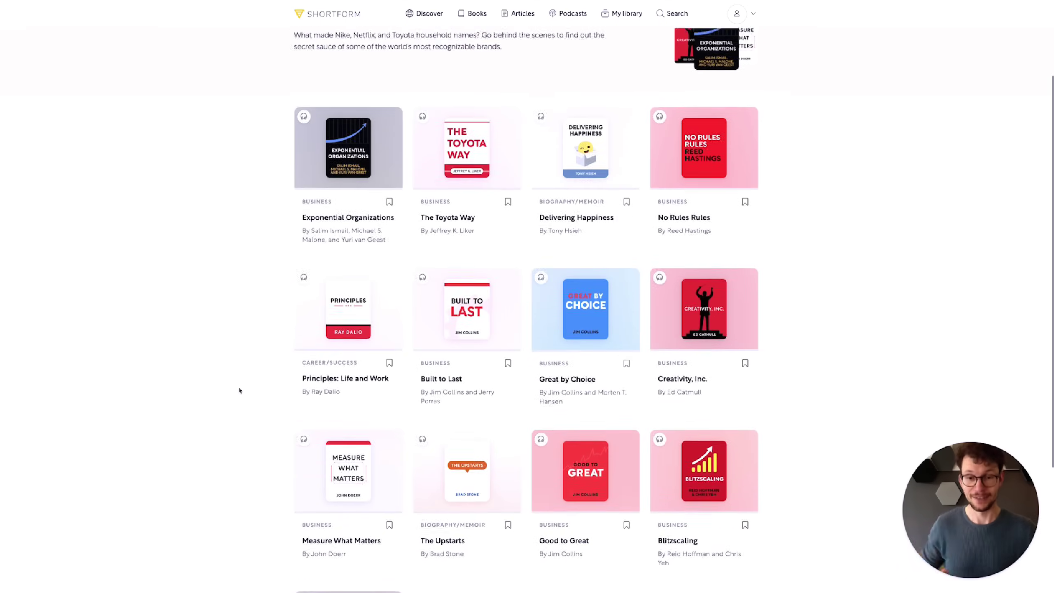
scroll(240, 390, down, 1)
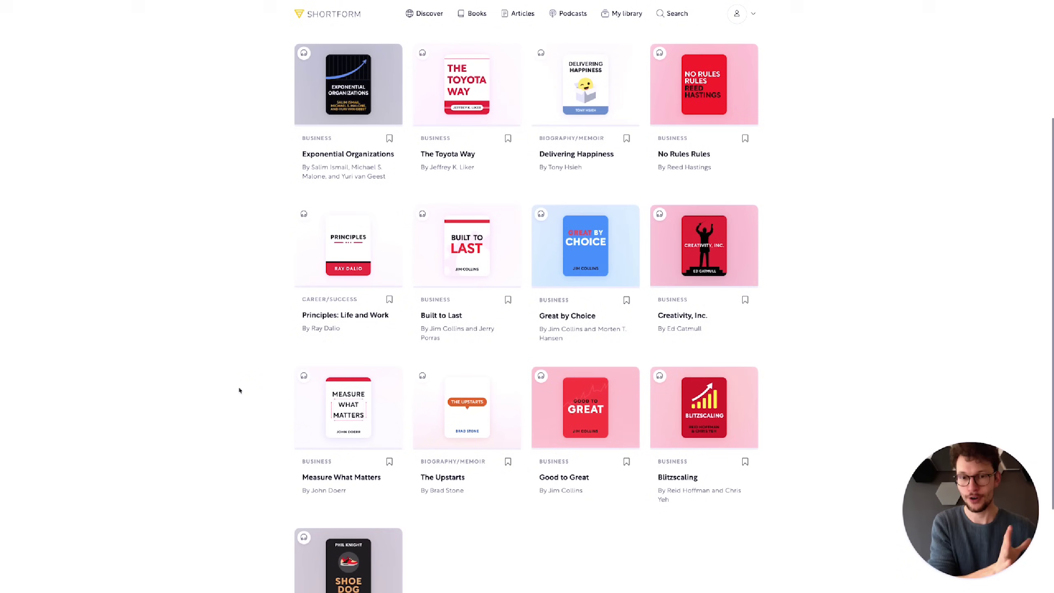
scroll(240, 390, down, 1)
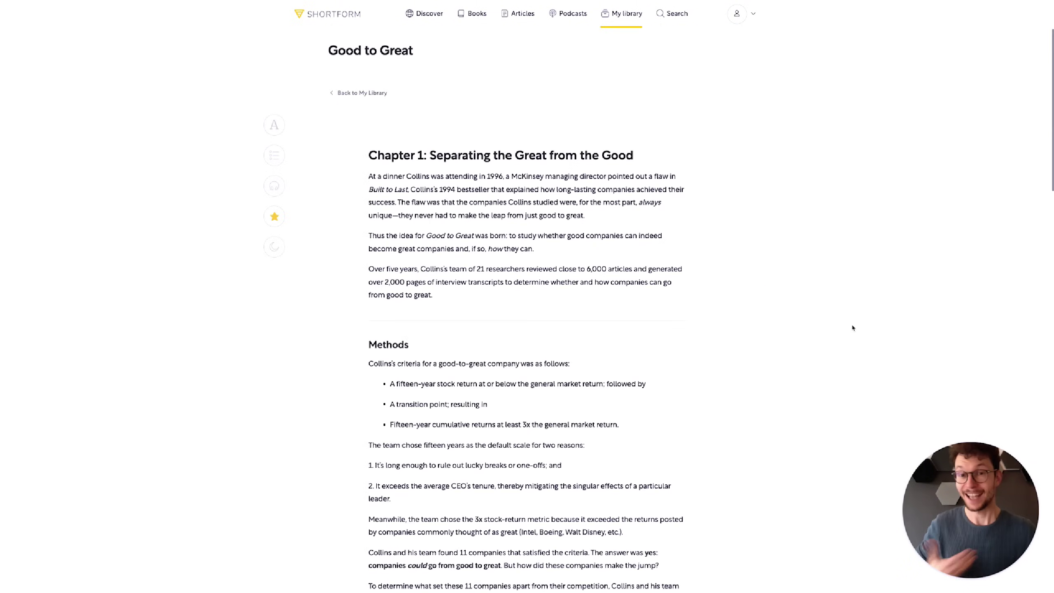
Step: Read through Chapter 1 of the Good to Great guide, including its methods and companies sections
scroll(853, 328, down, 1)
scroll(826, 372, down, 4)
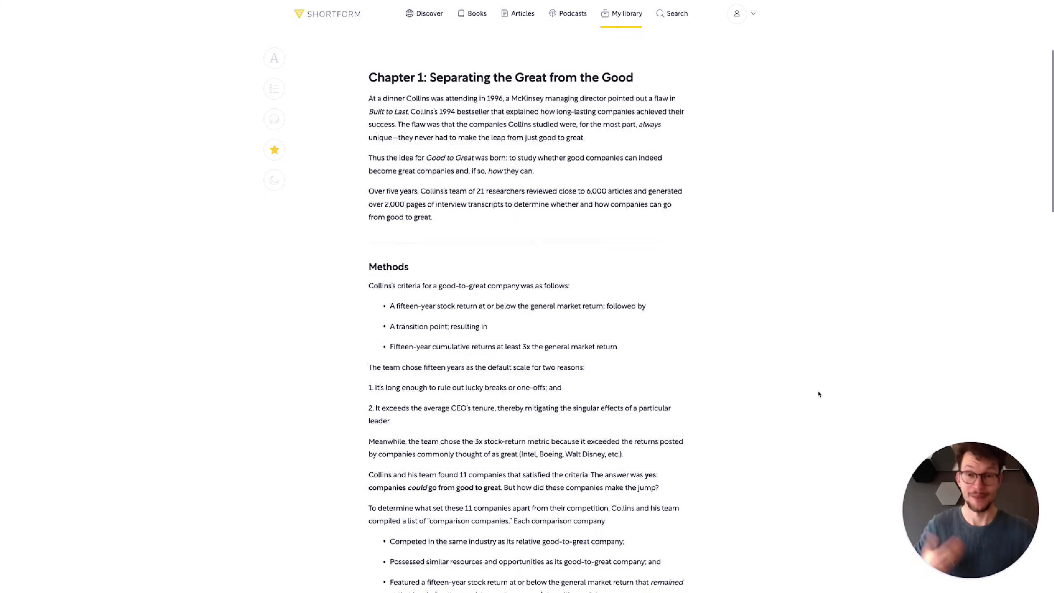
scroll(819, 393, down, 4)
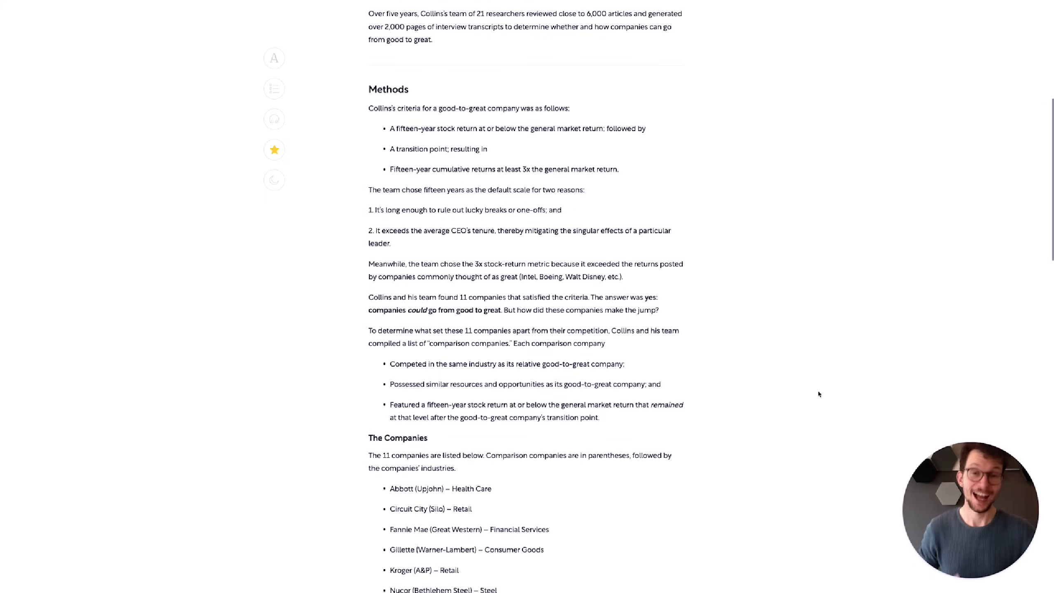
scroll(819, 394, down, 4)
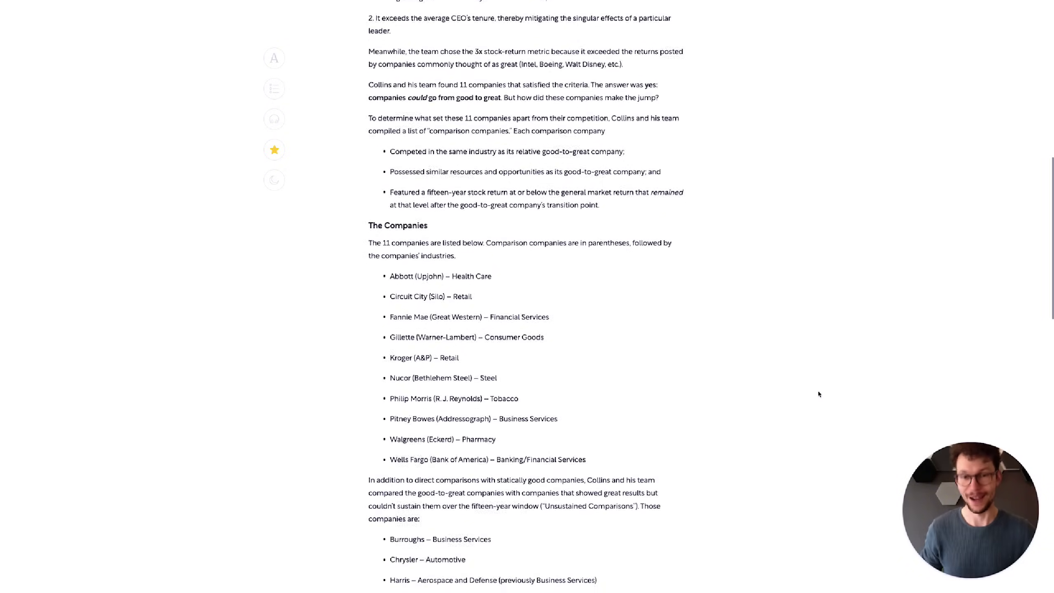
scroll(819, 393, down, 5)
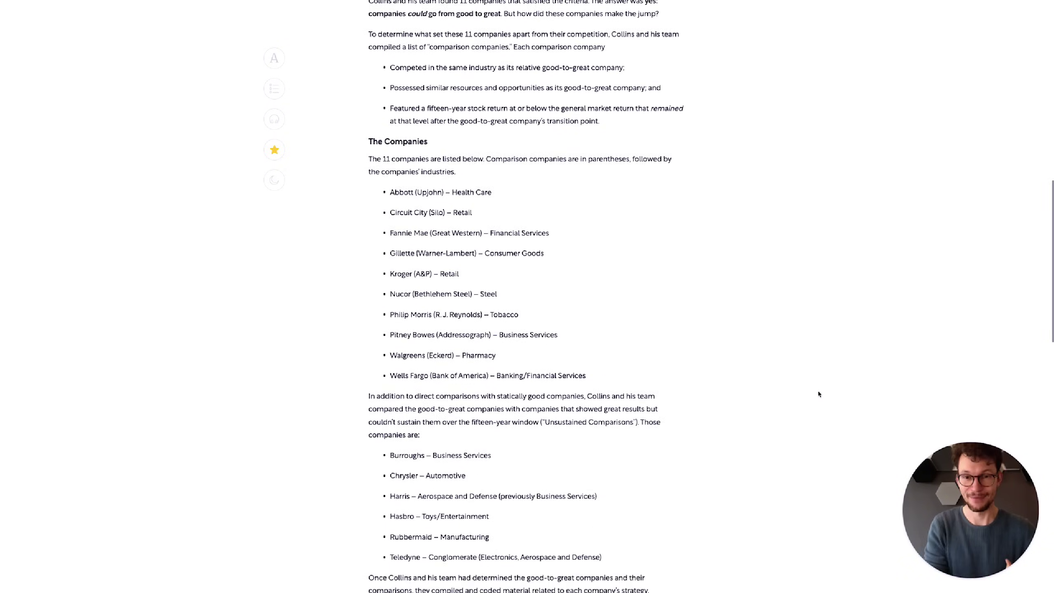
scroll(819, 393, down, 4)
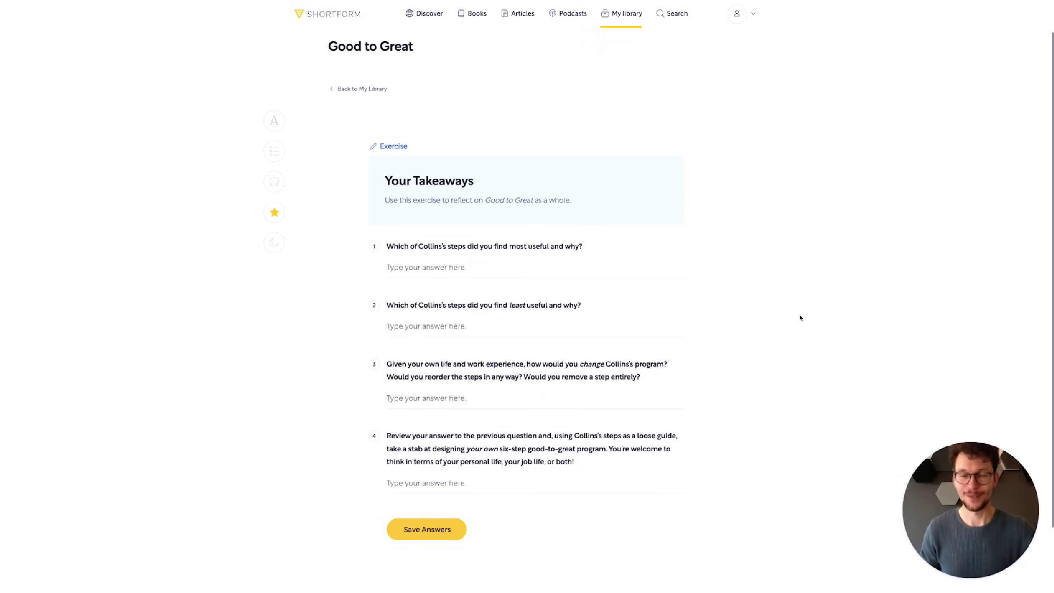
Step: View the questions in the Your Takeaways exercise of the Good to Great guide
scroll(801, 317, down, 2)
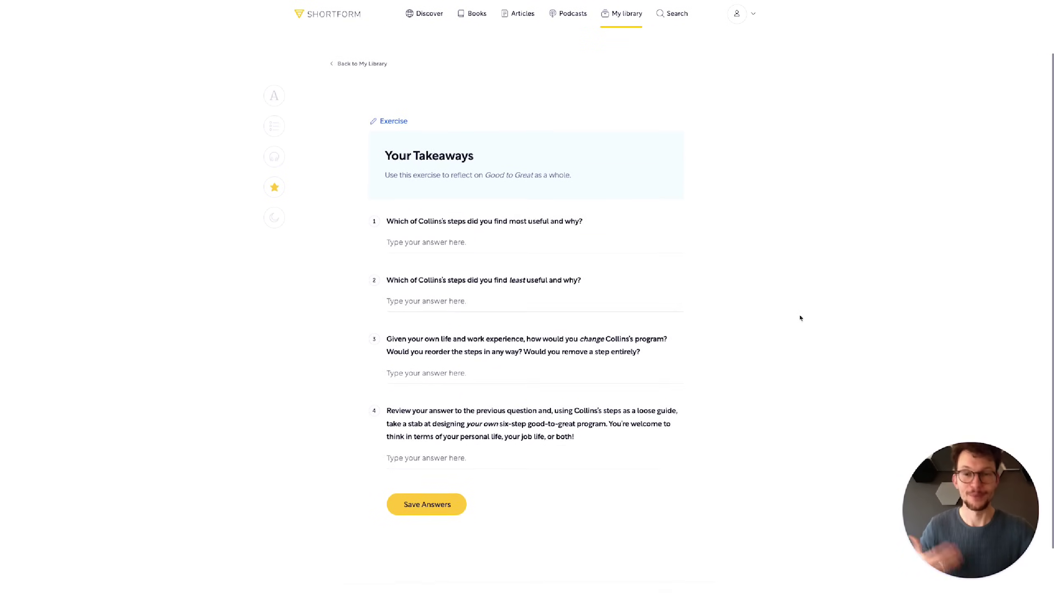
scroll(800, 318, down, 1)
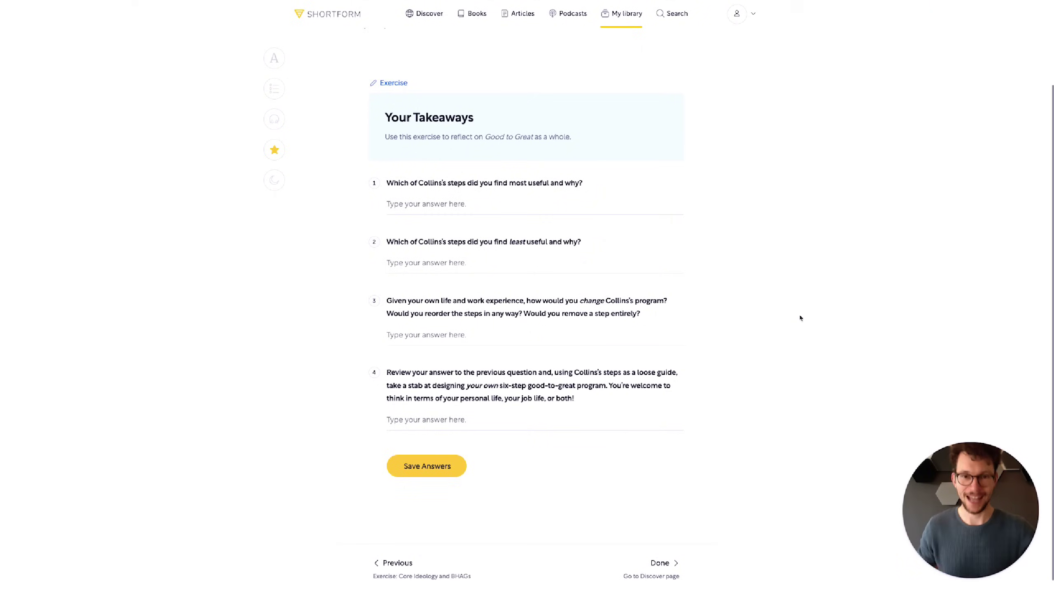
scroll(800, 318, down, 1)
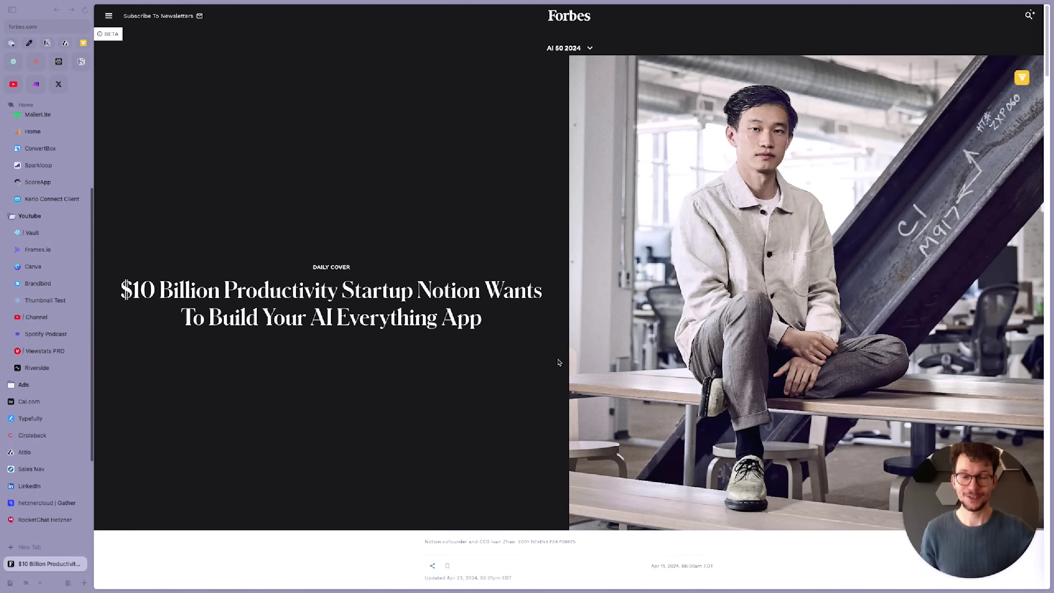
Step: Skim the opening of the Forbes article about Notion building an AI everything app
scroll(558, 362, down, 5)
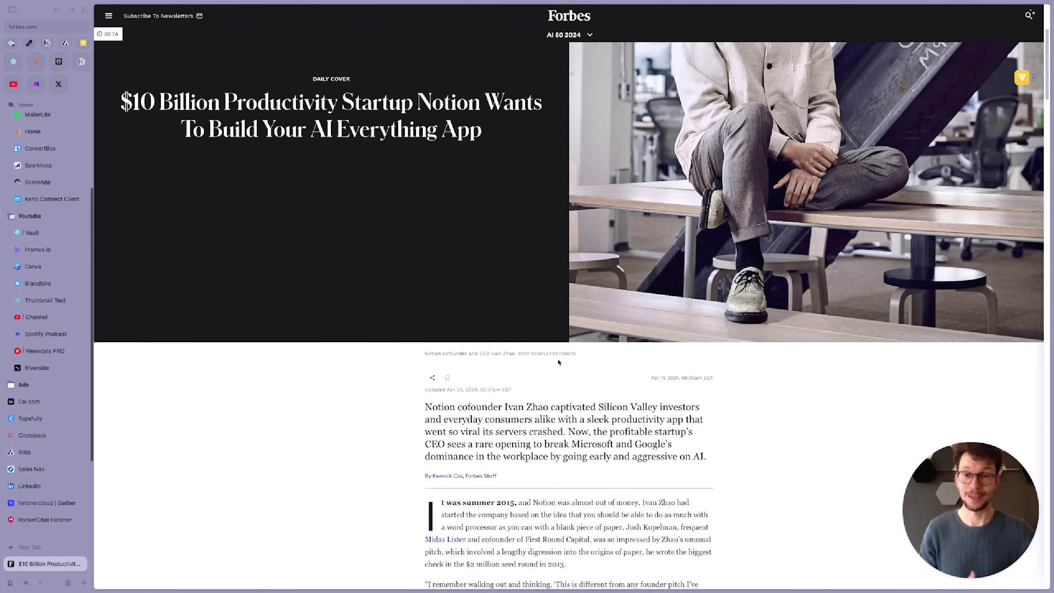
scroll(558, 362, down, 2)
scroll(558, 362, up, 7)
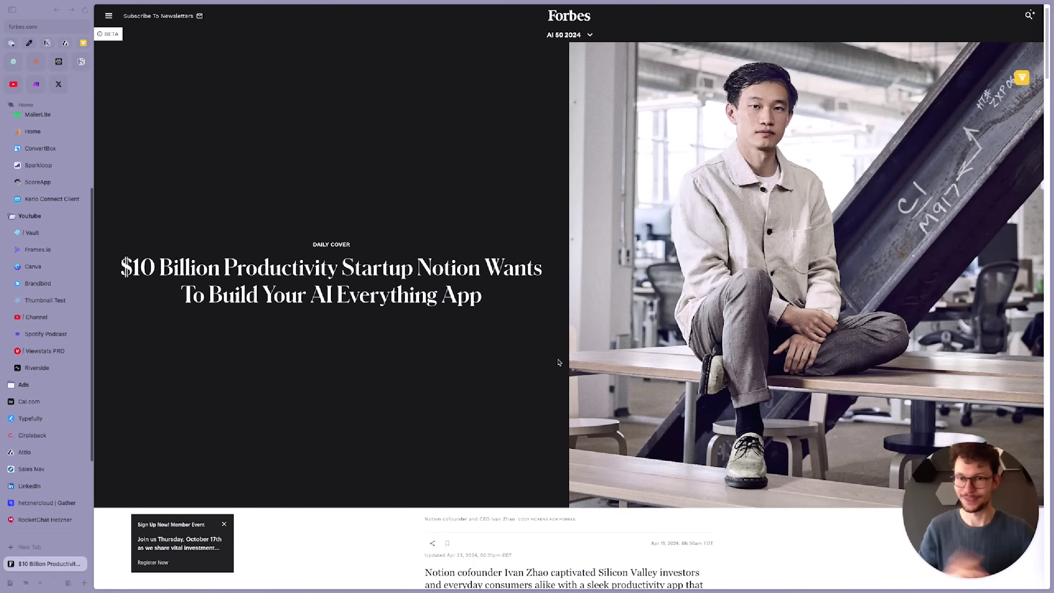
scroll(558, 362, down, 2)
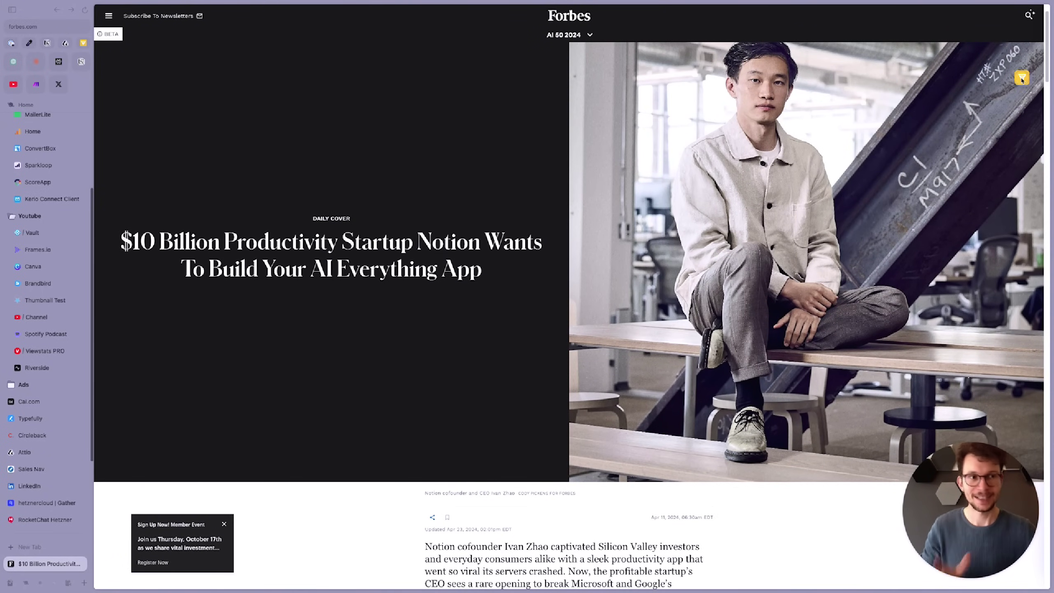
Step: Open the Shortform extension's summary of the Forbes article and read down to its Learn More links
click(1020, 84)
scroll(969, 235, down, 3)
scroll(968, 235, down, 10)
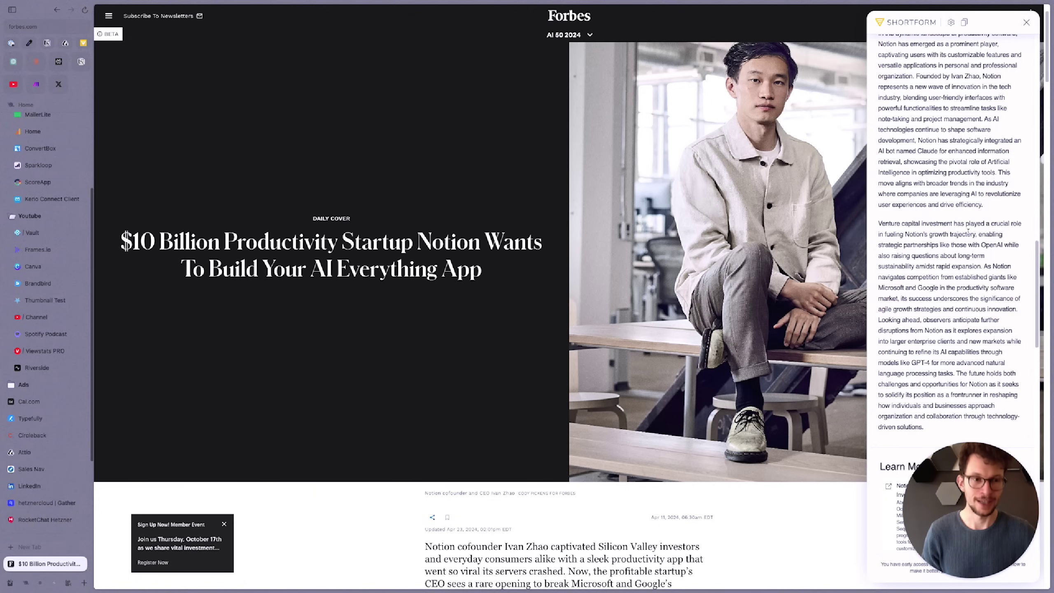
scroll(969, 235, down, 10)
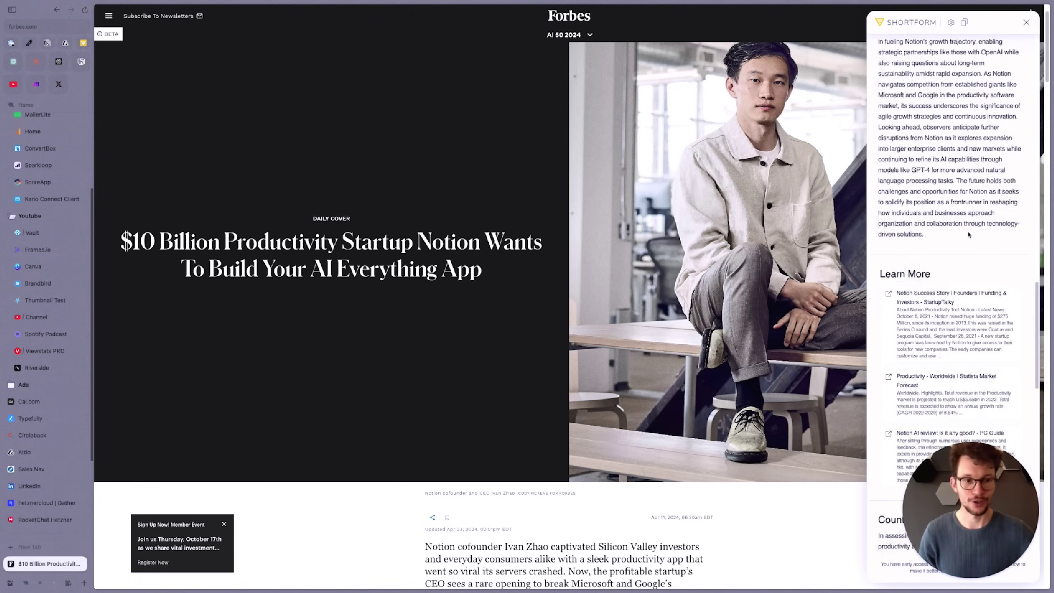
scroll(968, 235, up, 1)
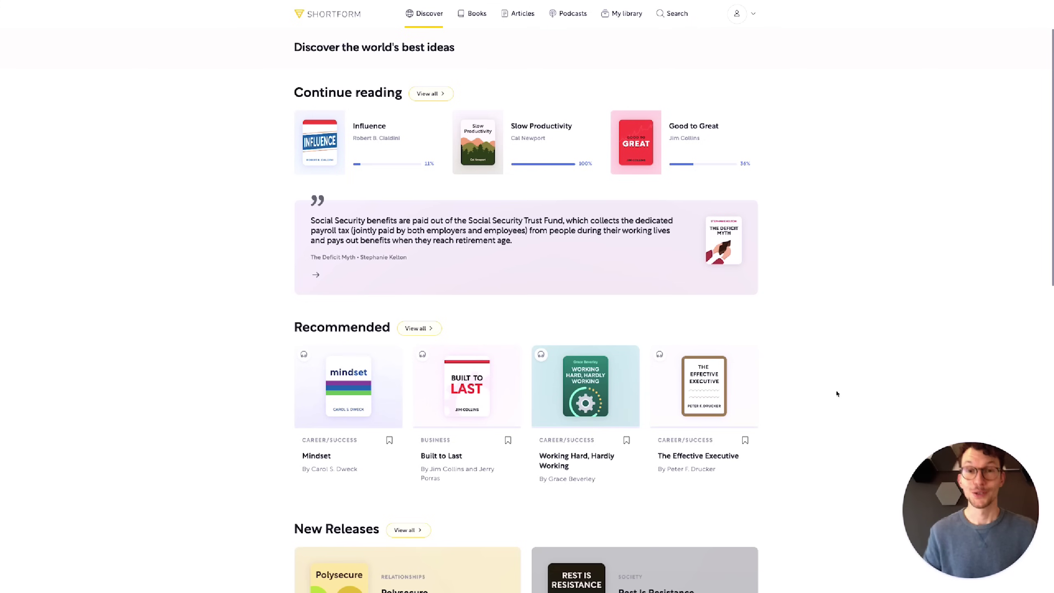
Step: Browse the recommended, new and popular books on Shortform's Discover page
scroll(836, 394, down, 3)
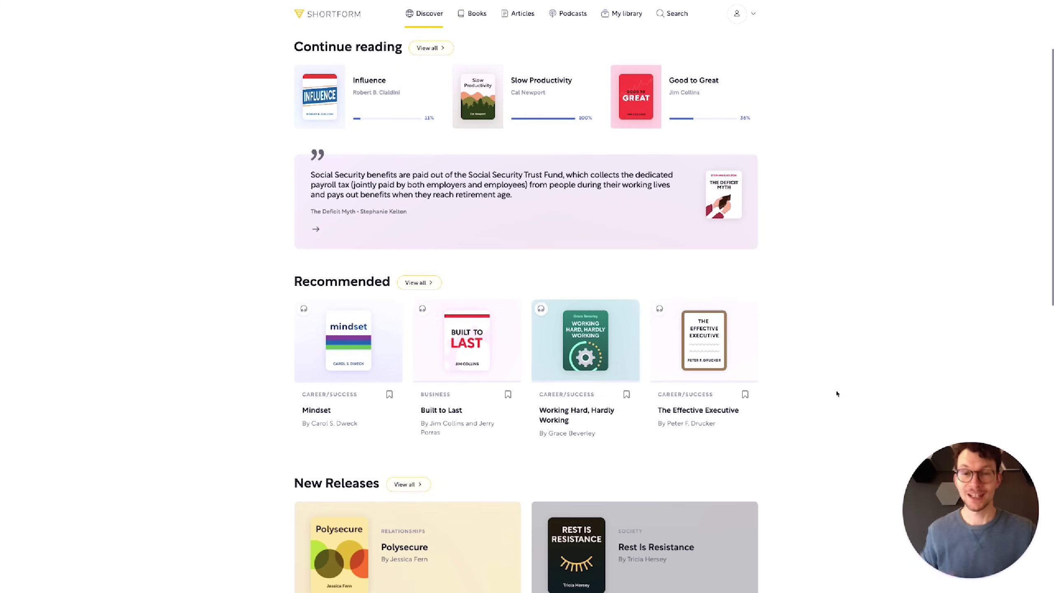
scroll(837, 393, down, 3)
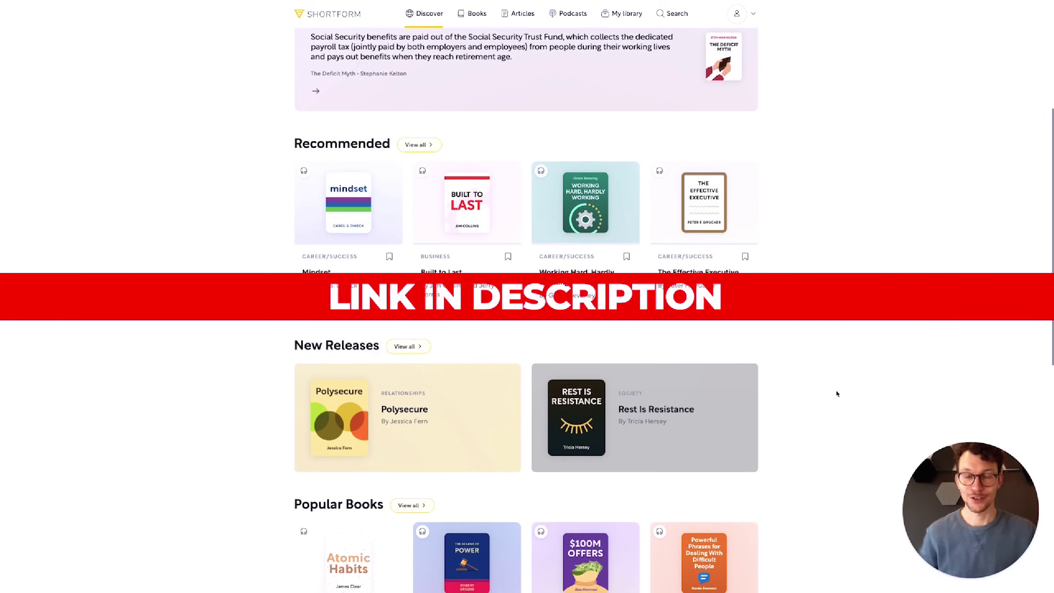
scroll(837, 394, down, 3)
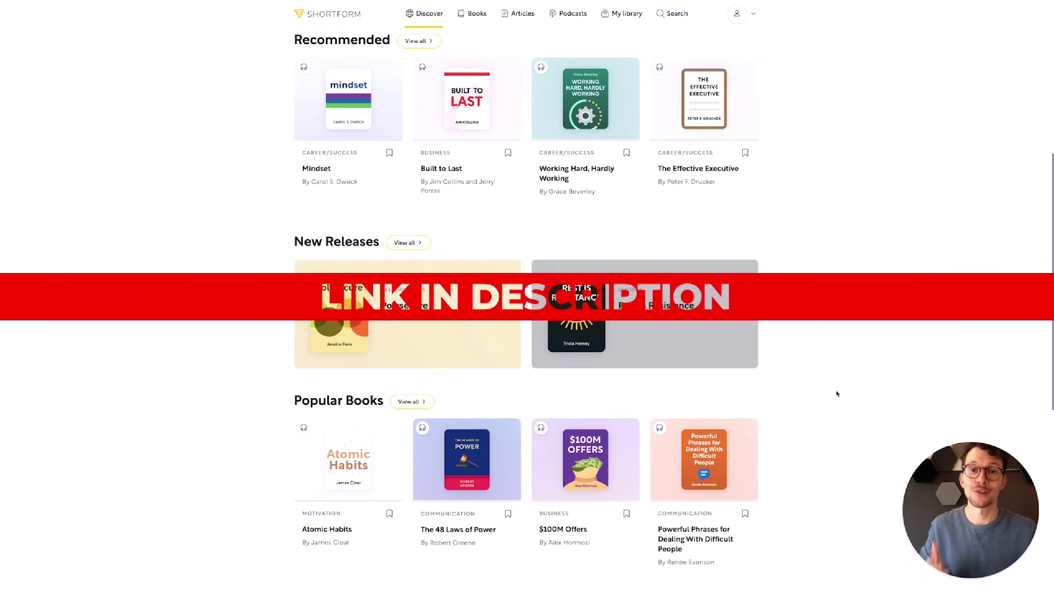
scroll(836, 394, down, 2)
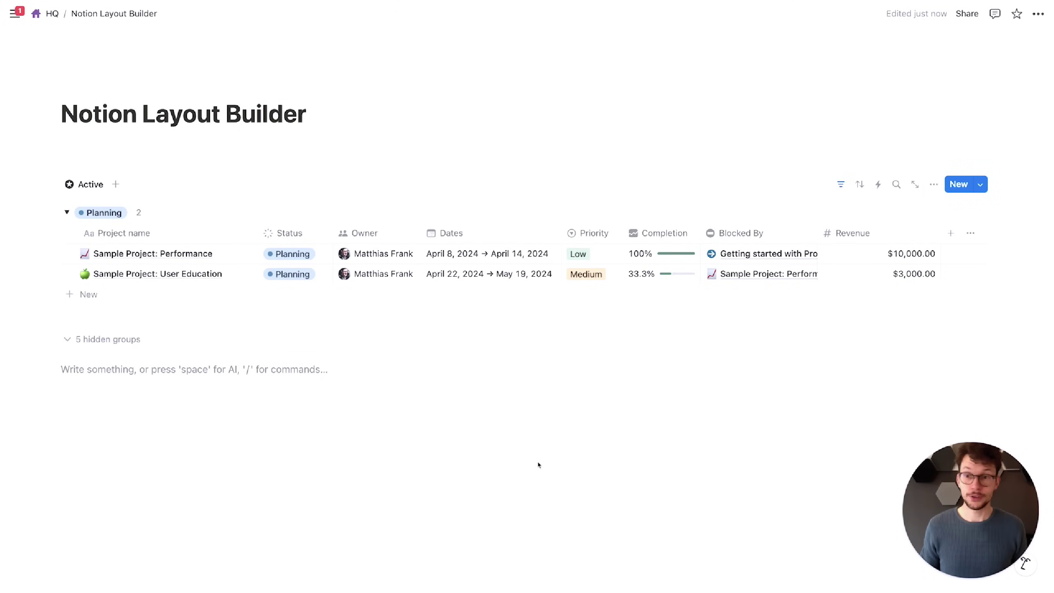
Step: Open the Sample Project: Performance entry as a full page and review its properties, tasks and page content
click(234, 253)
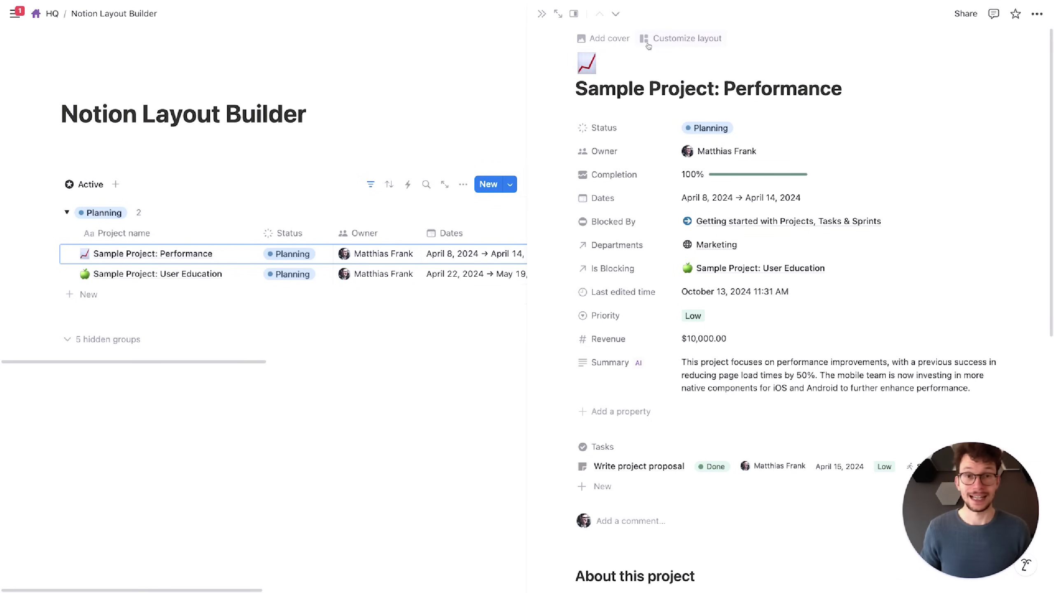
click(557, 16)
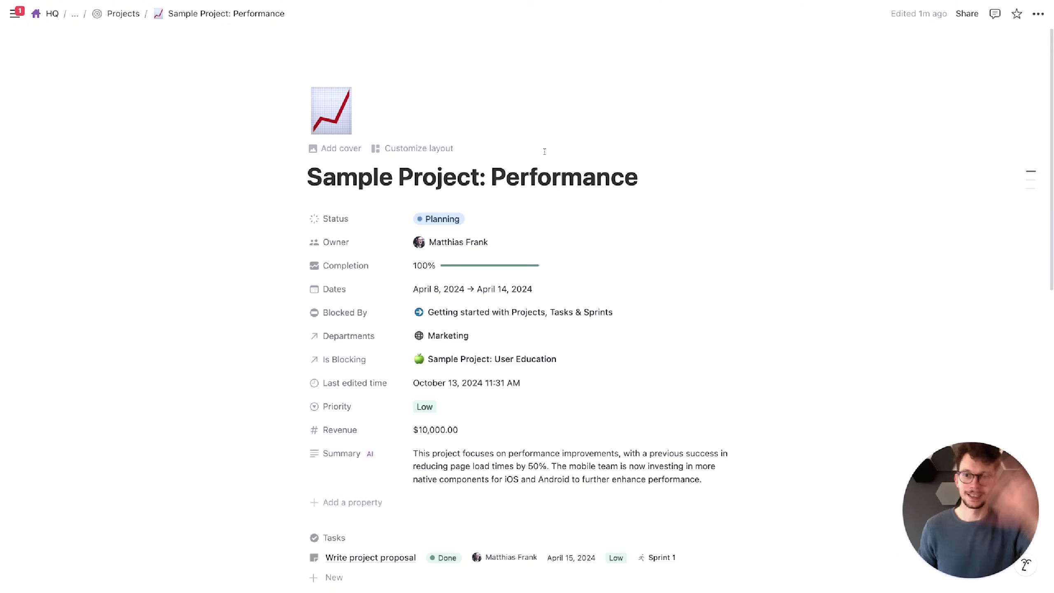
scroll(544, 151, down, 3)
scroll(544, 155, up, 3)
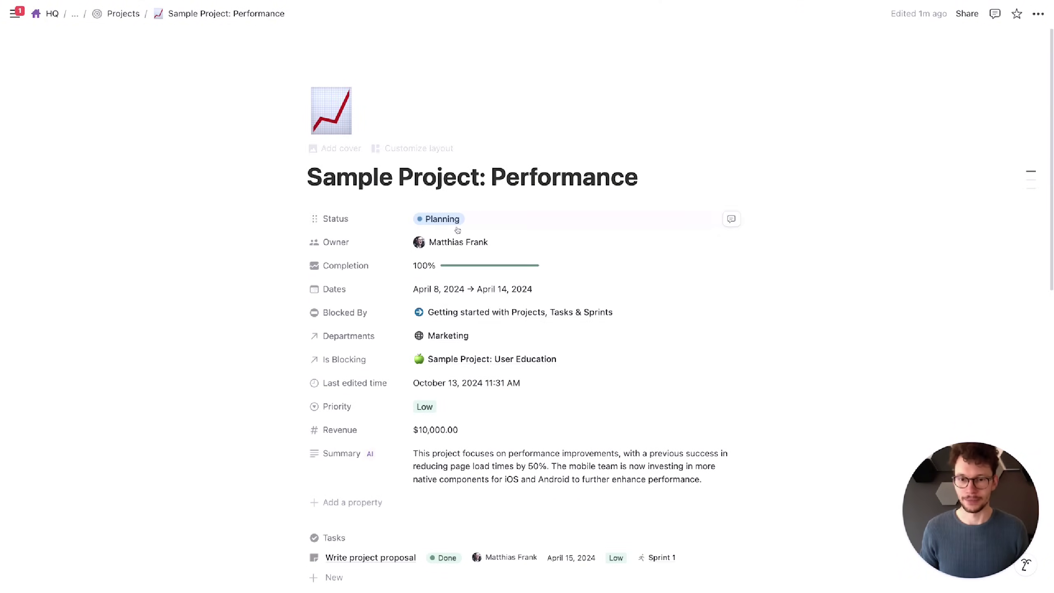
scroll(595, 299, down, 2)
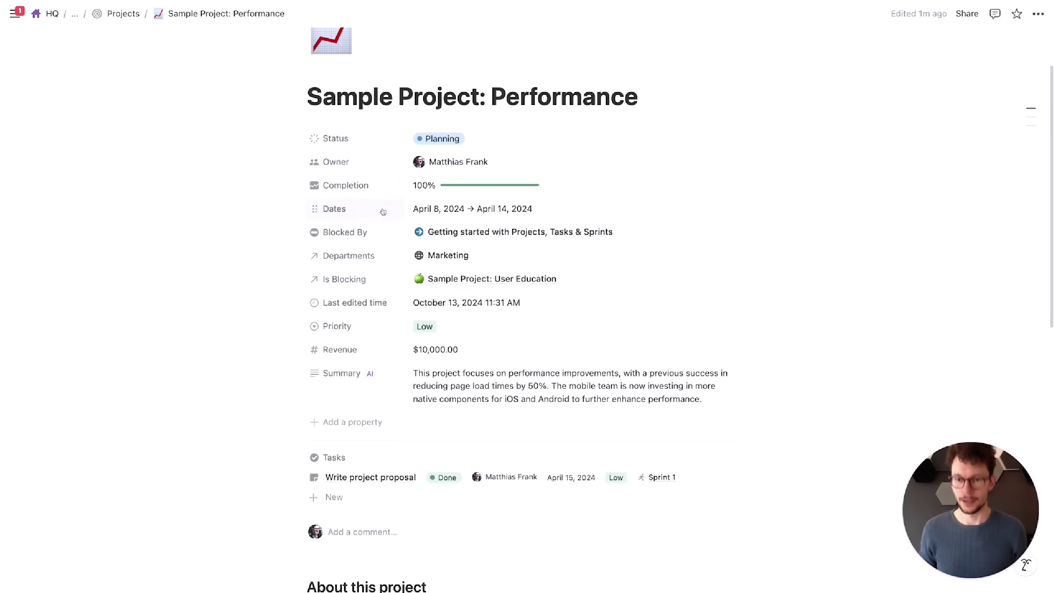
scroll(419, 362, down, 3)
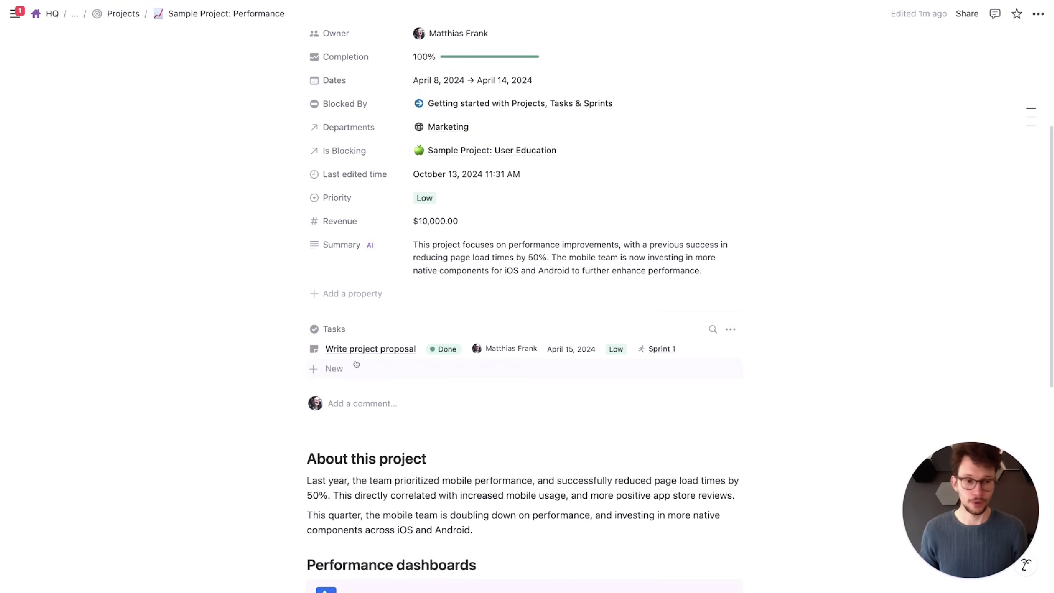
scroll(363, 368, up, 5)
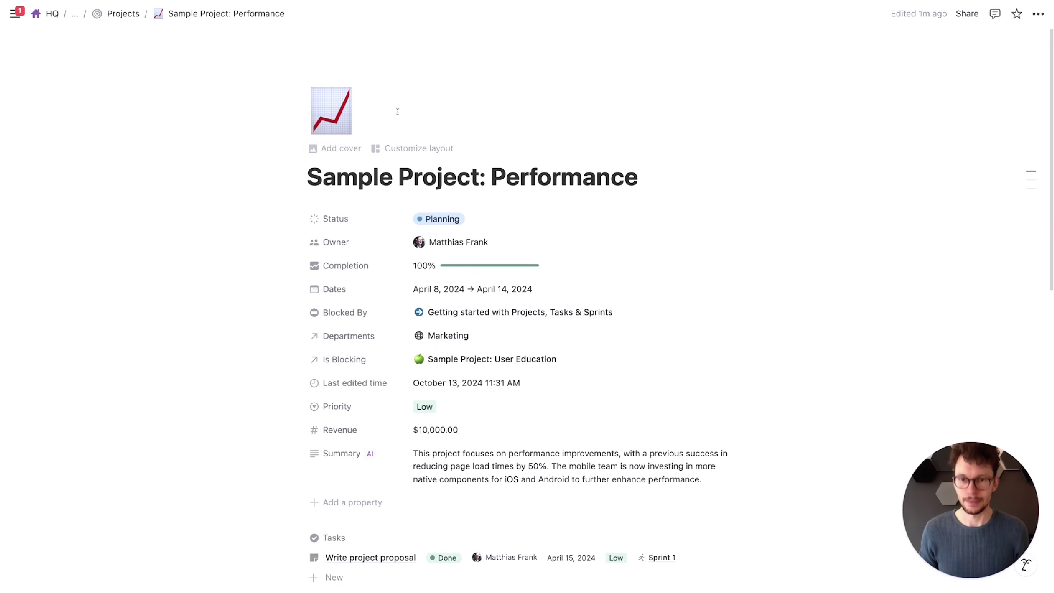
Step: Open the layout customization for the Projects database pages and examine the heading, property group and relations group
click(404, 153)
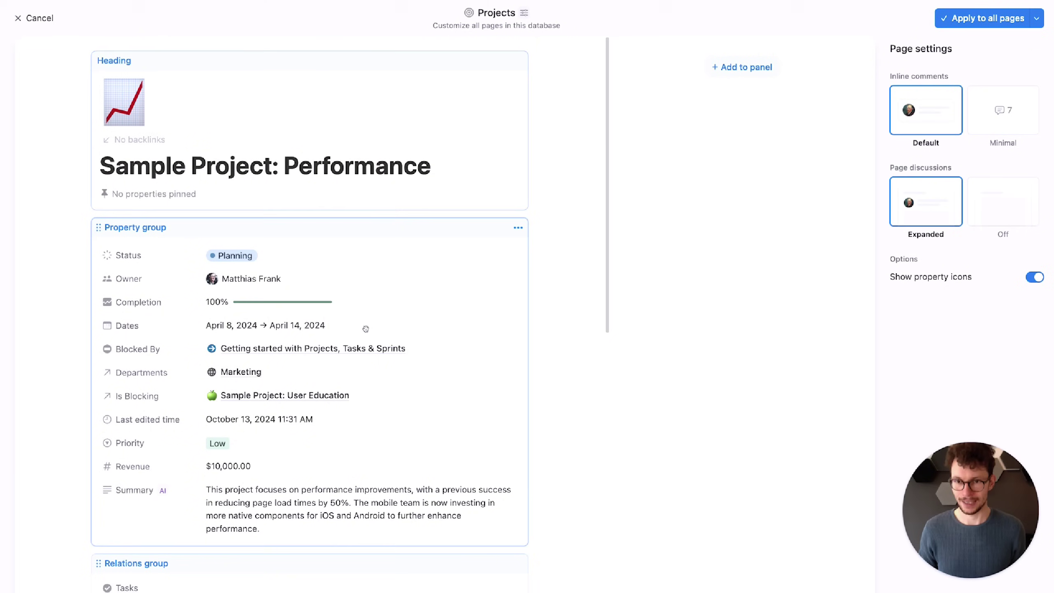
scroll(397, 288, down, 1)
scroll(381, 225, up, 1)
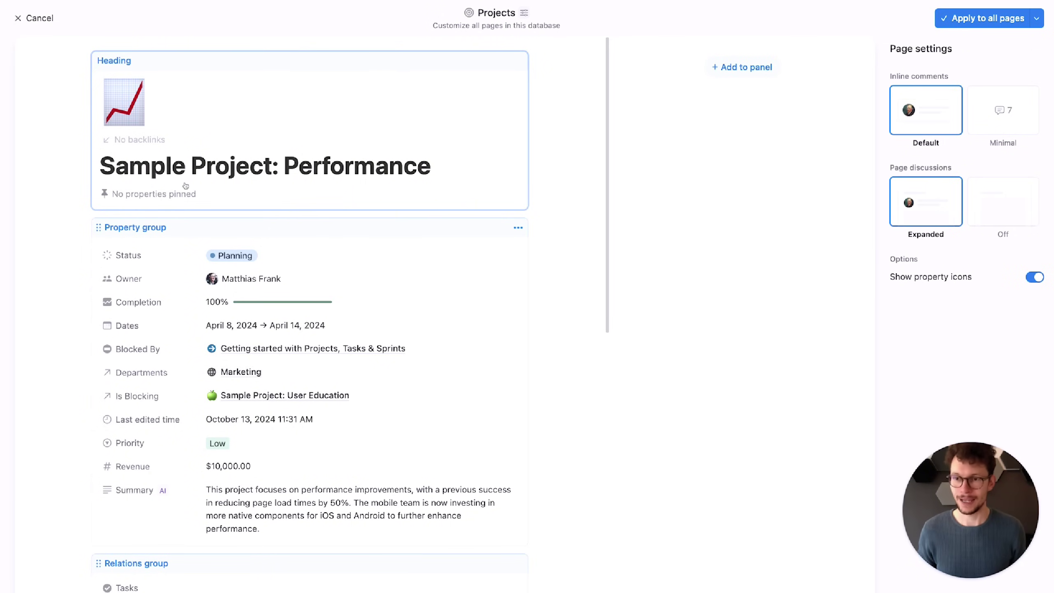
scroll(183, 183, down, 3)
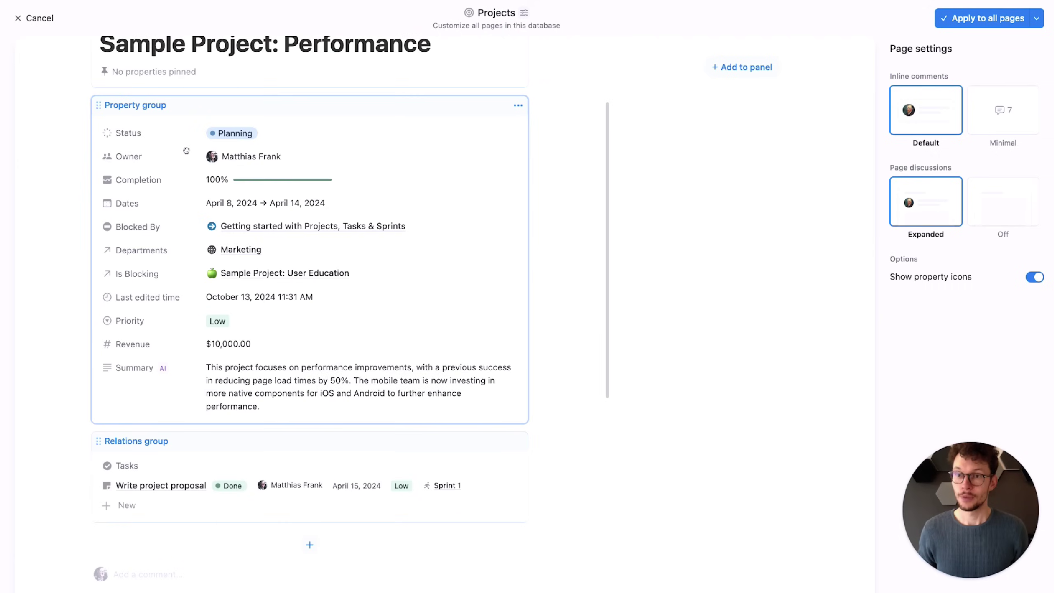
scroll(286, 245, up, 5)
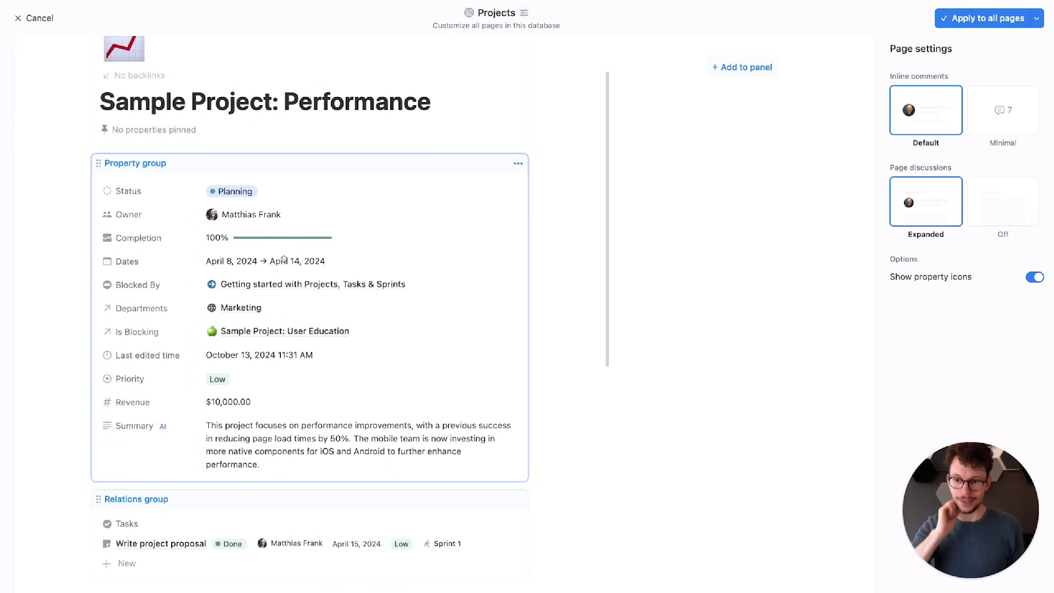
scroll(283, 260, down, 5)
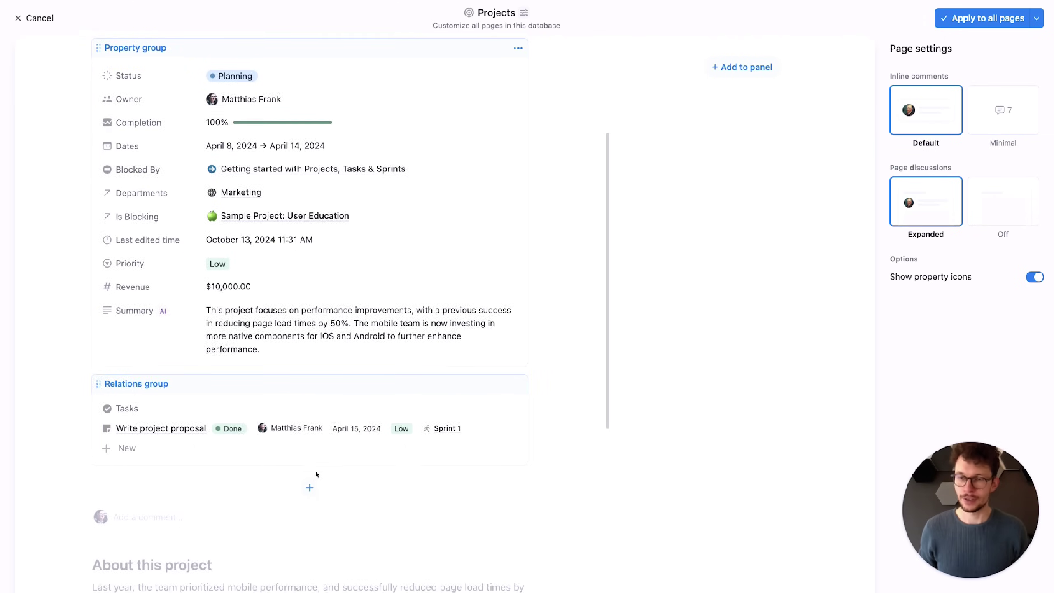
scroll(314, 483, up, 2)
scroll(263, 227, down, 2)
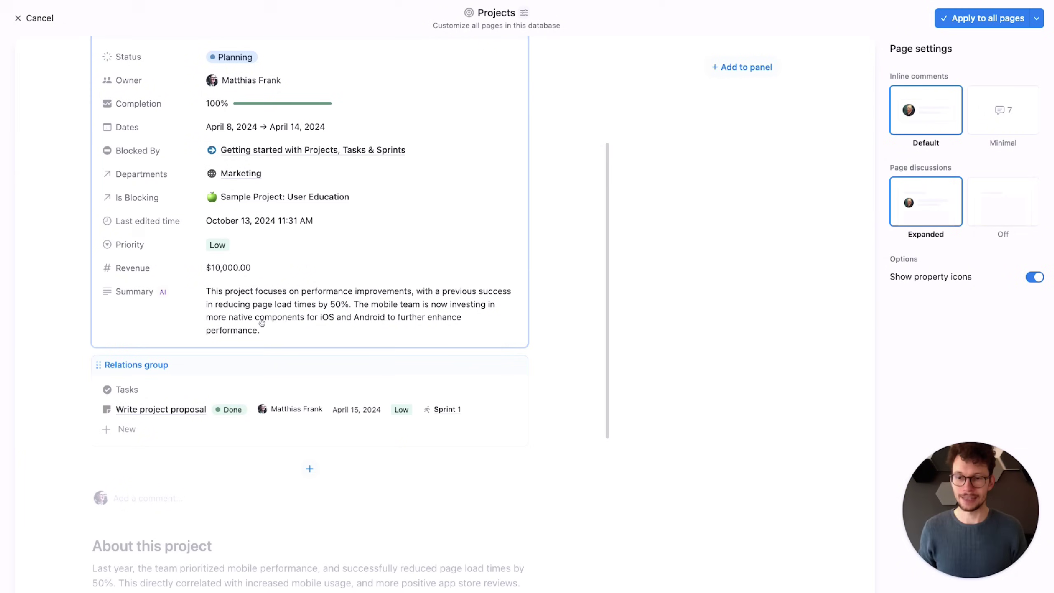
scroll(309, 466, up, 5)
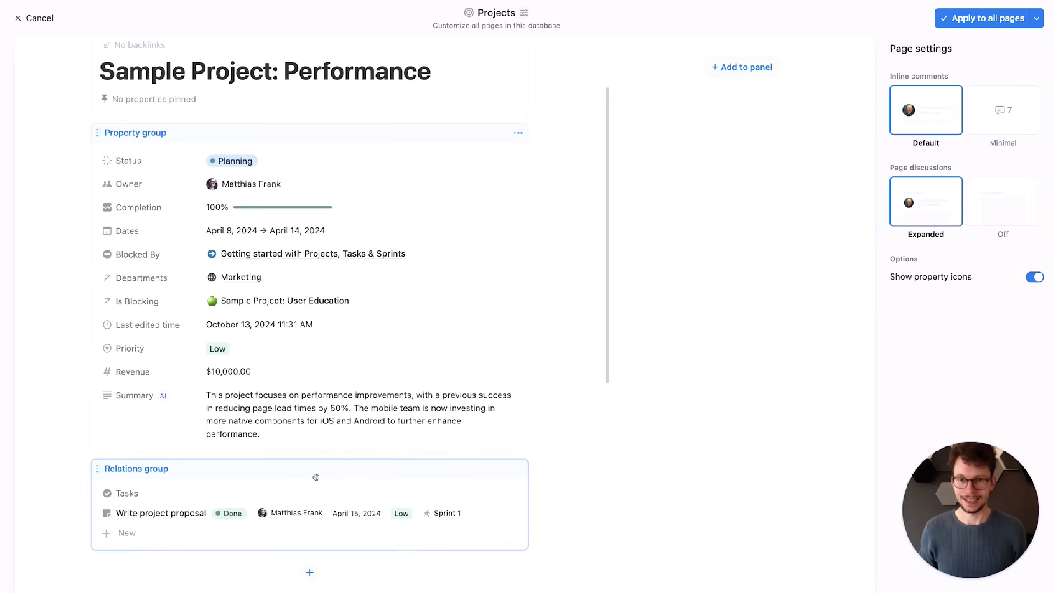
scroll(317, 478, up, 2)
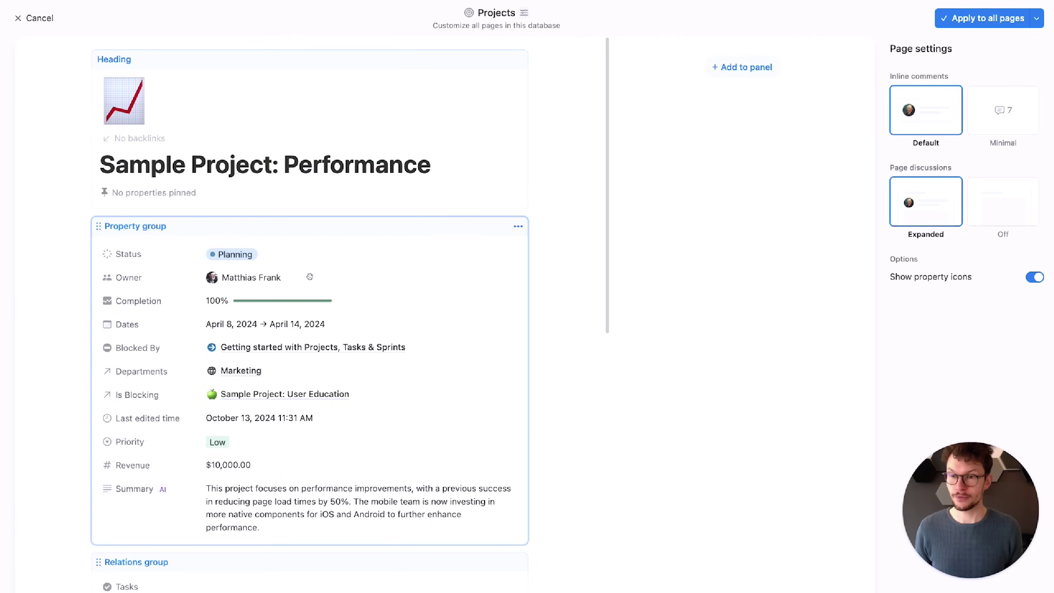
scroll(291, 249, down, 1)
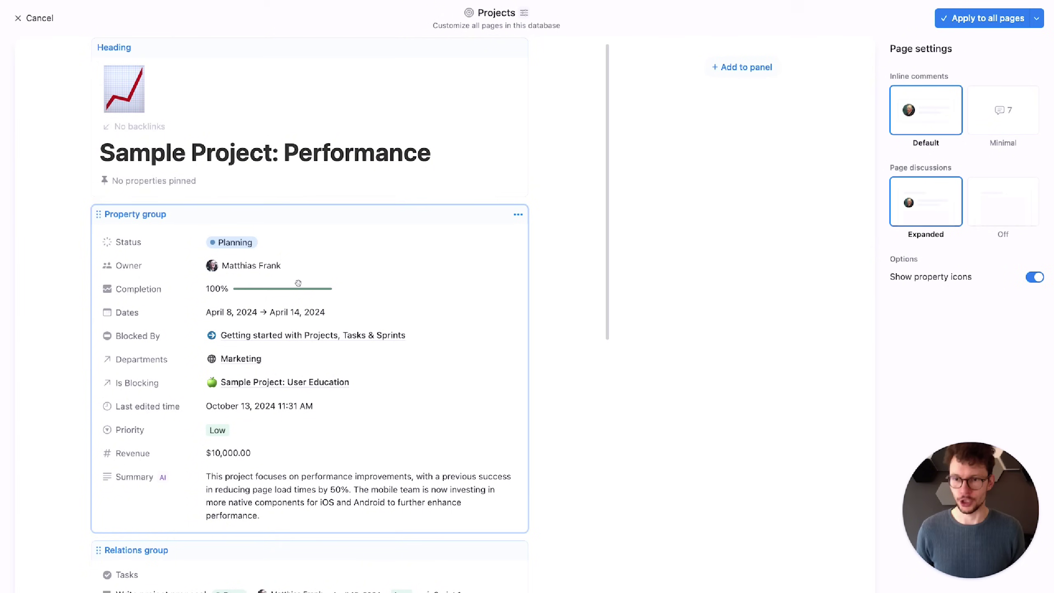
Step: Pin the Status, Owner, Completion and Dates properties to the page heading
click(338, 250)
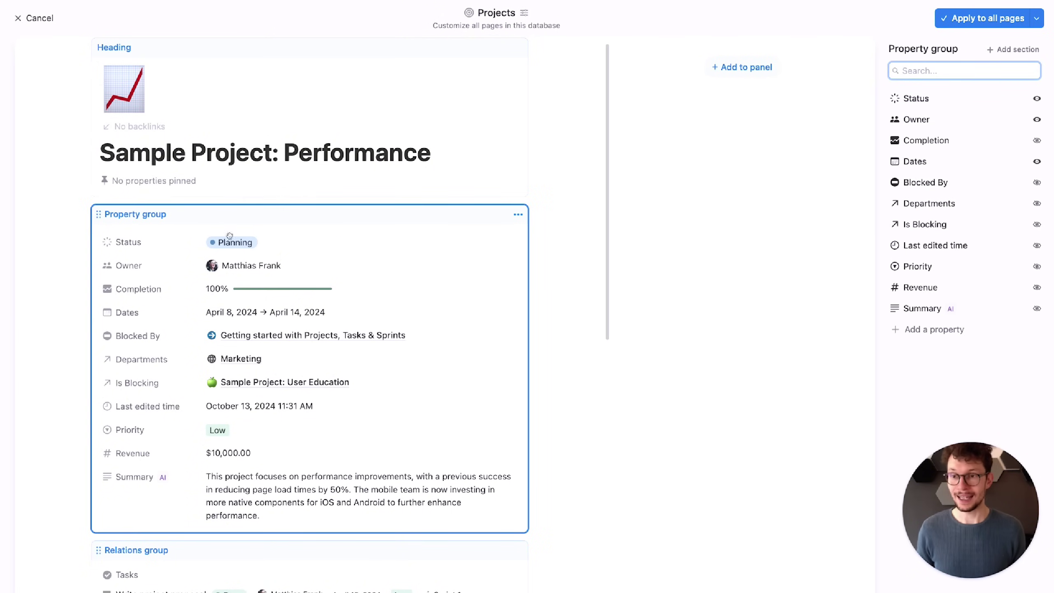
click(168, 171)
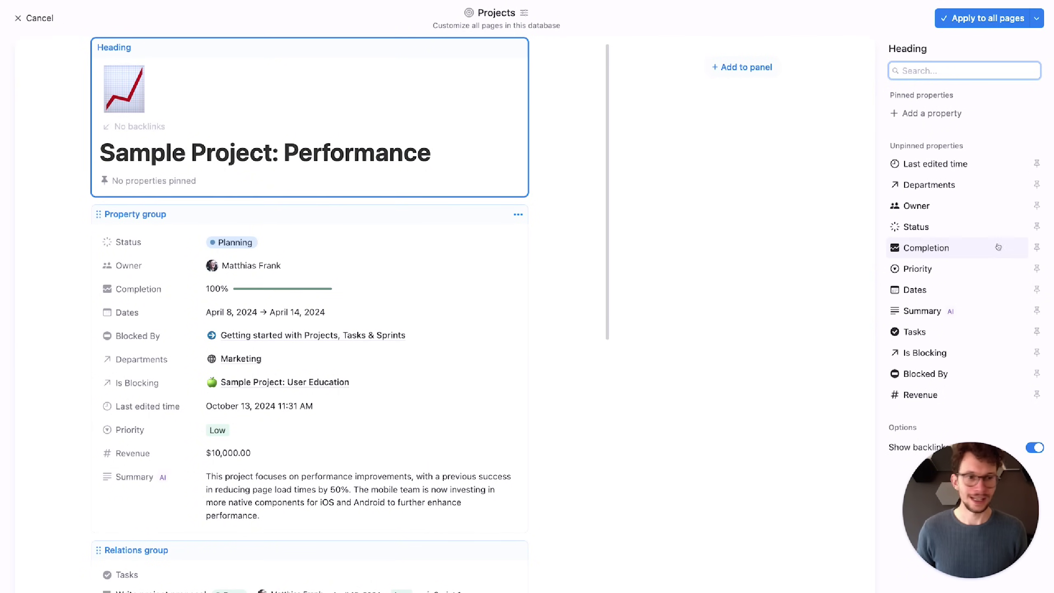
click(1036, 227)
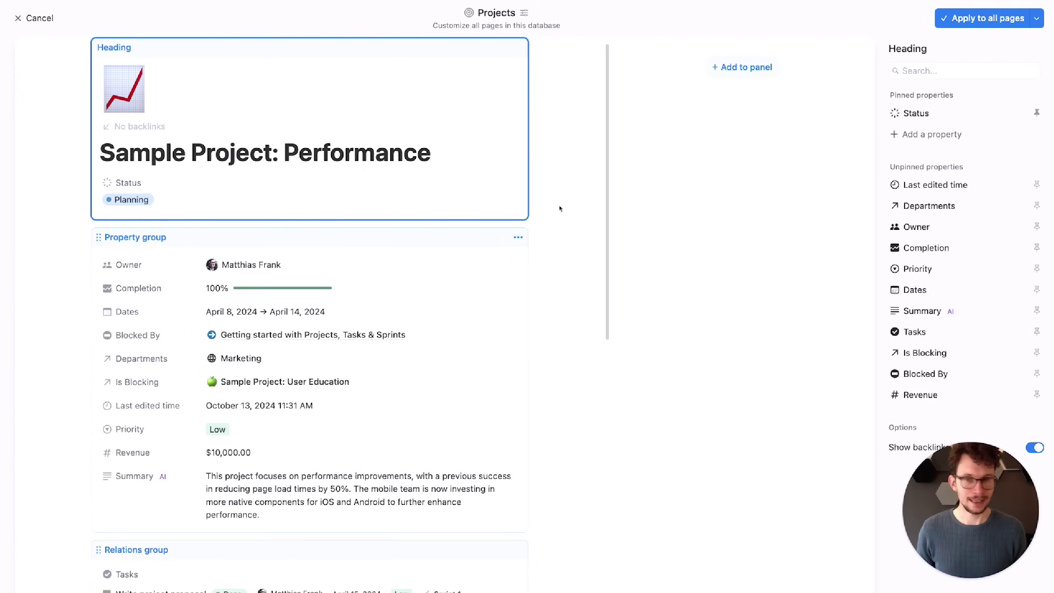
click(1037, 227)
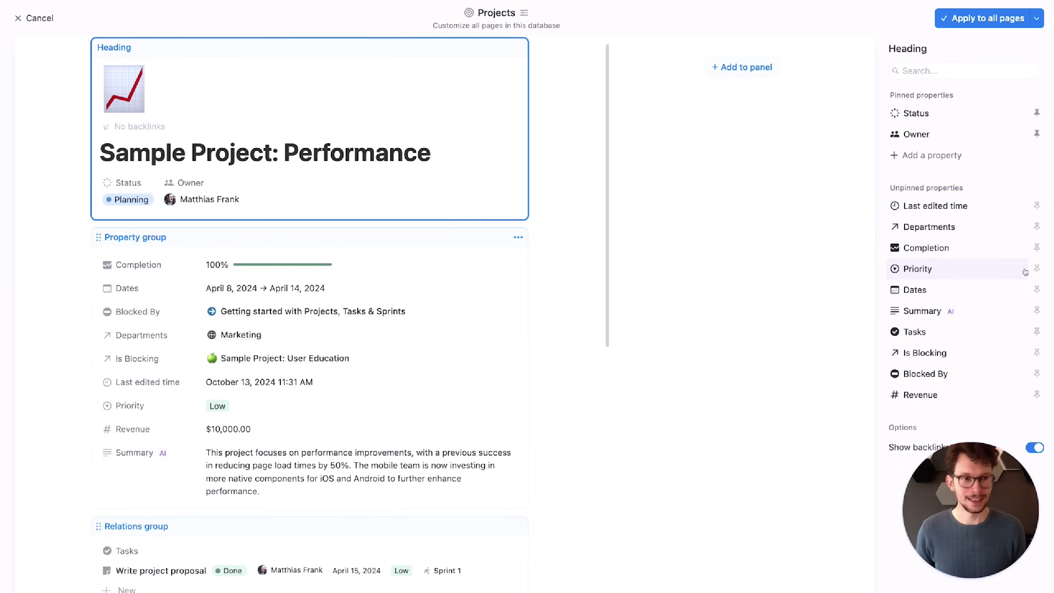
click(1037, 248)
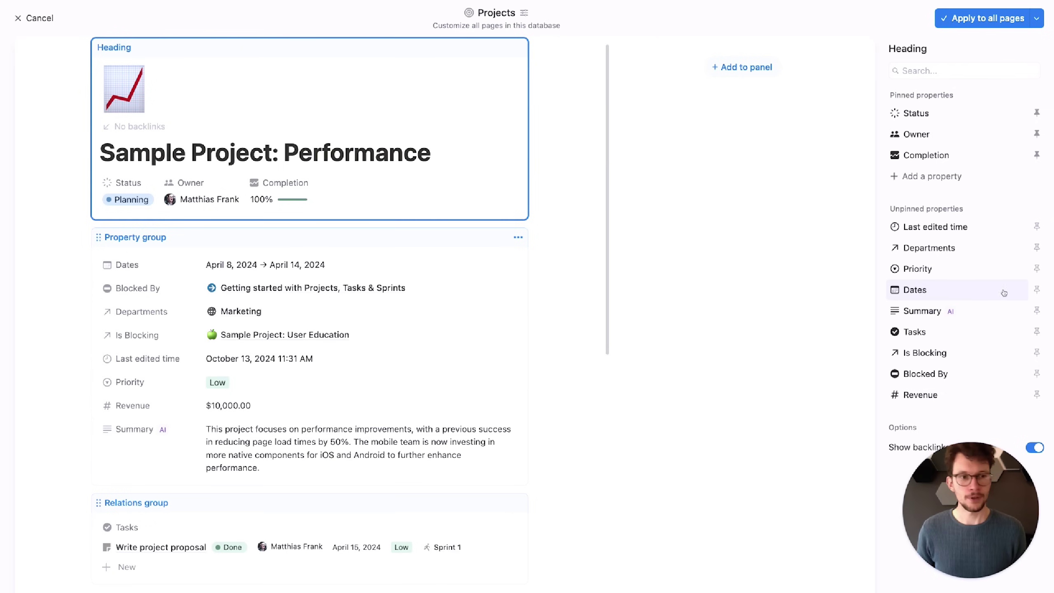
click(1037, 289)
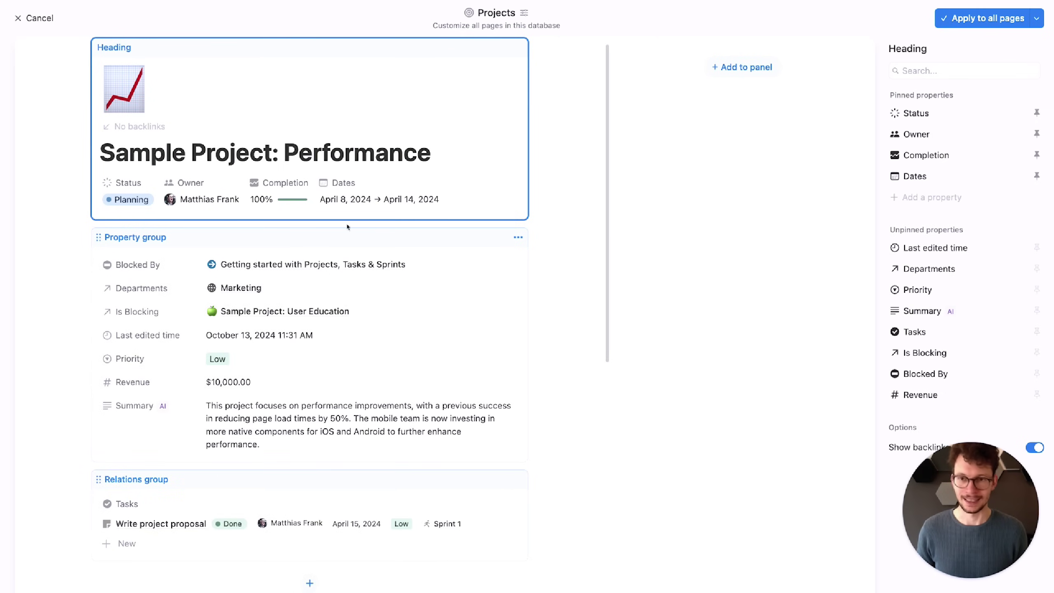
click(315, 258)
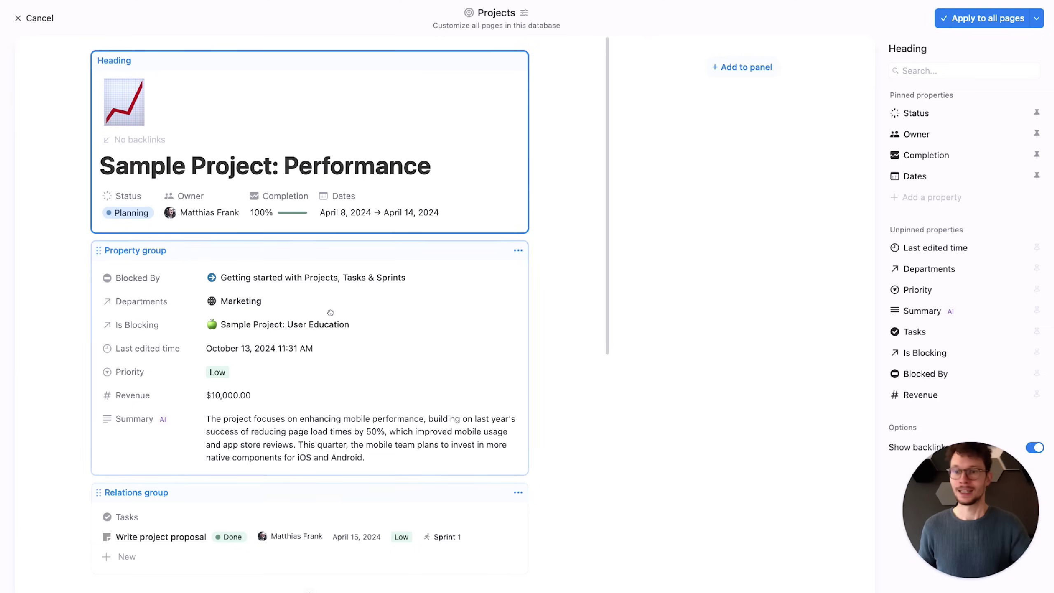
Step: Add the existing Owner property as its own section below the relations group
scroll(303, 409, down, 1)
scroll(302, 409, down, 4)
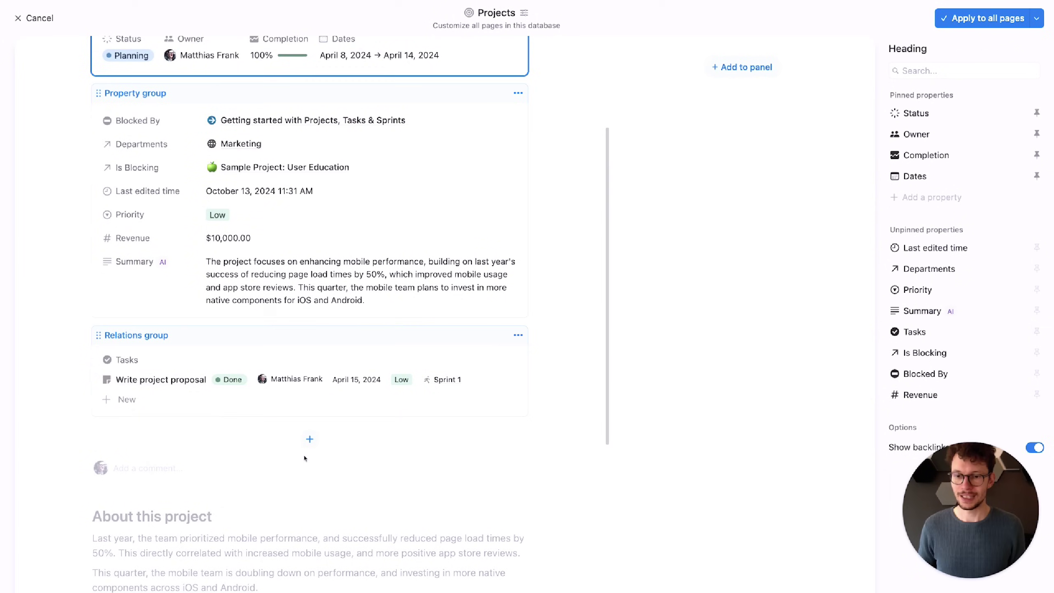
click(307, 437)
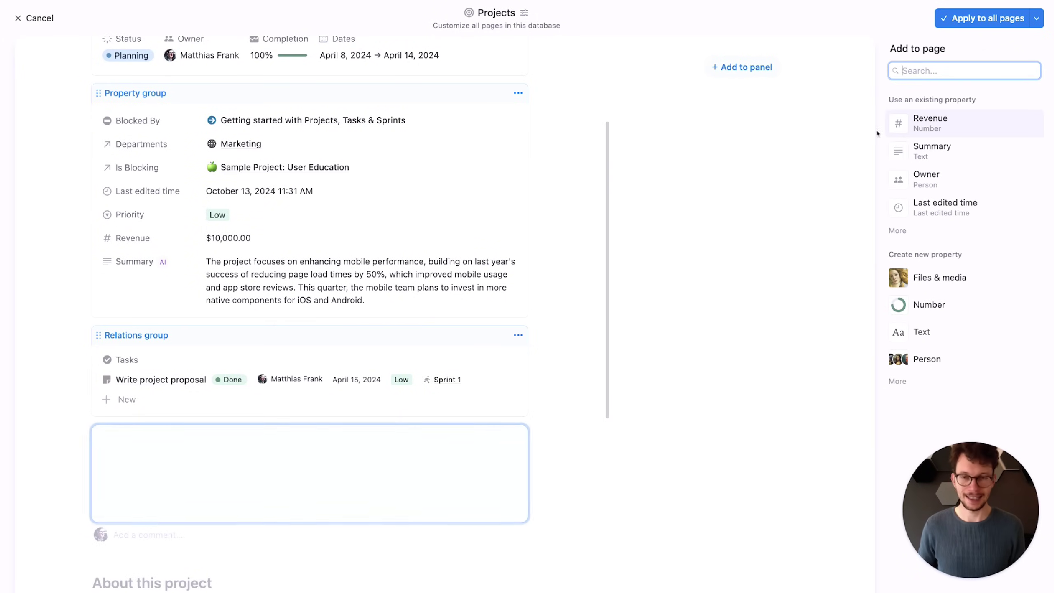
click(922, 182)
scroll(338, 443, up, 4)
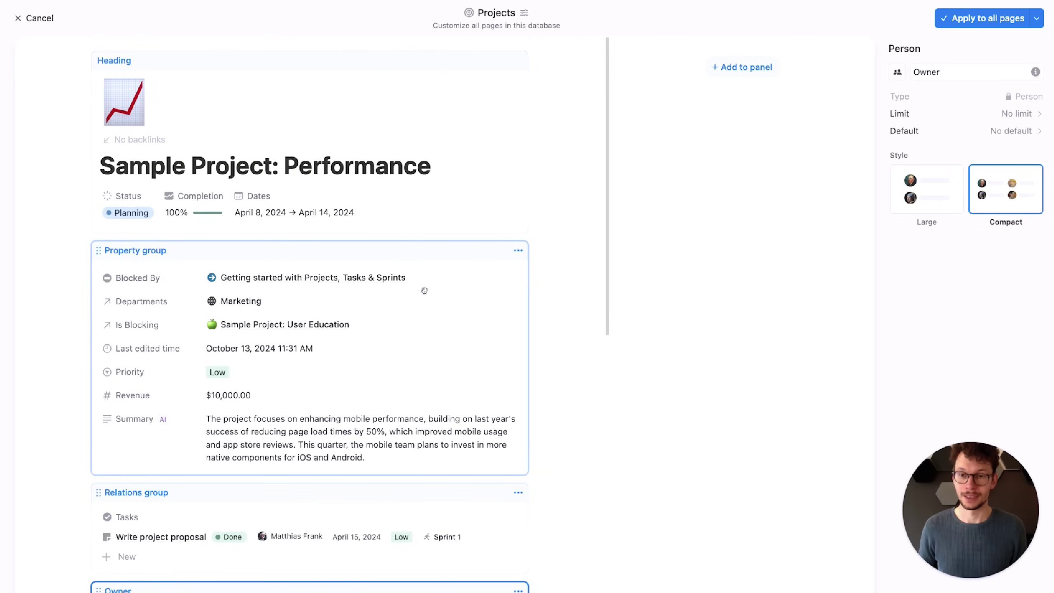
Step: Check the heading's pinned properties and move the standalone Owner section into the property group
click(439, 103)
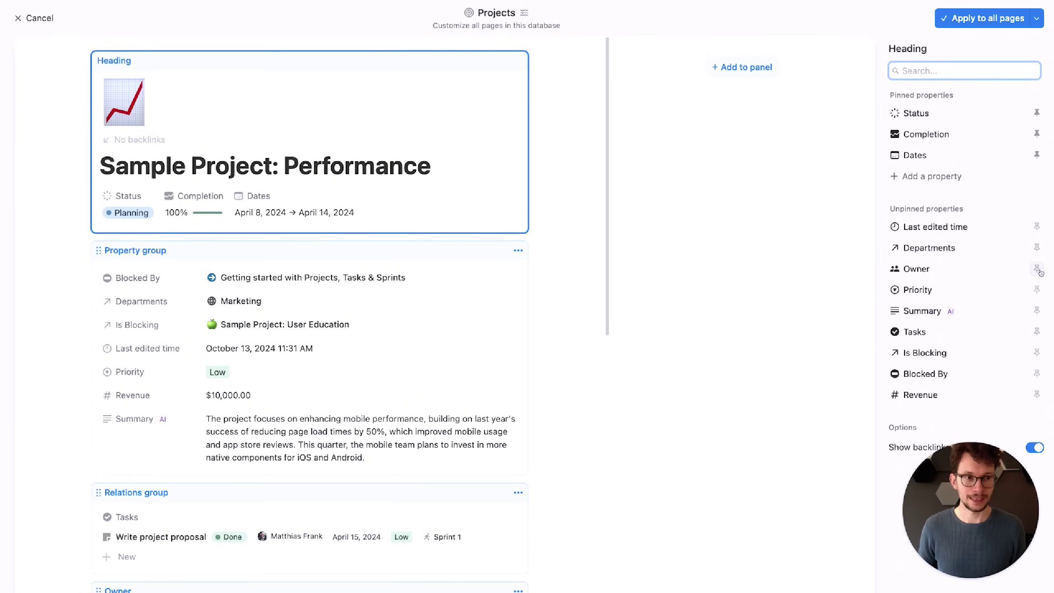
scroll(447, 365, down, 4)
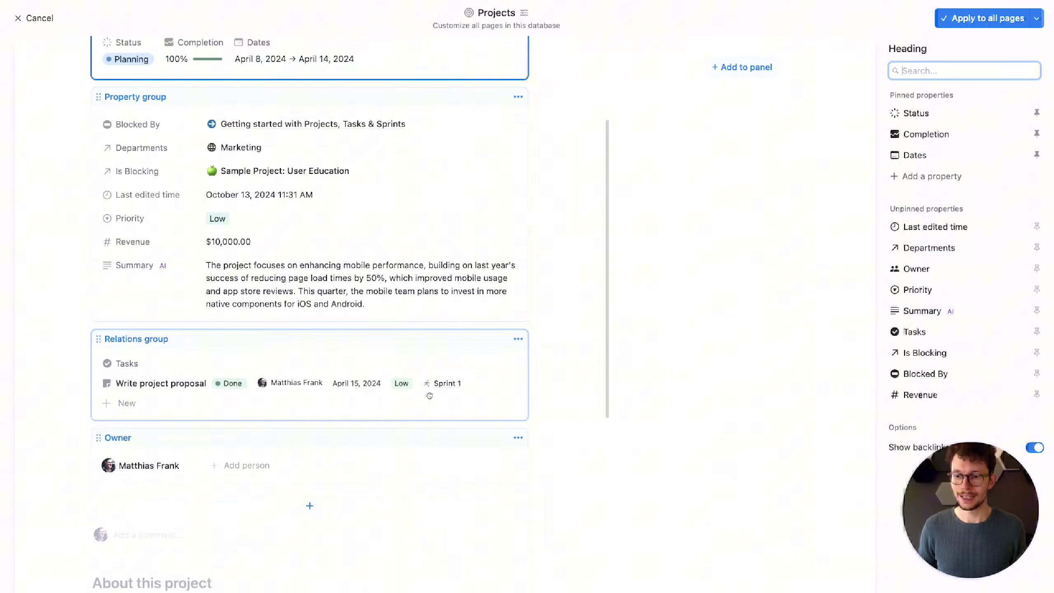
click(517, 438)
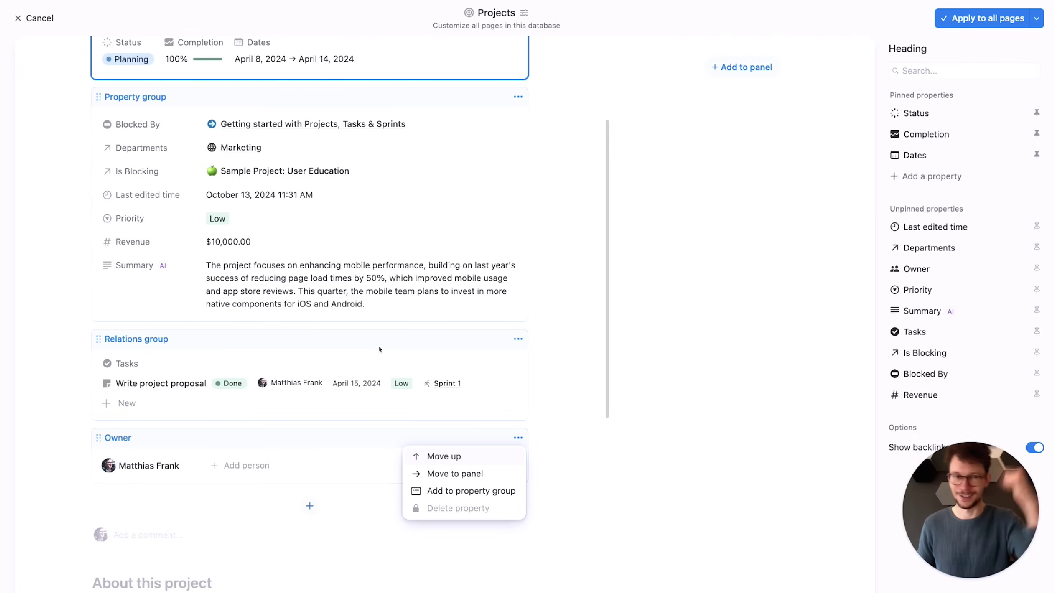
click(466, 492)
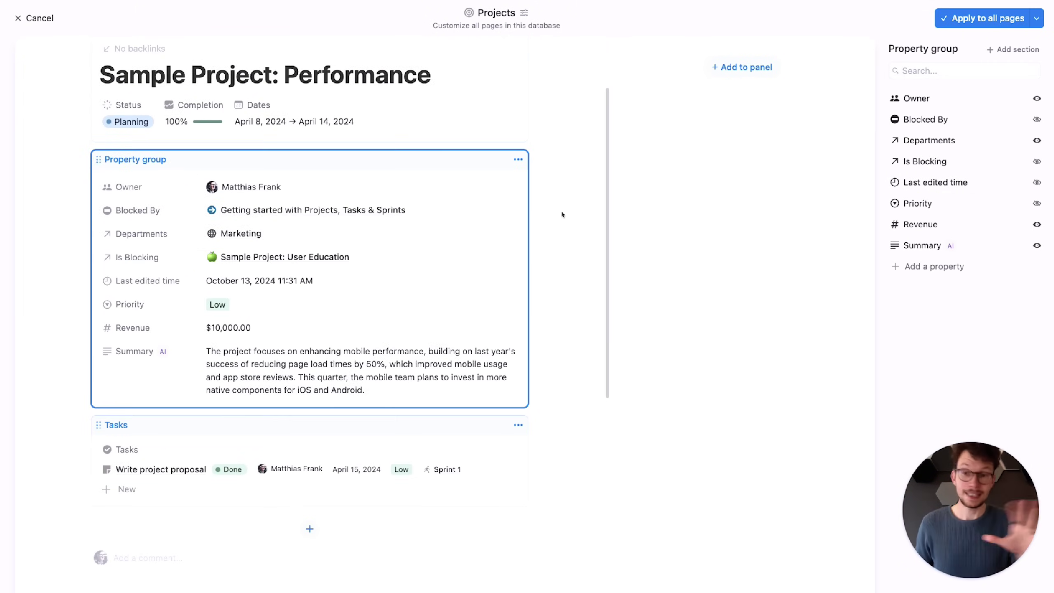
Step: Add the existing Revenue property as its own section below the Tasks section
scroll(573, 263, down, 2)
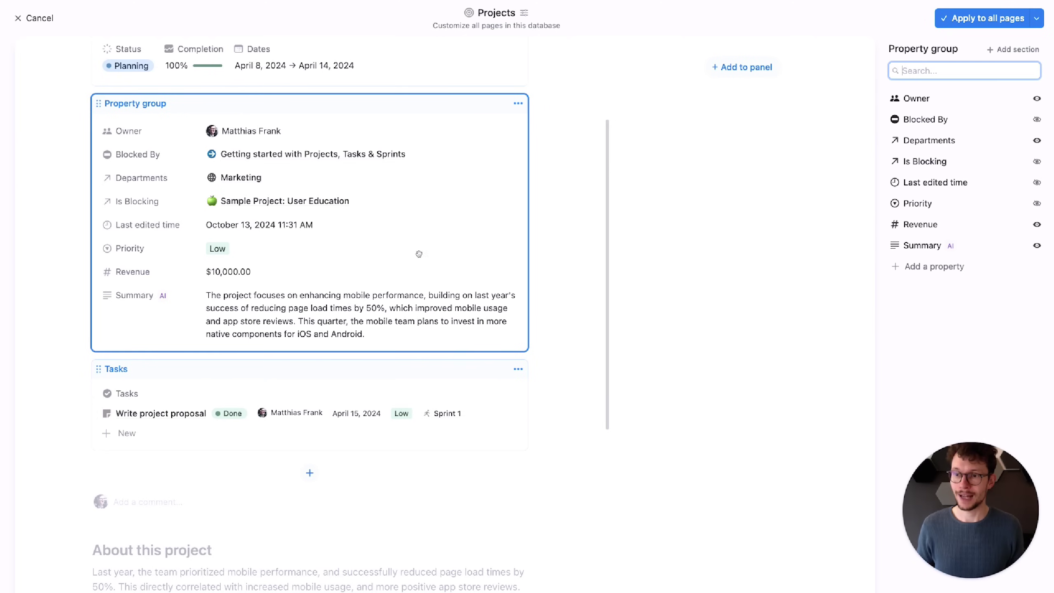
scroll(302, 350, down, 3)
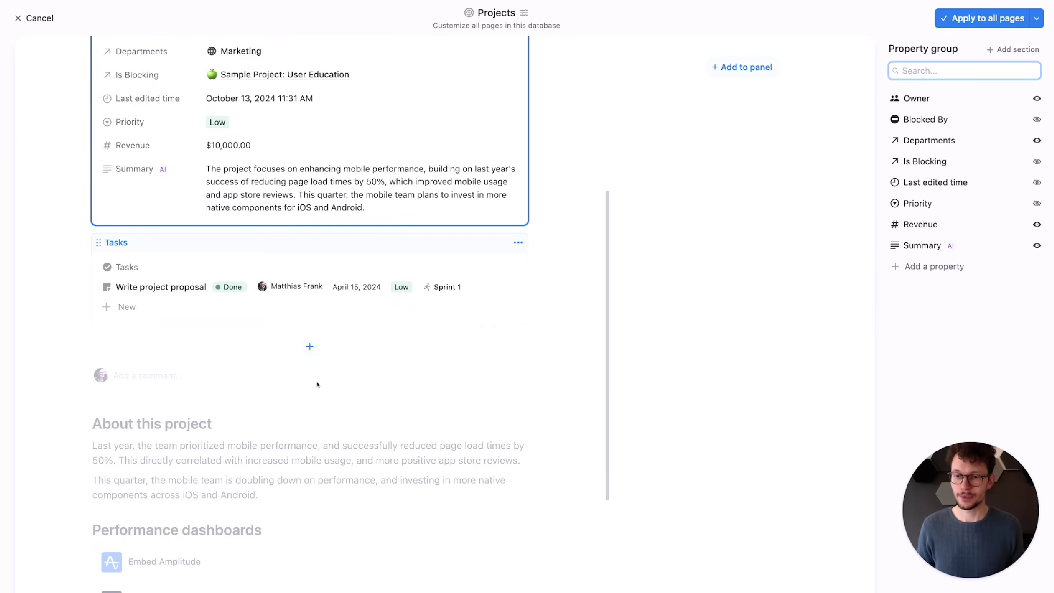
click(308, 353)
click(925, 120)
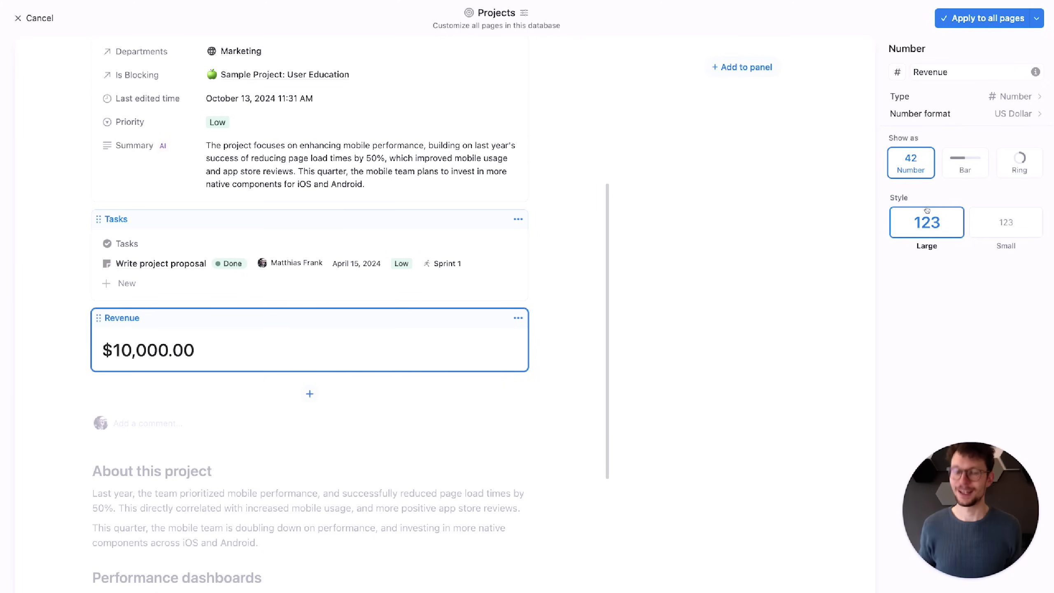
scroll(572, 332, up, 2)
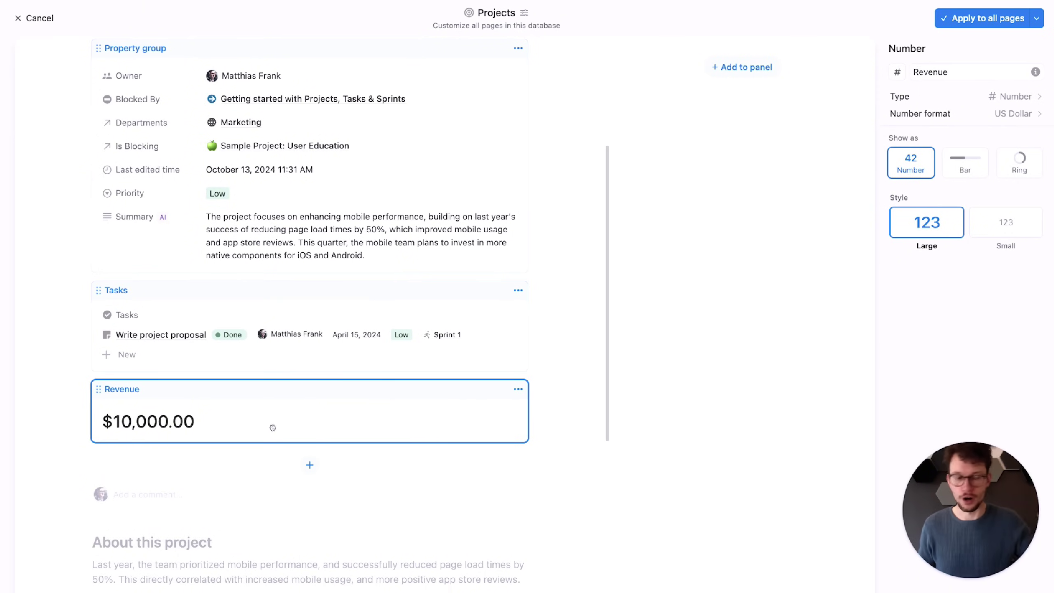
scroll(200, 152, up, 1)
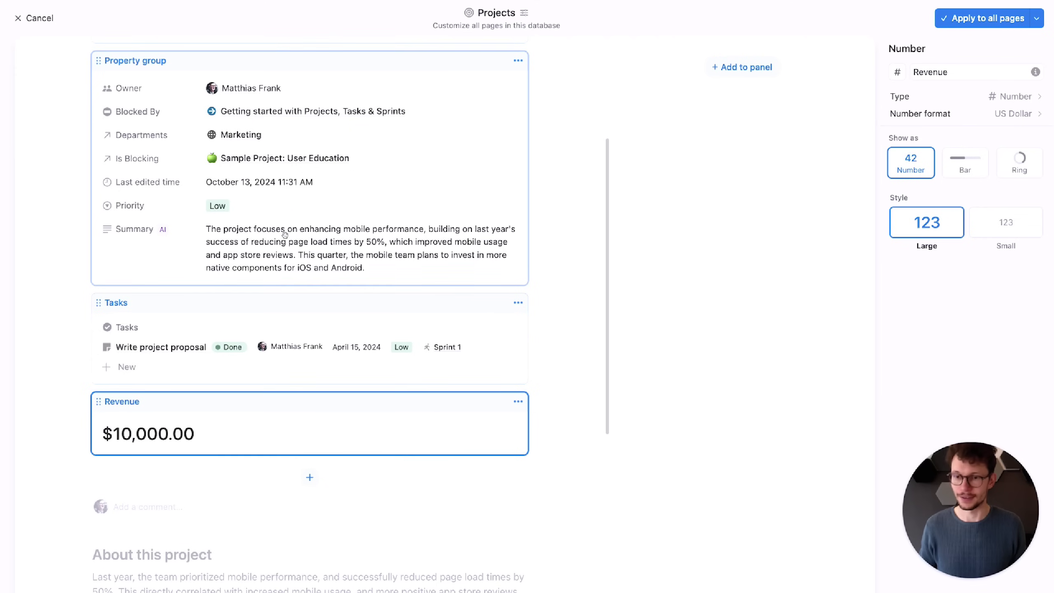
Step: Add the existing Summary property as its own section and place it directly below the page heading
scroll(285, 234, down, 1)
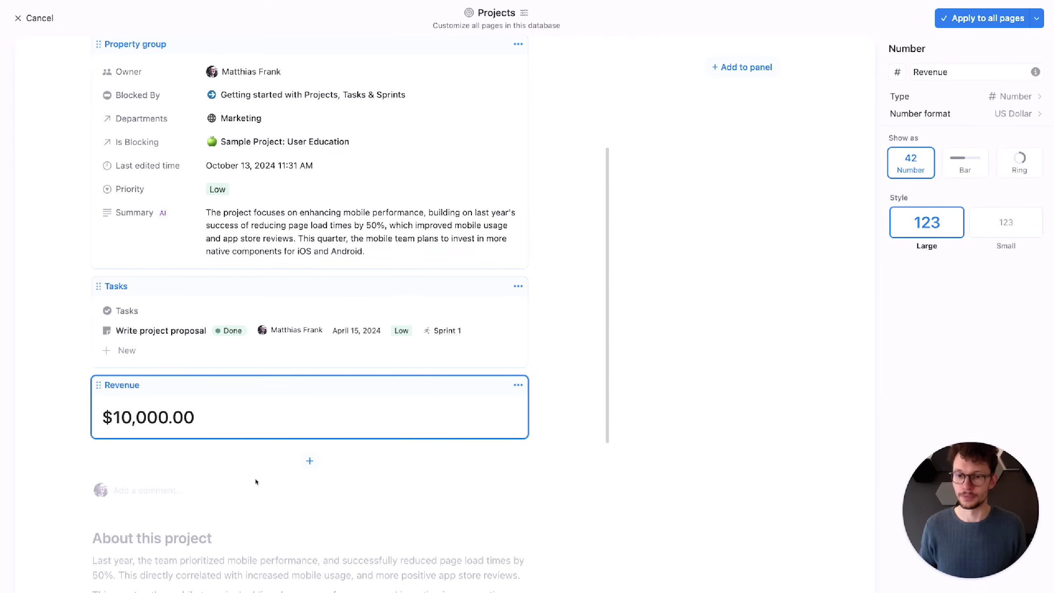
click(310, 461)
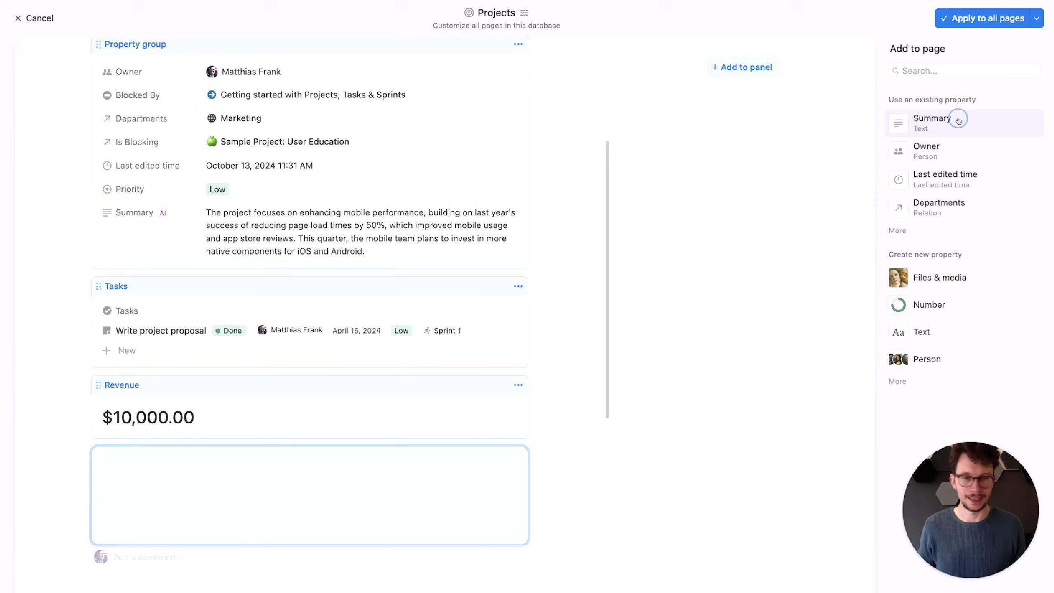
click(932, 120)
drag(324, 443, 331, 309)
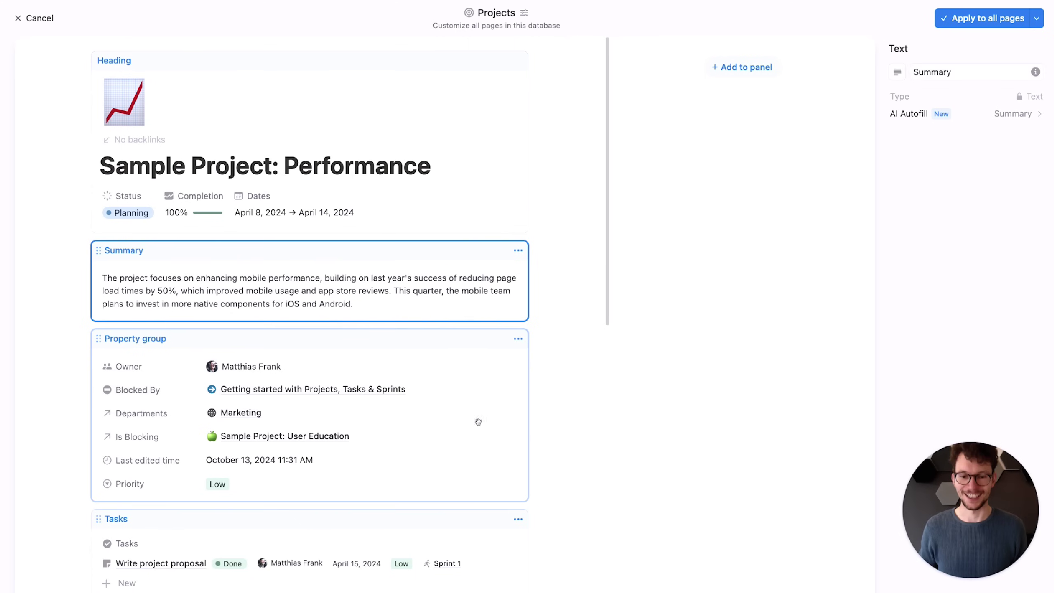
Step: Convert the standalone Tasks section into a relations group
scroll(491, 492, down, 2)
scroll(558, 240, down, 3)
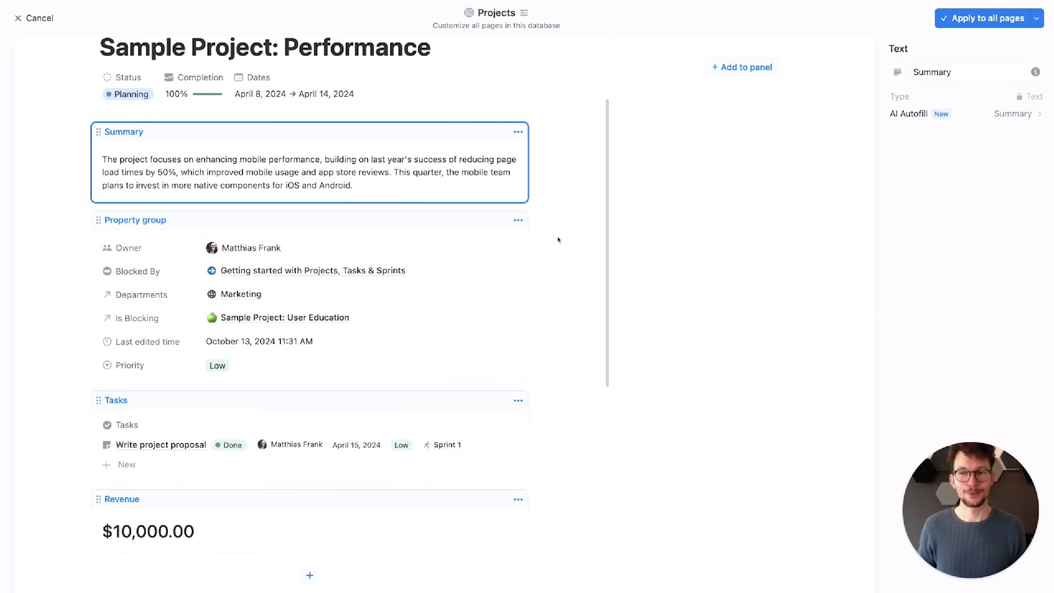
click(240, 403)
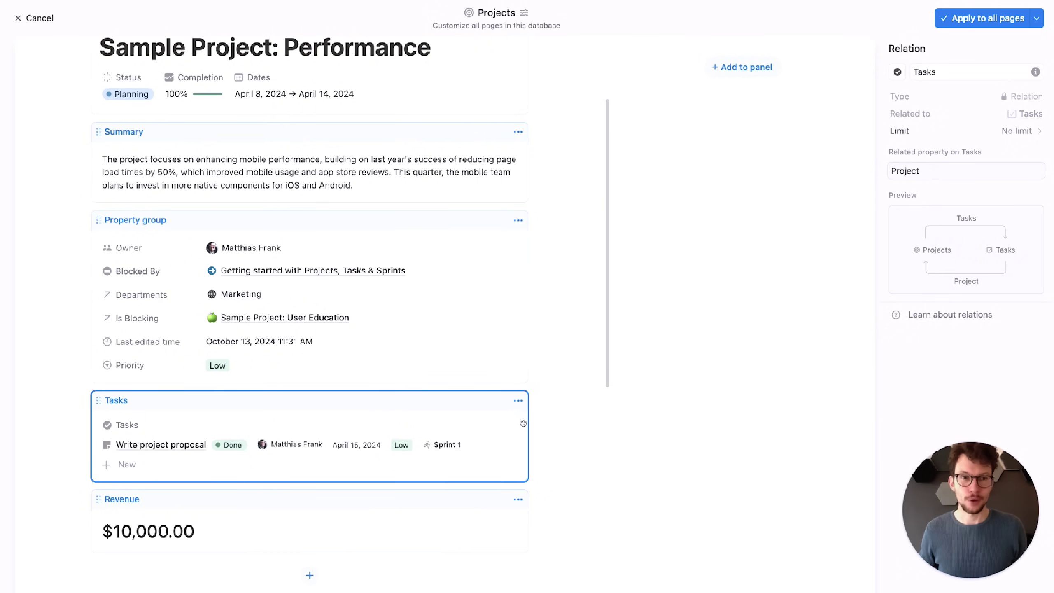
click(518, 401)
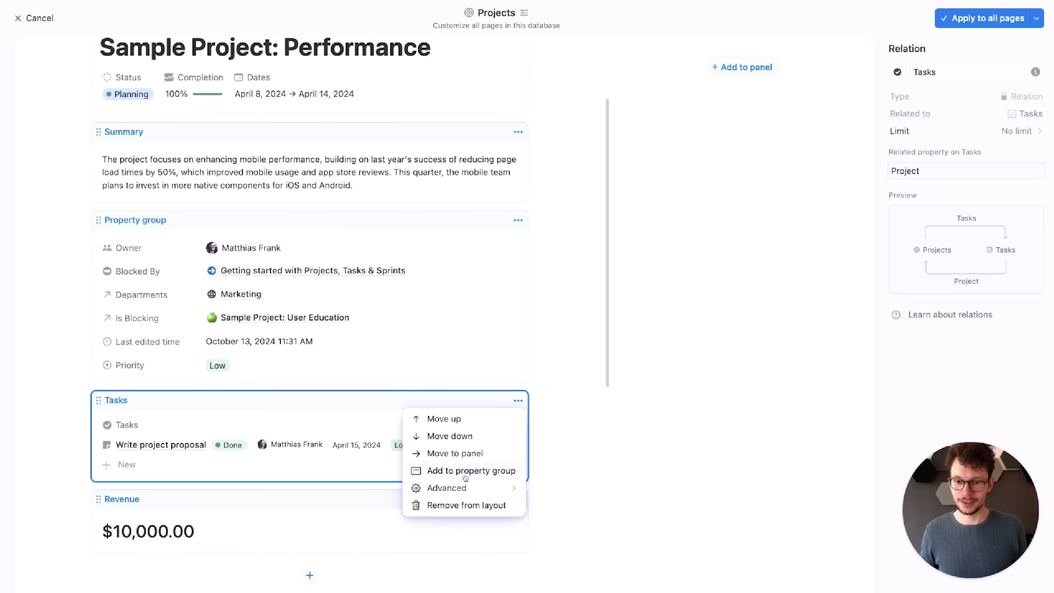
mouse_move(462, 490)
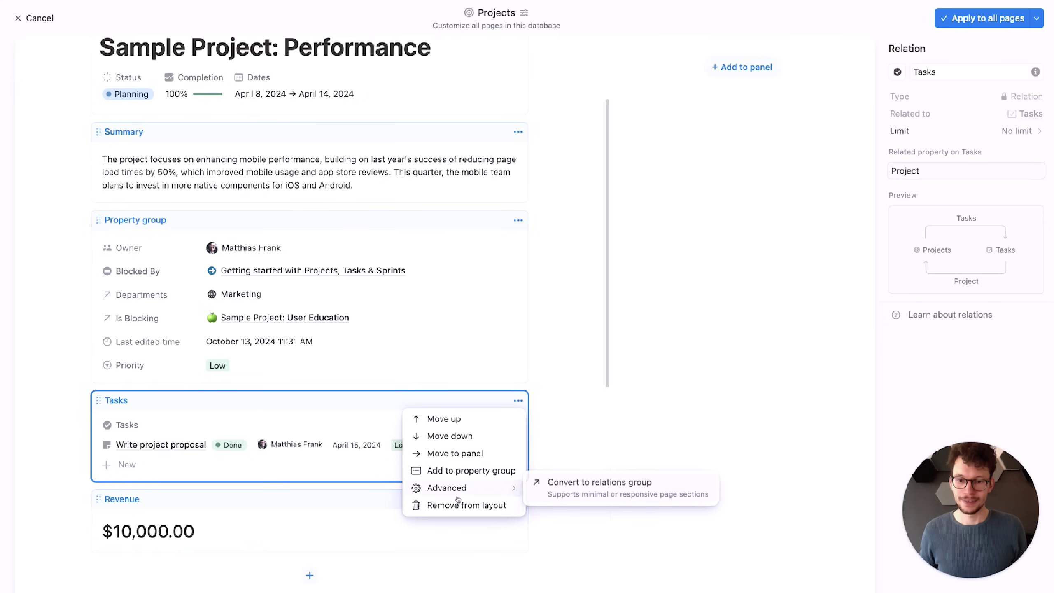
click(572, 486)
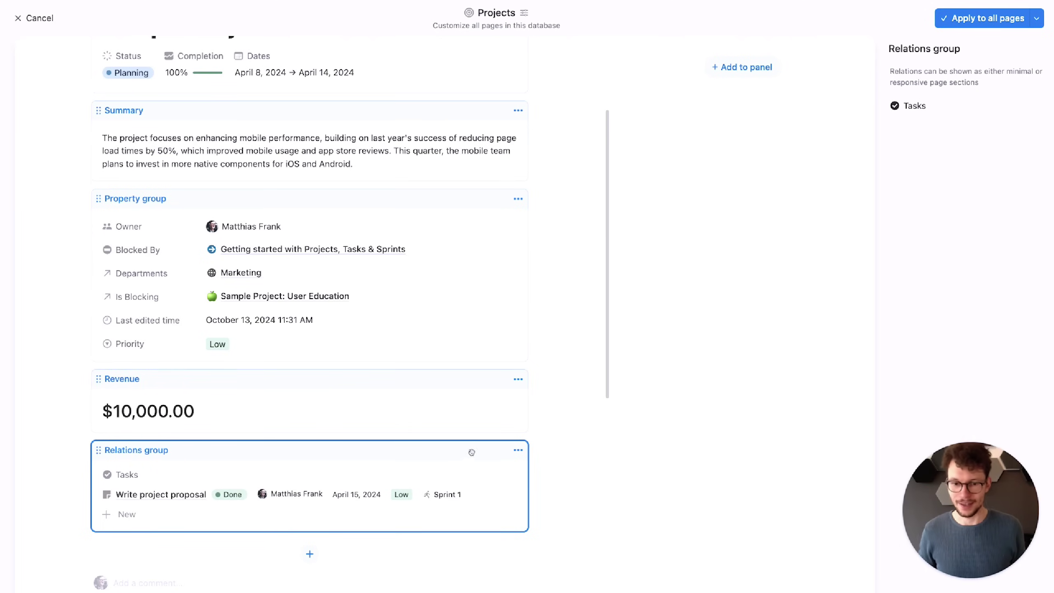
Step: Add Tasks from the relations group back to the layout as its own section
click(518, 451)
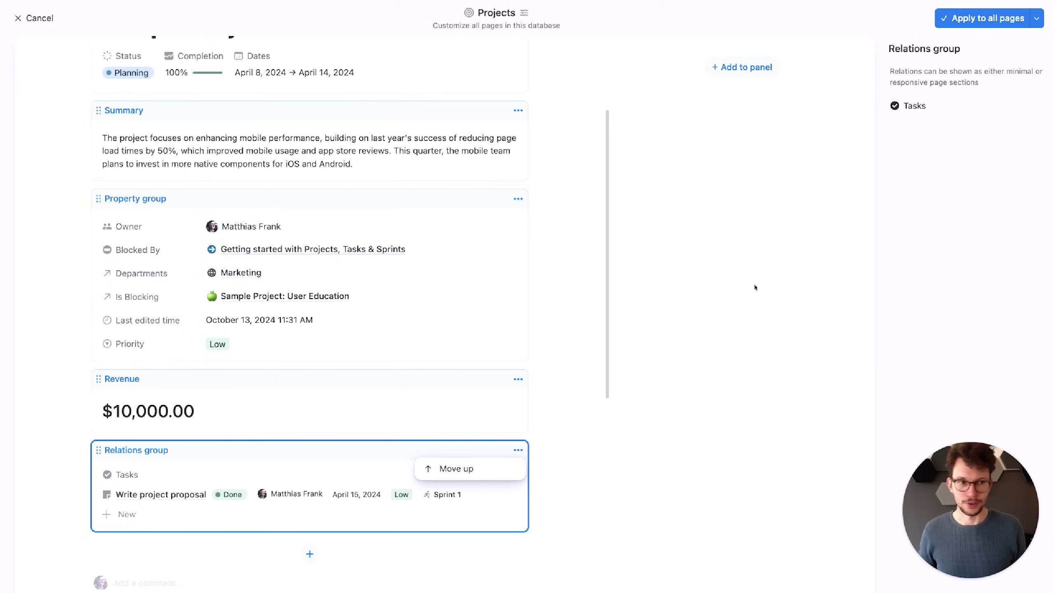
click(937, 108)
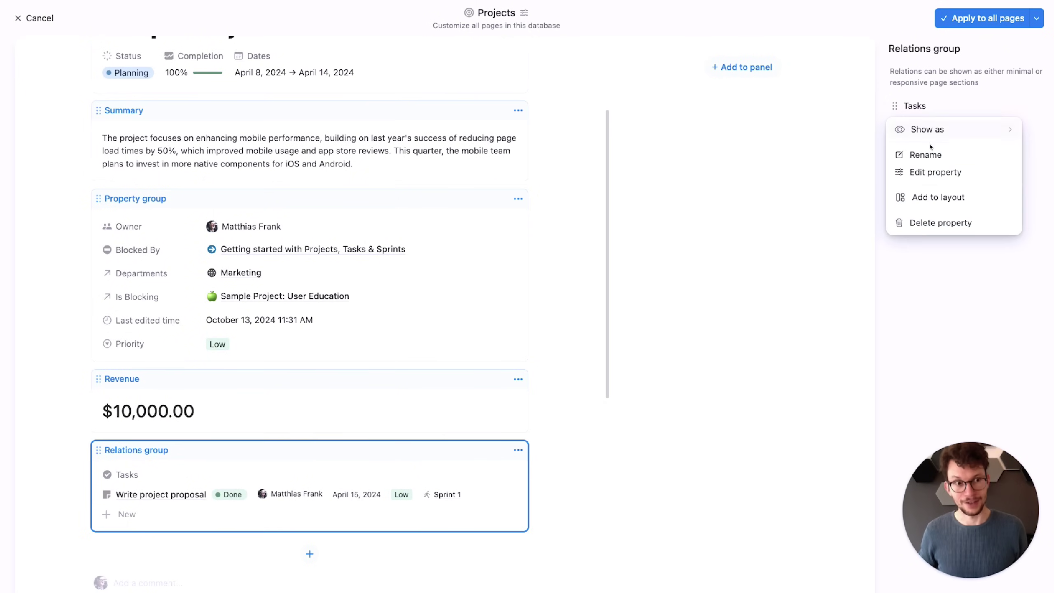
click(934, 198)
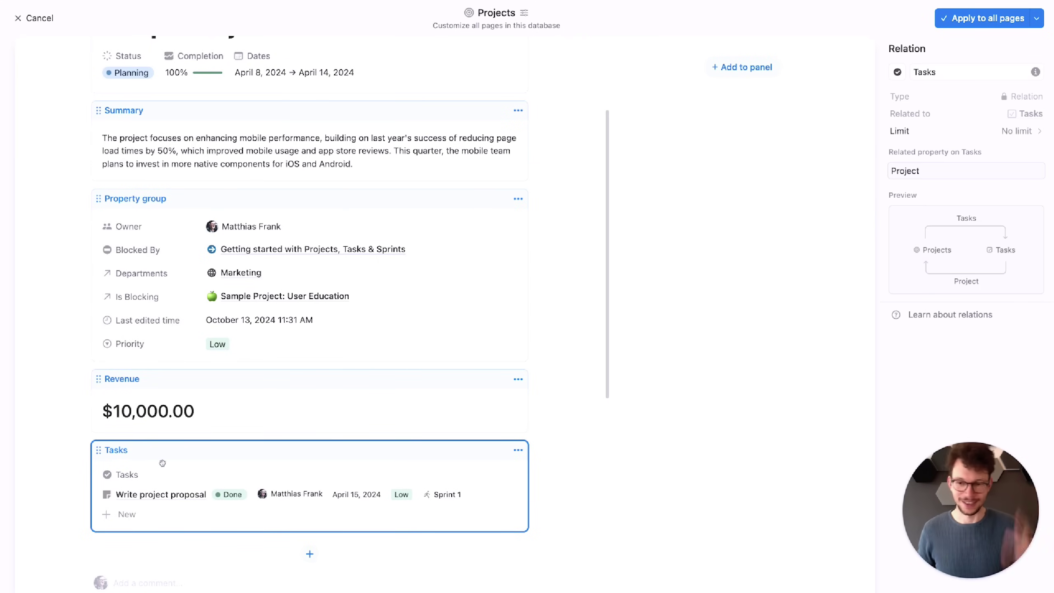
Step: Move the standalone Tasks section into the property group
click(518, 451)
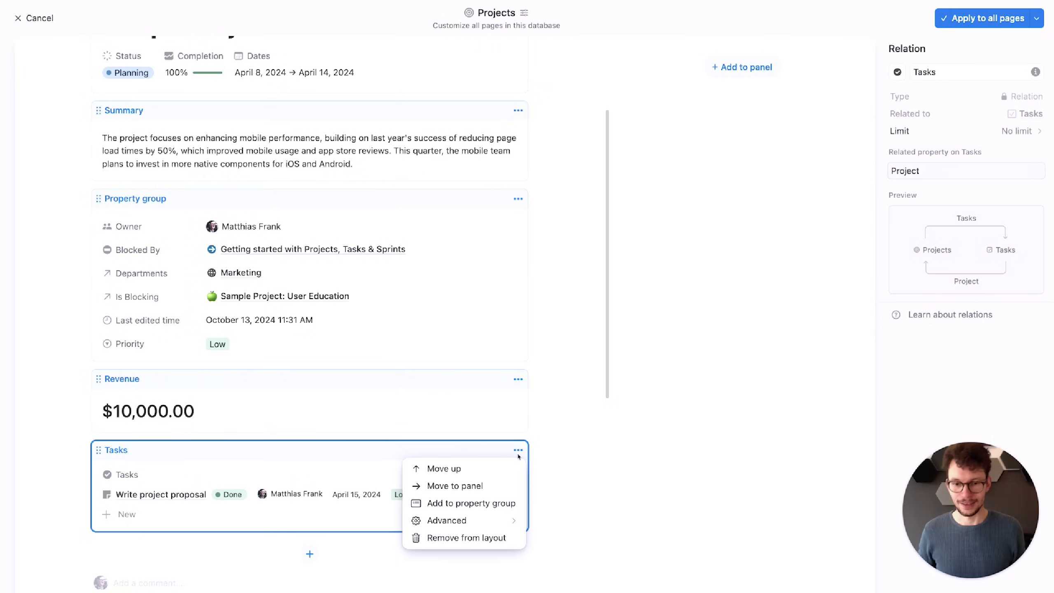
click(471, 503)
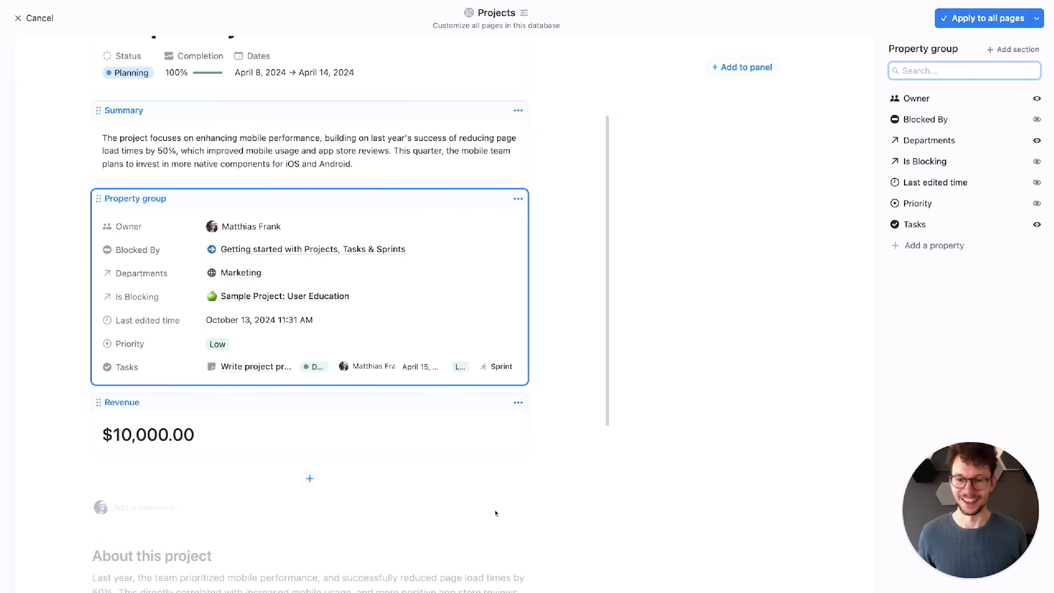
scroll(557, 321, up, 2)
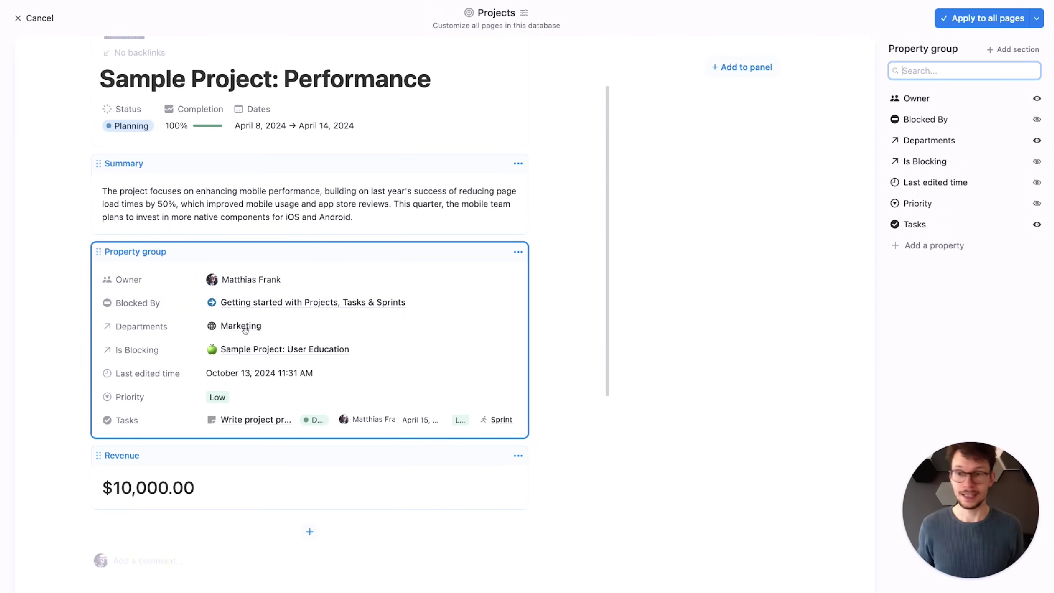
Step: Create three sections in the property group named Project Management, General and Backend
click(997, 49)
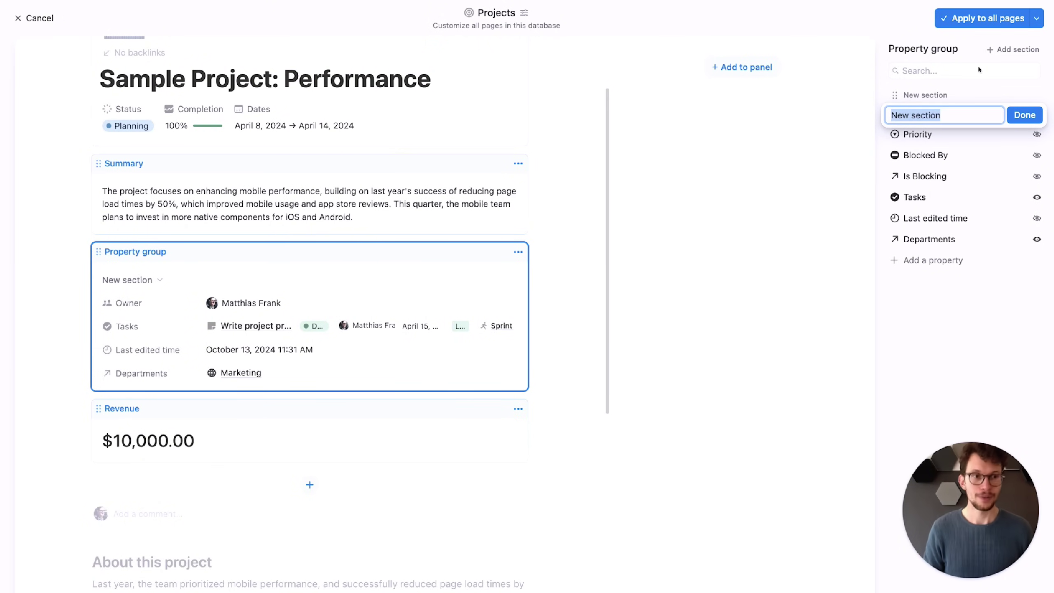
text(Project Management)
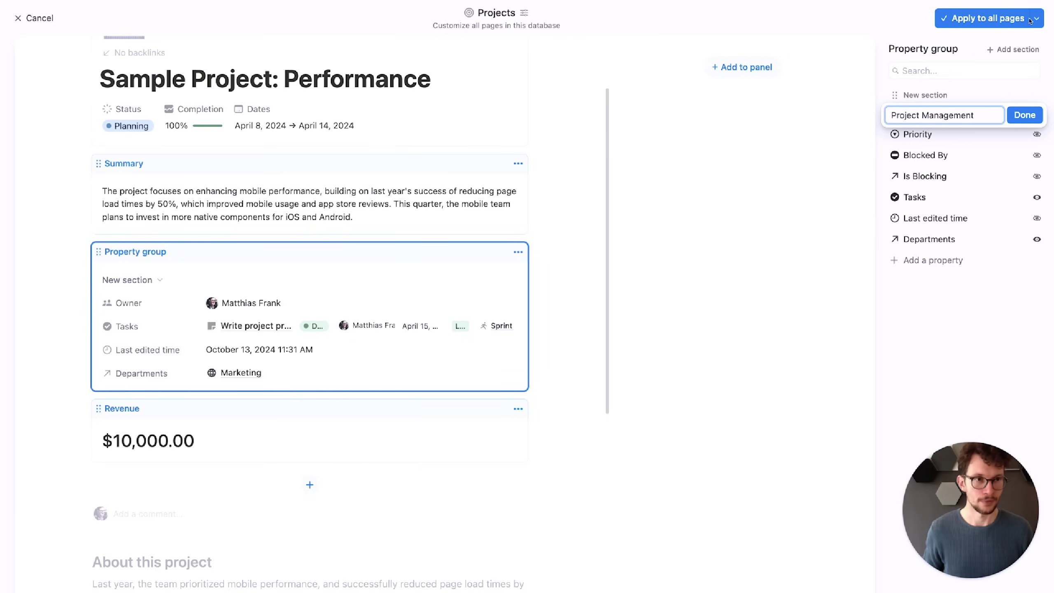
click(1024, 115)
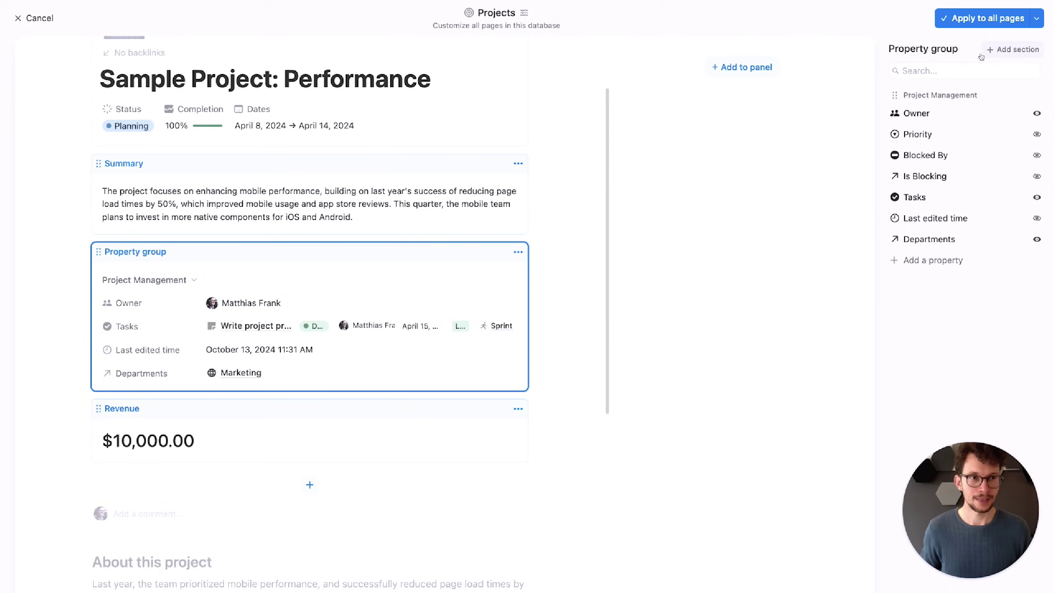
click(1005, 50)
text(General)
key(Return)
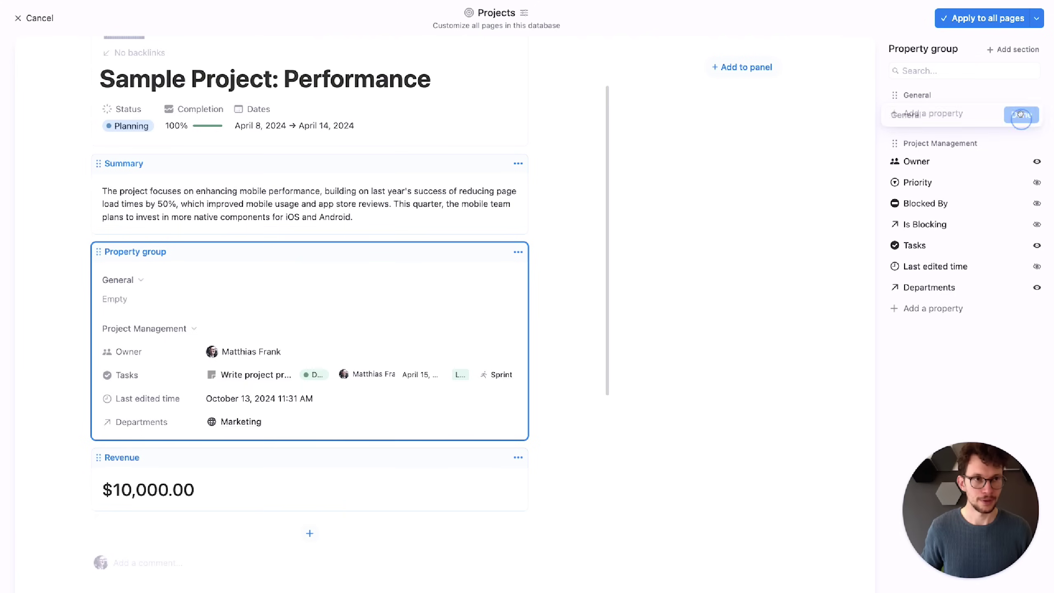
click(998, 49)
text(Backend)
key(Return)
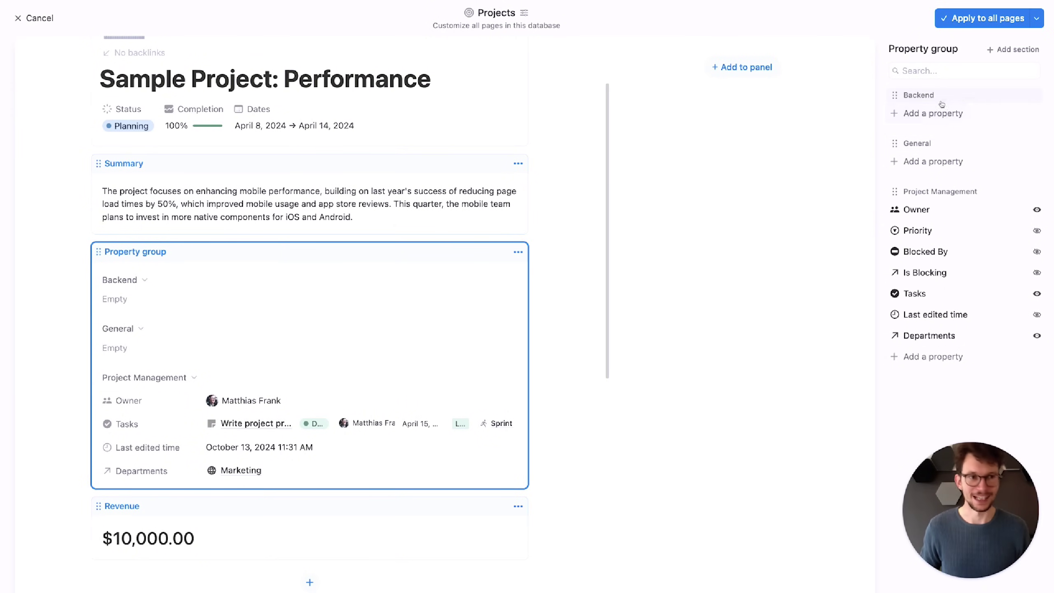
Step: Order the sections as General, Project Management and Backend, and place Owner and Priority under General
drag(895, 143, 910, 111)
drag(900, 191, 921, 118)
drag(922, 183, 922, 135)
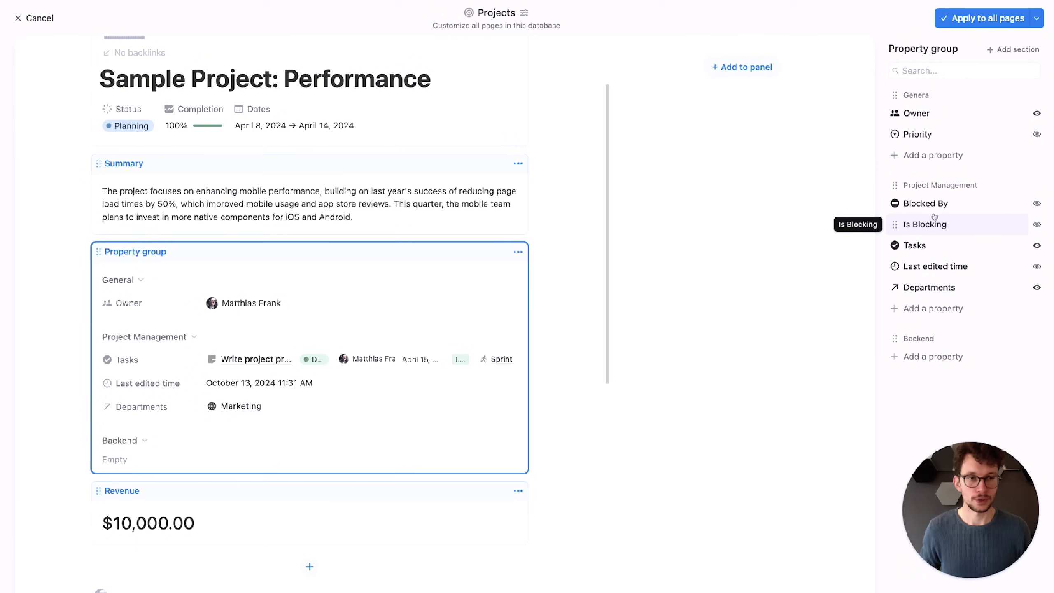
Step: Move the Departments, Tasks and Last edited time properties into the Backend section
drag(931, 288, 928, 333)
drag(917, 246, 931, 342)
drag(926, 245, 932, 335)
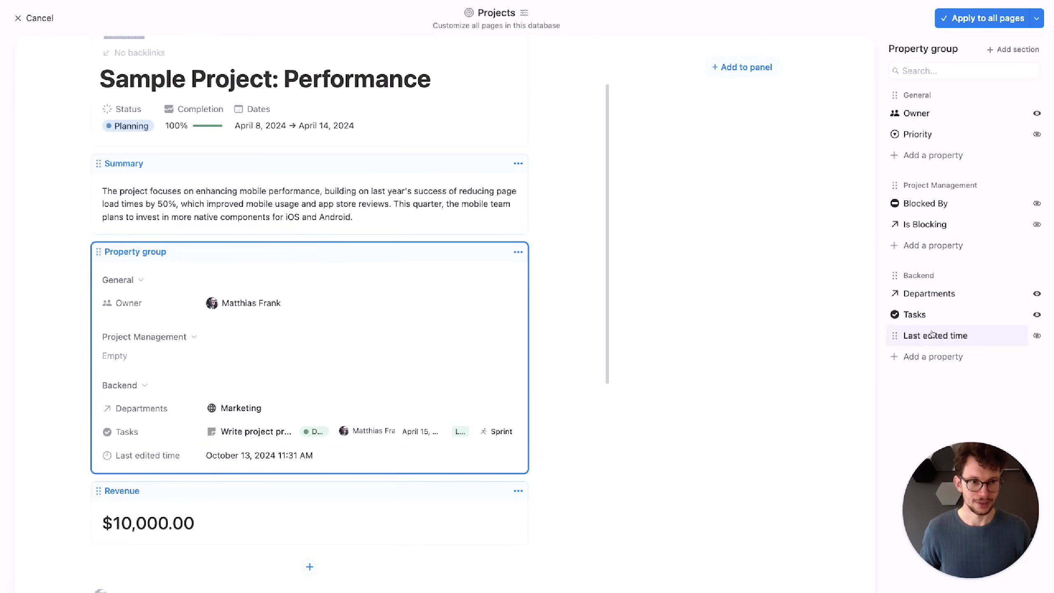
Step: Set Tasks, Departments and Last edited time in the Backend section to Always hide, and deselect the property group
click(1036, 315)
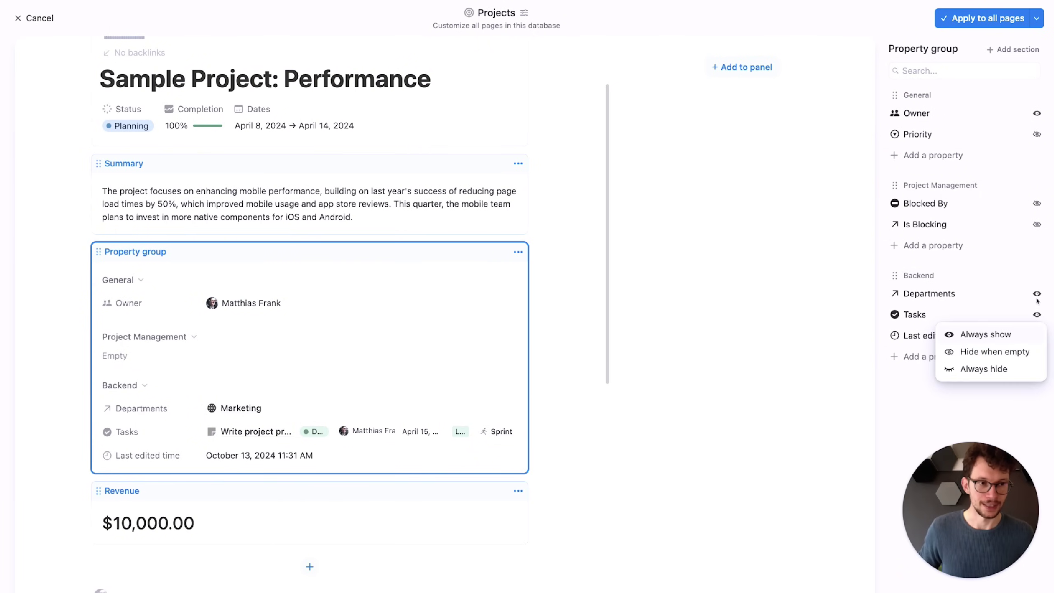
click(1008, 368)
click(1038, 295)
click(1029, 348)
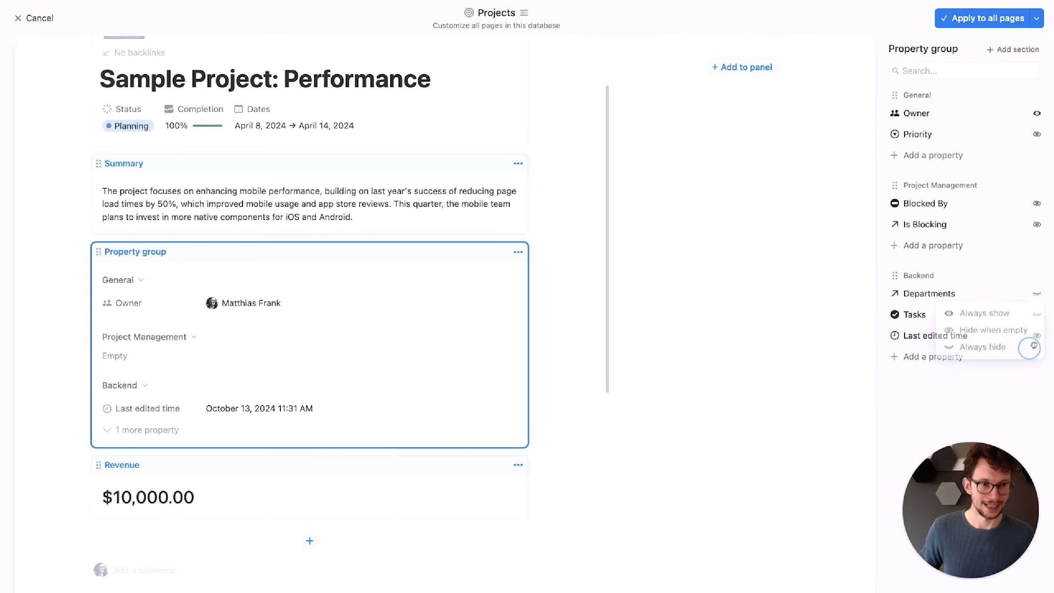
click(1037, 337)
click(1012, 381)
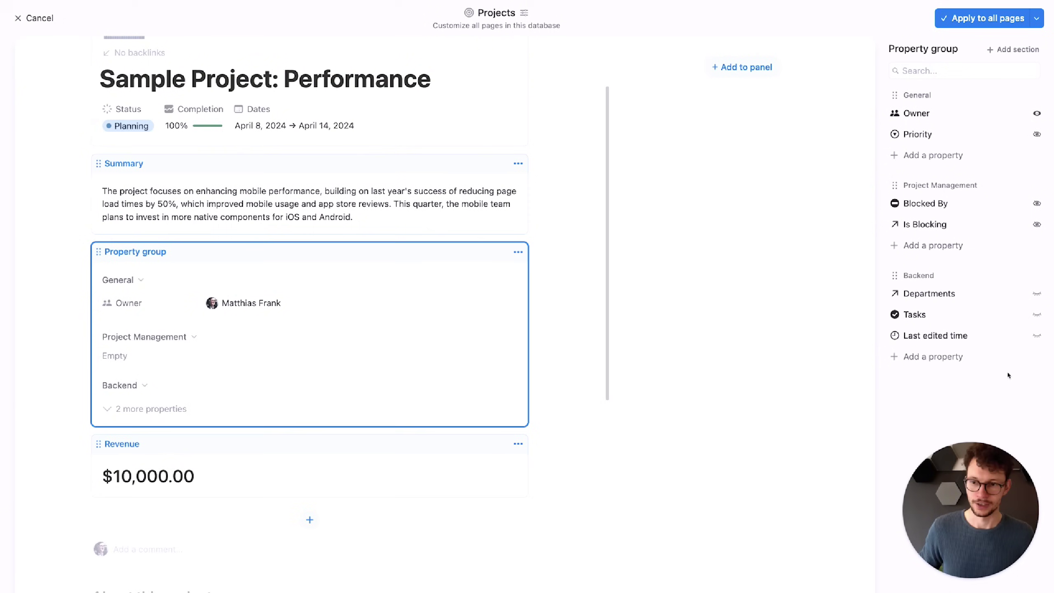
click(70, 395)
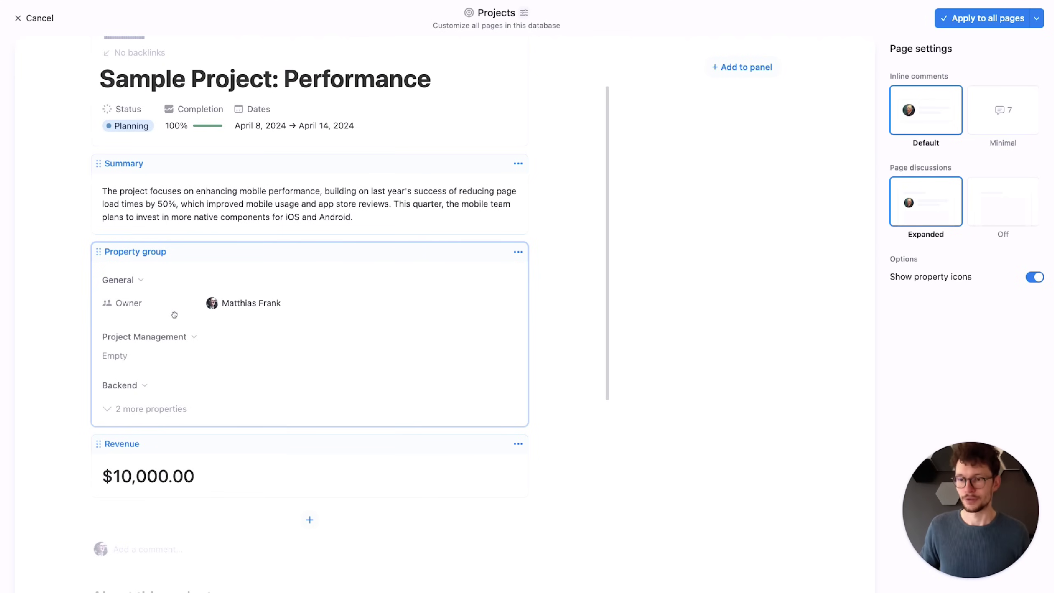
Step: Set the Blocked By and Is Blocking properties in the property group to always show
click(325, 339)
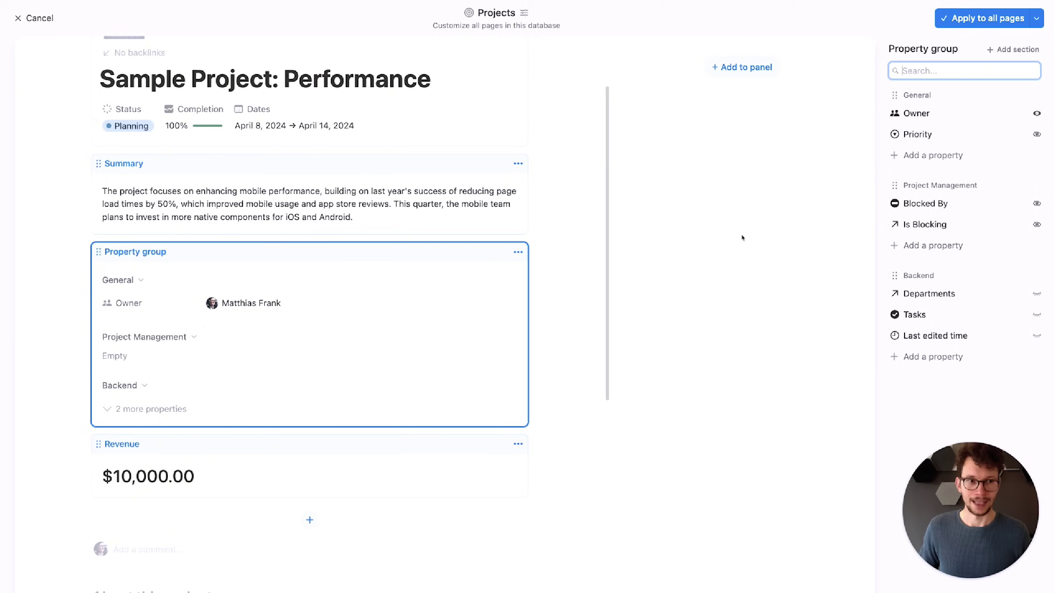
click(1037, 203)
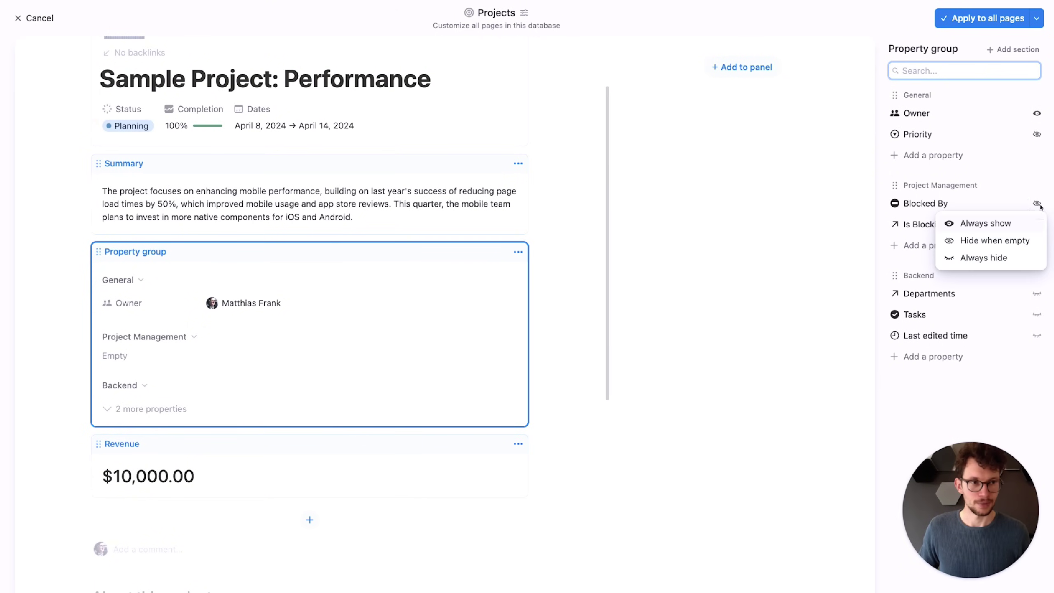
click(1021, 221)
click(1037, 225)
click(1012, 243)
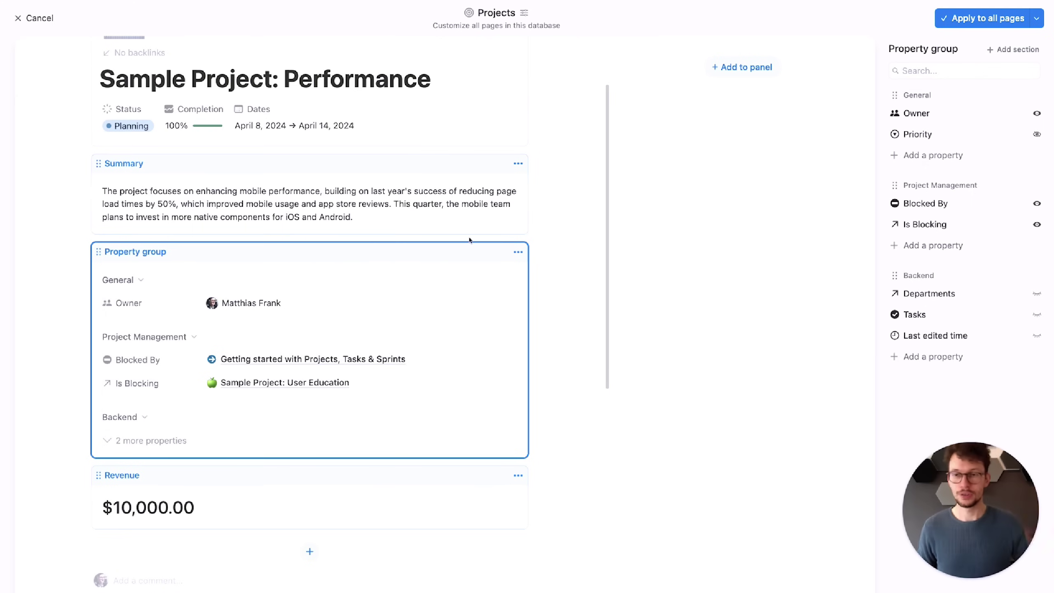
Step: Examine the settings of the Heading, Summary and Property group modules in the page layout
scroll(468, 243, up, 2)
scroll(484, 269, up, 1)
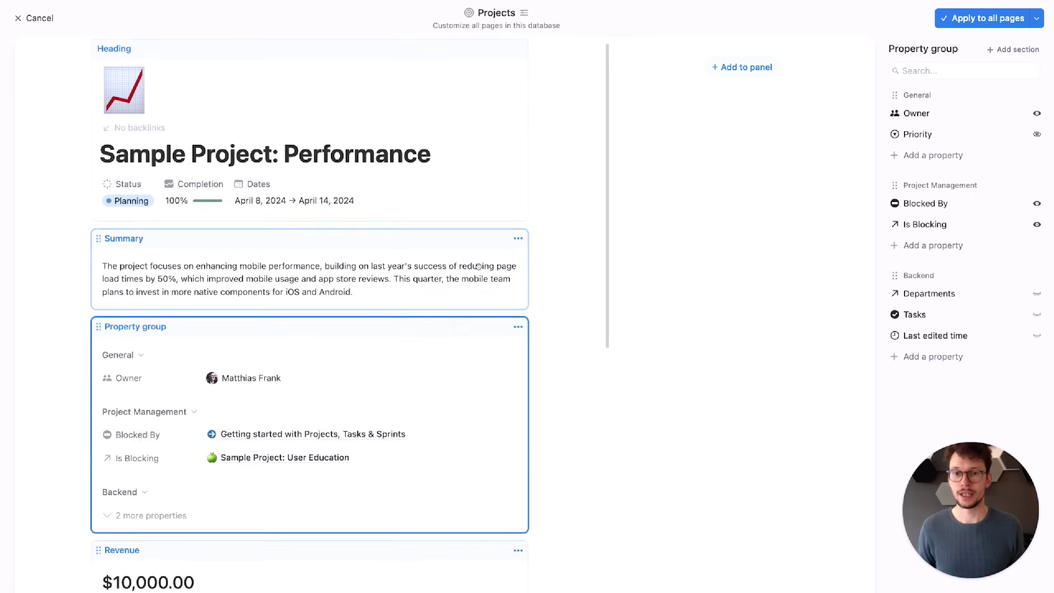
click(311, 248)
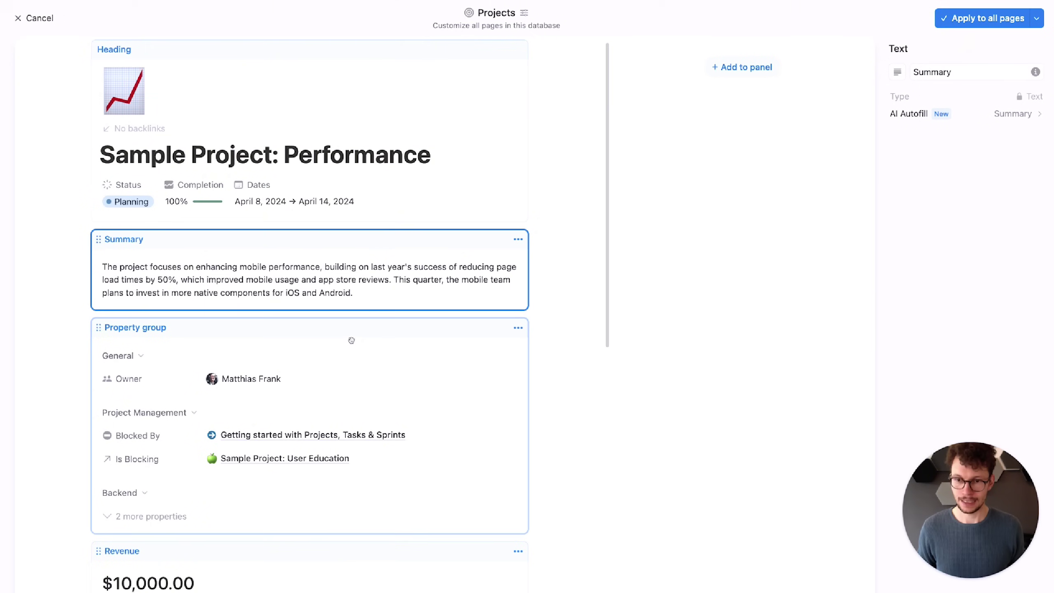
click(353, 334)
click(425, 100)
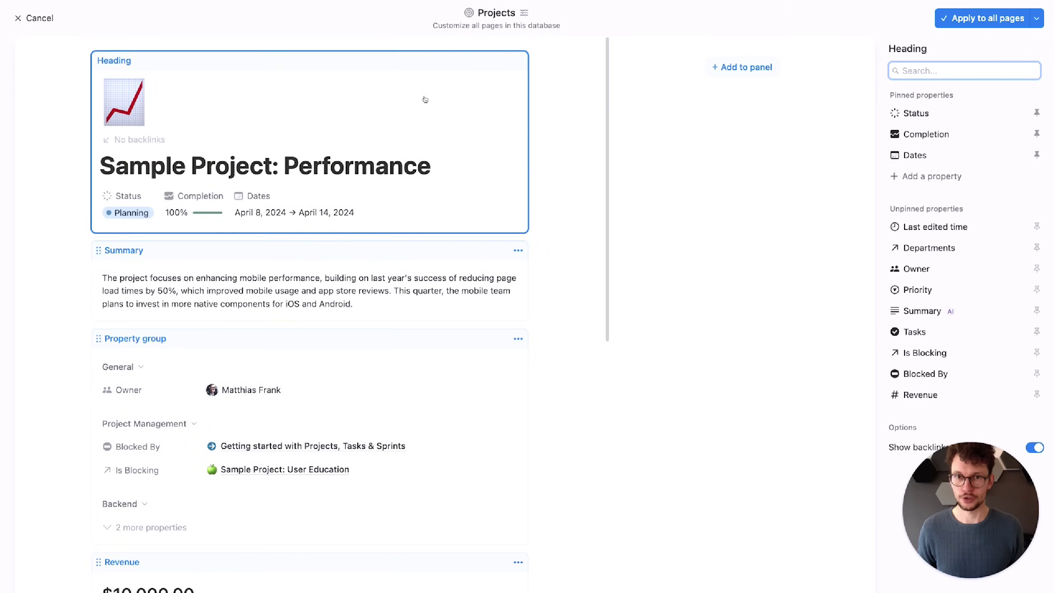
drag(353, 62, 397, 109)
mouse_move(419, 245)
mouse_down()
mouse_move(800, 226)
mouse_move(430, 260)
mouse_up()
scroll(429, 265, down, 2)
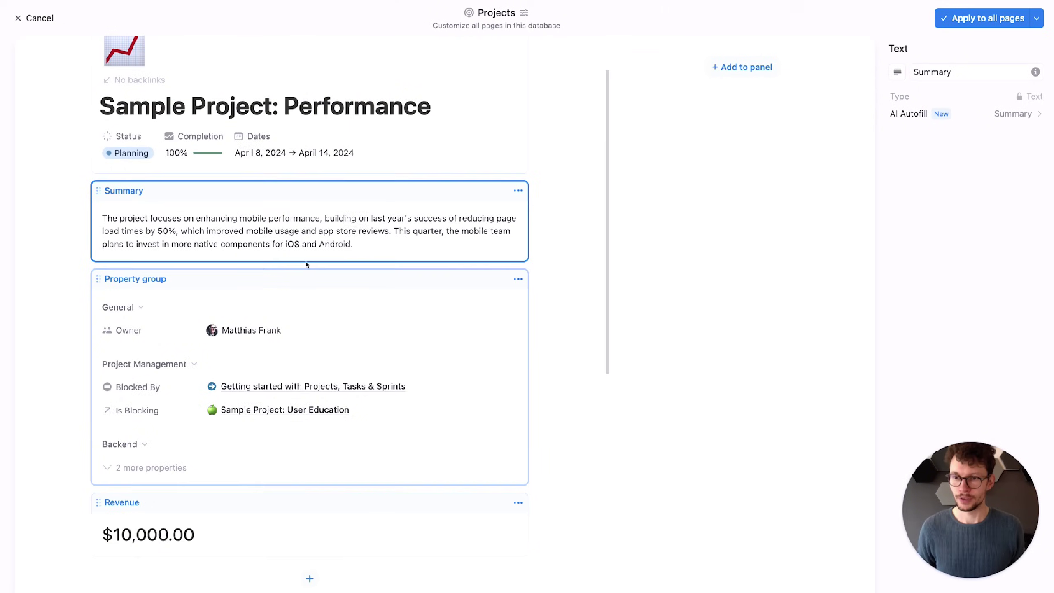
scroll(428, 271, down, 1)
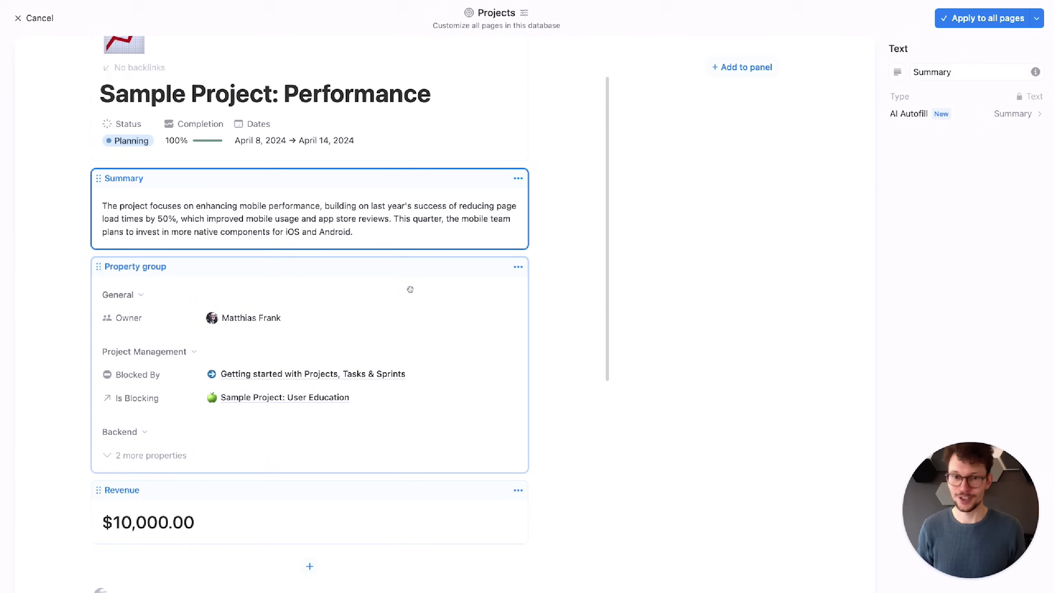
drag(481, 267, 486, 301)
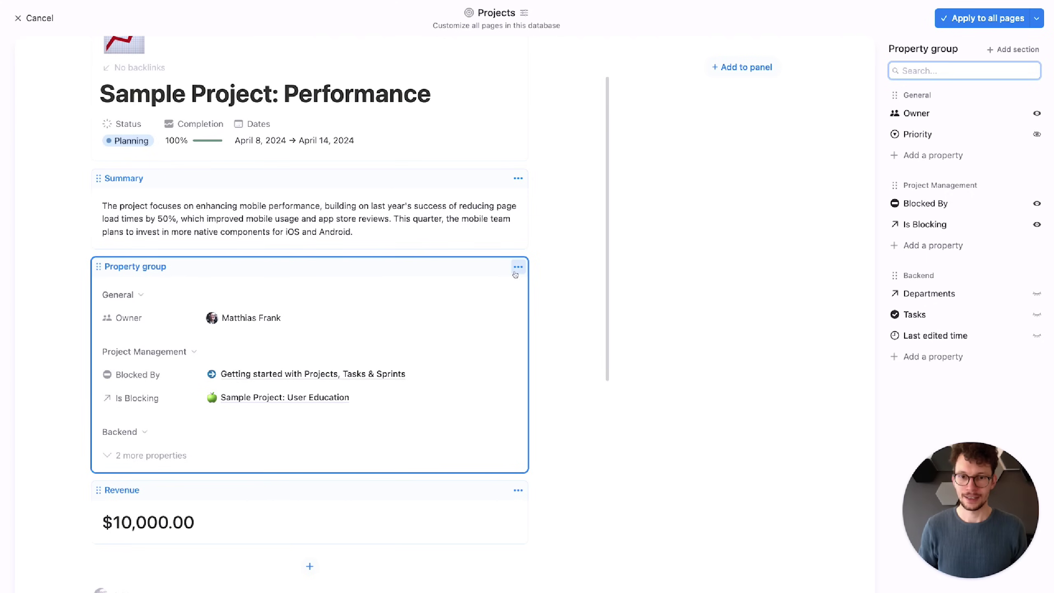
click(518, 267)
click(616, 177)
click(669, 134)
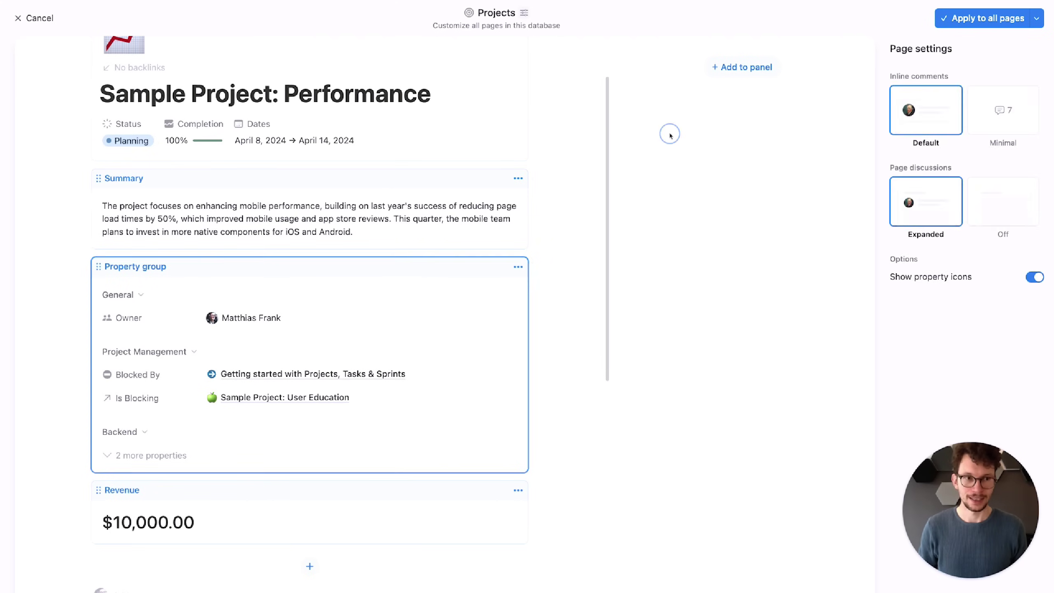
Step: Move the Property group and the Revenue module from the main page into the side panel, with Revenue below the group
click(727, 68)
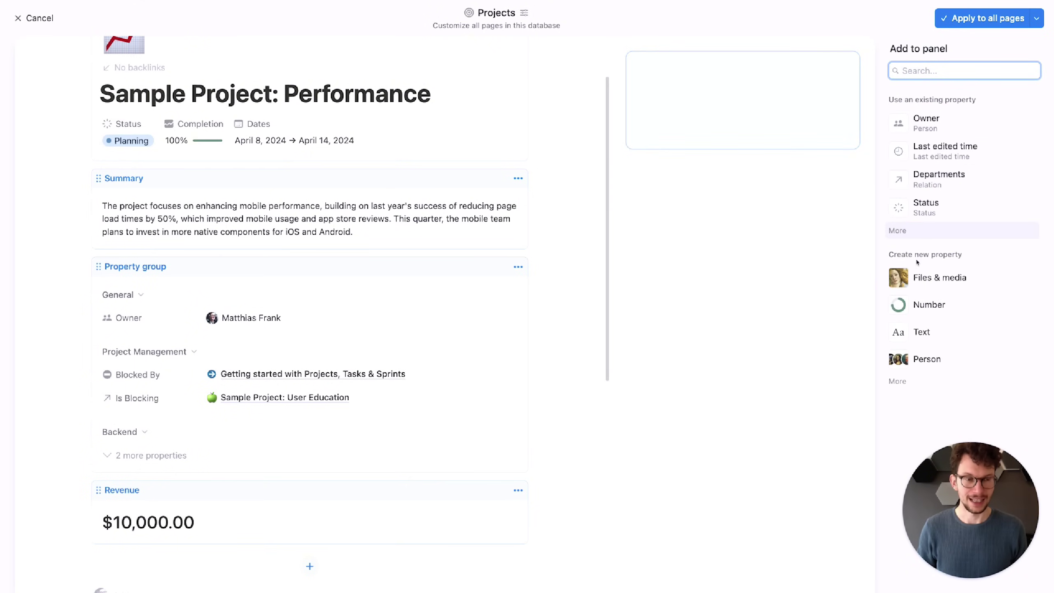
click(759, 346)
drag(215, 266, 781, 120)
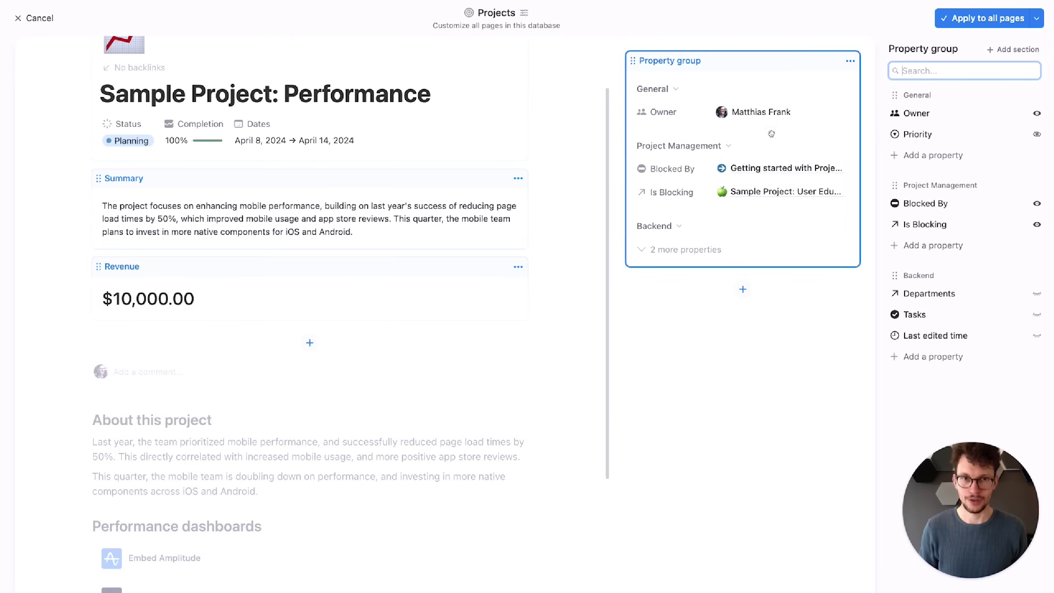
drag(332, 270, 743, 291)
click(738, 415)
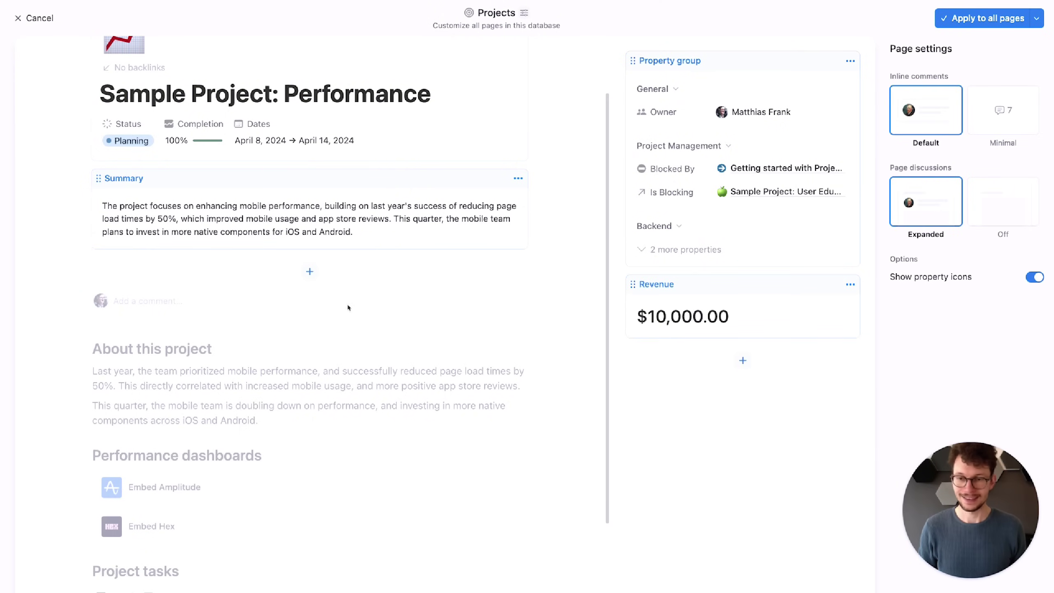
click(743, 360)
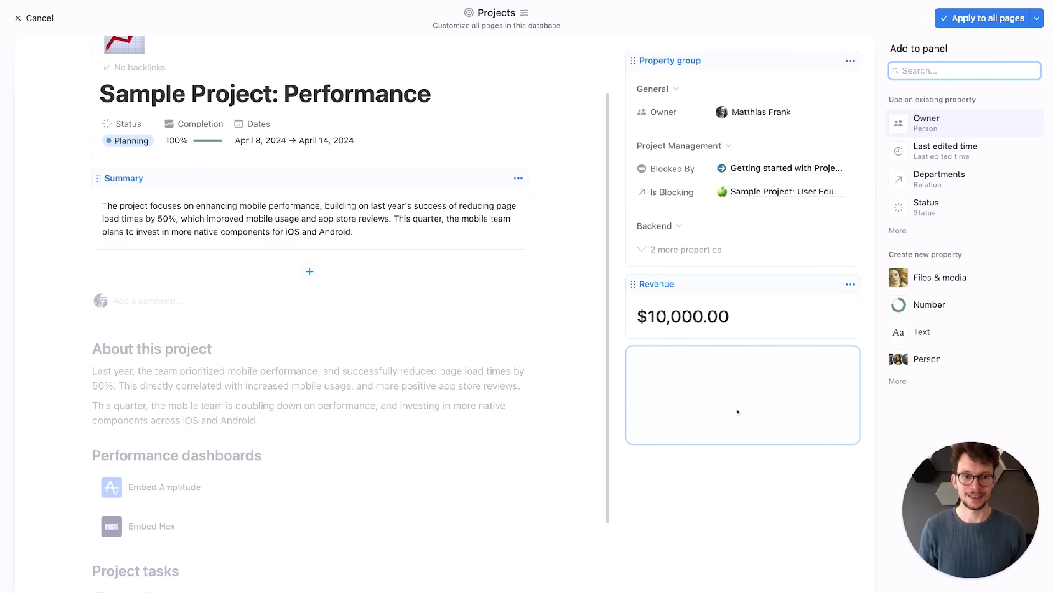
click(748, 479)
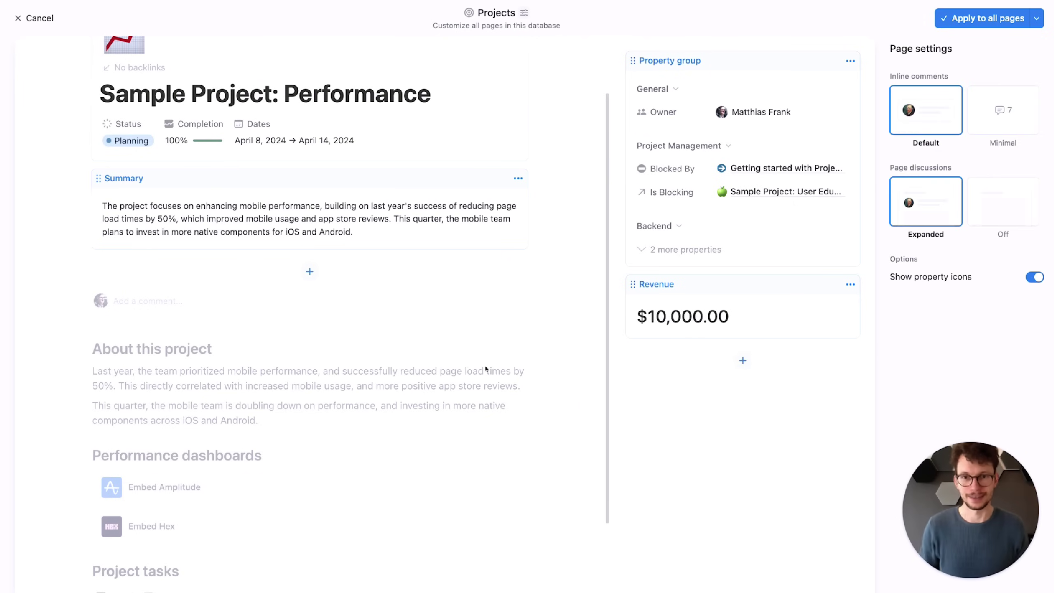
Step: Check the layout reset option, then apply the customized layout to all pages in the Projects database
scroll(299, 267, up, 3)
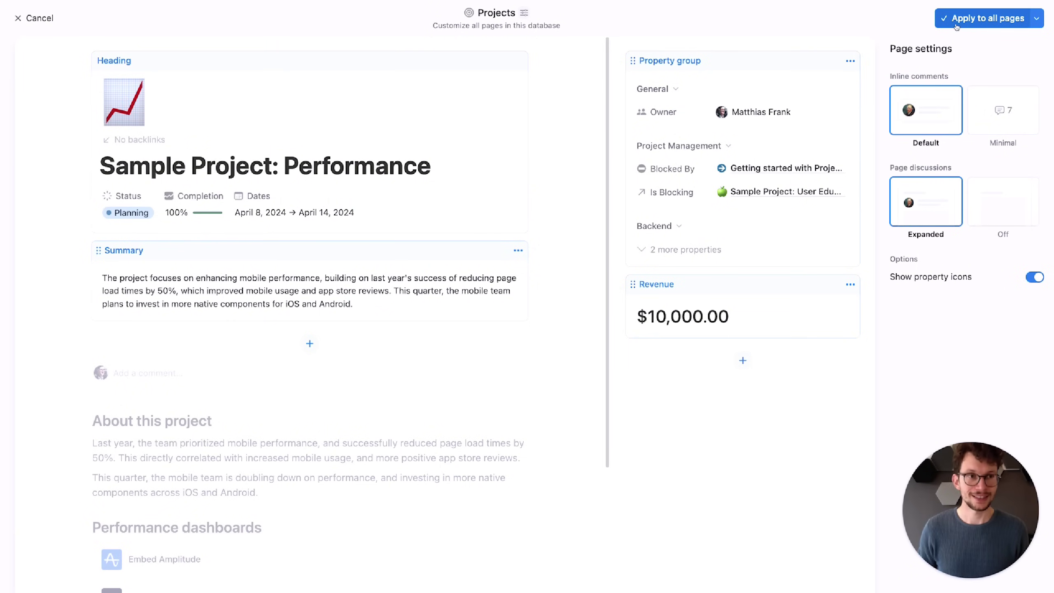
click(1036, 19)
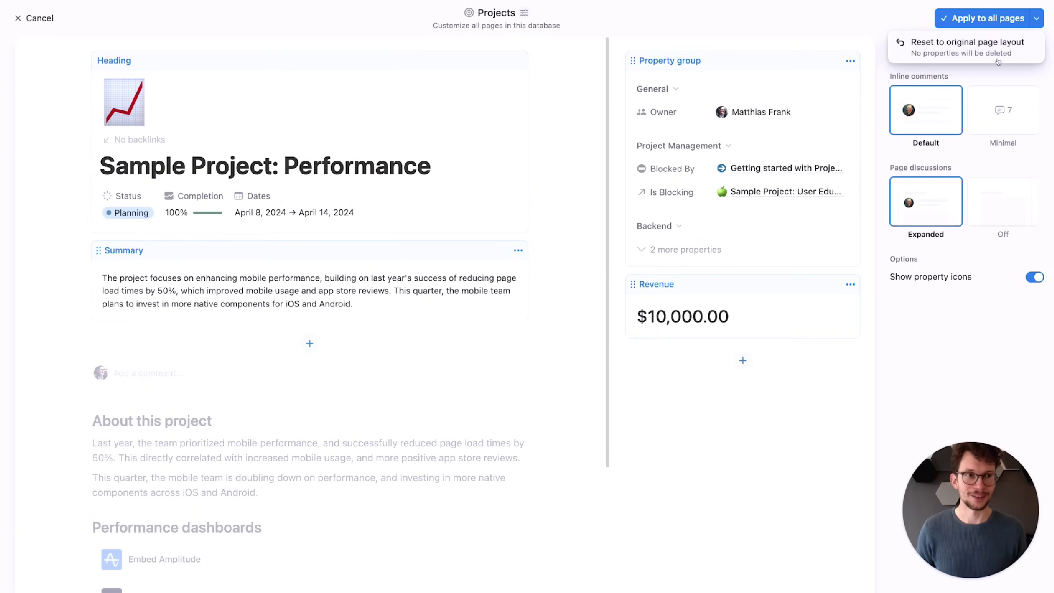
click(904, 22)
click(966, 18)
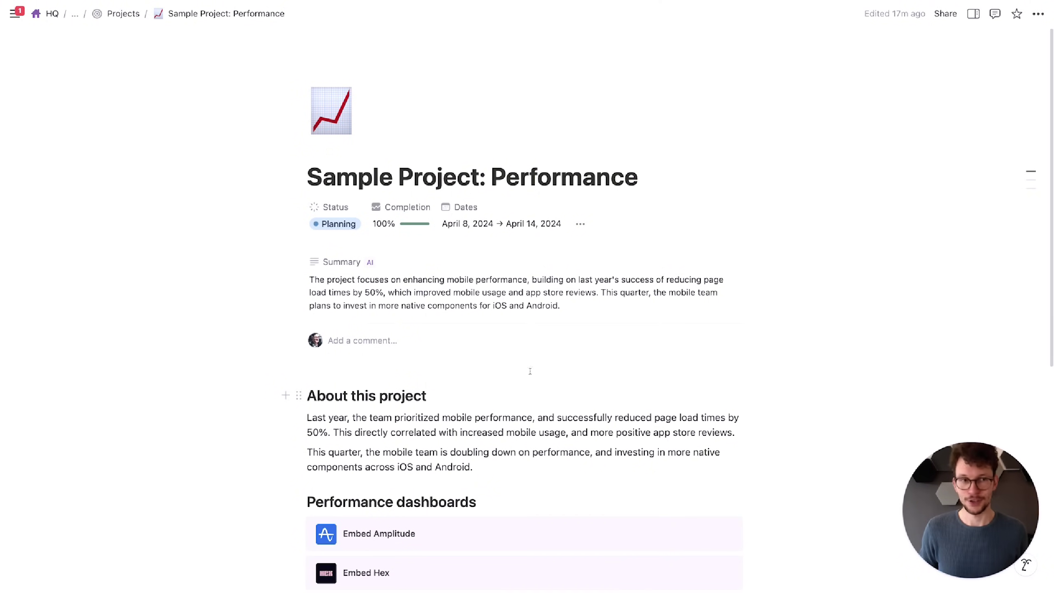
Step: Show and hide the project page's side panel to view its property group and Revenue value beside the content
click(973, 13)
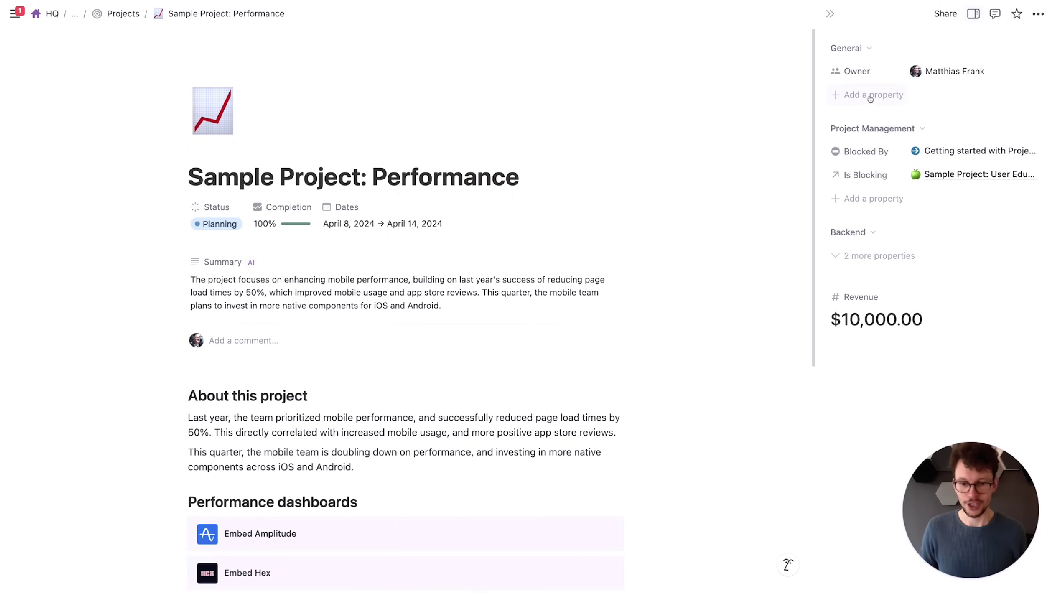
click(830, 14)
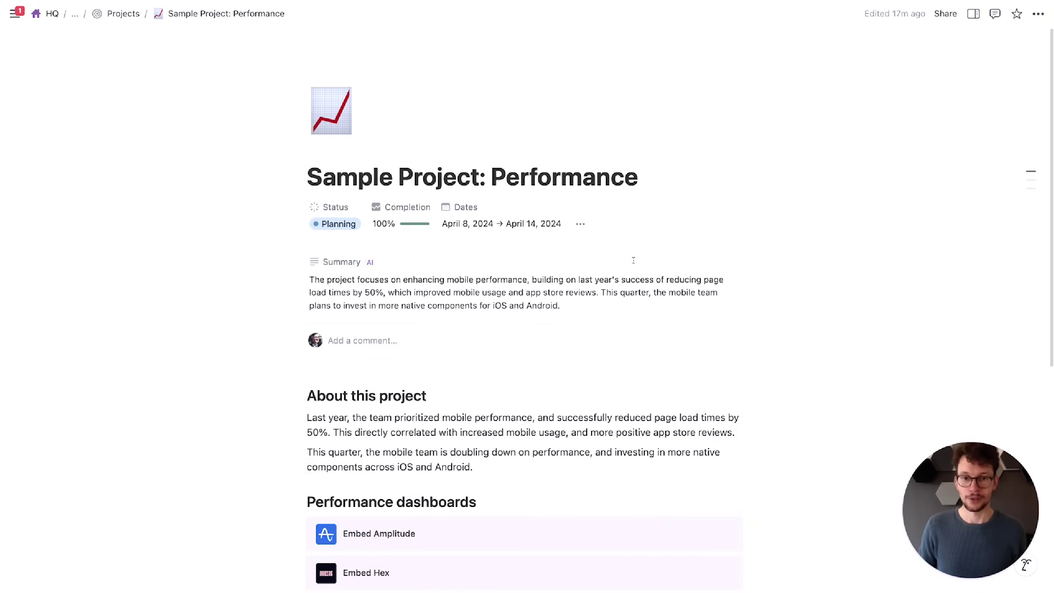
scroll(627, 264, down, 1)
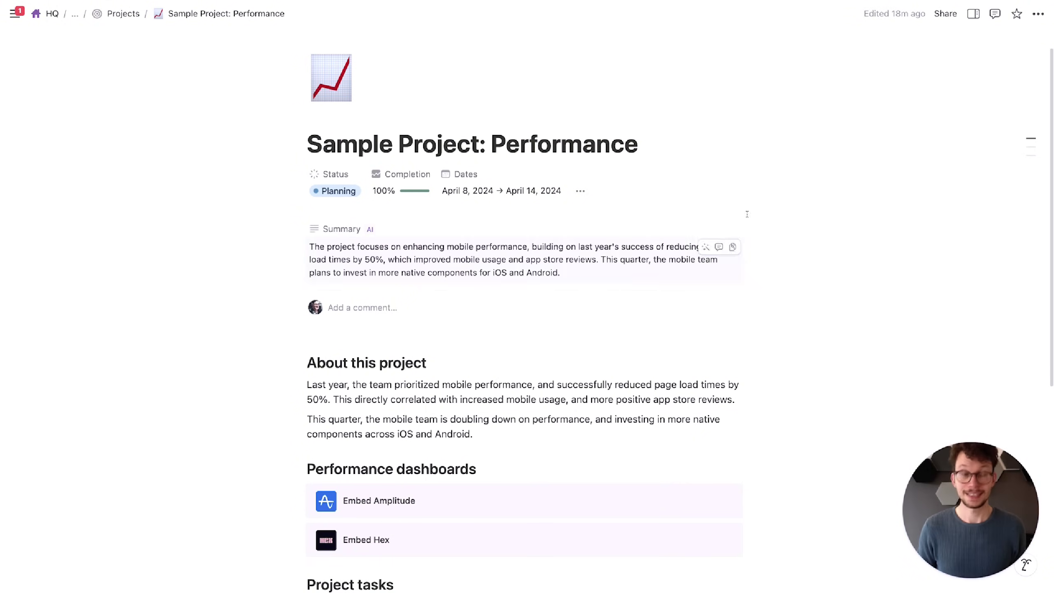
click(974, 14)
click(973, 13)
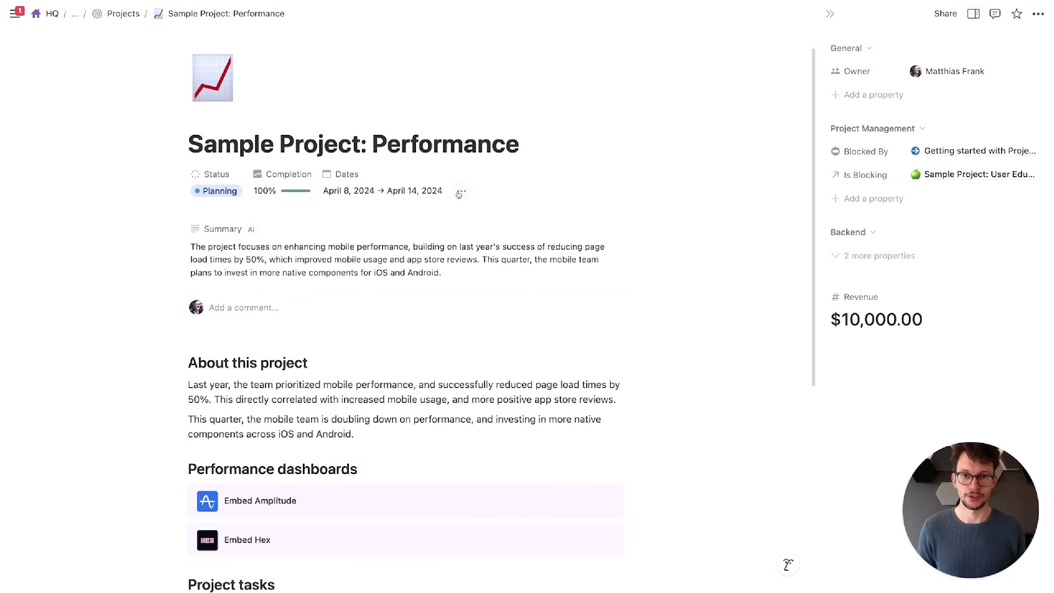
click(459, 191)
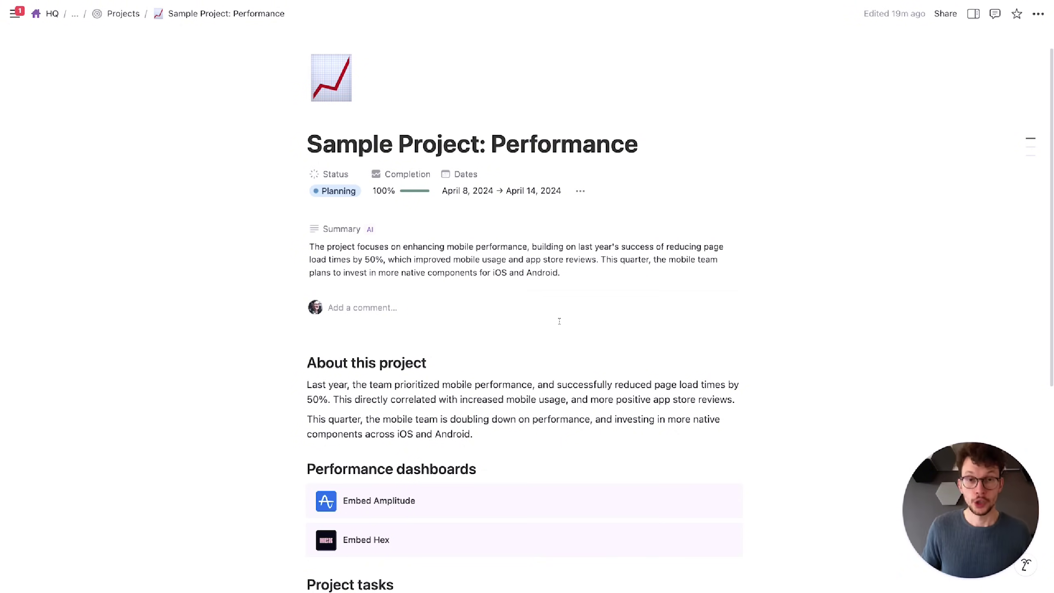
Step: Reopen the layout customization from the Sample Project: Performance page and look over the layout
click(452, 136)
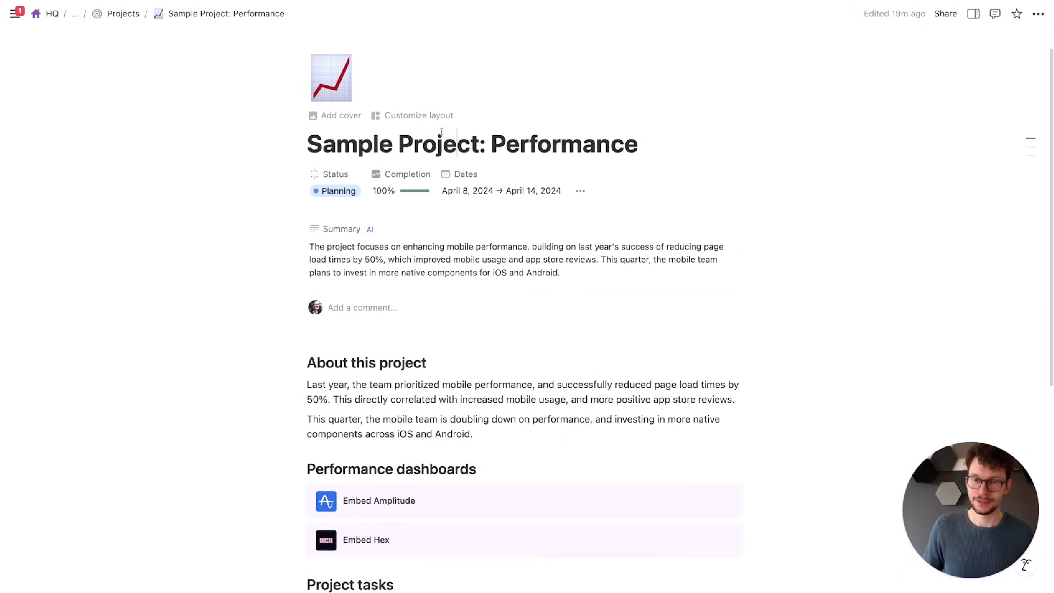
click(419, 123)
scroll(446, 342, down, 2)
scroll(446, 342, up, 2)
Step: Compare the options for removing the Revenue property from the layout only or from both layout and database
click(849, 285)
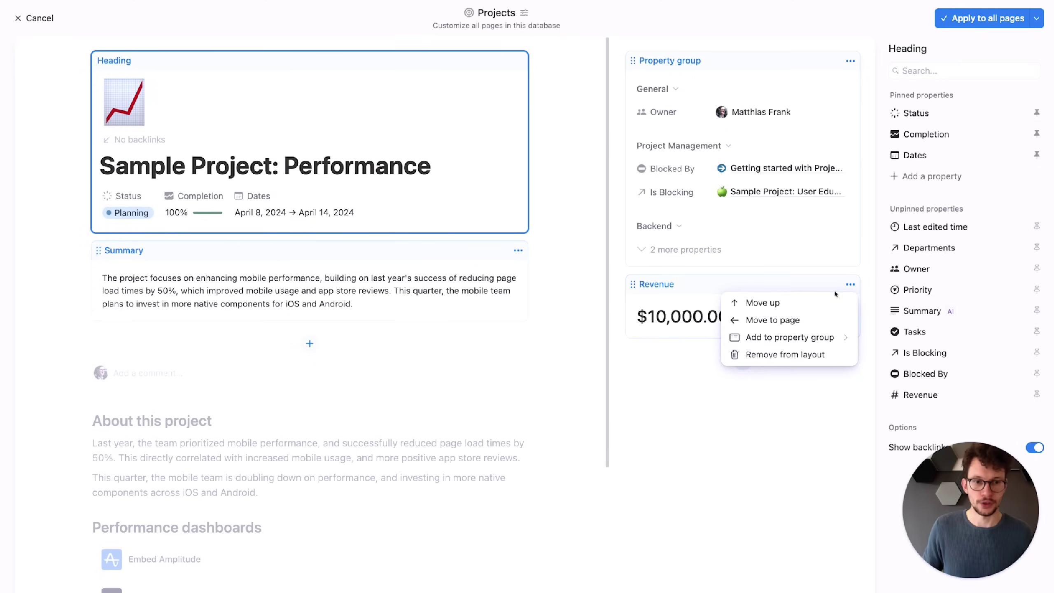
click(811, 358)
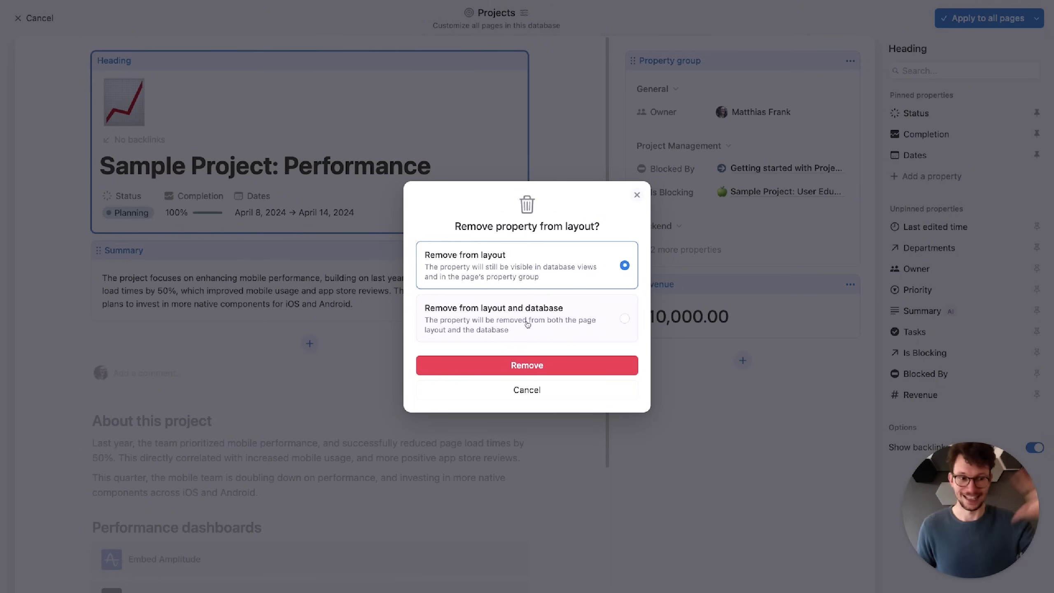
click(595, 327)
click(560, 284)
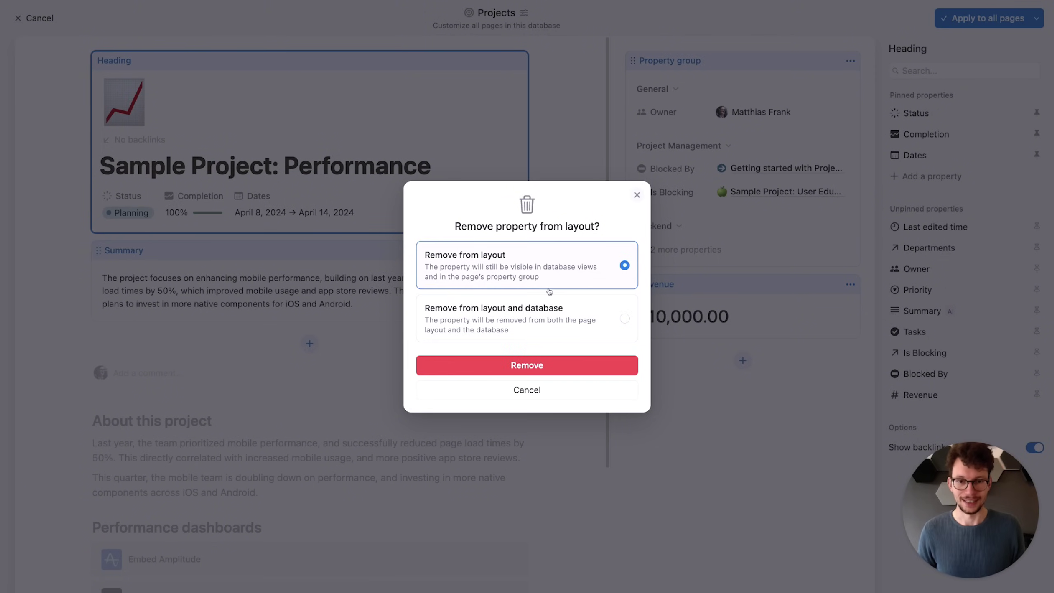
click(568, 318)
click(590, 260)
click(578, 331)
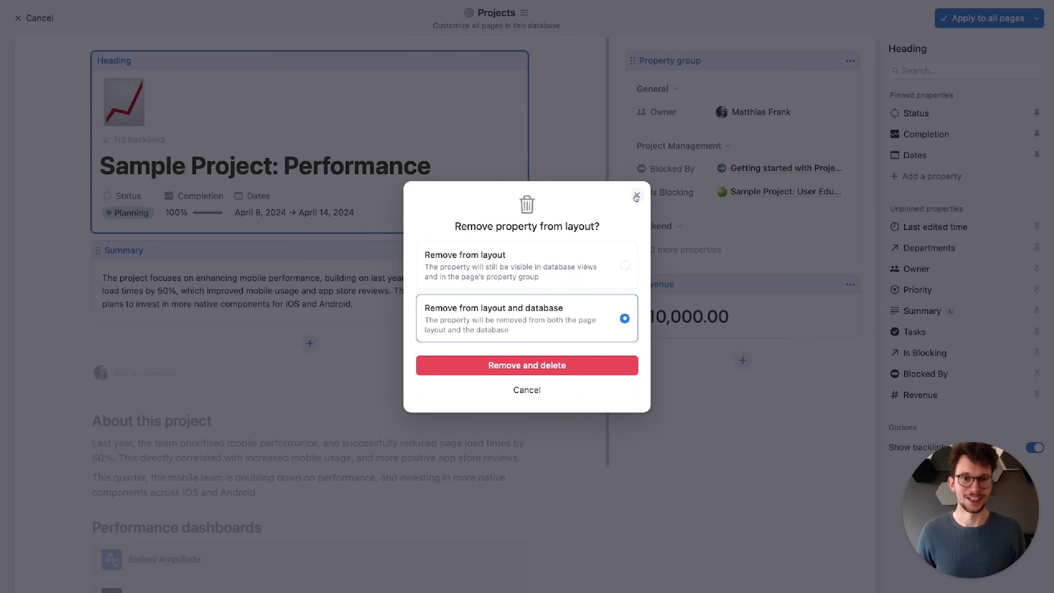
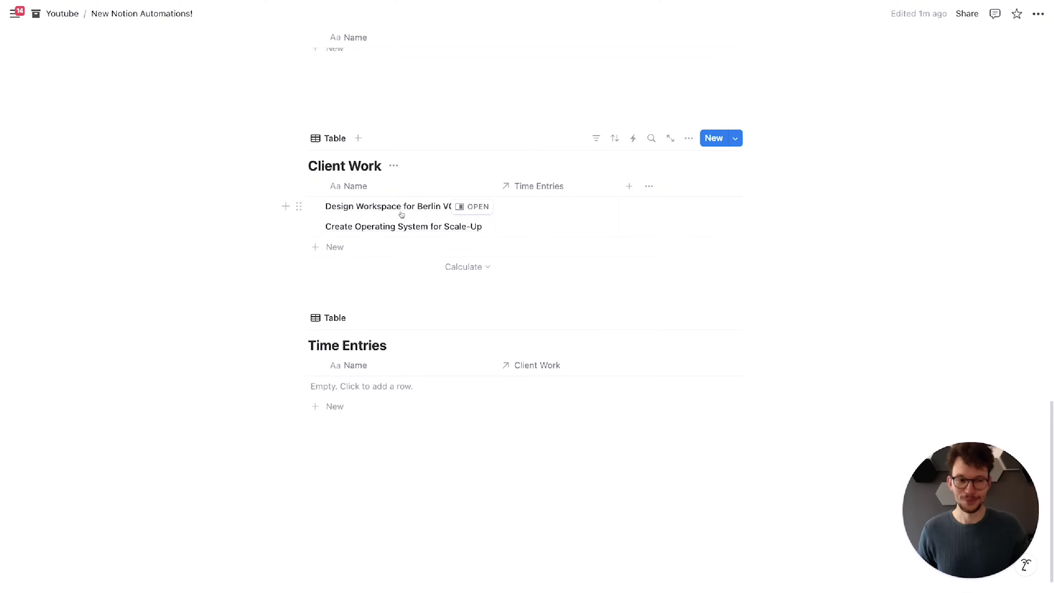
Step: Add a Button property named "Add Time Entry" to the Client Work table
click(629, 186)
text(but)
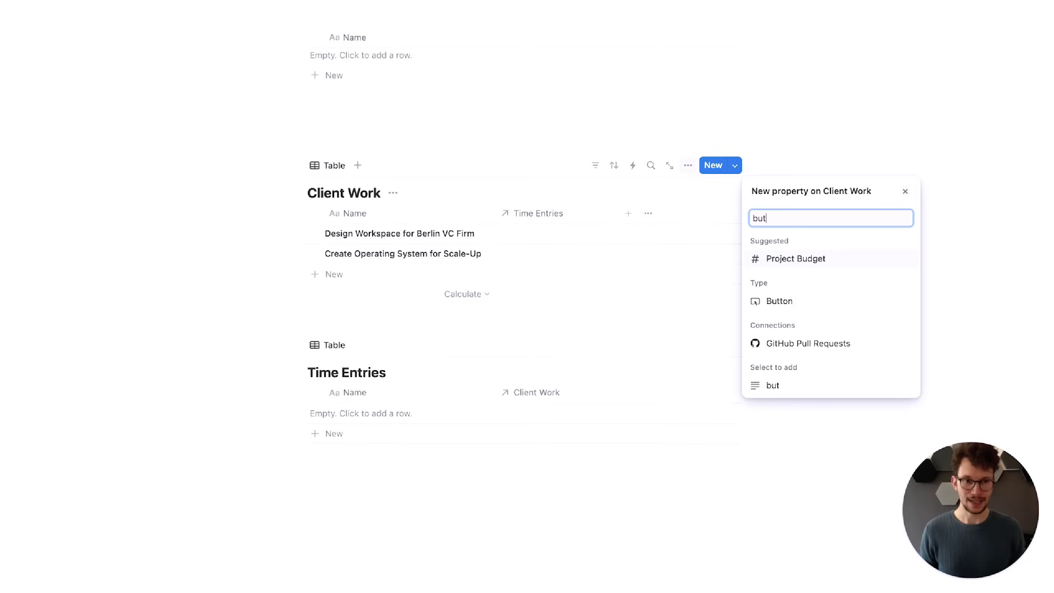
click(779, 299)
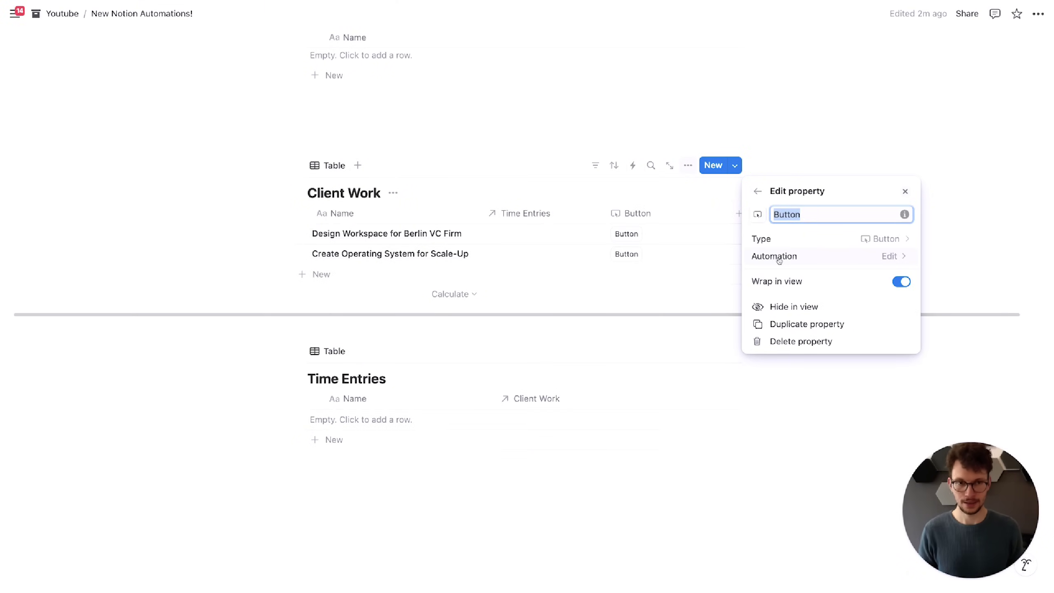
text(Add Time Entry)
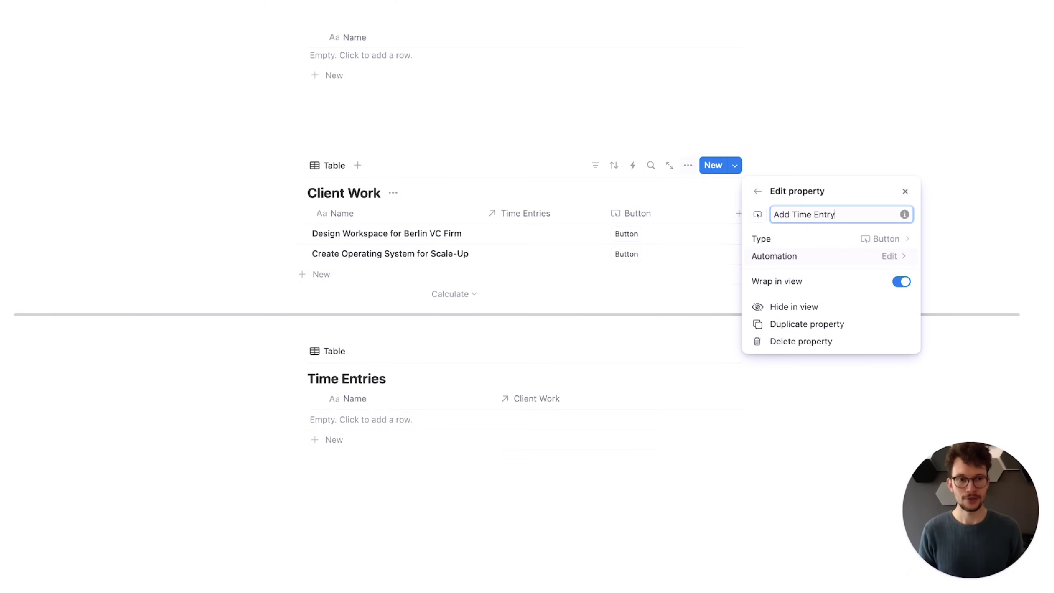
Step: Open the automation of the Add Time Entry button and set its button label to "Click me"
click(780, 257)
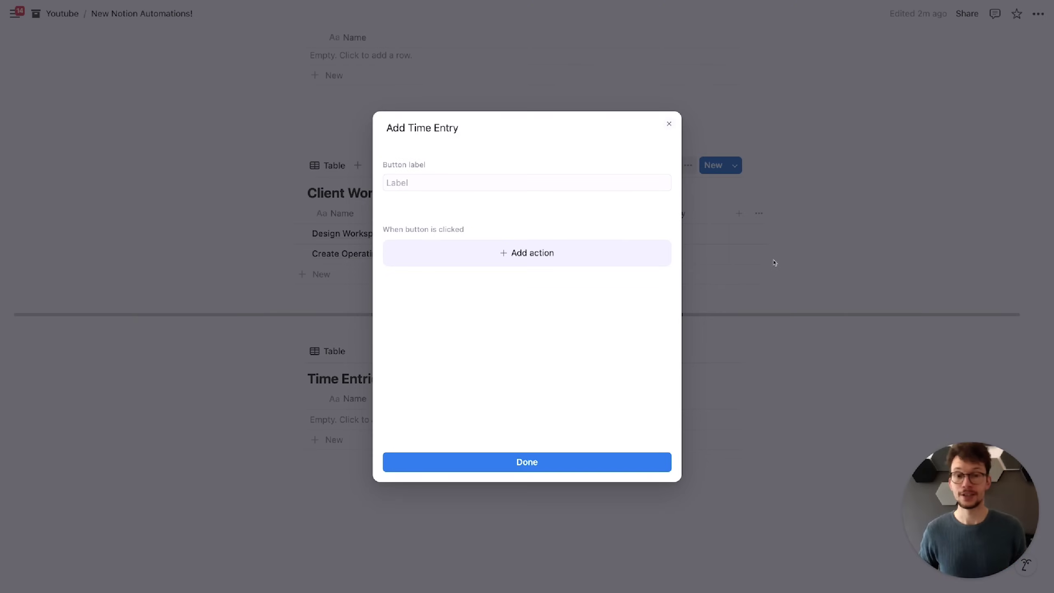
click(509, 183)
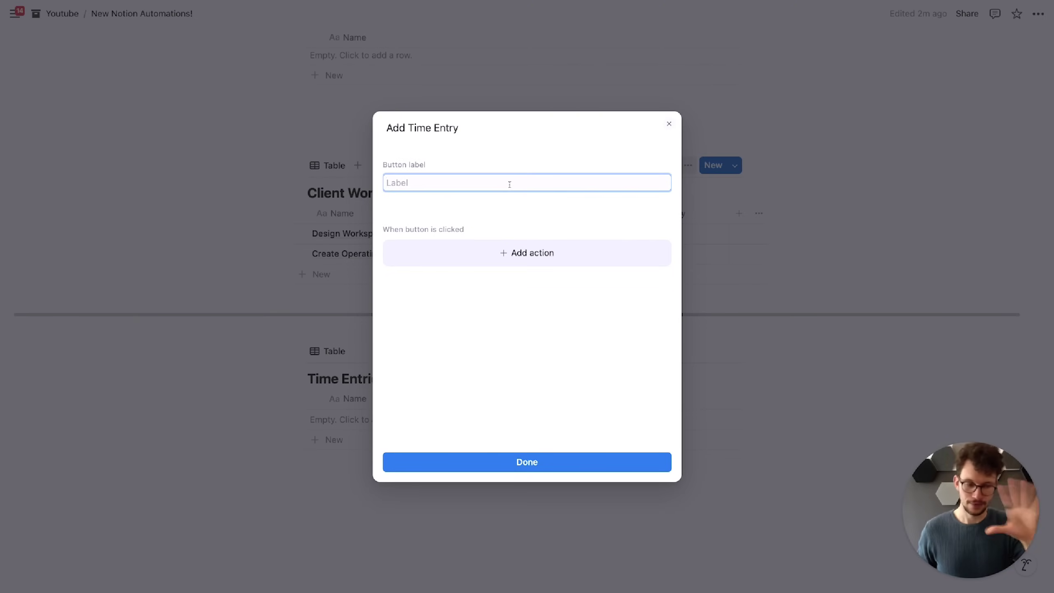
text(Click me)
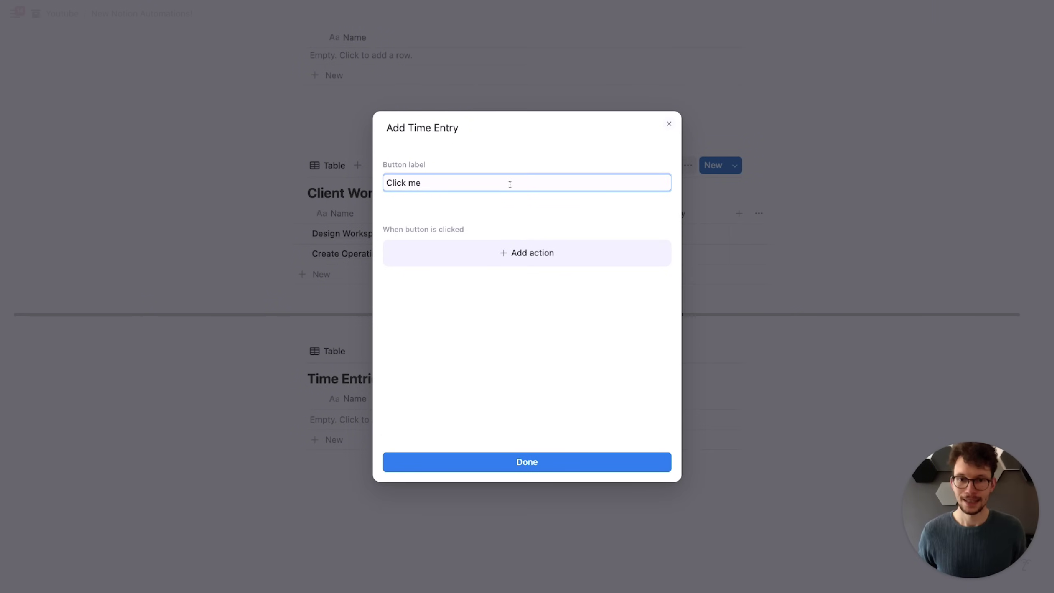
Step: Add an action to the Add Time Entry button that adds a page to the Time Entries database
click(483, 257)
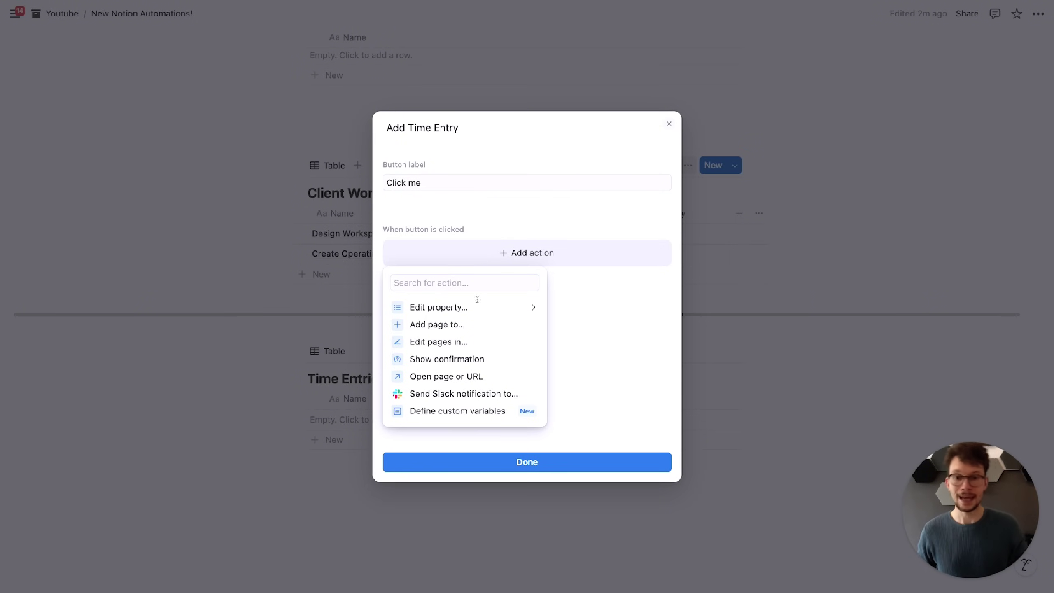
click(465, 327)
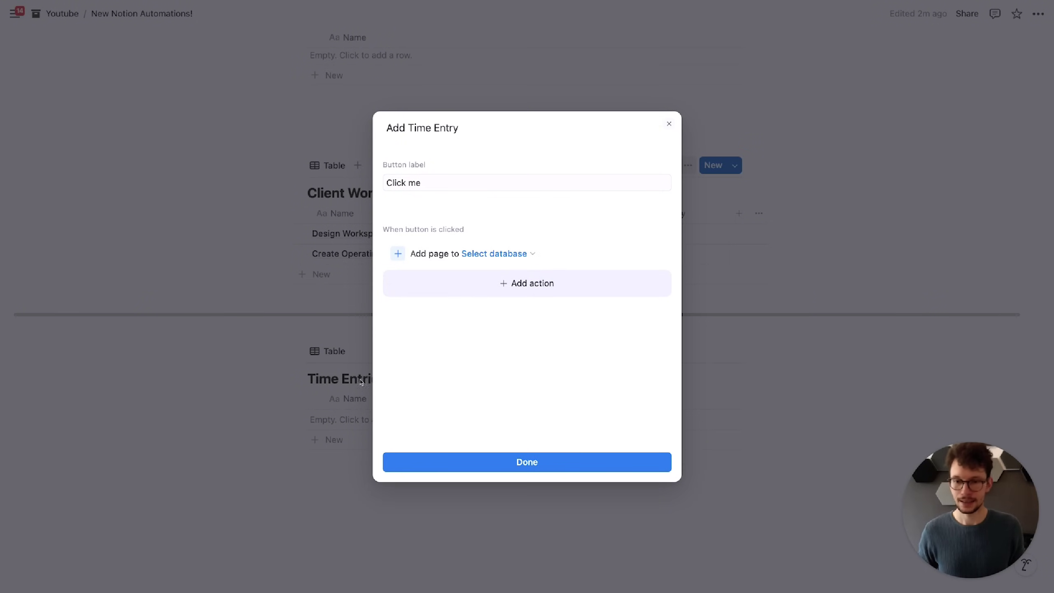
click(517, 254)
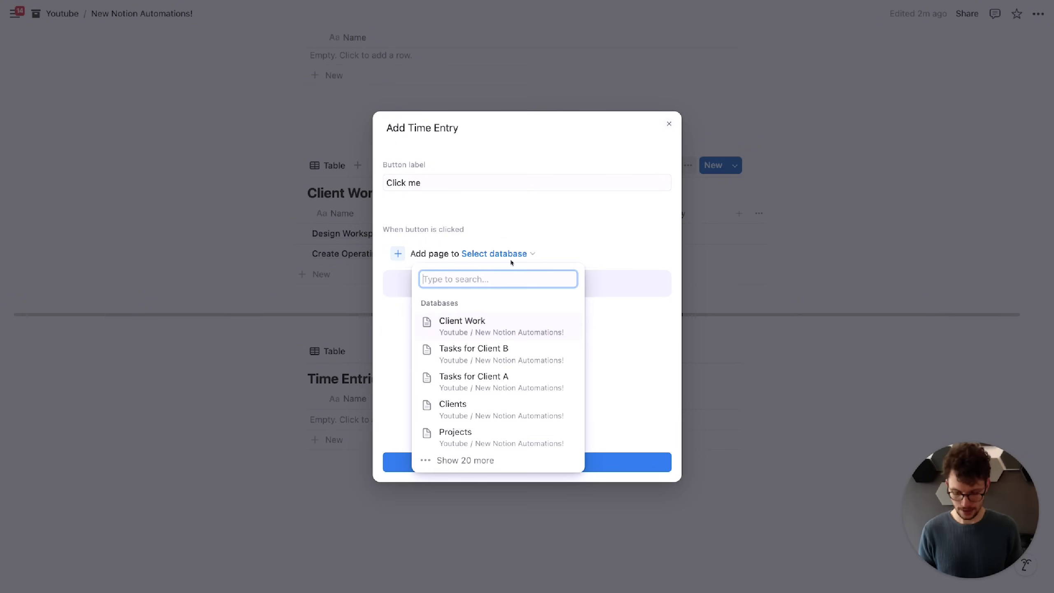
text(time entries)
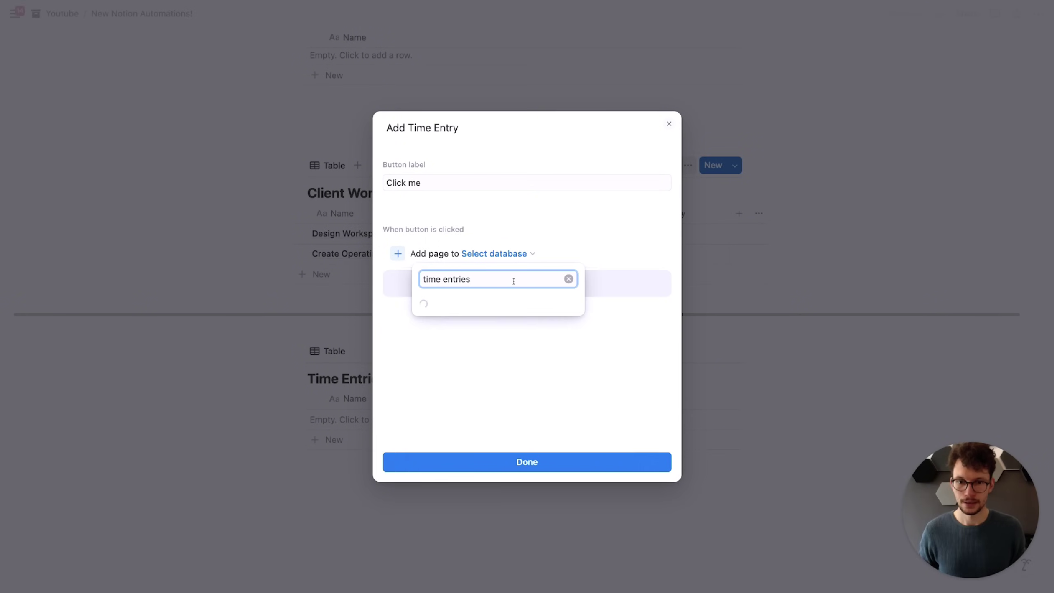
click(495, 227)
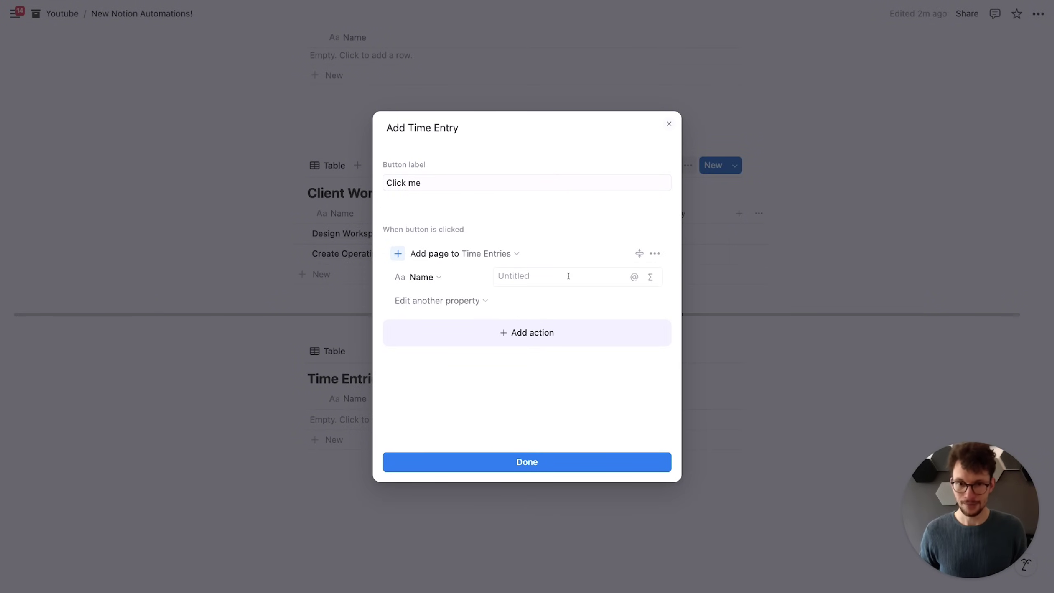
click(590, 275)
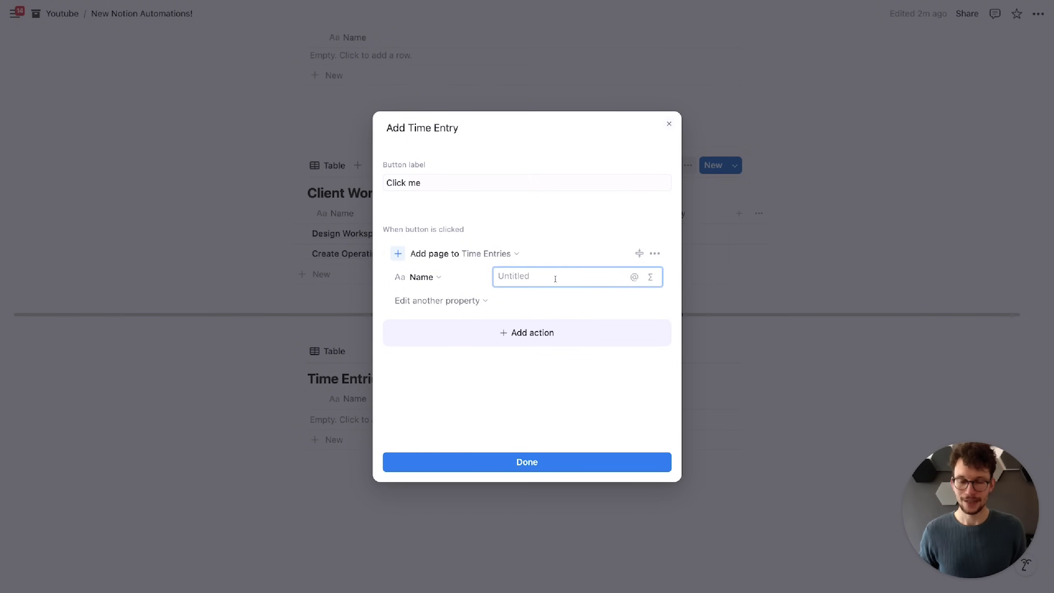
text(Time)
key(super+a)
key(BackSpace)
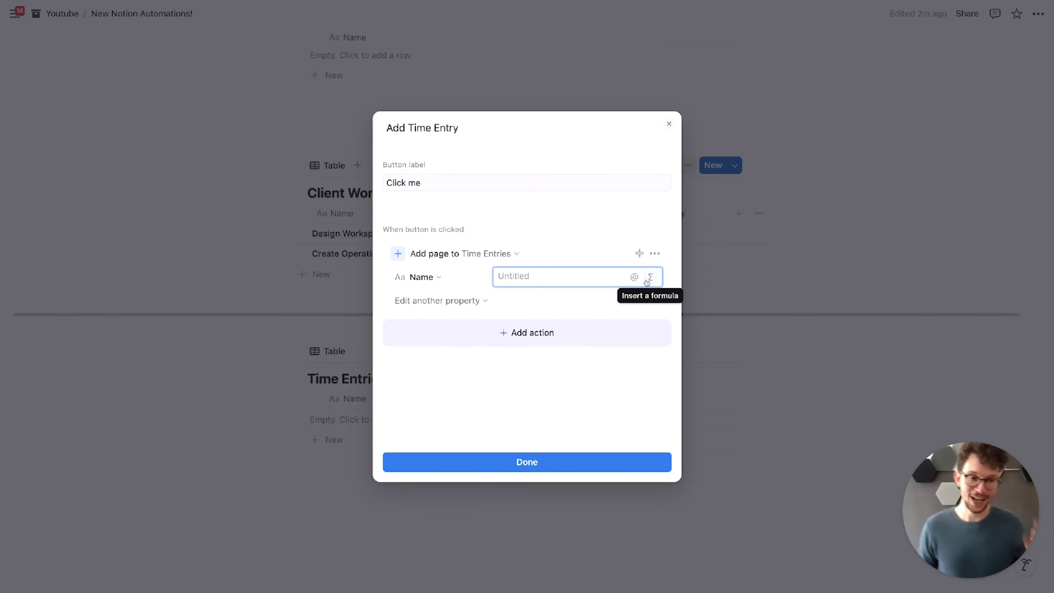
Step: Start a formula for the new time entry's Name that references This page.Name
click(647, 281)
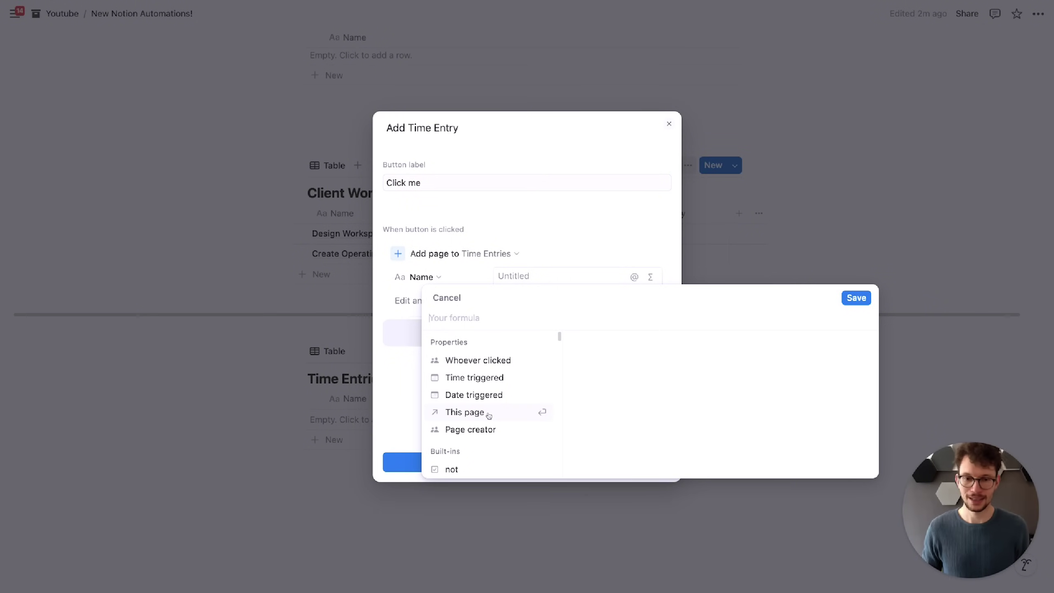
click(465, 412)
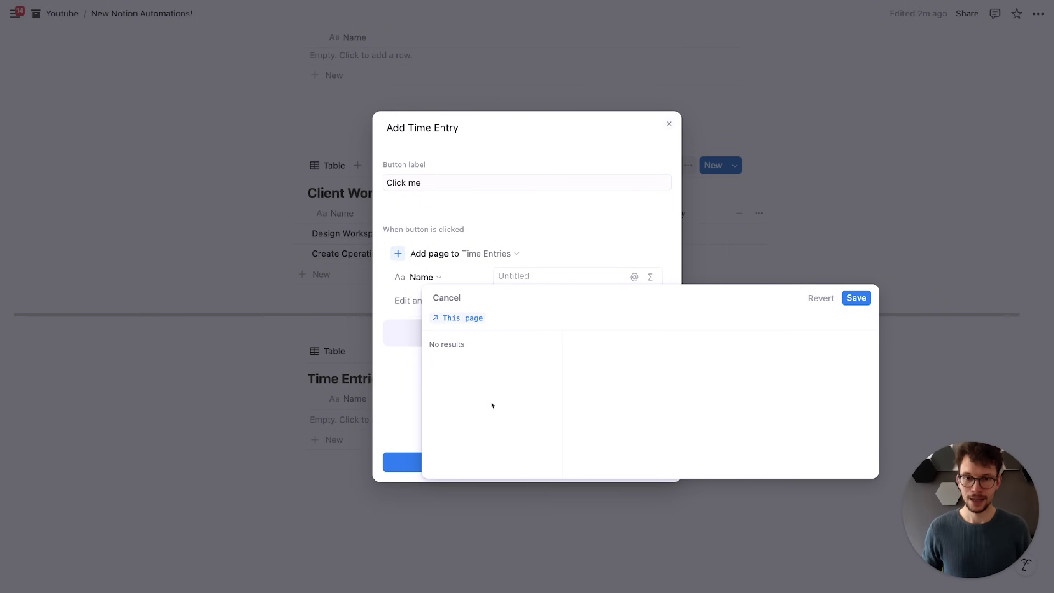
text(.)
click(493, 385)
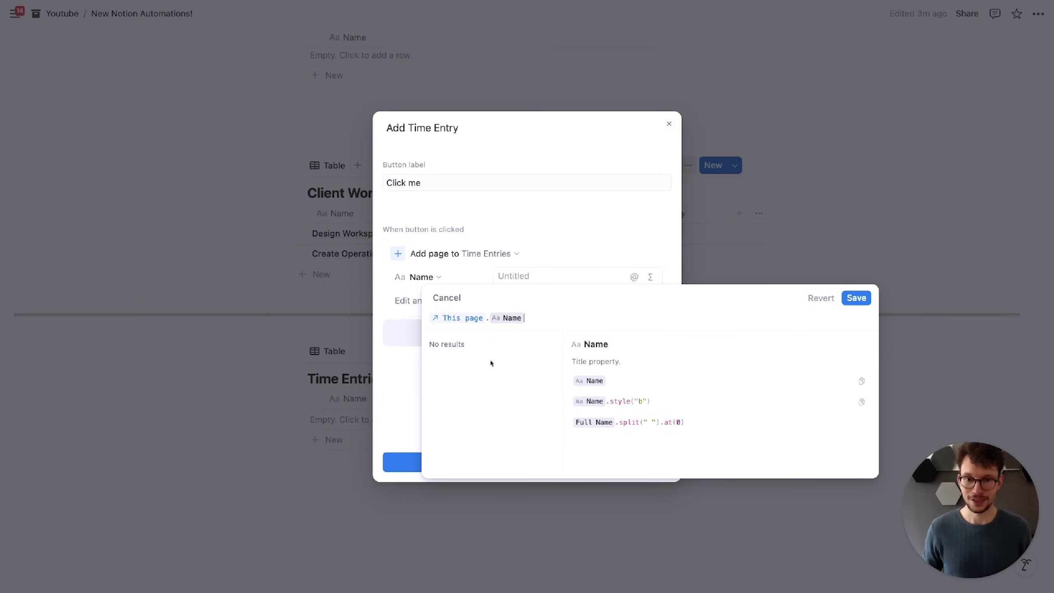
Step: Prefix the name formula with "Time Entry for: " + and save both the formula and the button automation
click(430, 318)
text("Time Entry for: " )
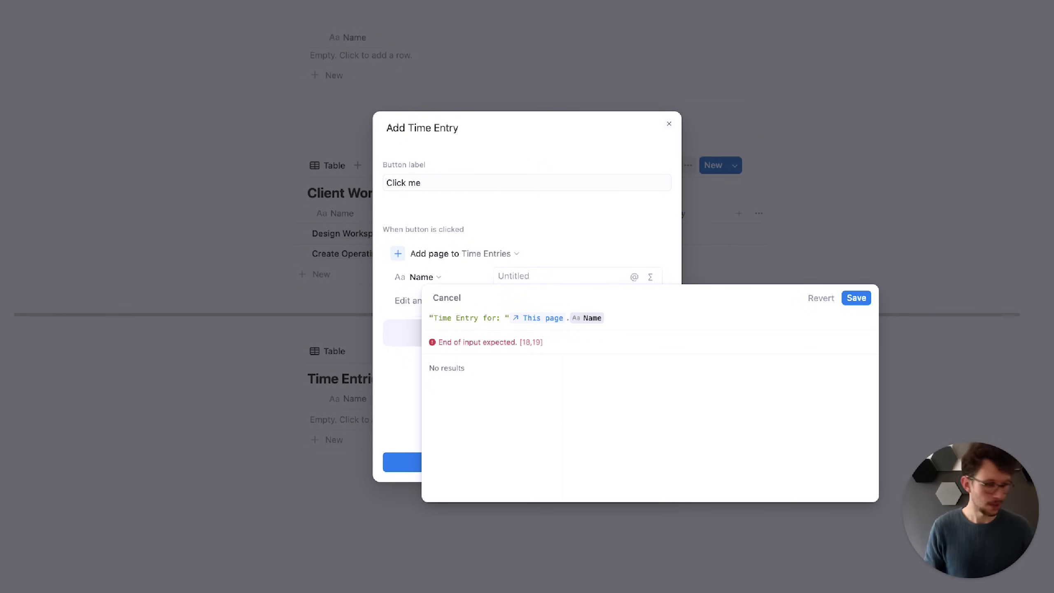
text(+)
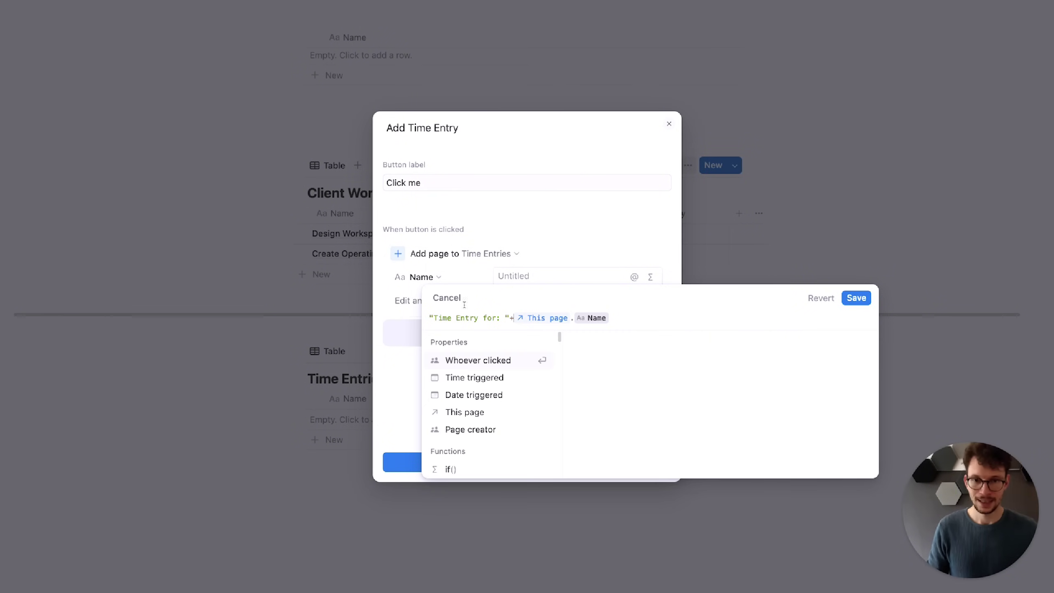
click(856, 298)
click(525, 462)
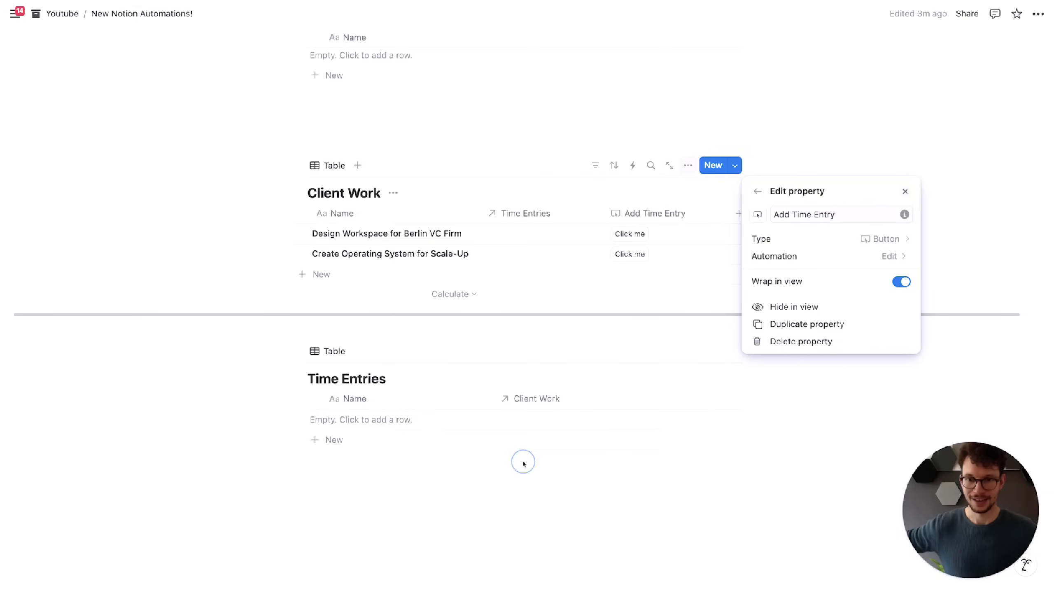
Step: Close the property settings and run the Add Time Entry button for both Client Work entries
click(188, 395)
click(630, 234)
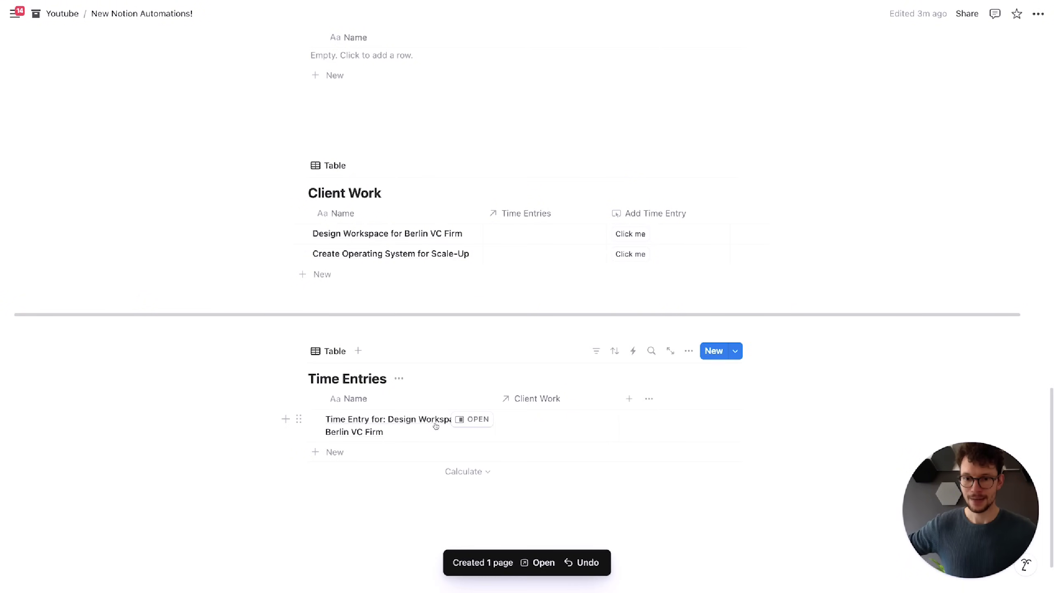
click(630, 254)
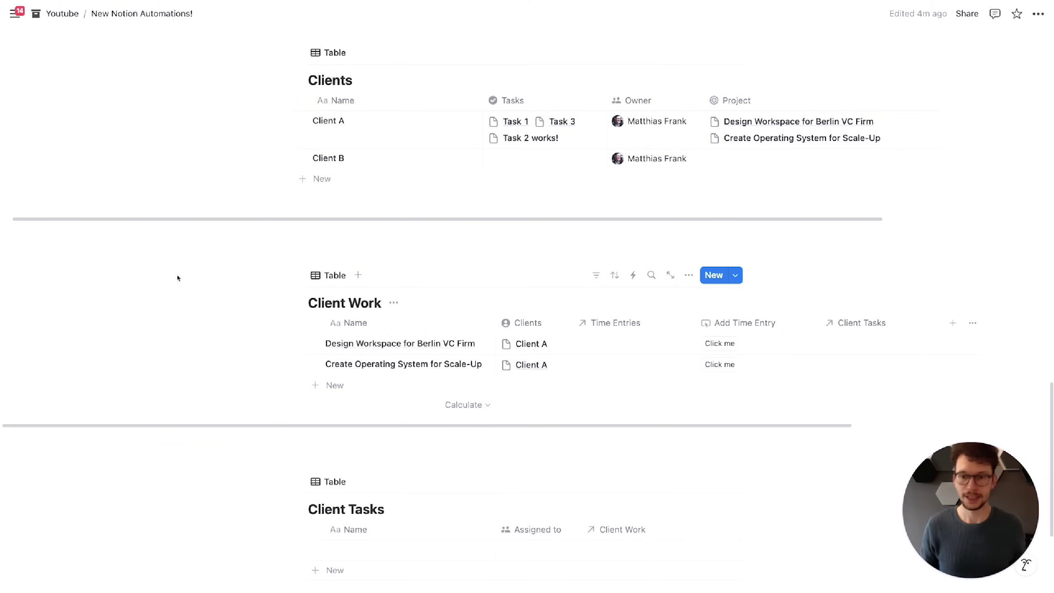
Step: Start a Client Work database automation named "Set Onboarding Tasks" with the Page added trigger
scroll(275, 299, down, 3)
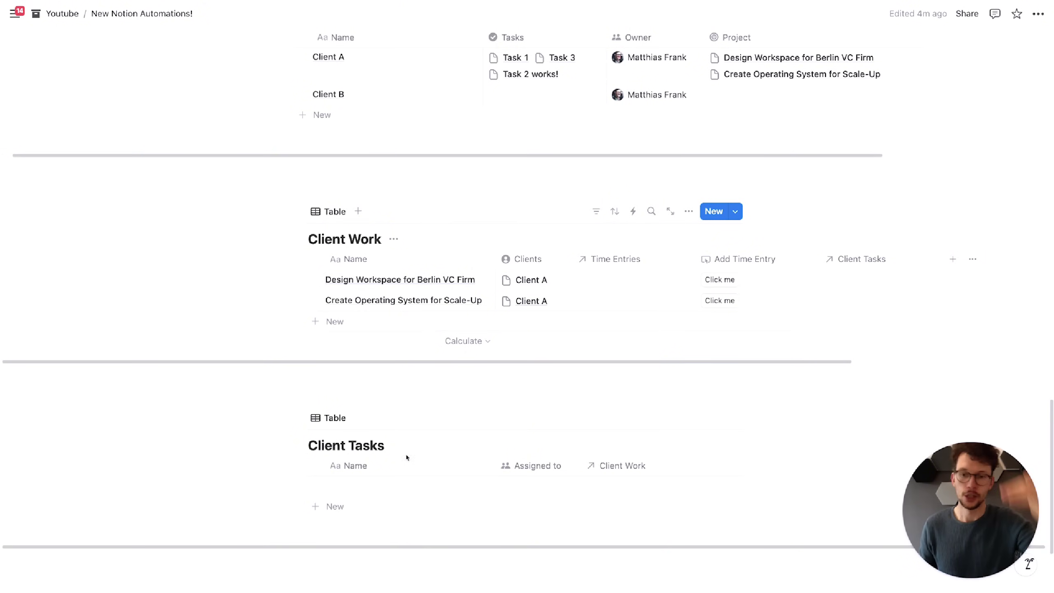
scroll(409, 490, up, 5)
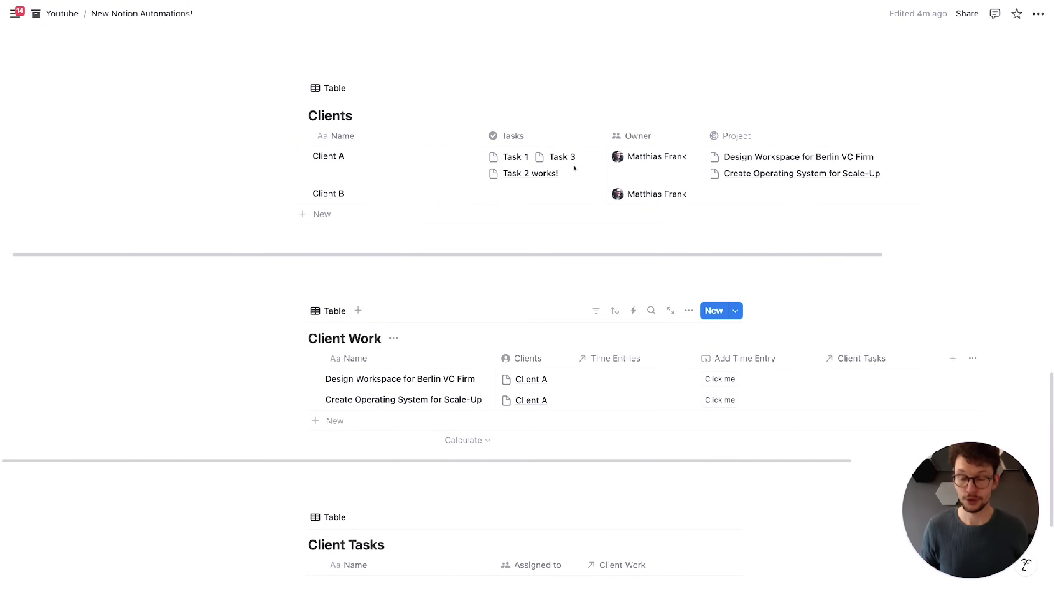
scroll(539, 178, down, 3)
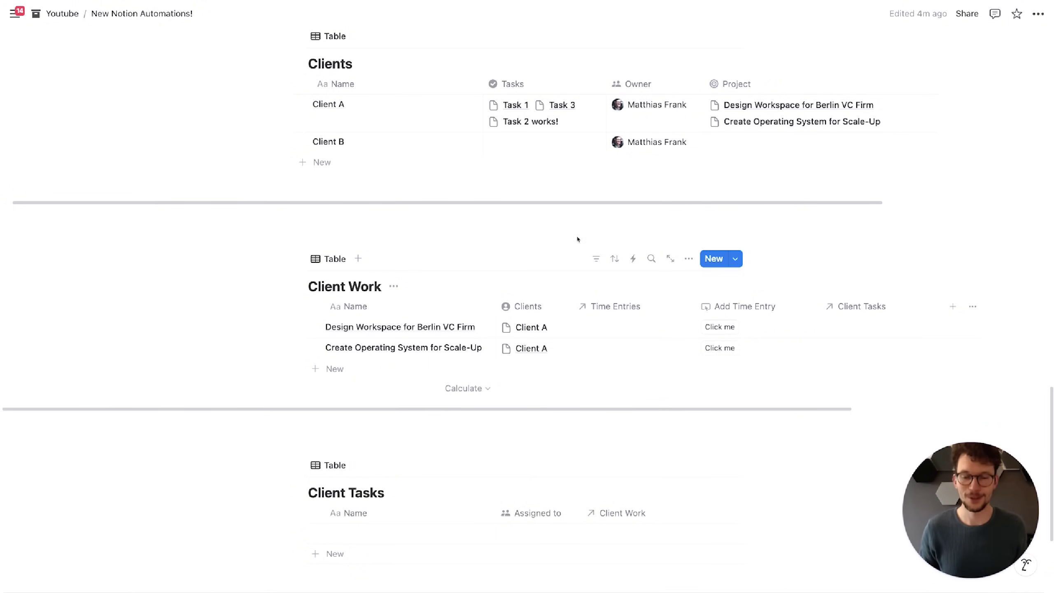
click(633, 259)
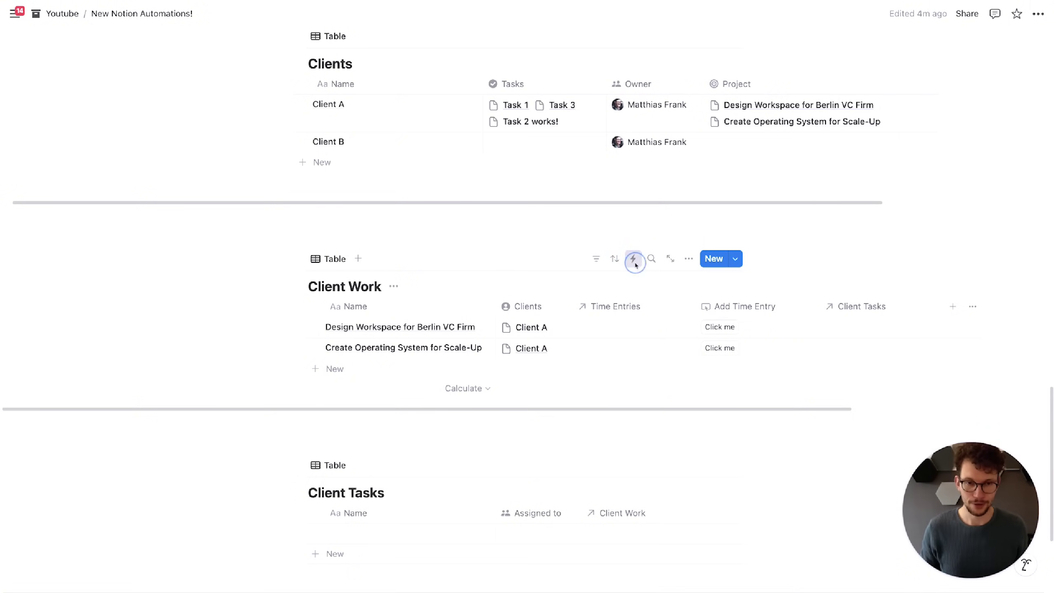
click(493, 132)
text(Set Onboarding Tasks)
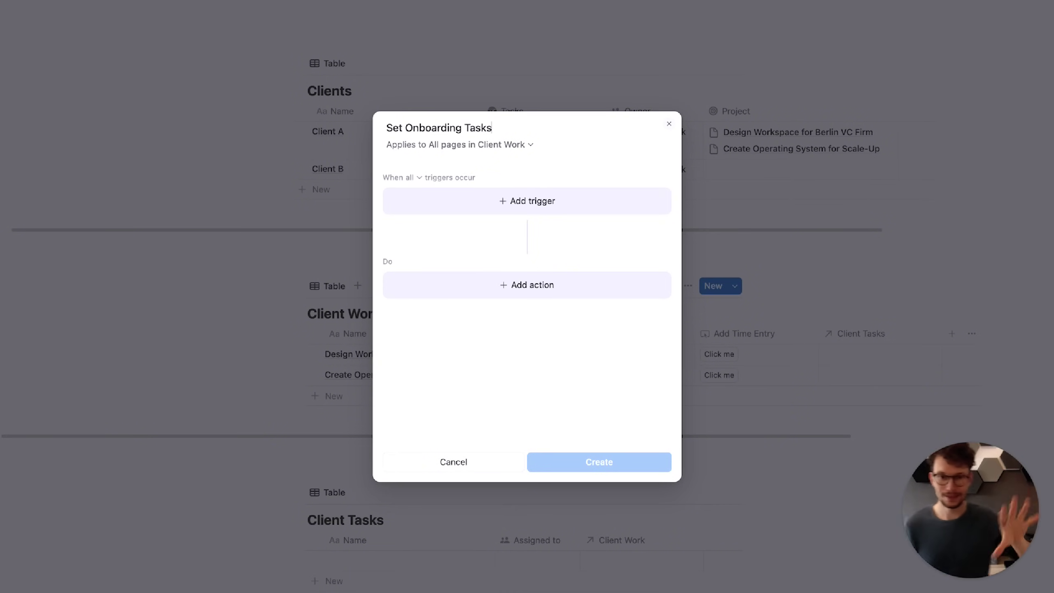
click(552, 199)
click(513, 258)
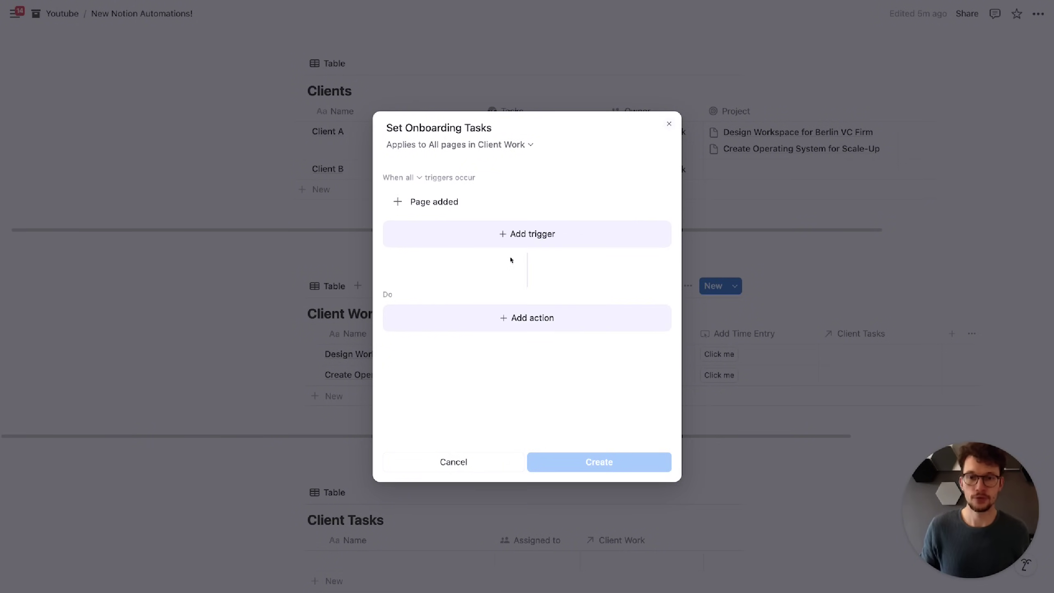
Step: Add a Define custom variables action to the automation and name its variable "client"
click(505, 323)
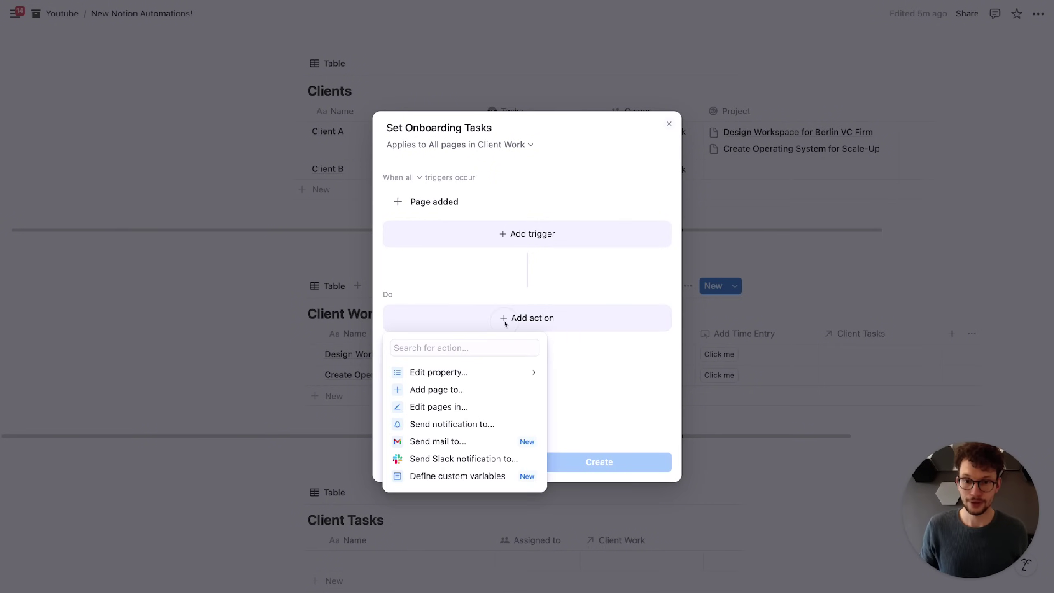
click(464, 478)
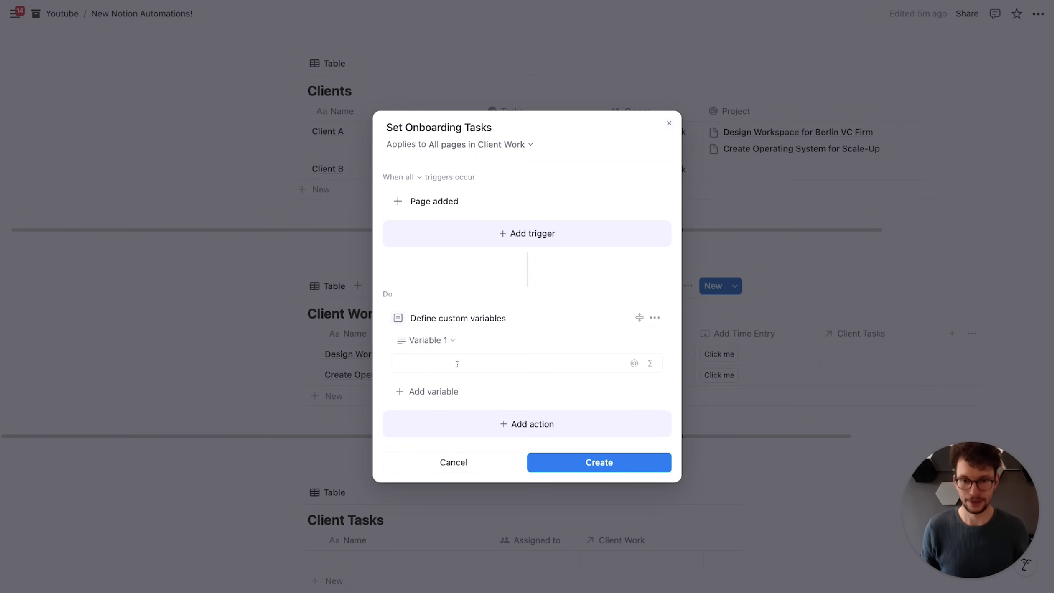
click(441, 341)
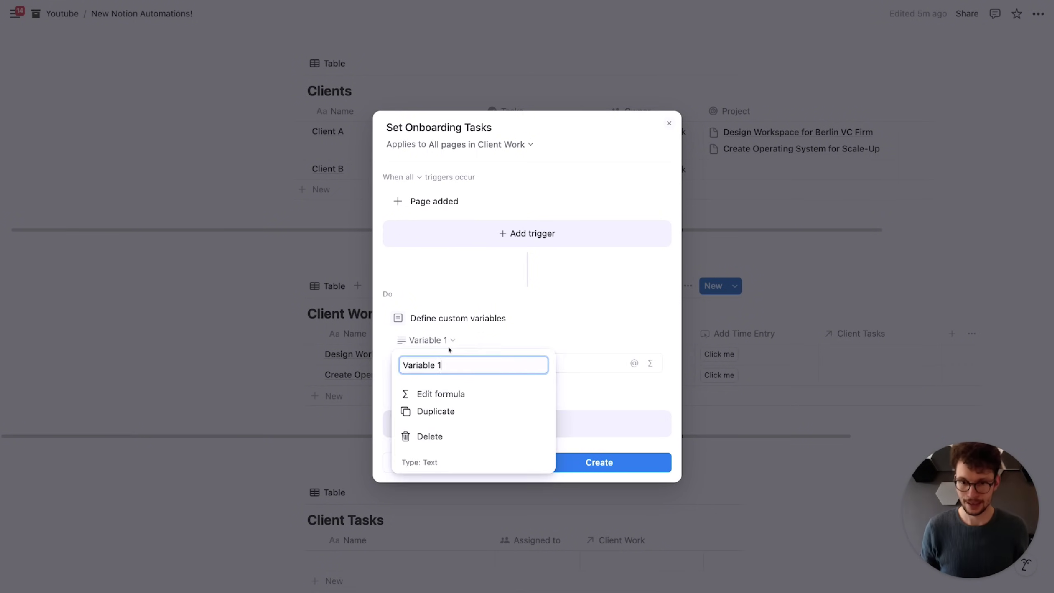
key(super+a)
text(client)
key(Return)
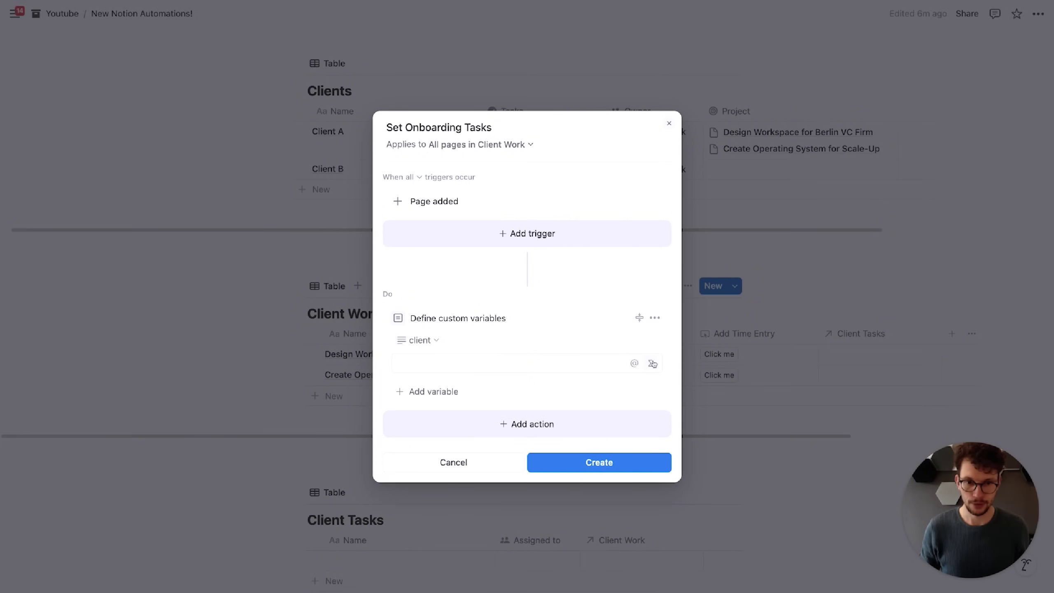
Step: Define the client variable with the formula Trigger page.Clients and save it
click(609, 358)
click(473, 407)
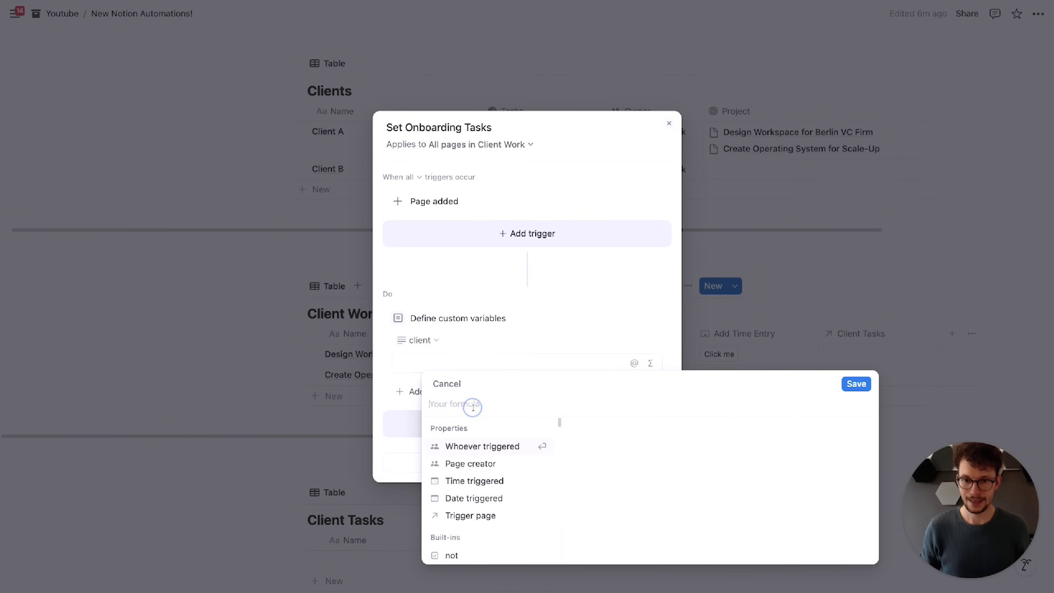
click(471, 515)
text(.)
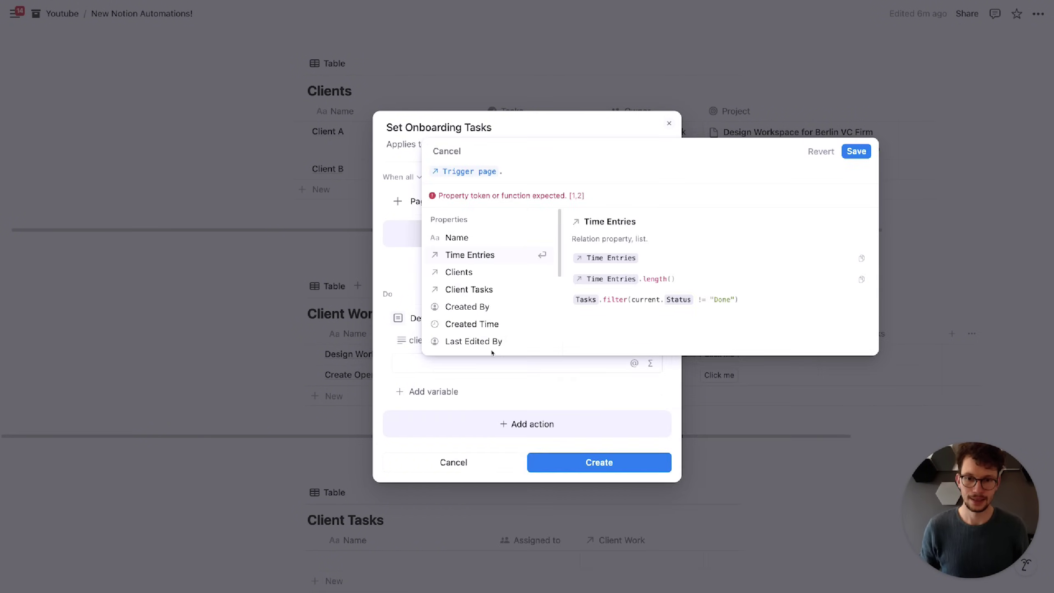
click(487, 274)
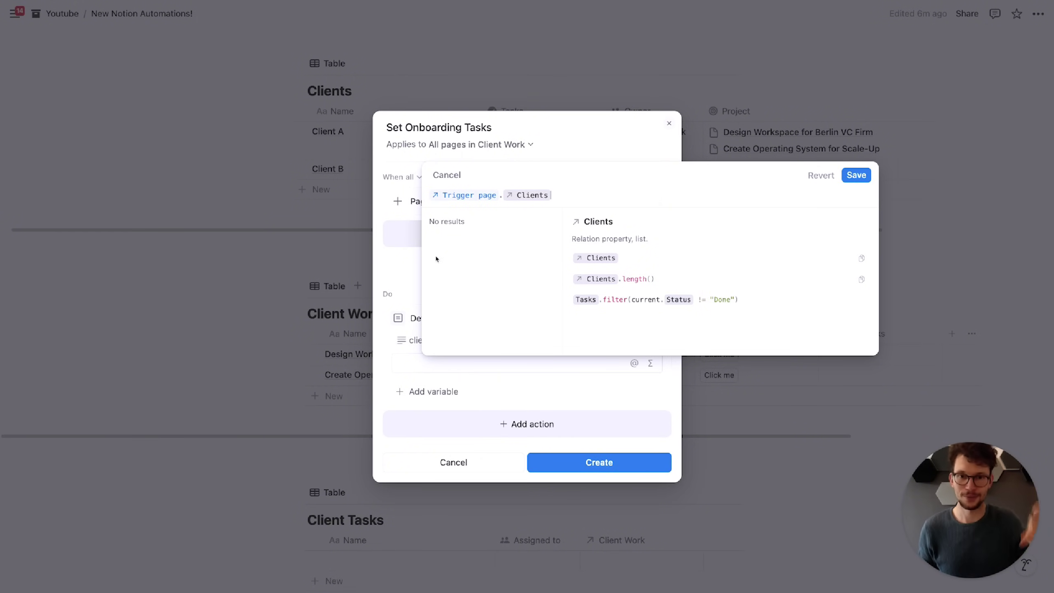
click(856, 175)
Step: Add an action that adds a page to the Client Tasks database in New Notion Automations!
click(472, 431)
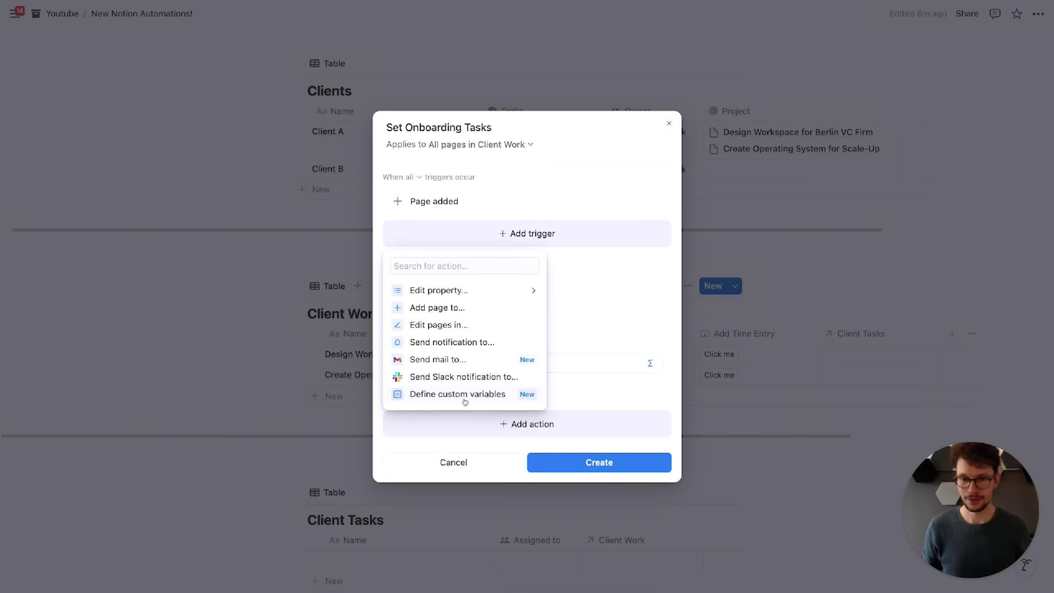
click(462, 308)
click(500, 410)
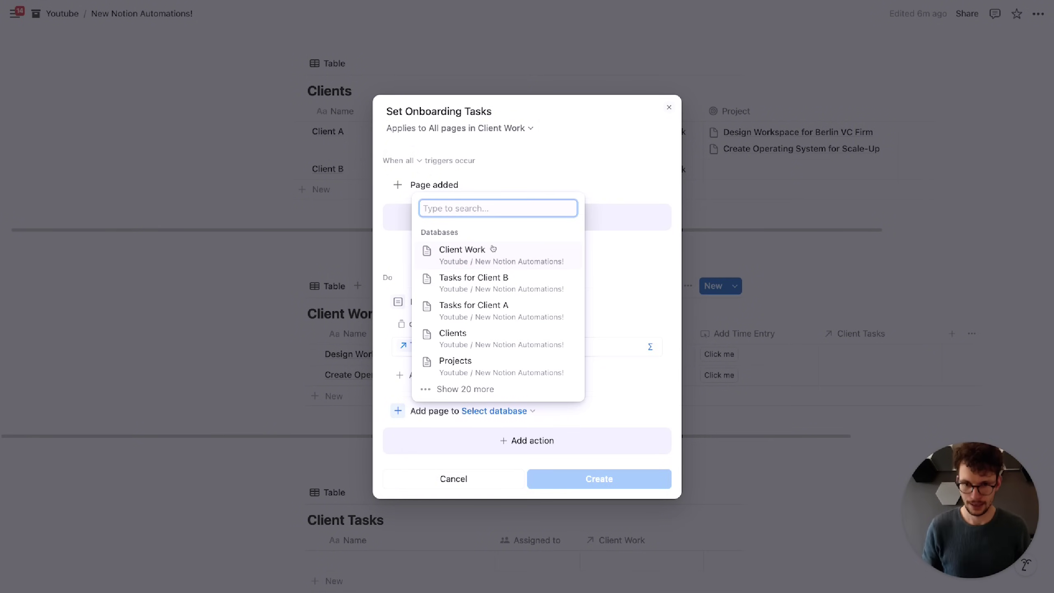
text(client tasks)
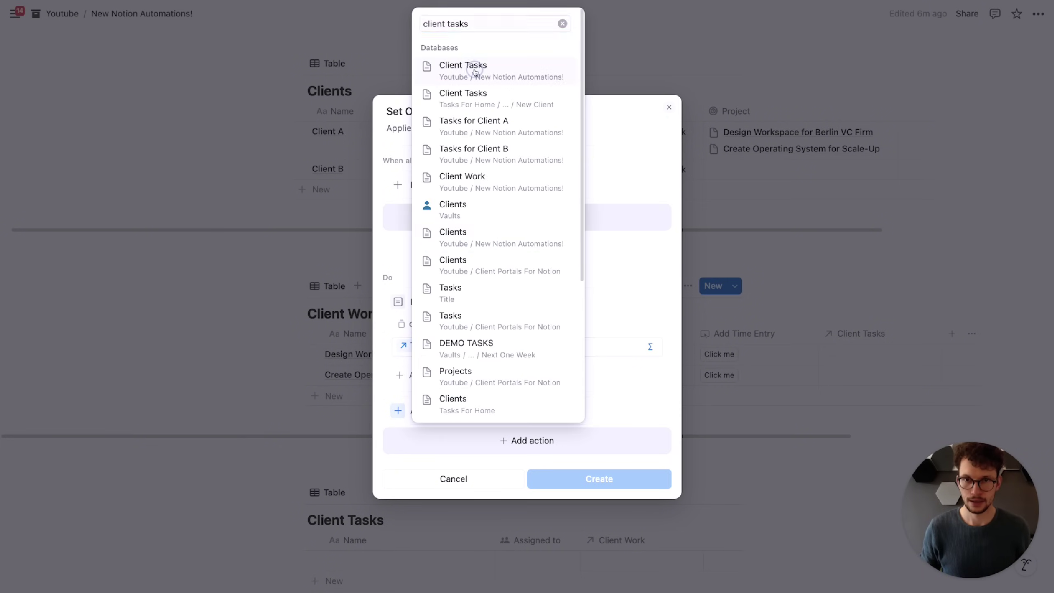
click(478, 72)
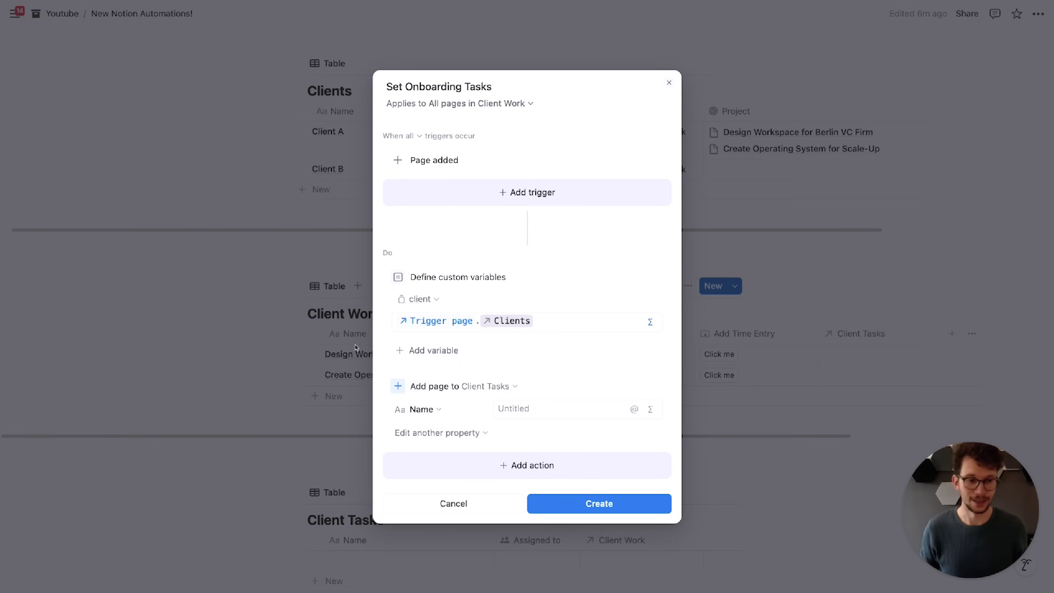
Step: Set the Client Work relation of the new Client Tasks page to Trigger page
click(448, 434)
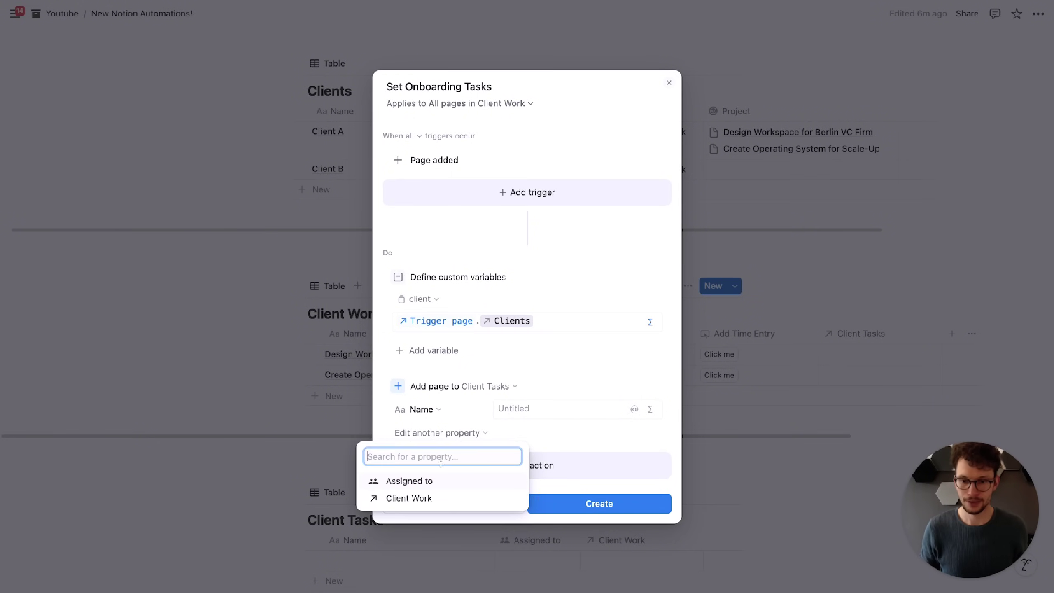
click(434, 498)
click(536, 422)
click(547, 491)
click(498, 347)
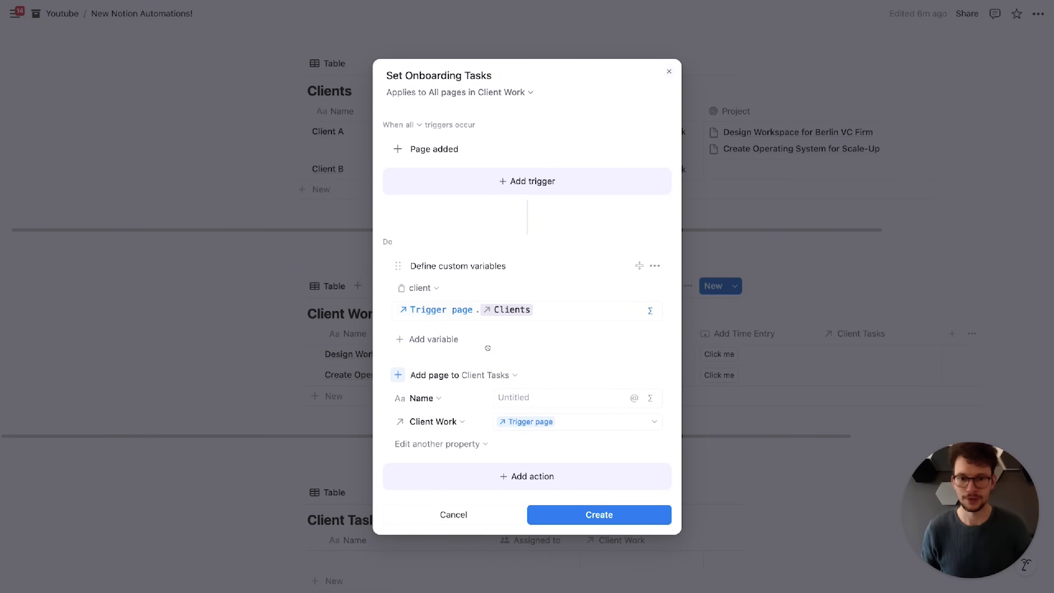
Step: Set the new Client Tasks page's Assigned to property with the formula client.first().Owner and create the Set Onboarding Tasks automation
click(440, 450)
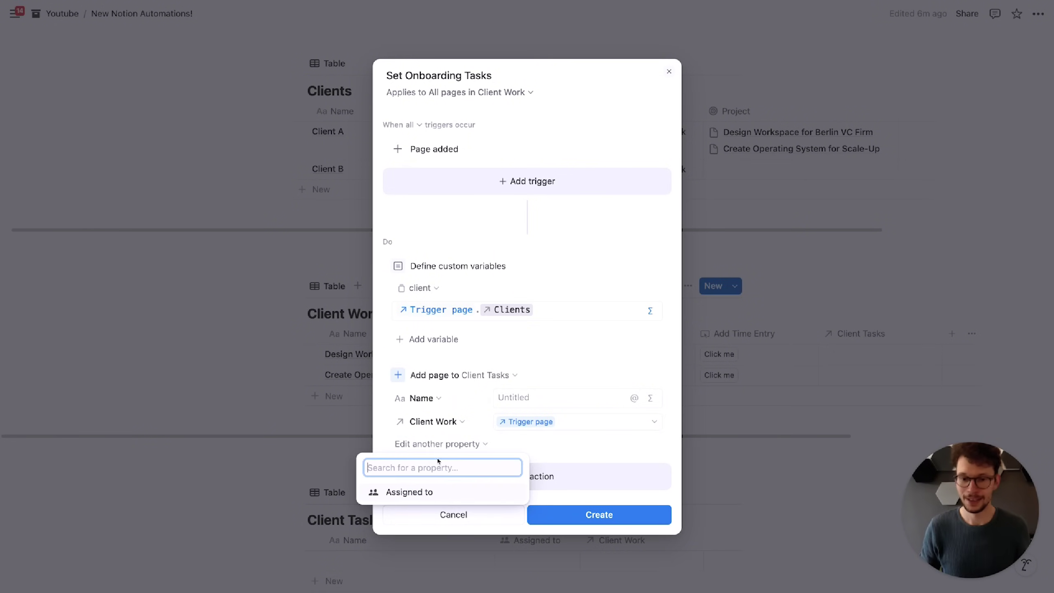
click(444, 492)
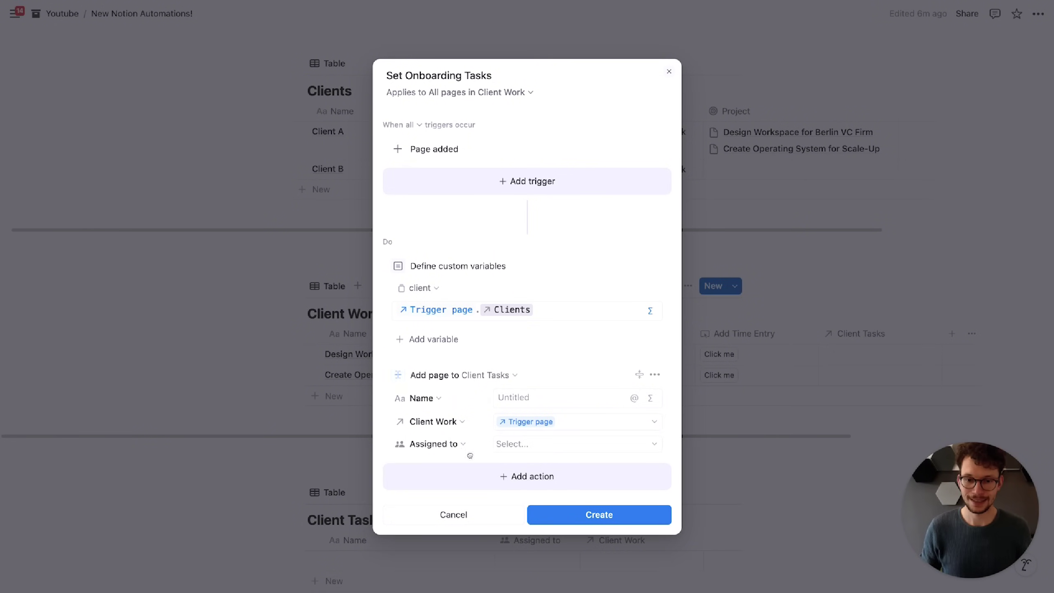
click(524, 444)
click(574, 425)
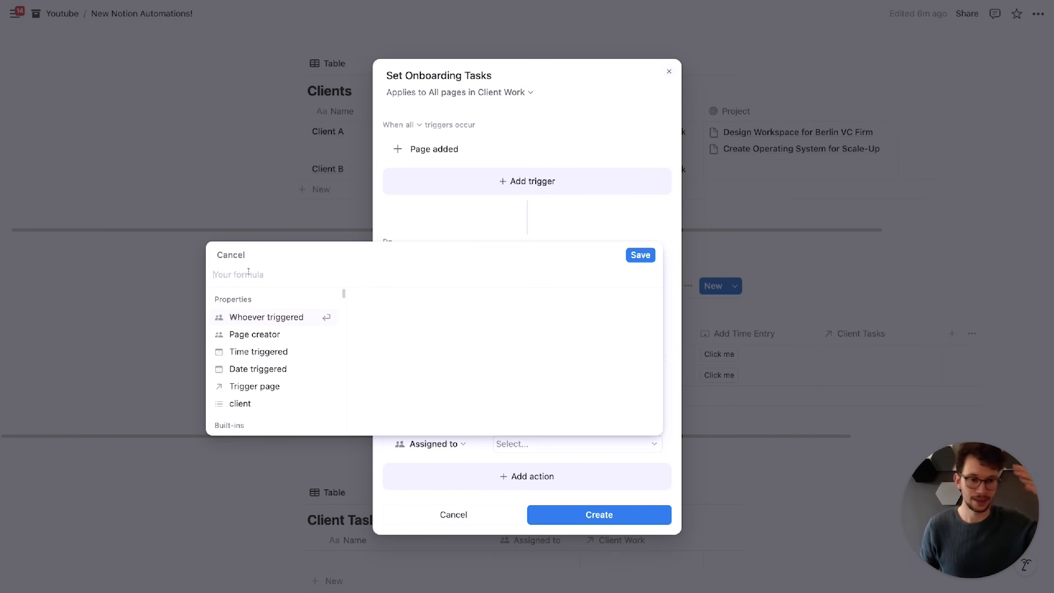
click(240, 403)
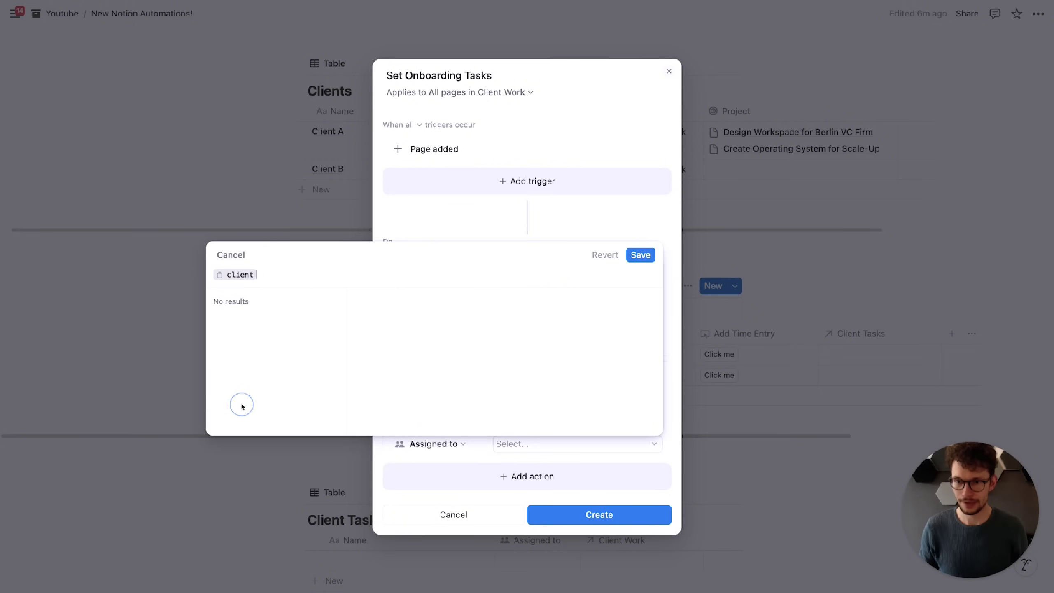
text(.first())
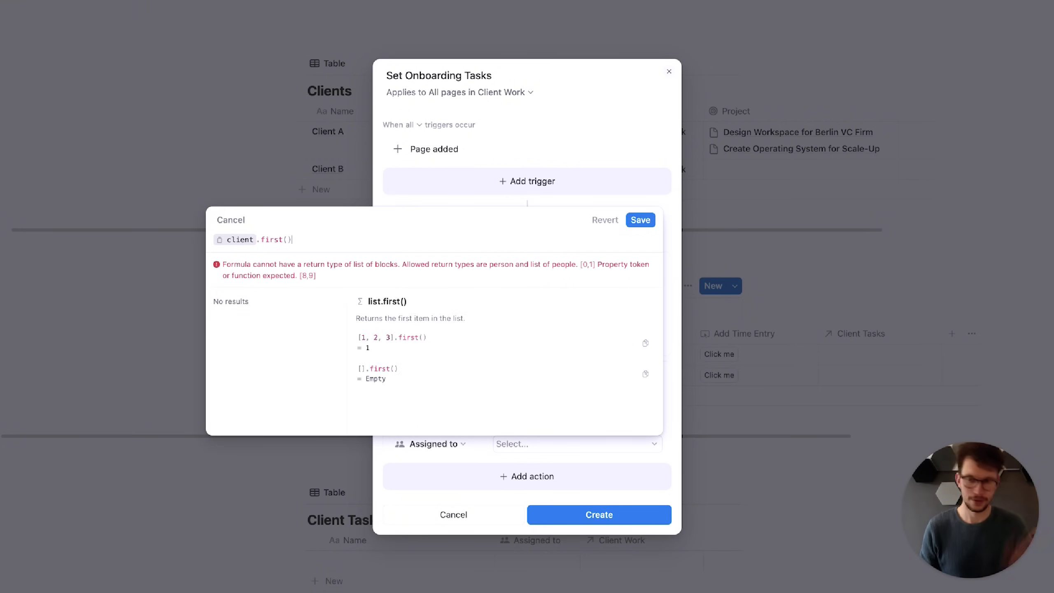
text(.)
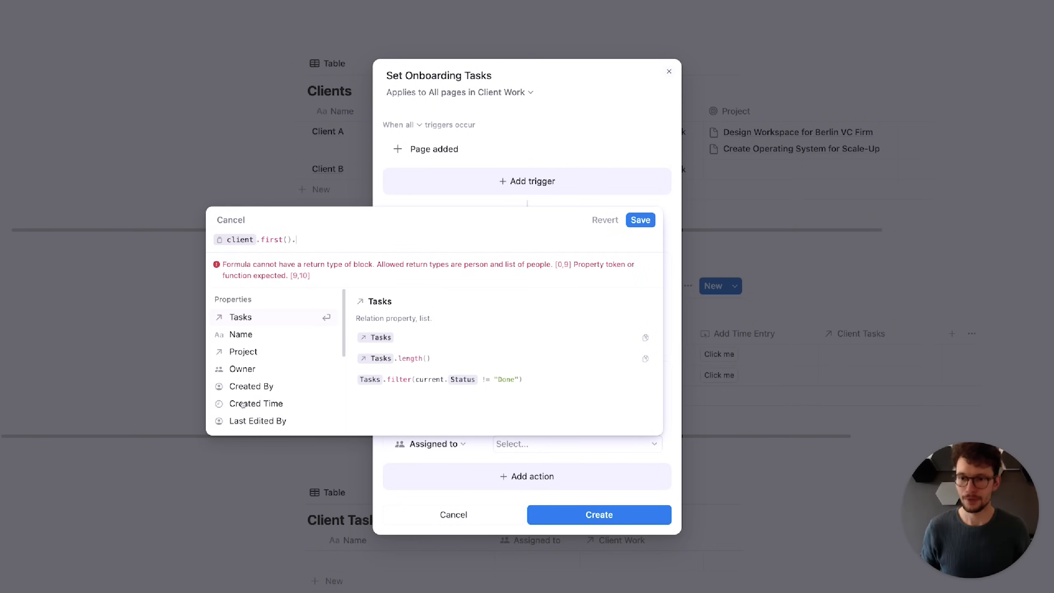
click(250, 368)
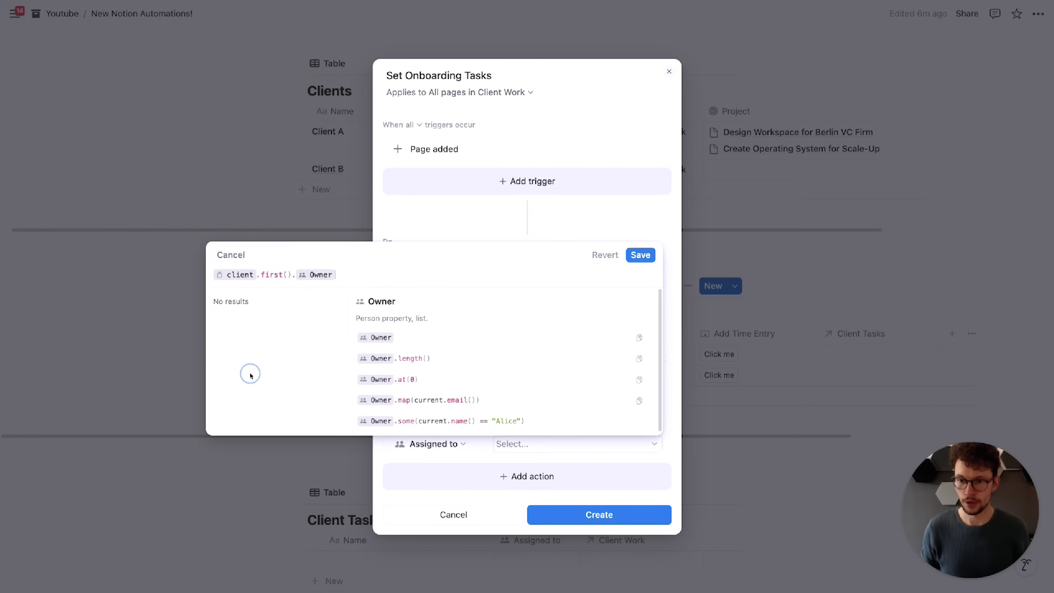
click(653, 258)
click(598, 515)
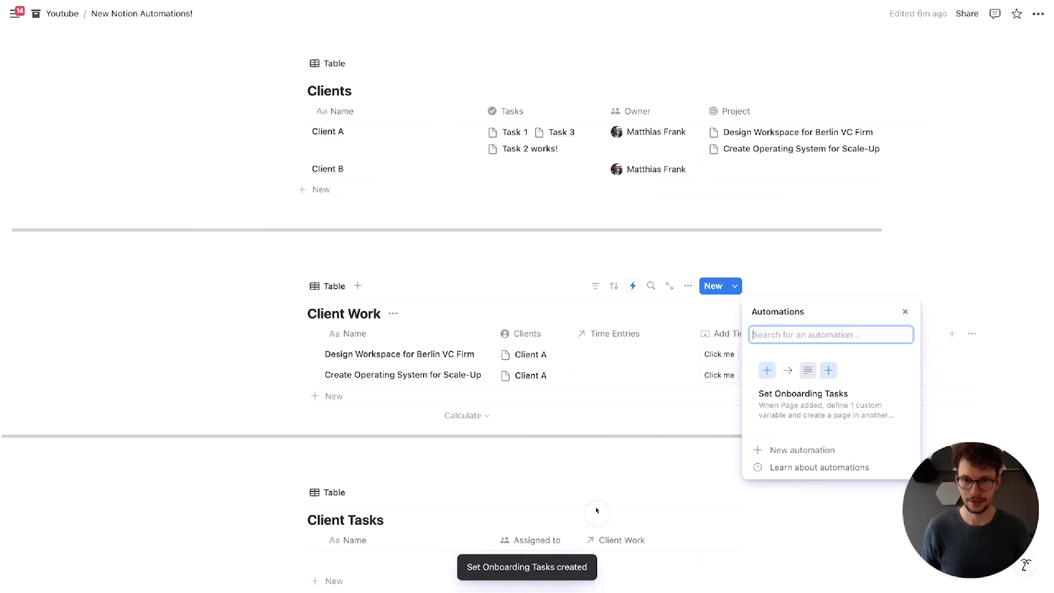
click(210, 279)
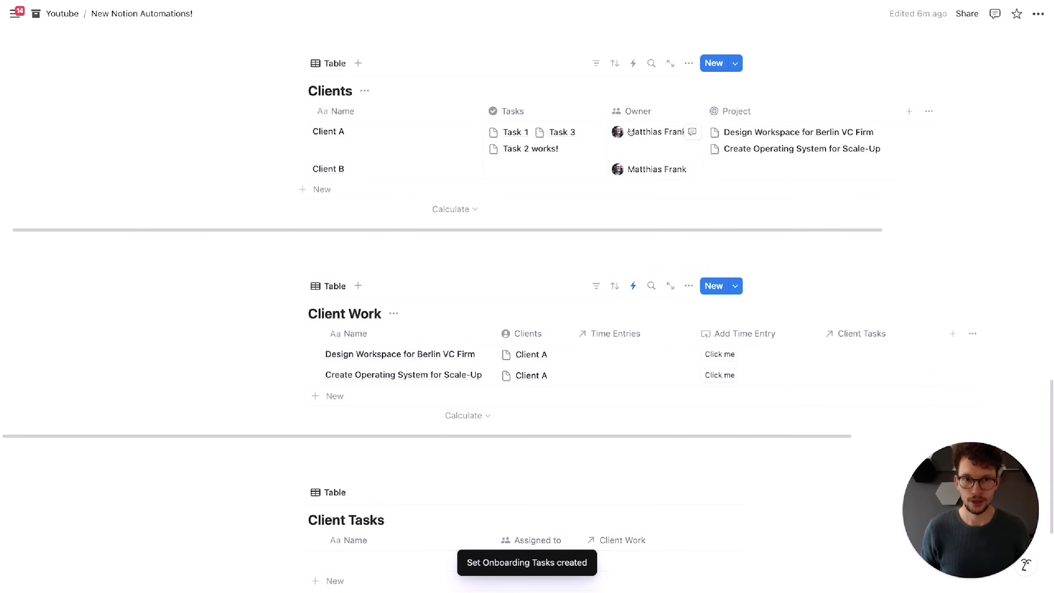
Step: Create a new Client Work page named "Test Project" in Client B's Project relation and check the Client Tasks table
click(747, 177)
text(Test Project)
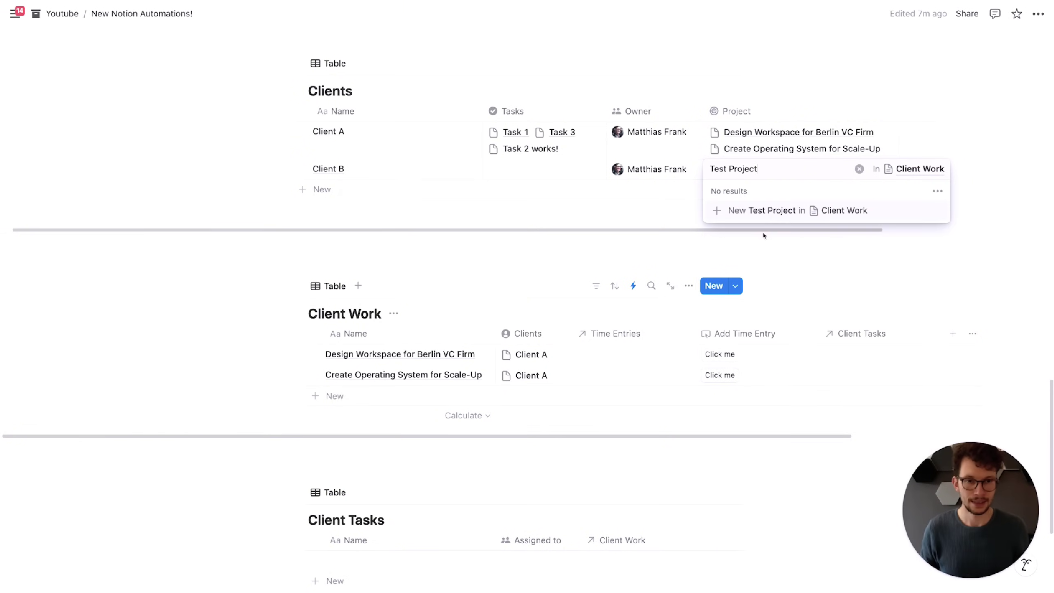
click(761, 210)
click(203, 180)
scroll(203, 181, down, 5)
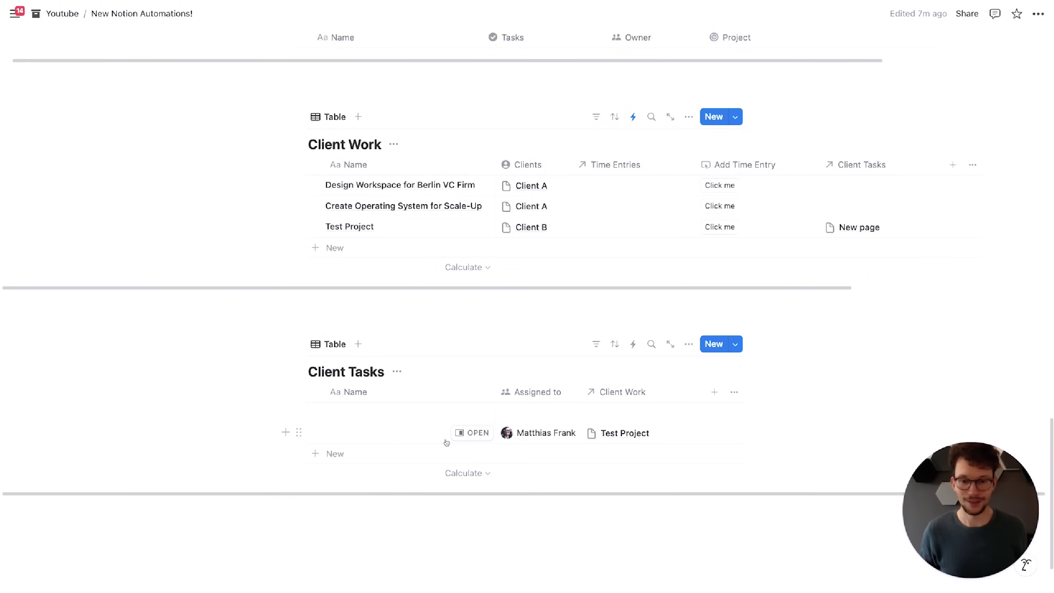
scroll(555, 440, up, 5)
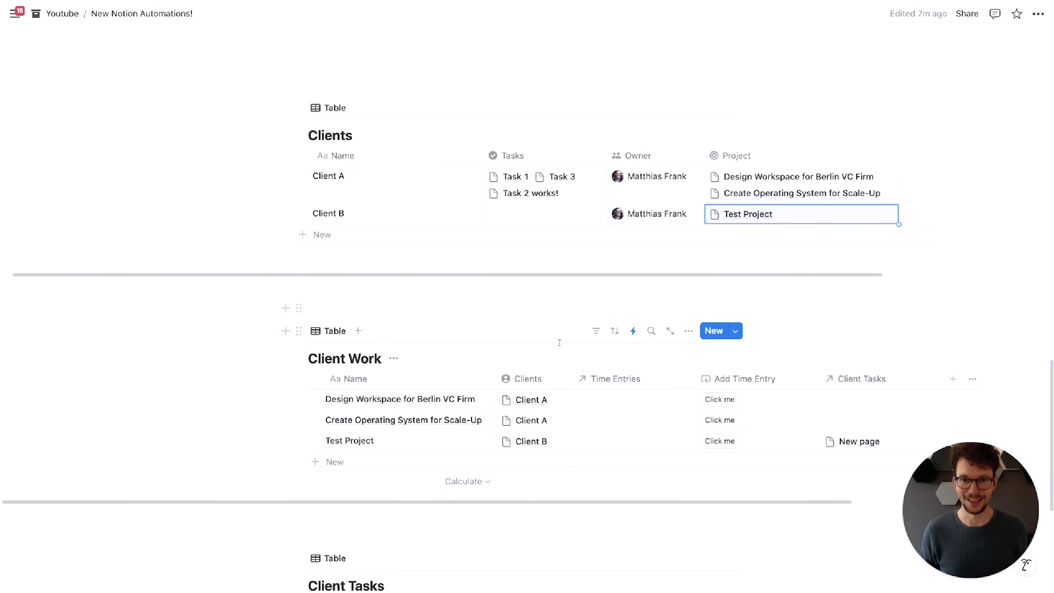
Step: Start a new automation on the Client Work database and name it "Finish Project"
scroll(569, 326, down, 2)
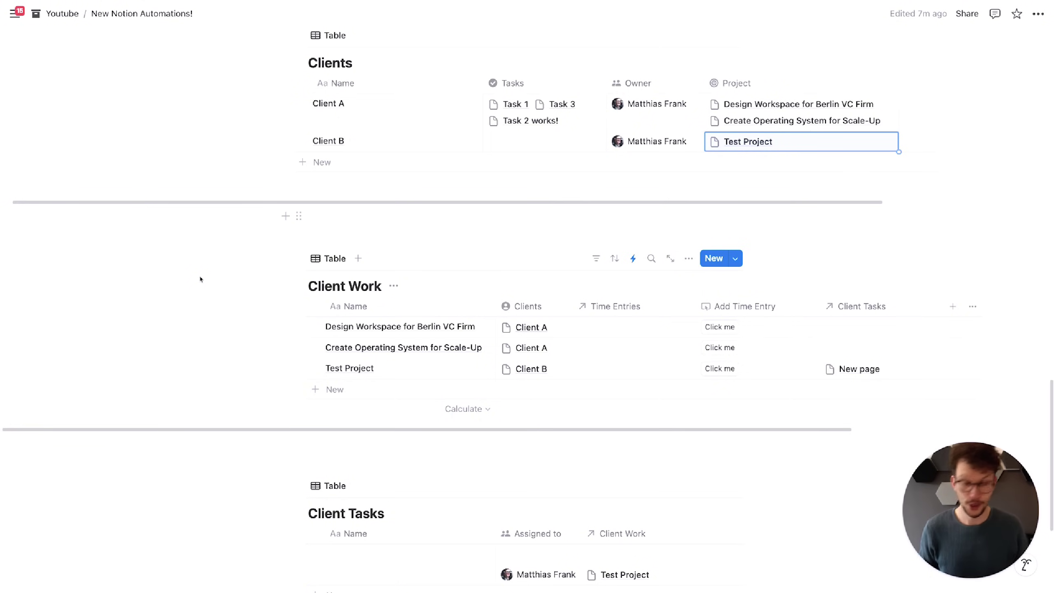
scroll(219, 307, down, 1)
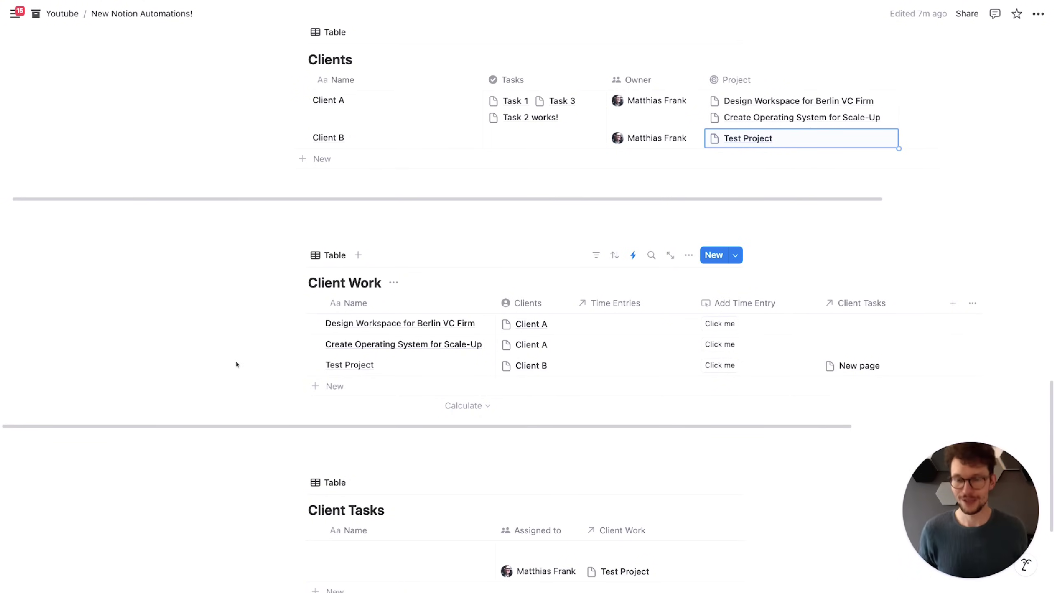
scroll(236, 364, down, 1)
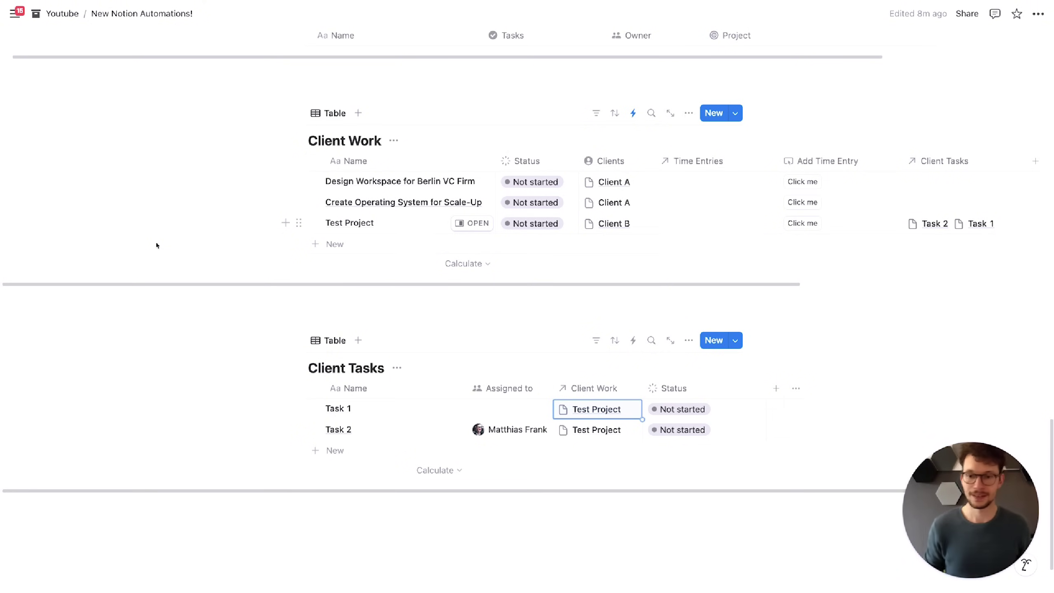
click(632, 113)
click(807, 306)
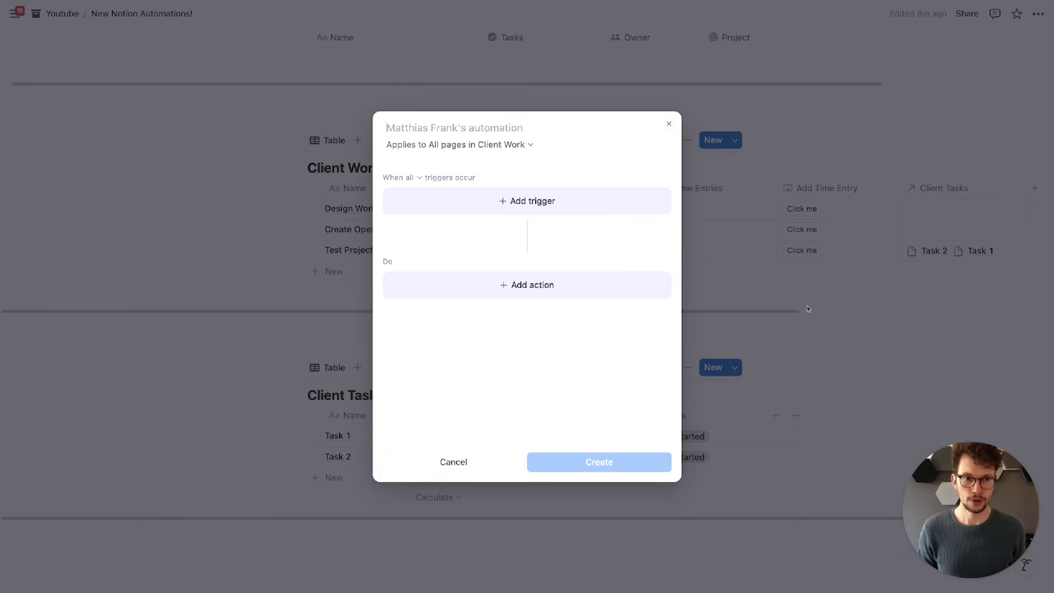
text(Finish Project)
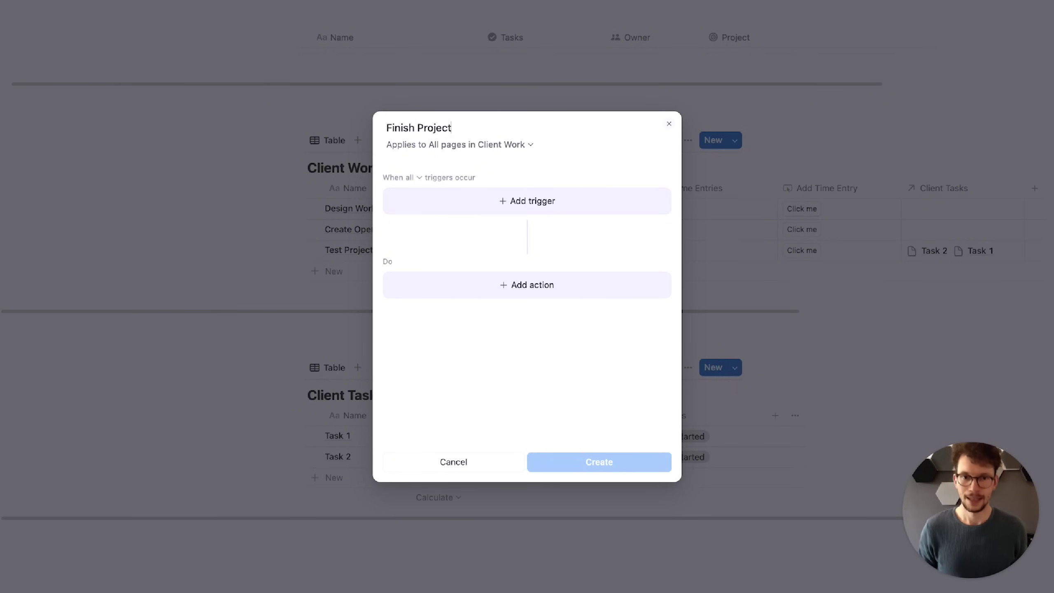
Step: Add a trigger that fires when Status is set to Complete only
click(531, 201)
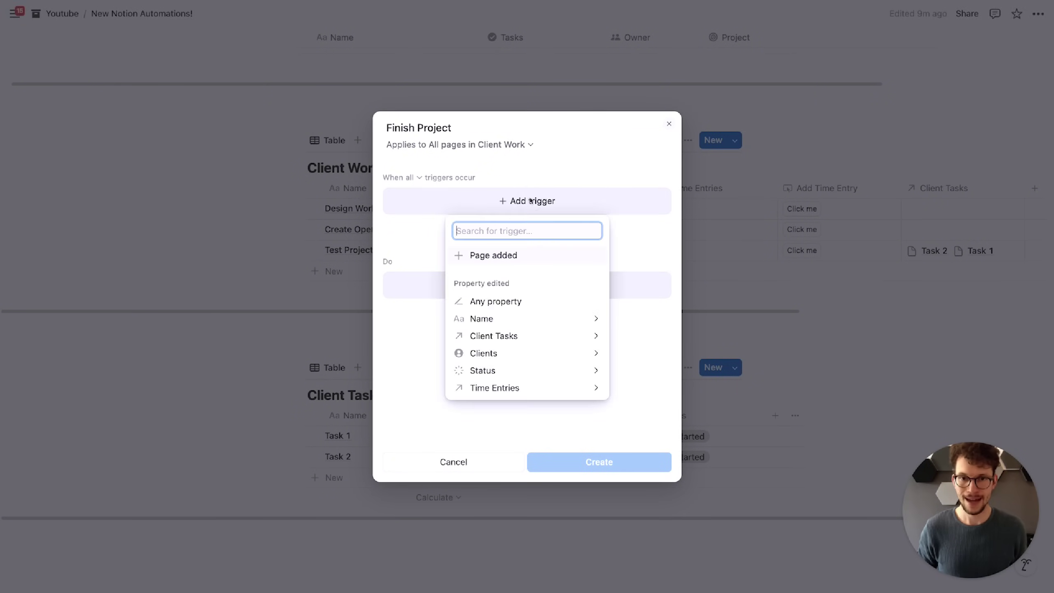
click(503, 368)
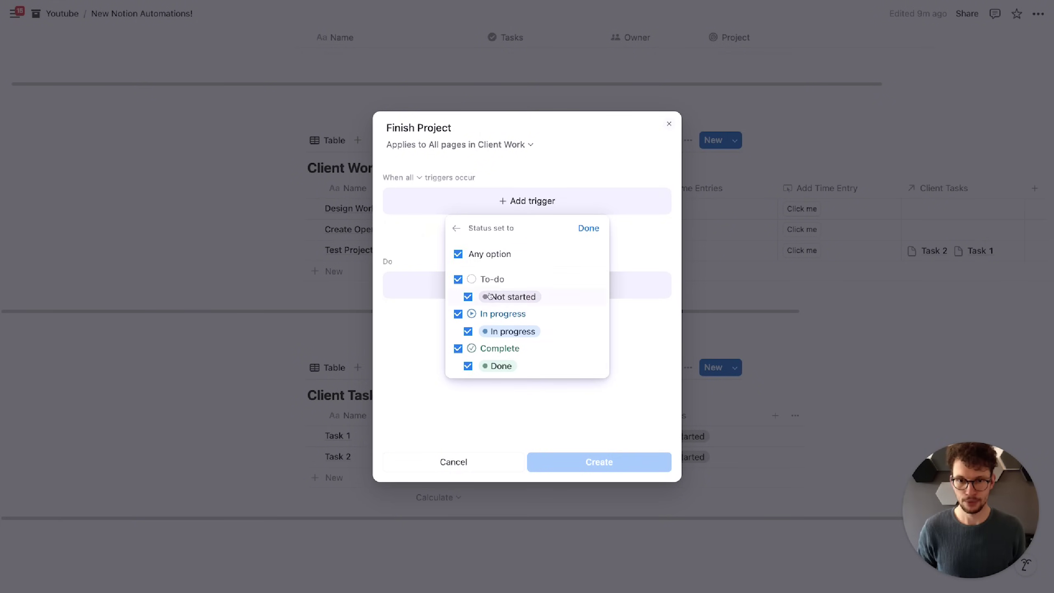
click(458, 254)
click(458, 348)
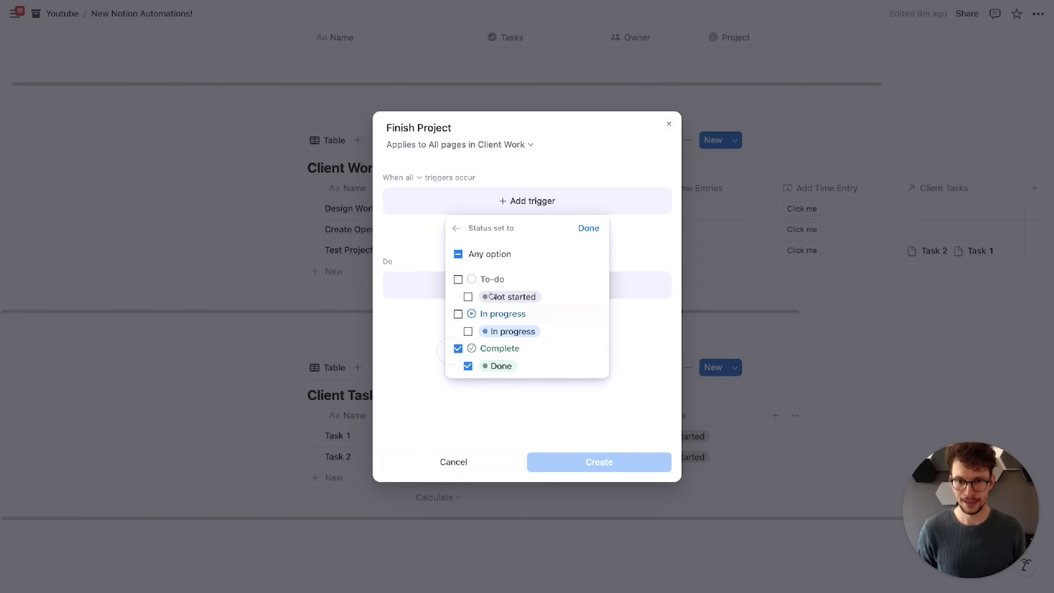
click(583, 226)
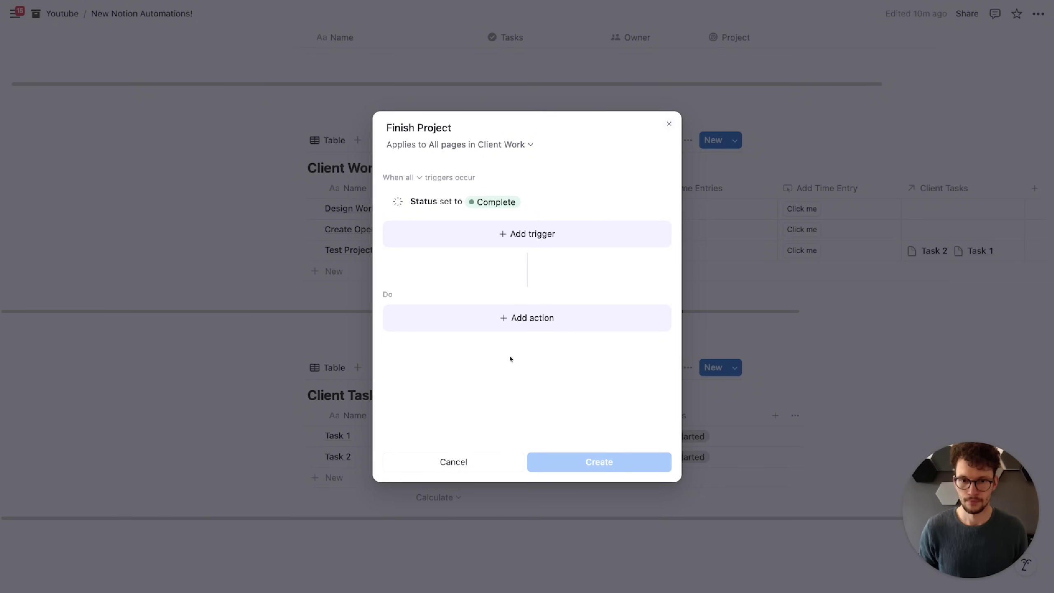
Step: Add a Define custom variables action to the Finish Project automation and name its variable "tasks"
click(522, 327)
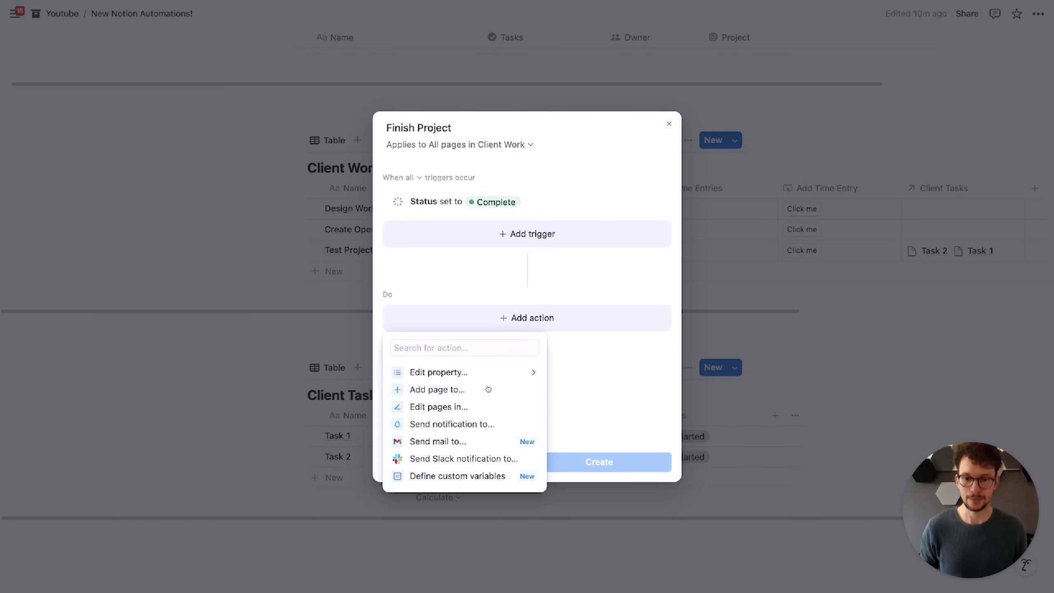
click(450, 478)
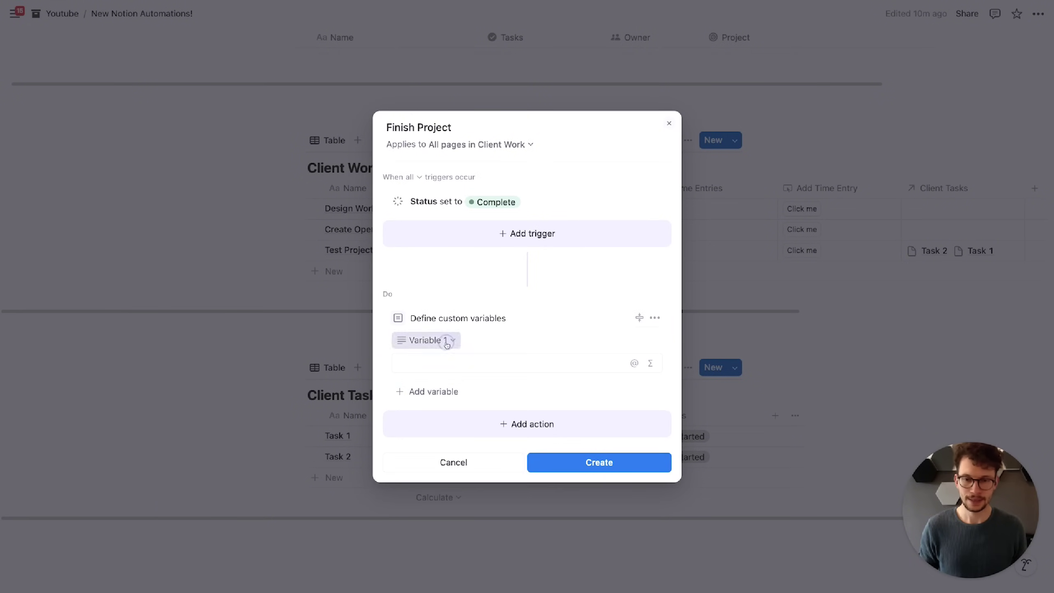
click(447, 344)
key(super+a)
text(tasks)
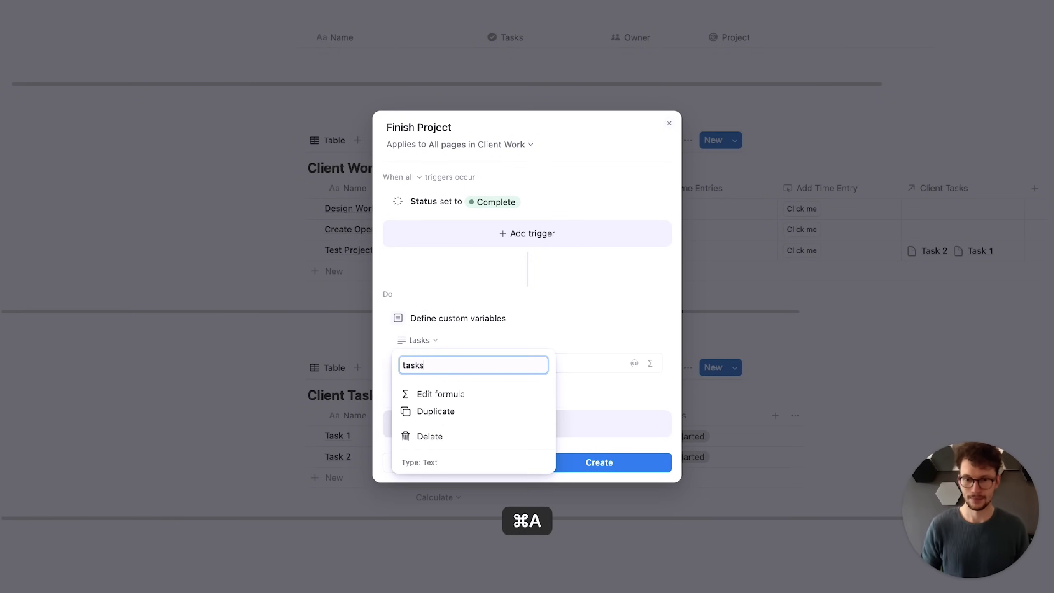
Step: Define the tasks variable with the formula Trigger page.Client Tasks and save it
click(447, 392)
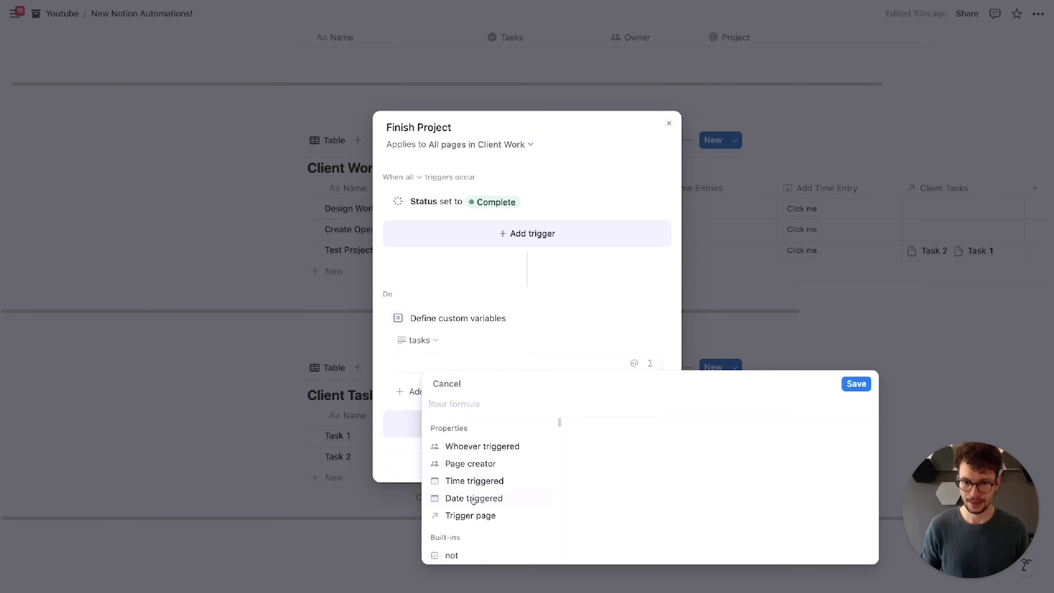
click(471, 515)
text(.tas)
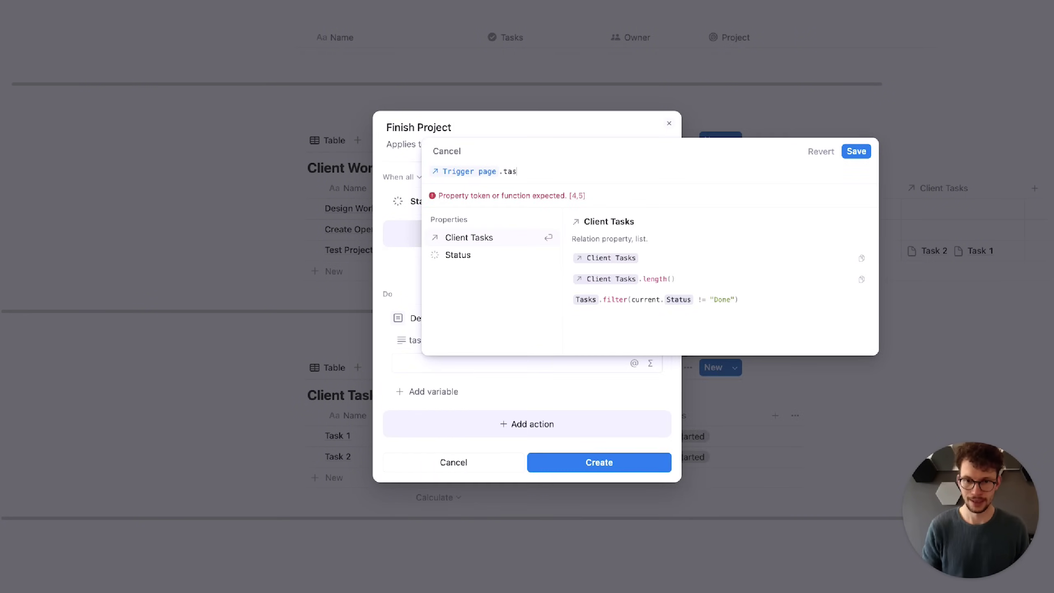
click(487, 240)
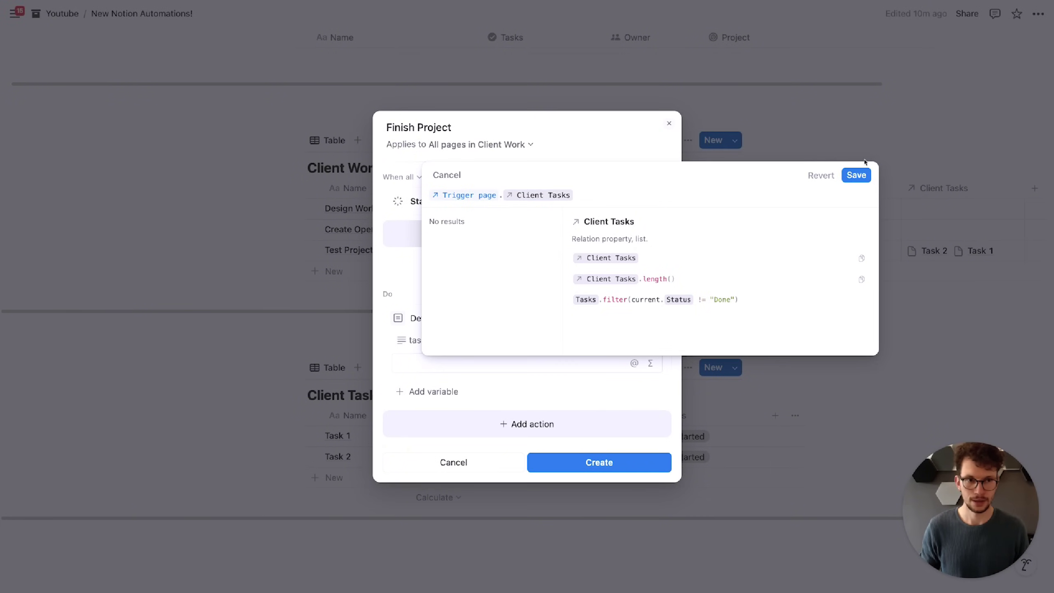
click(856, 175)
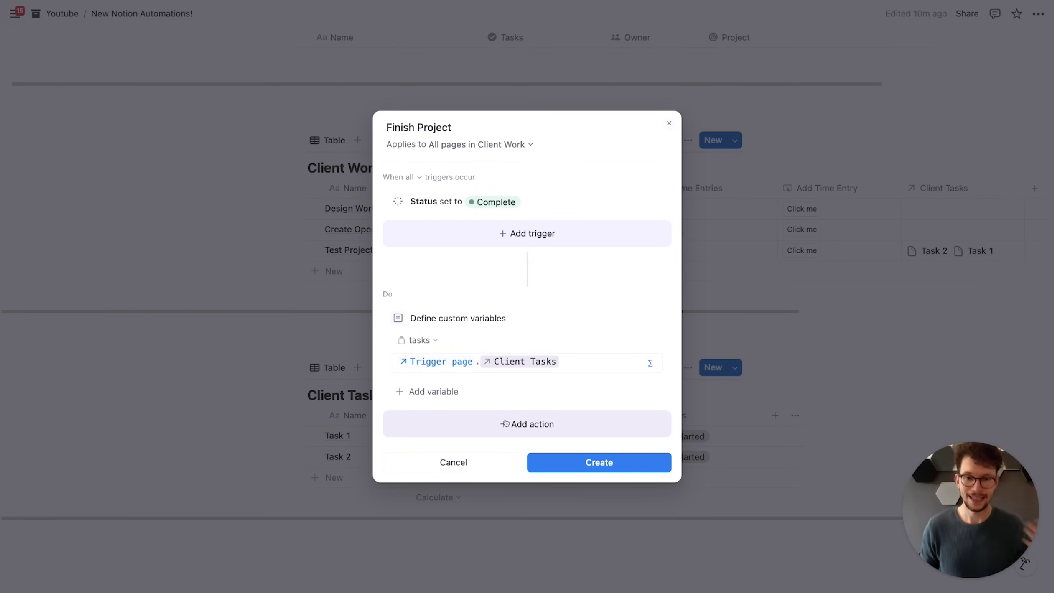
Step: Add an Edit pages action that targets the tasks variable
click(506, 423)
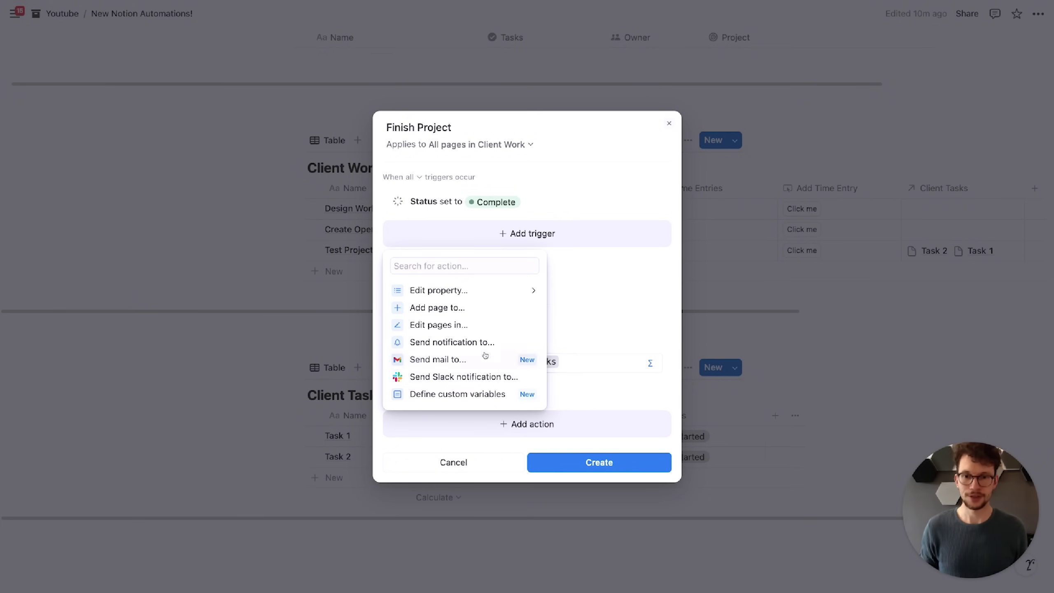
click(449, 327)
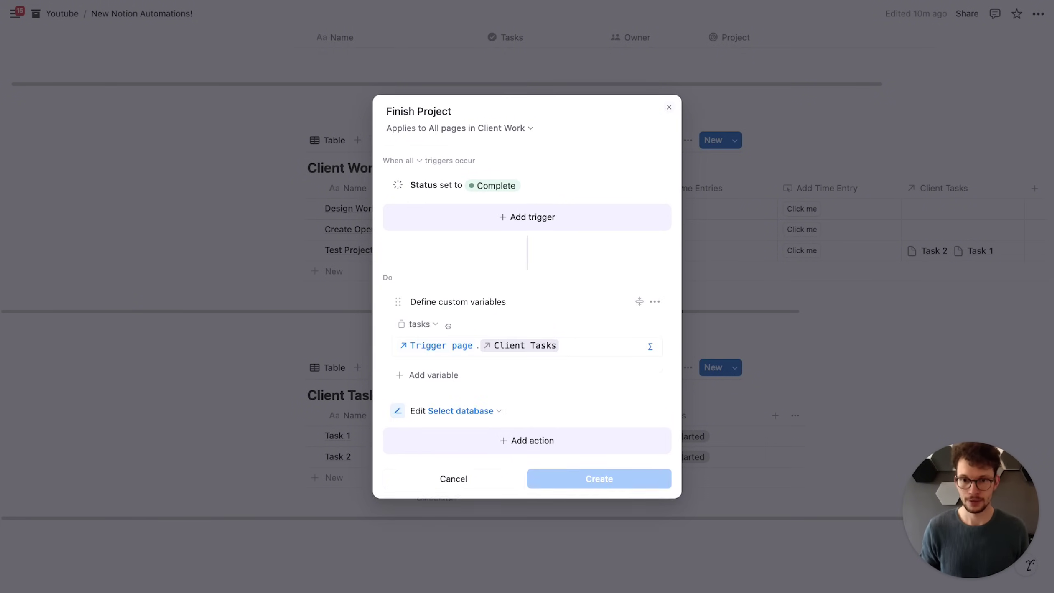
click(452, 410)
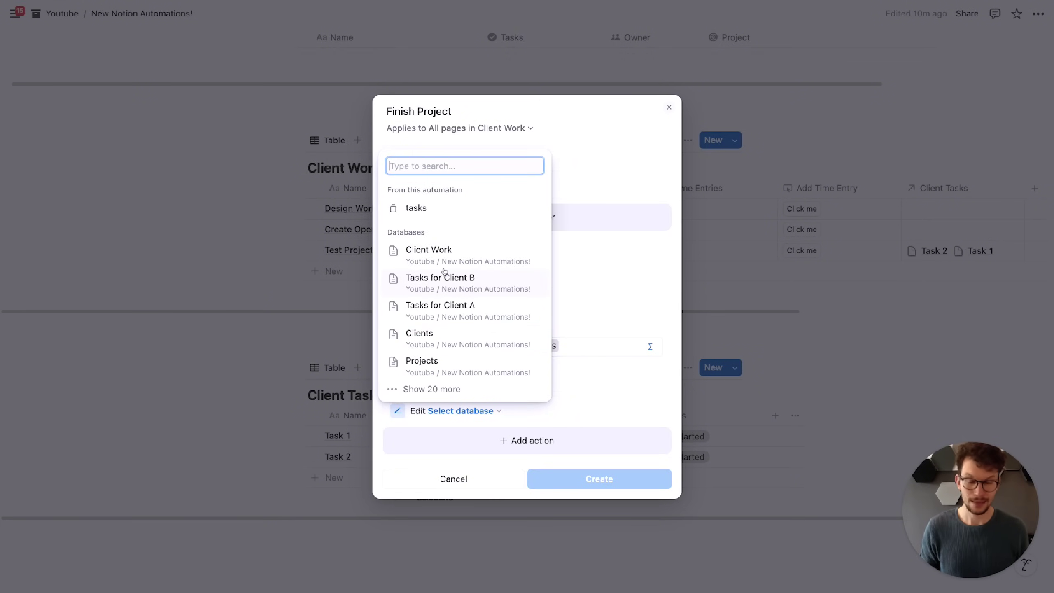
click(416, 208)
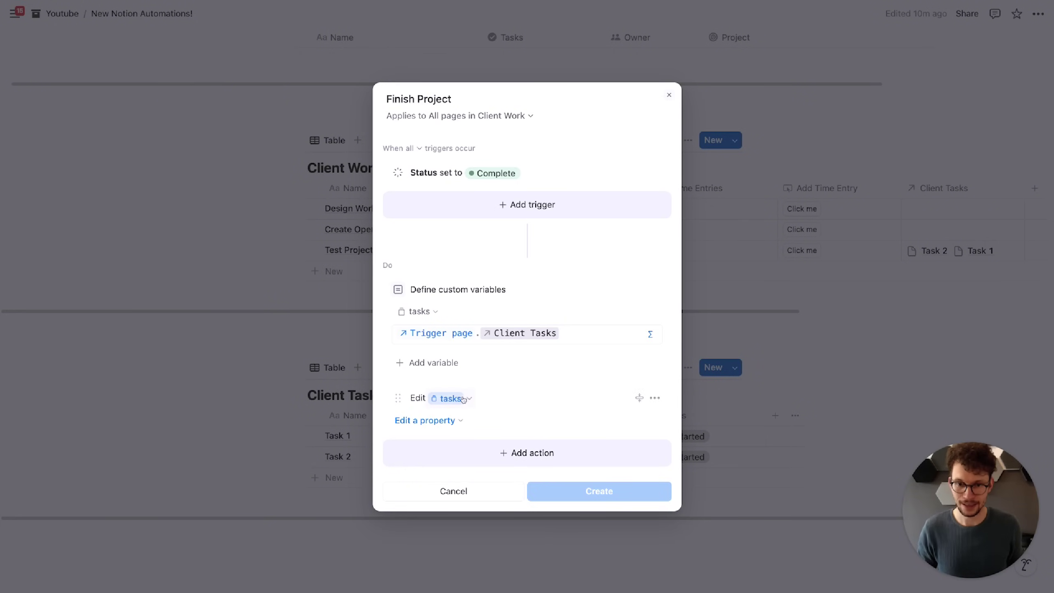
Step: Have the action set the tasks' Status to Done and create the Finish Project automation
click(434, 421)
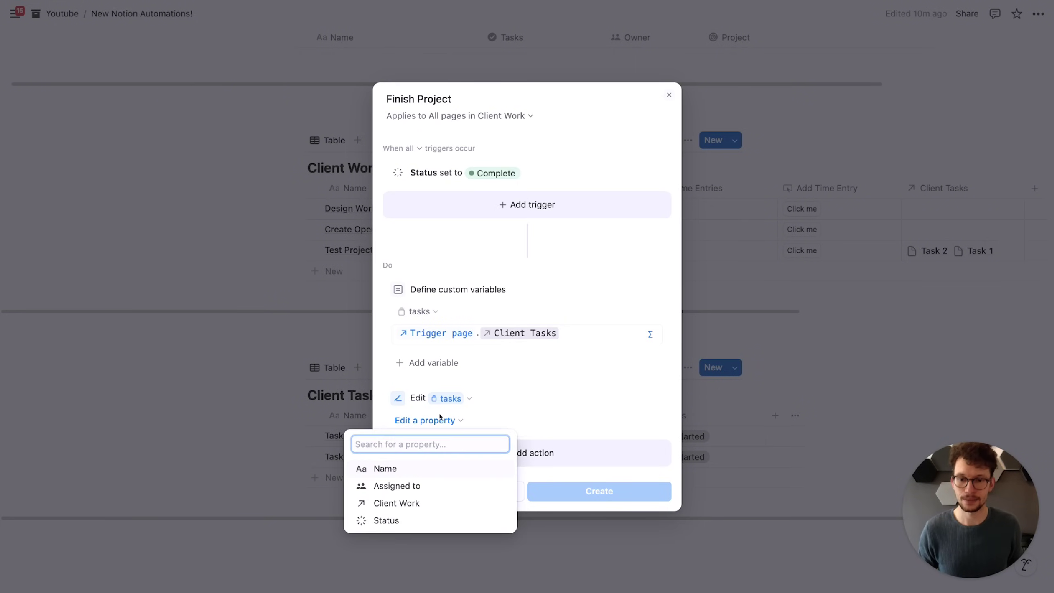
click(419, 519)
click(522, 410)
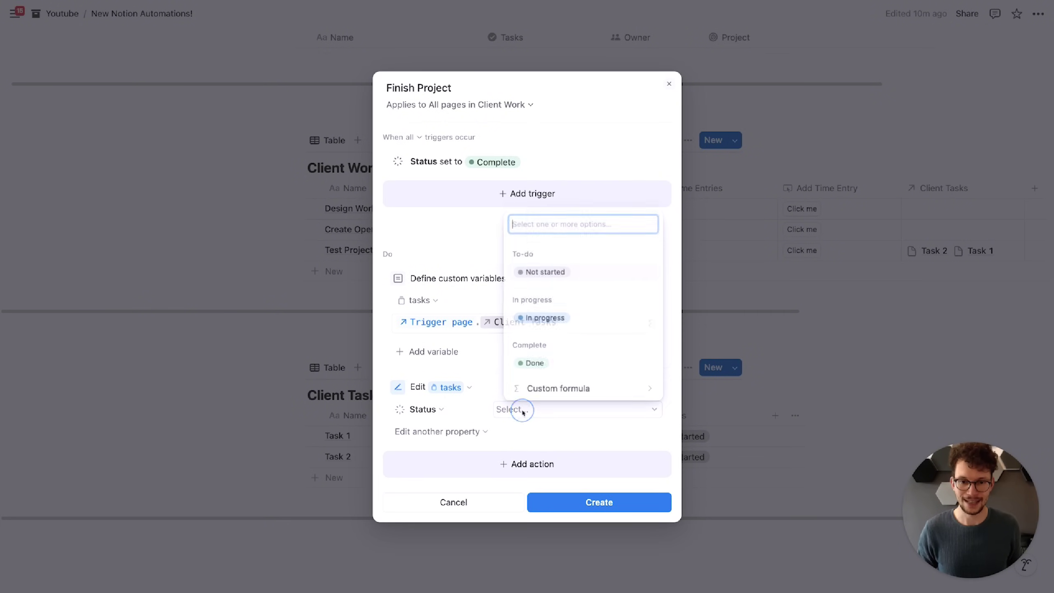
click(534, 363)
click(571, 510)
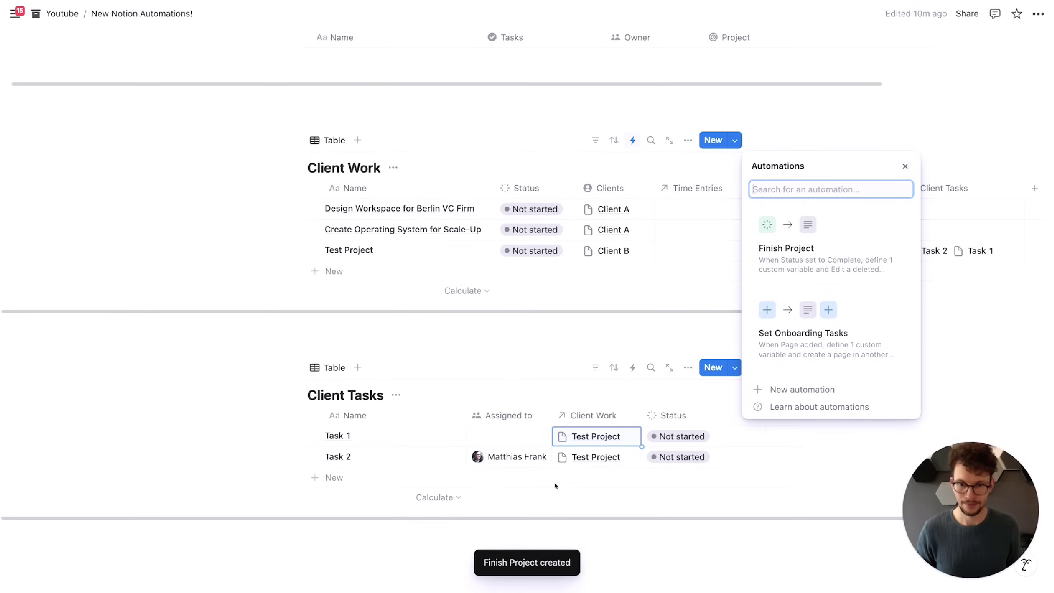
Step: Add a Client Tasks page named Task 3 and link it to the Design Workspace for Berlin VC Firm project
click(244, 252)
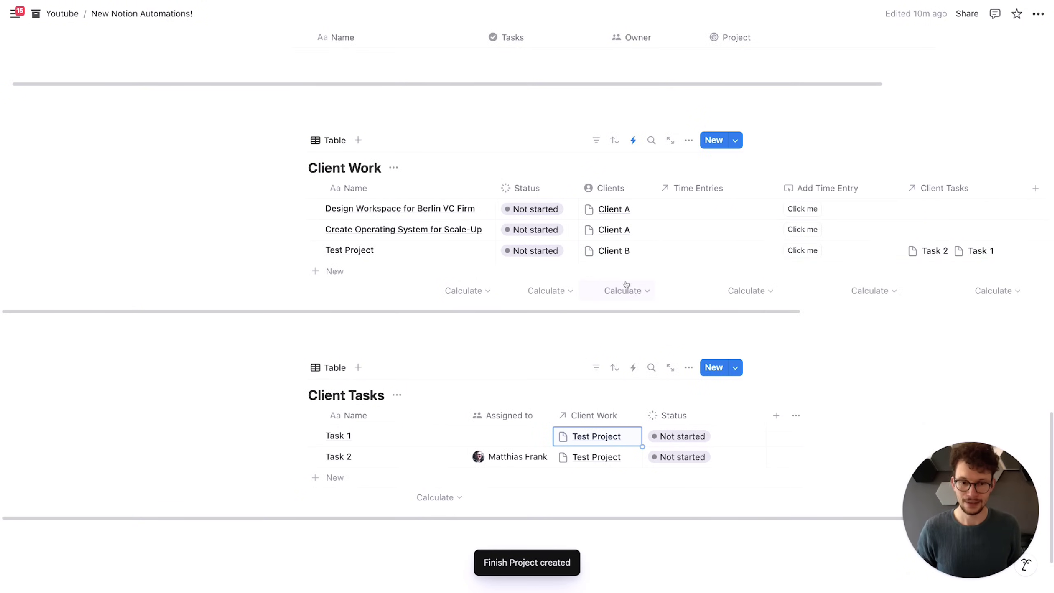
click(530, 251)
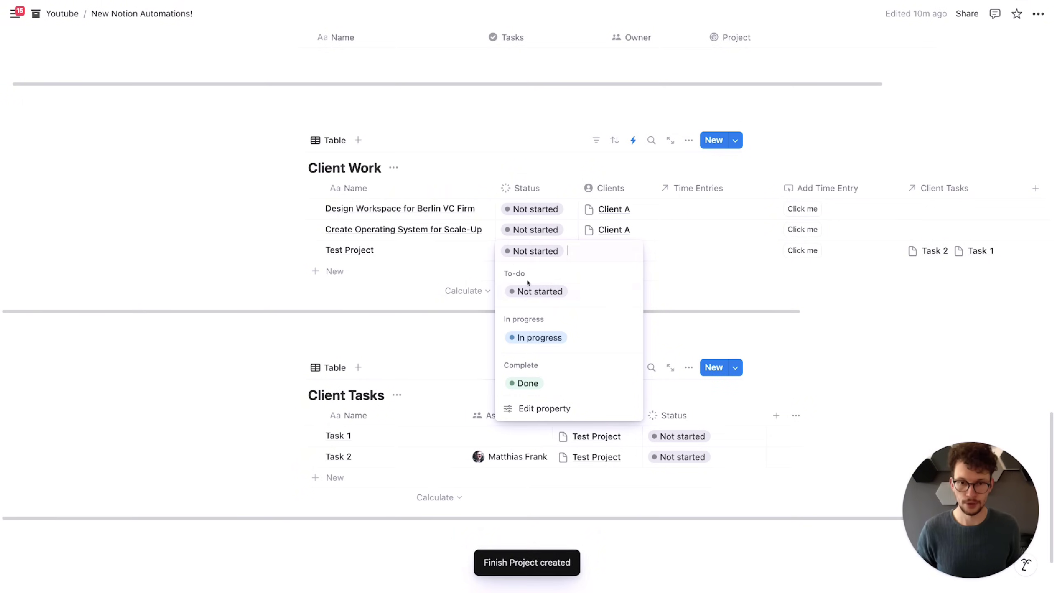
click(353, 478)
text(Task 3)
key(Return)
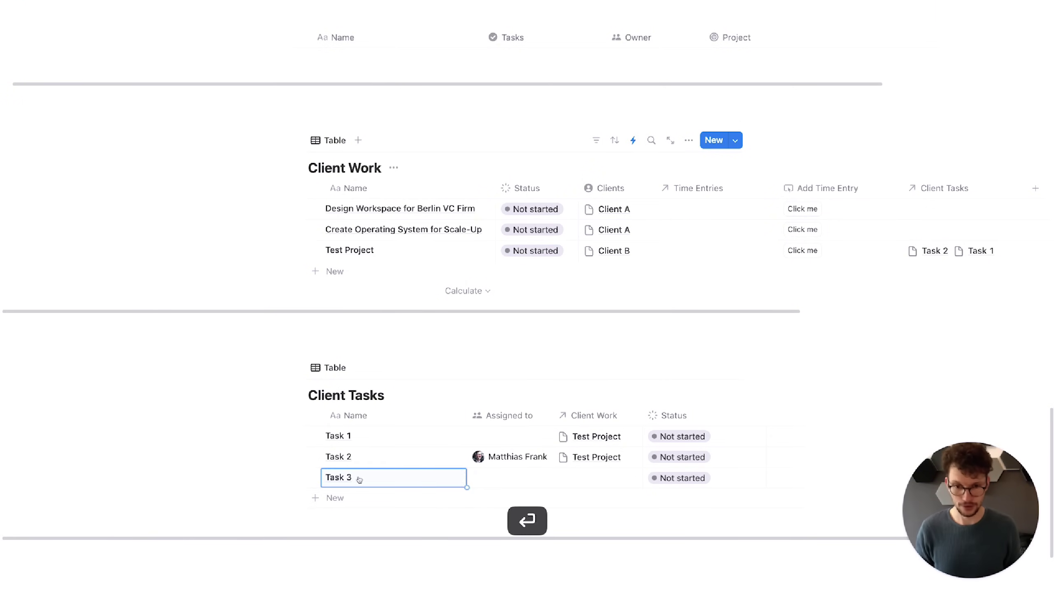
click(580, 478)
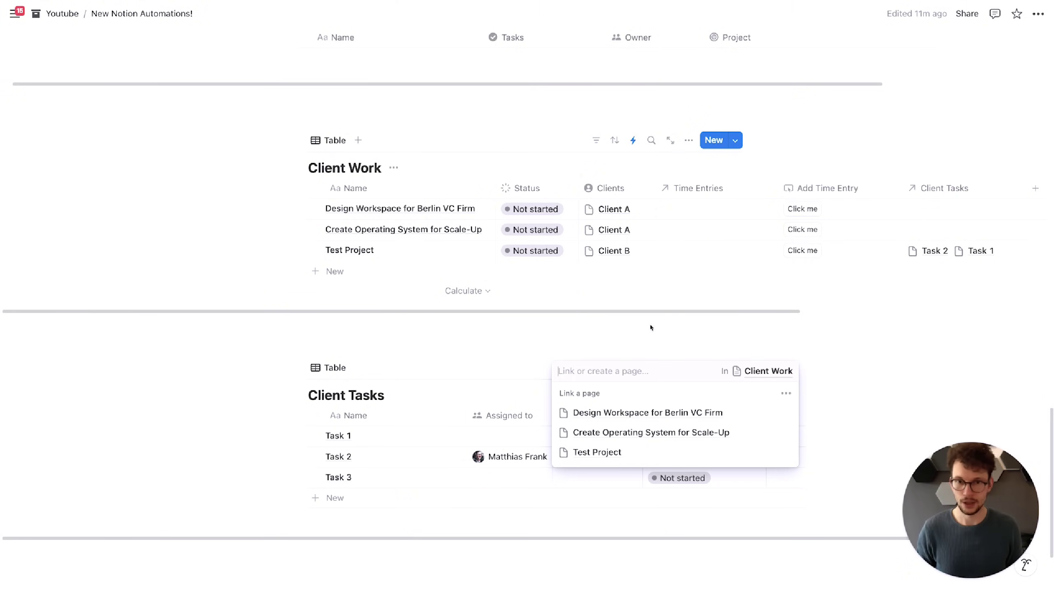
click(784, 412)
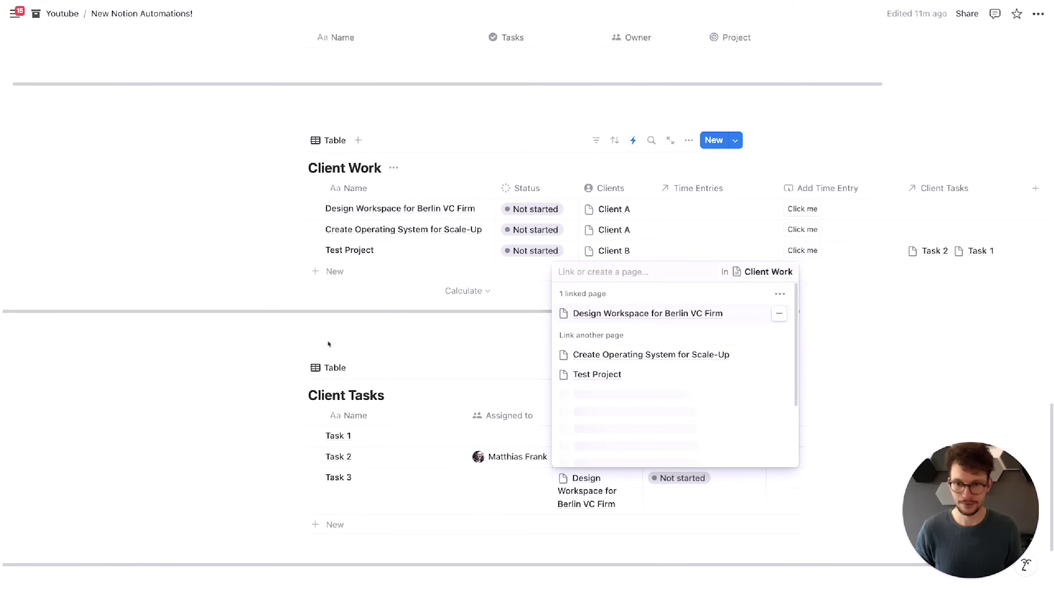
key(Escape)
Step: Set Test Project's Status to Done in Client Work and check the statuses of its related client tasks
click(560, 251)
click(550, 382)
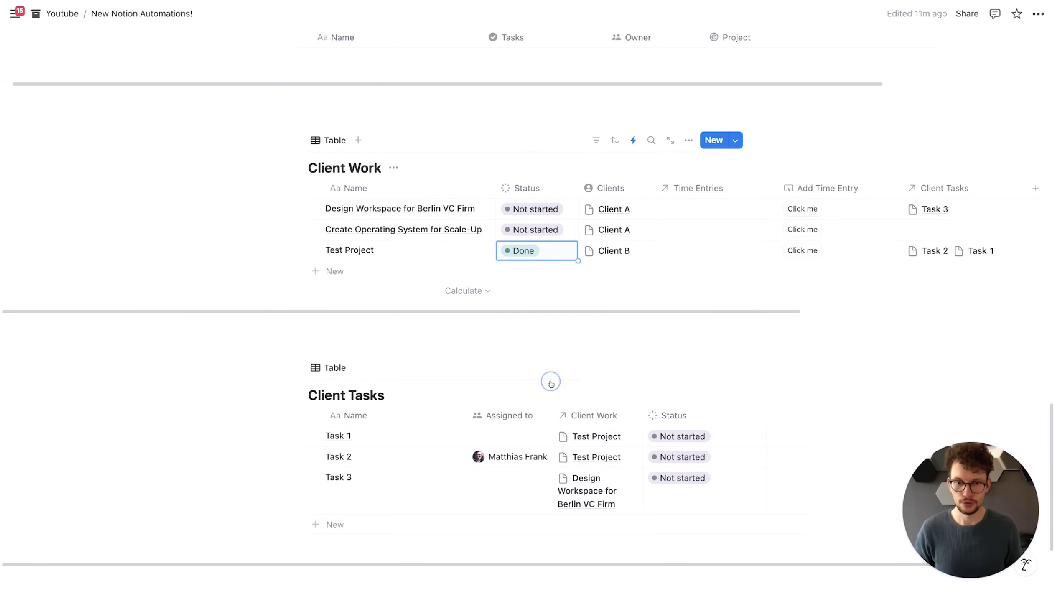
click(195, 409)
scroll(249, 374, down, 5)
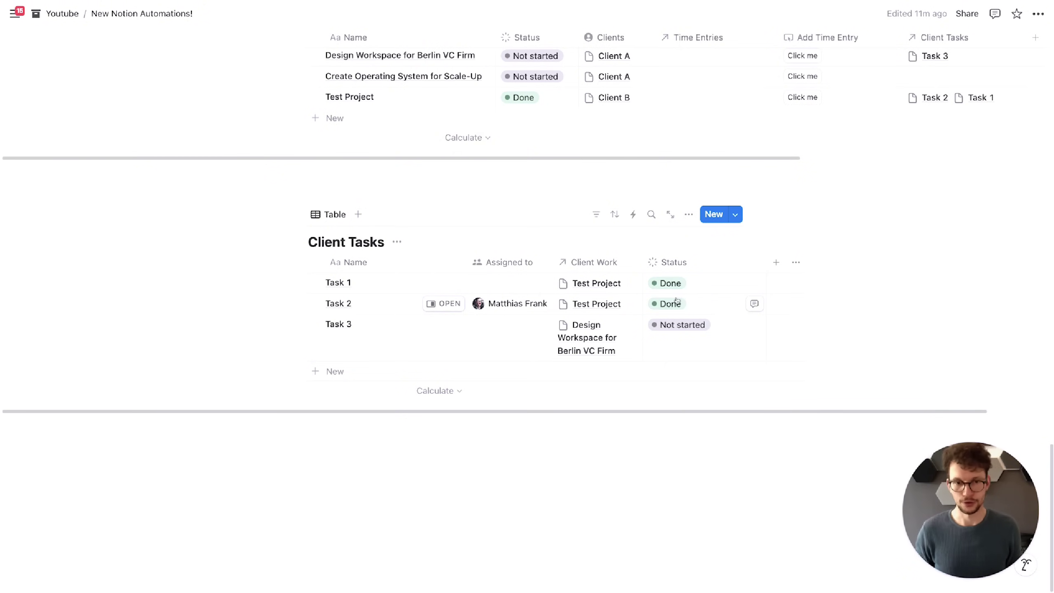
scroll(454, 363, up, 5)
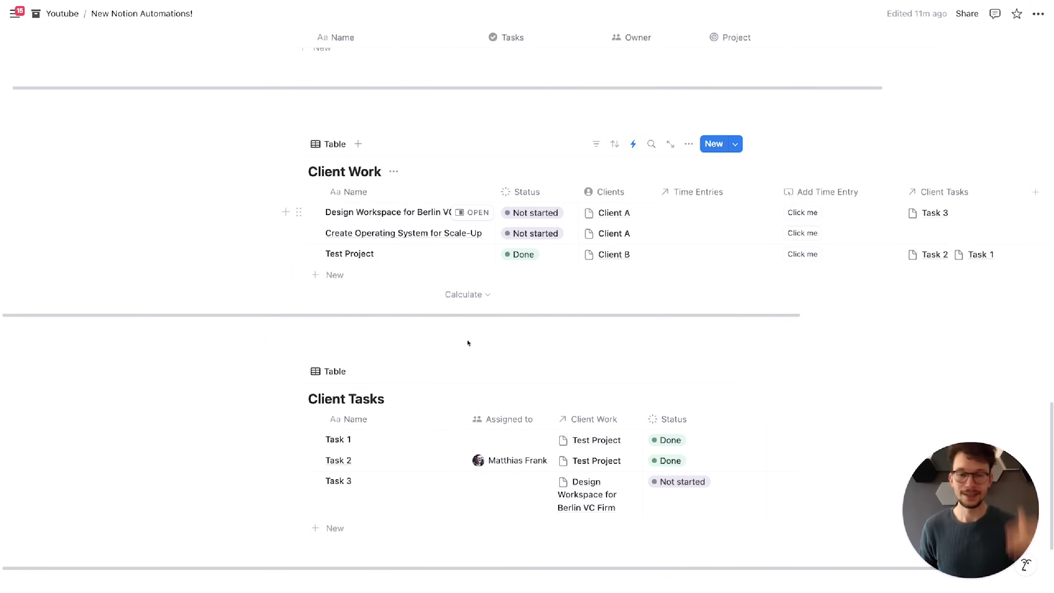
Step: Open the Set Onboarding Tasks automation and add an Edit pages action that targets the Client Work database
click(633, 144)
click(829, 366)
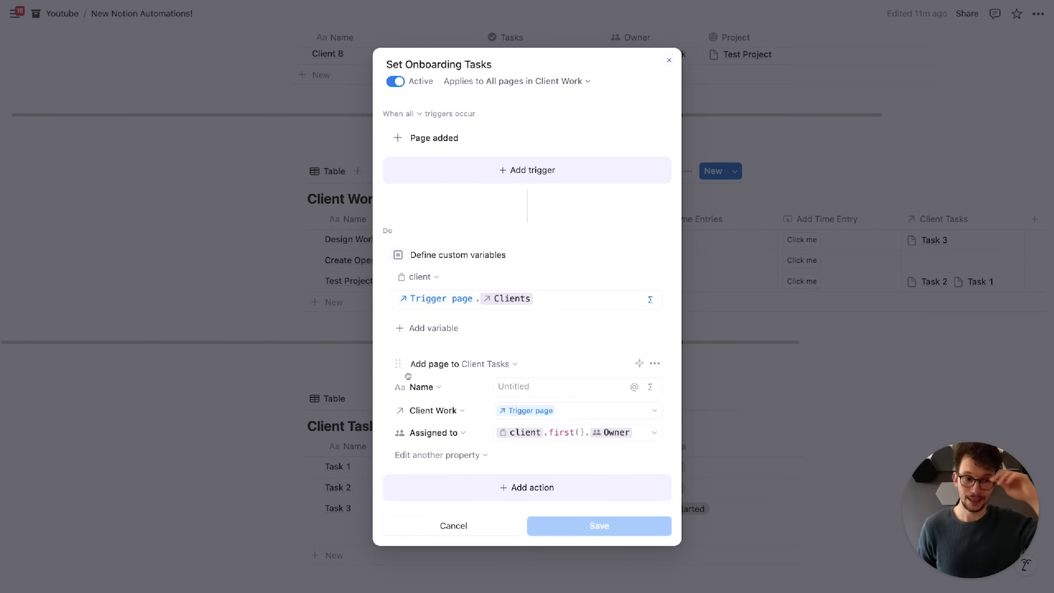
click(492, 491)
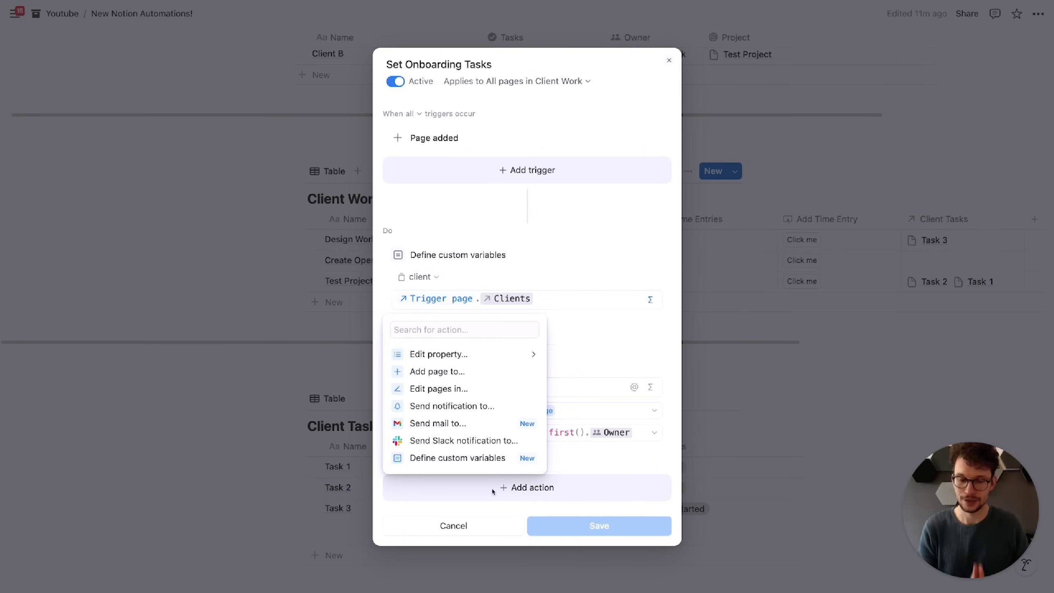
click(436, 389)
click(469, 474)
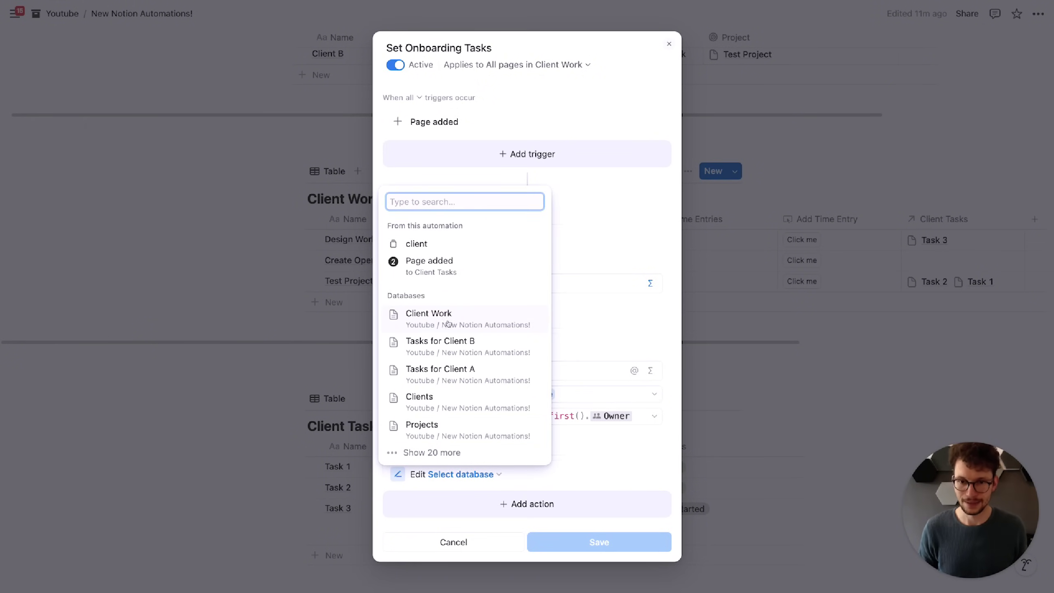
click(475, 325)
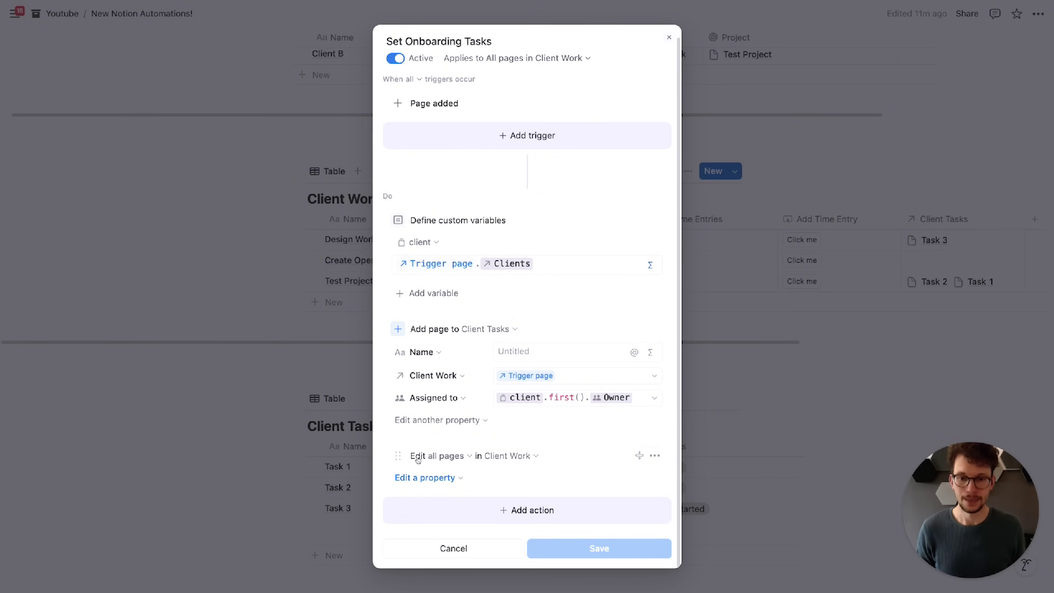
Step: Try a Name Contains filter on the Client Work edit action, then delete that action and leave the automation
click(452, 457)
click(514, 478)
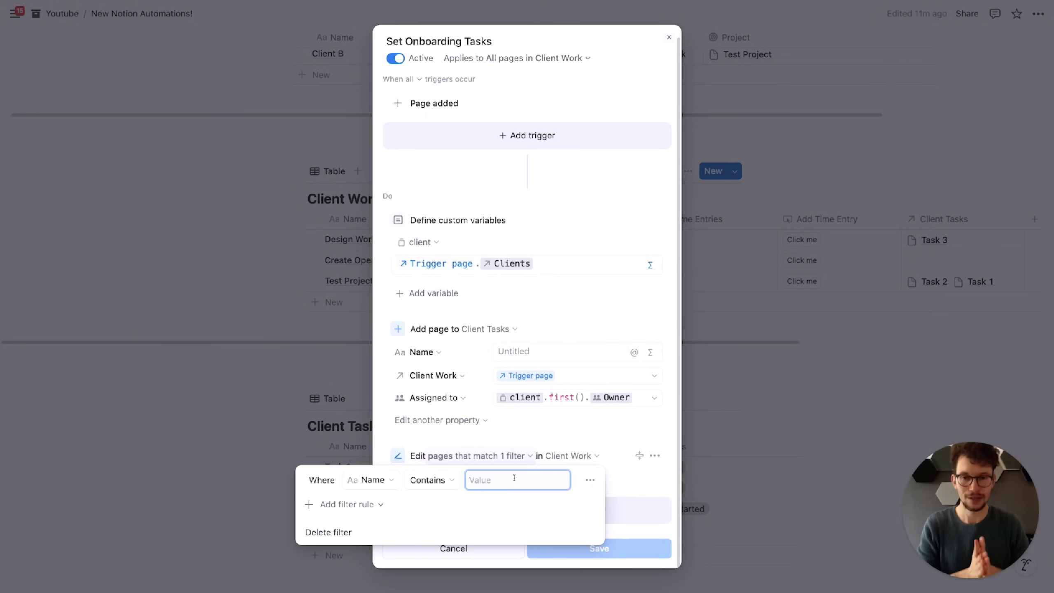
click(608, 447)
click(653, 455)
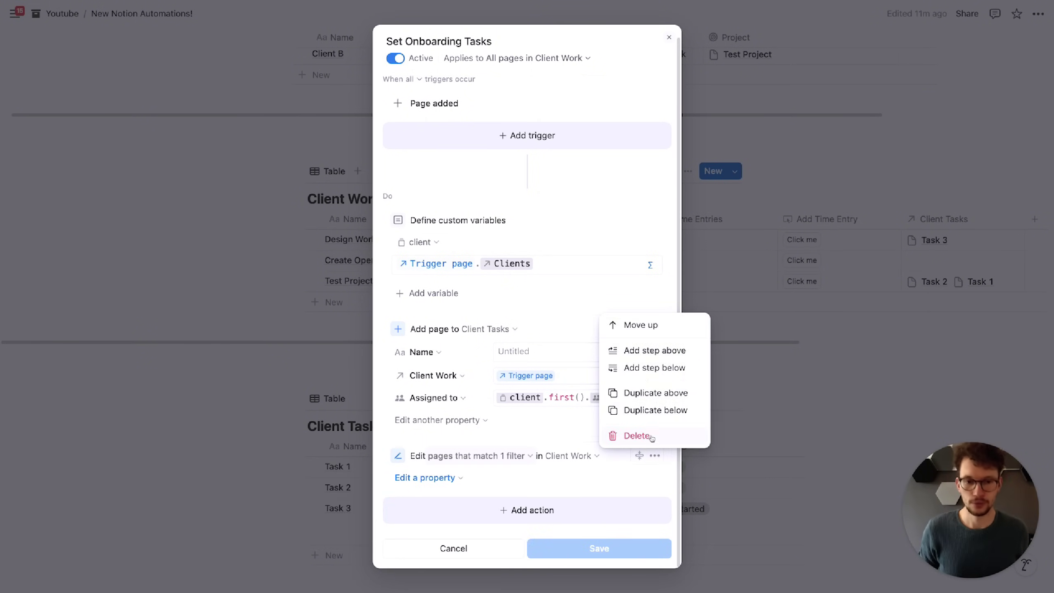
click(649, 435)
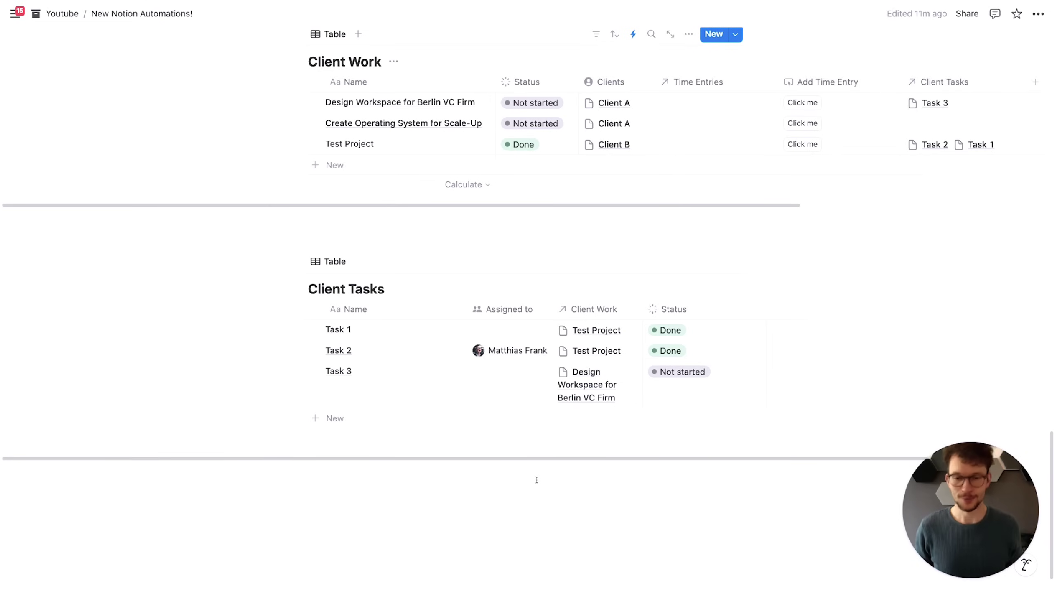
Step: Start a Client Tasks automation named Start Project that triggers when Status is set to In progress or Complete
scroll(560, 436, up, 2)
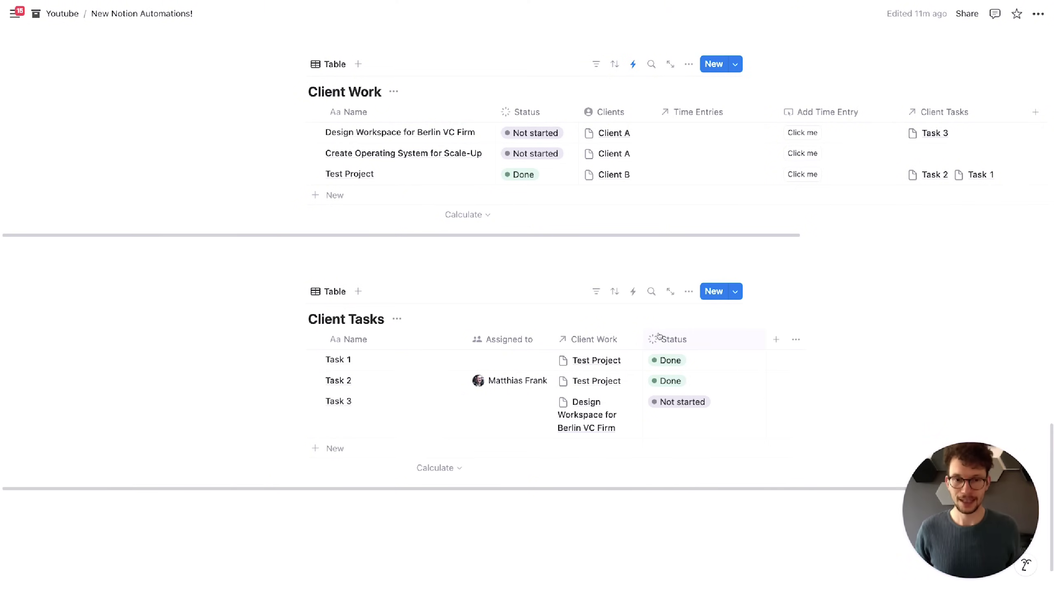
scroll(660, 332, down, 1)
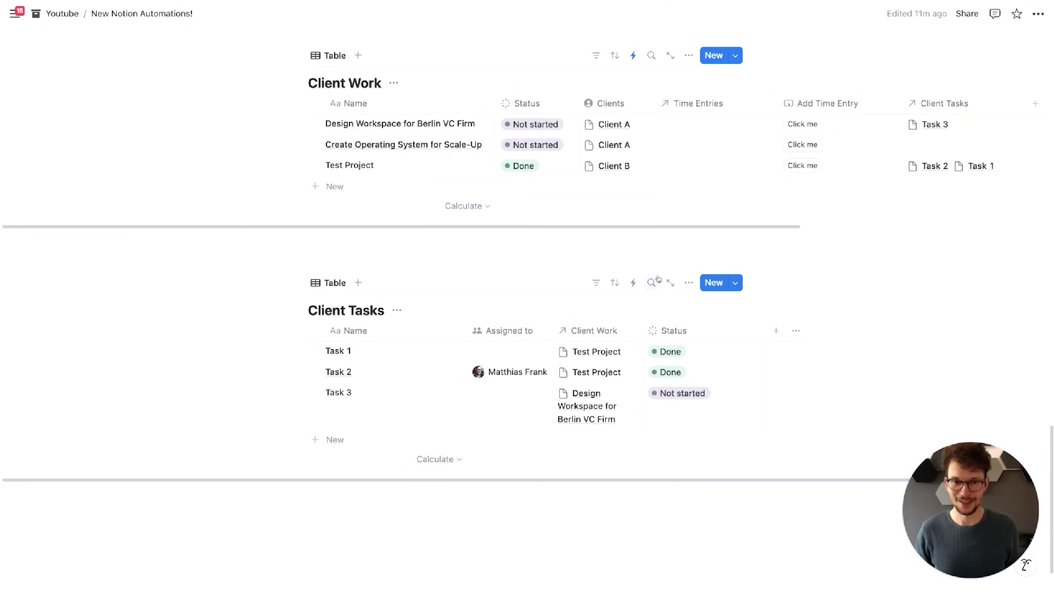
click(633, 283)
text(Start Project)
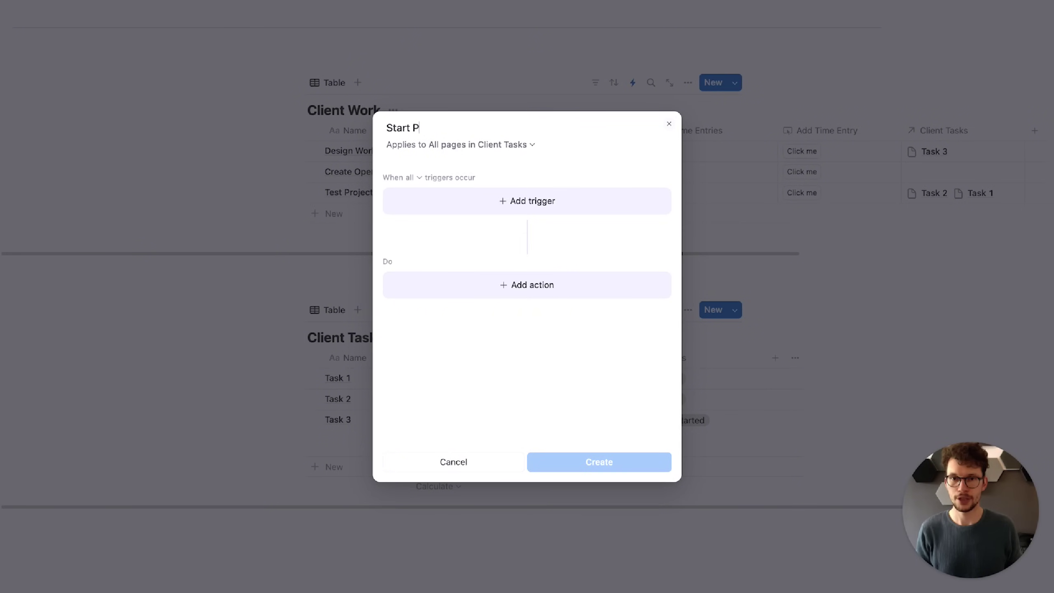
click(513, 194)
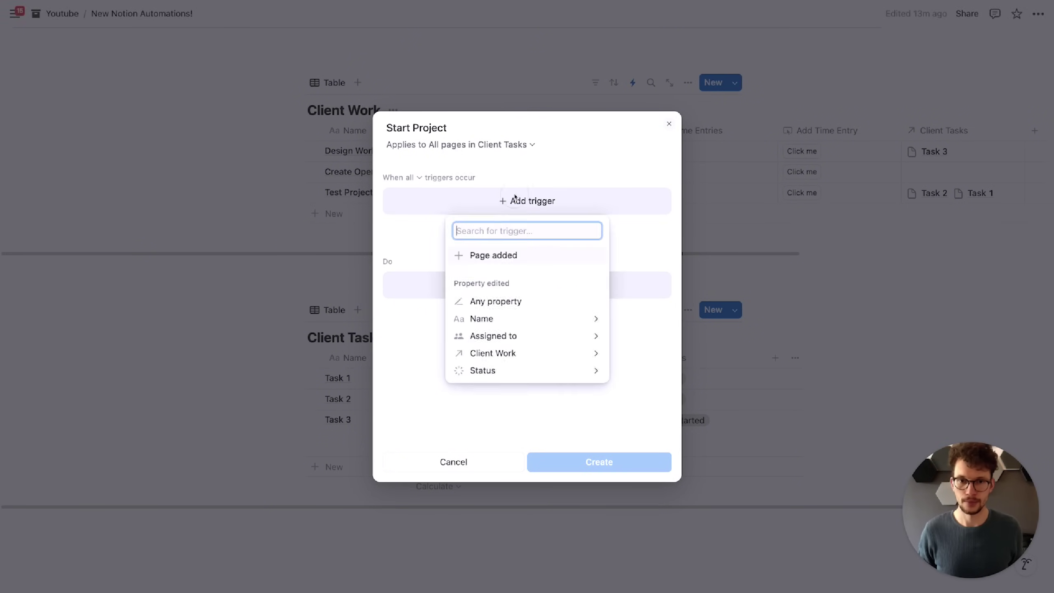
click(500, 370)
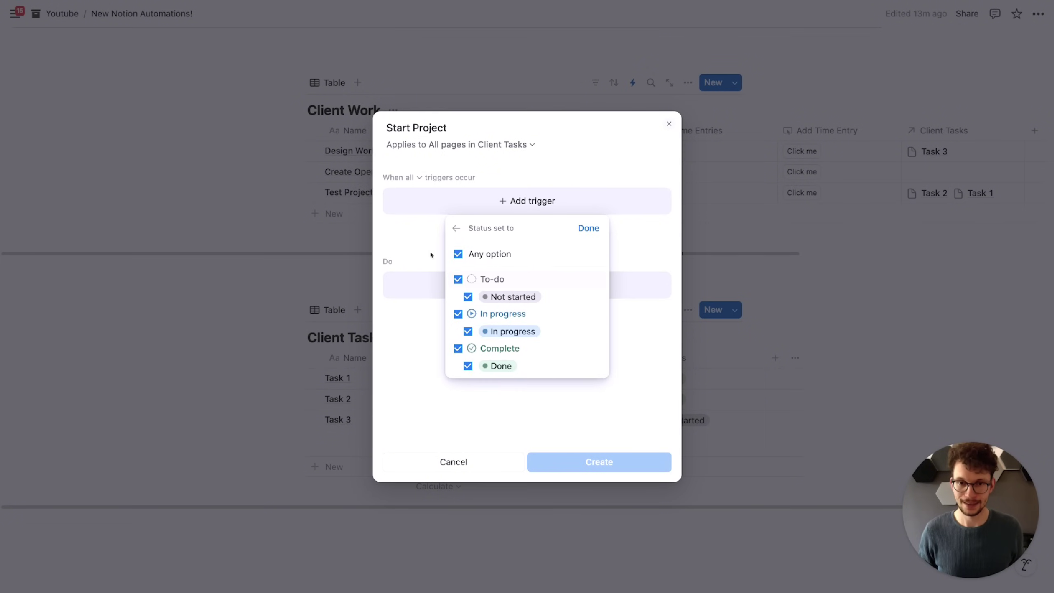
click(458, 279)
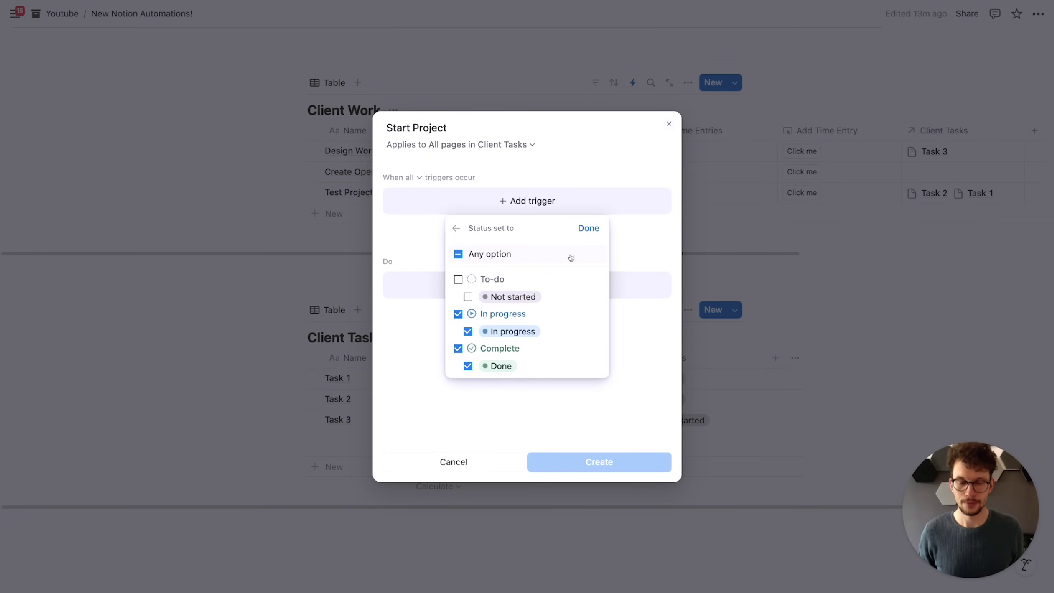
click(587, 229)
Step: Add a Define custom variables action to the Start Project automation and name its variable "project"
click(519, 318)
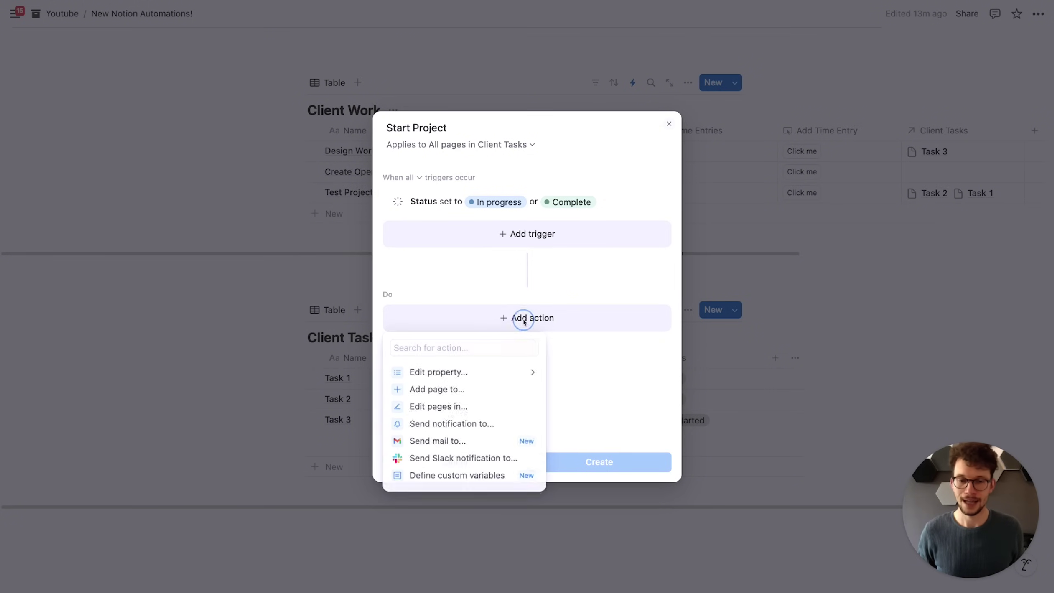
click(489, 476)
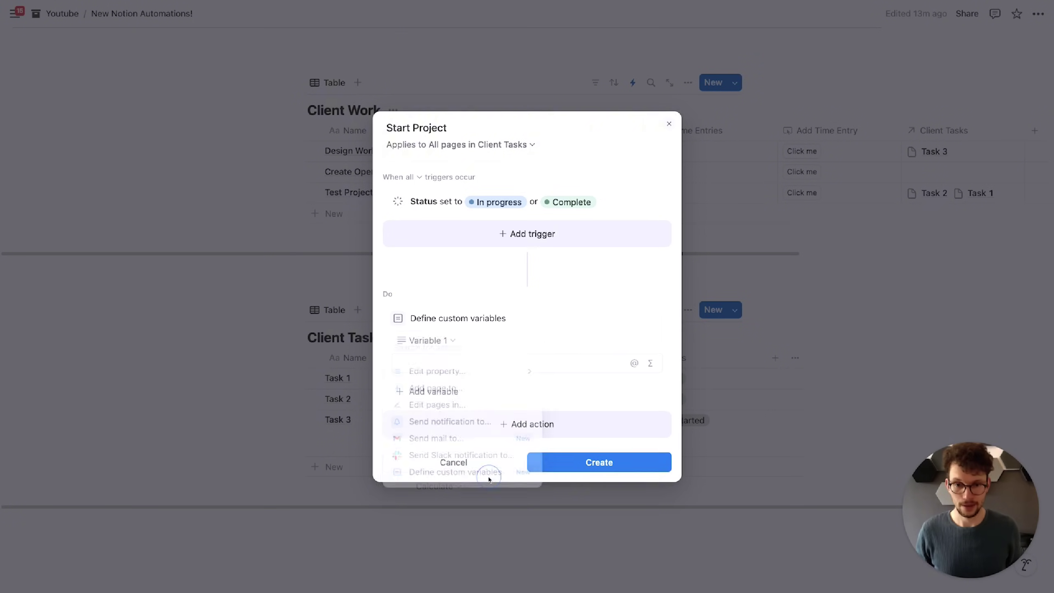
click(444, 341)
key(super+a)
text(project)
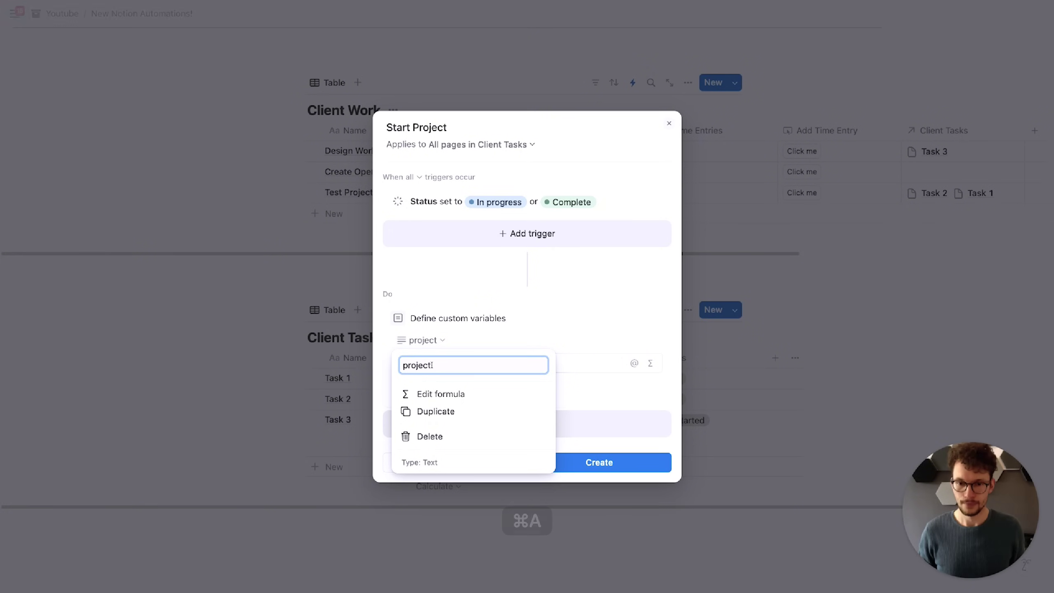
Step: Define the project variable with the formula Trigger page.Client Work and save it
click(440, 393)
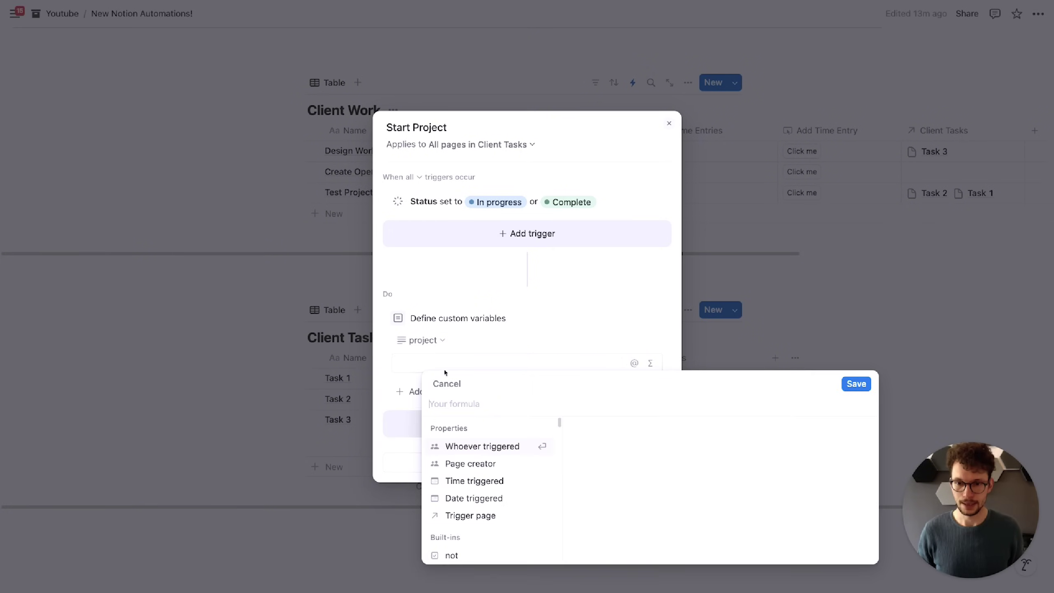
text(task)
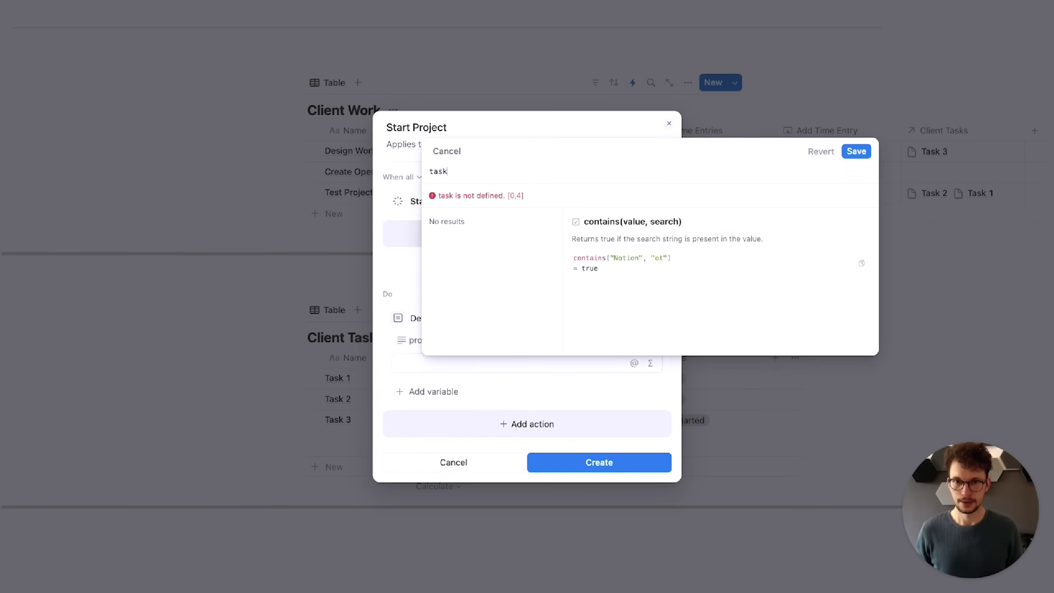
key(super+a)
text(c)
key(BackSpace)
key(super+space)
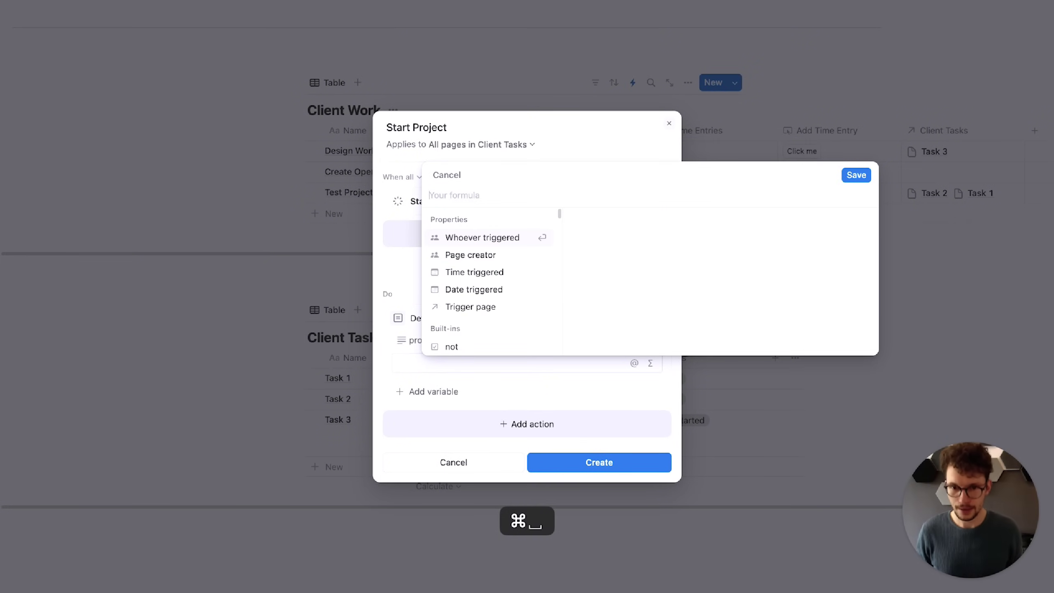
click(459, 307)
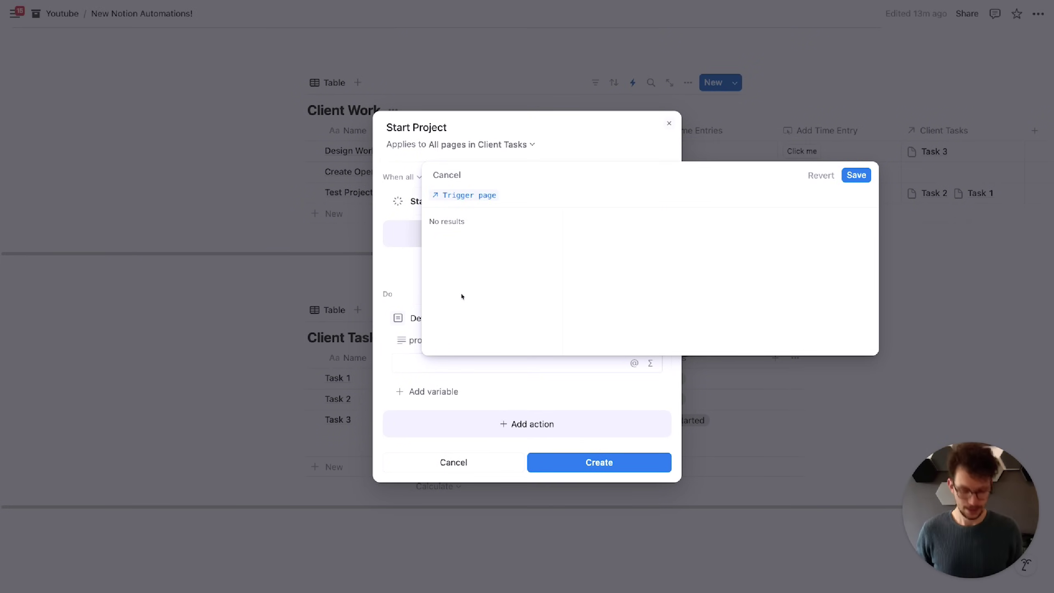
text(.Client Work)
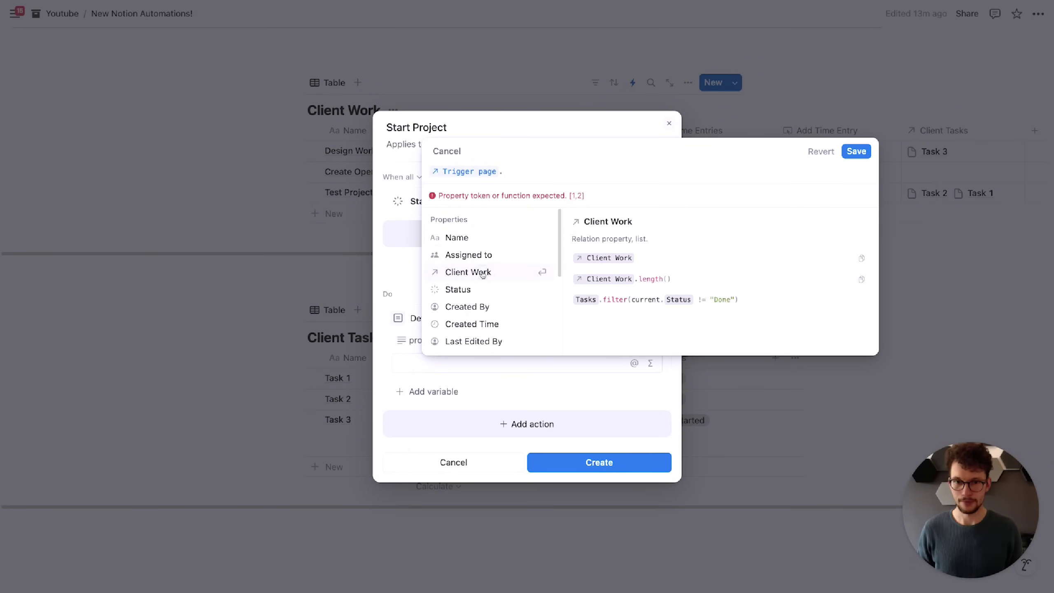
click(482, 274)
click(856, 178)
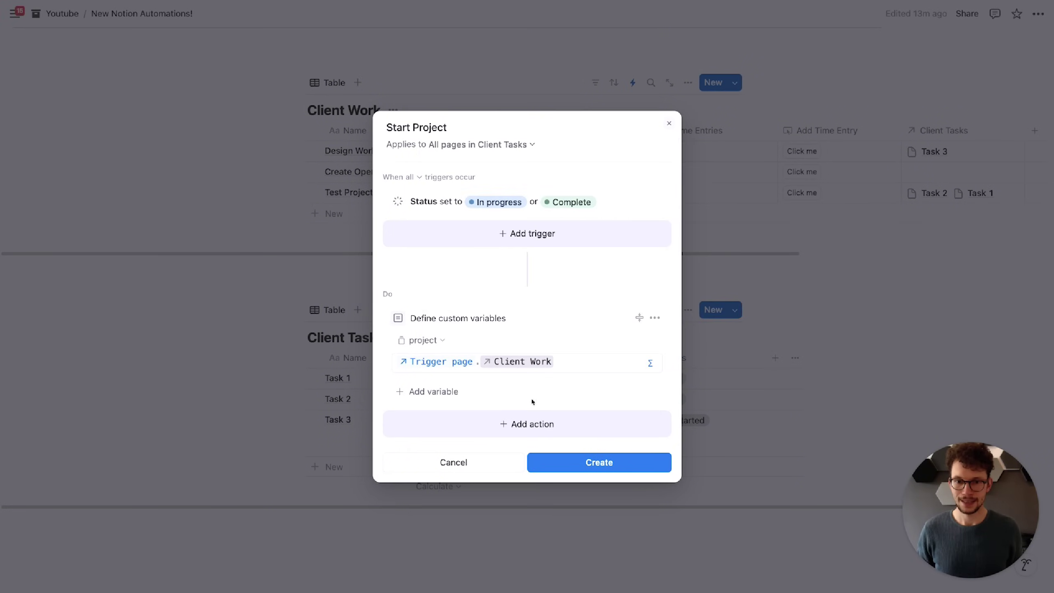
Step: Add an Edit pages action that targets the project variable
click(525, 430)
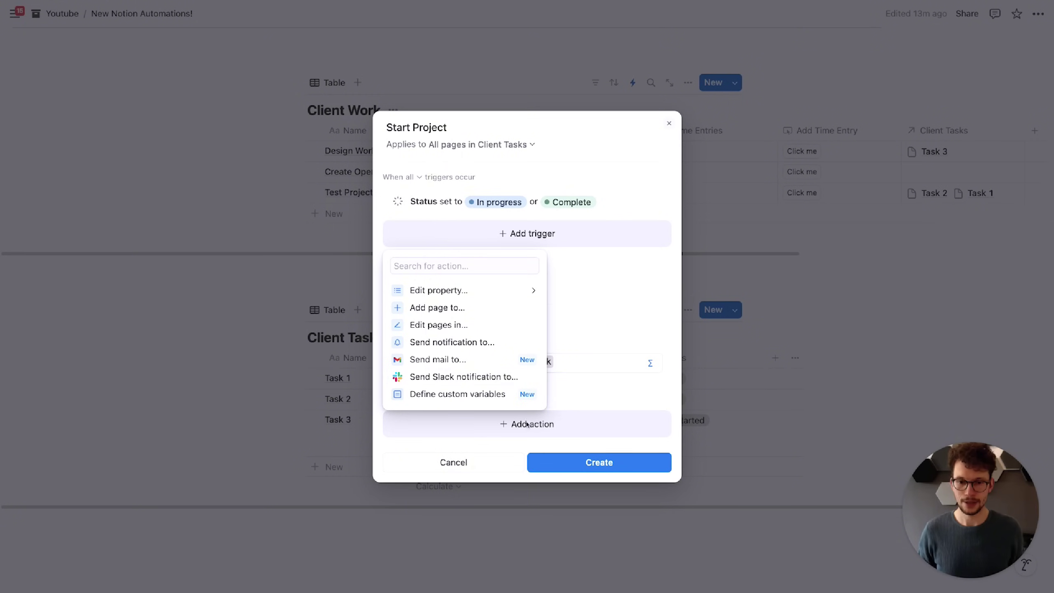
click(481, 324)
click(477, 411)
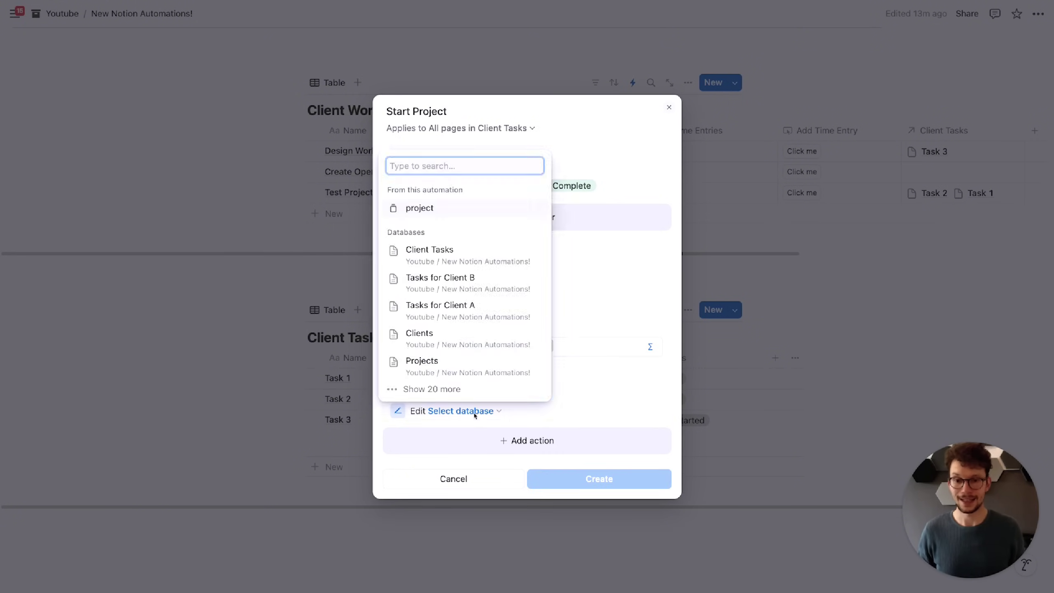
click(435, 215)
Step: Have the action set the project's Status to In progress and create the Start Project automation
click(423, 421)
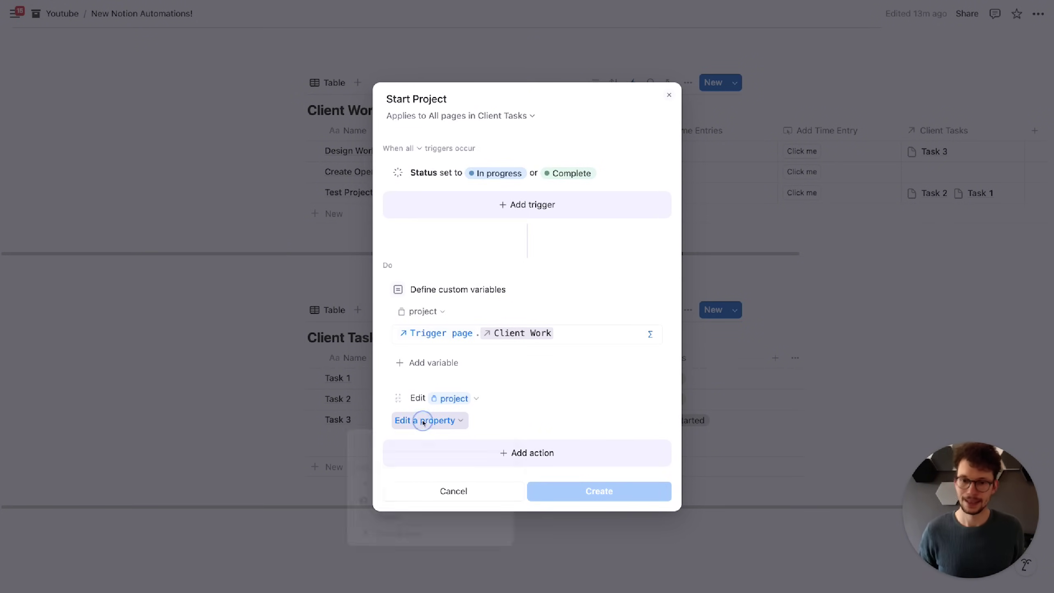
click(412, 517)
click(515, 409)
click(539, 315)
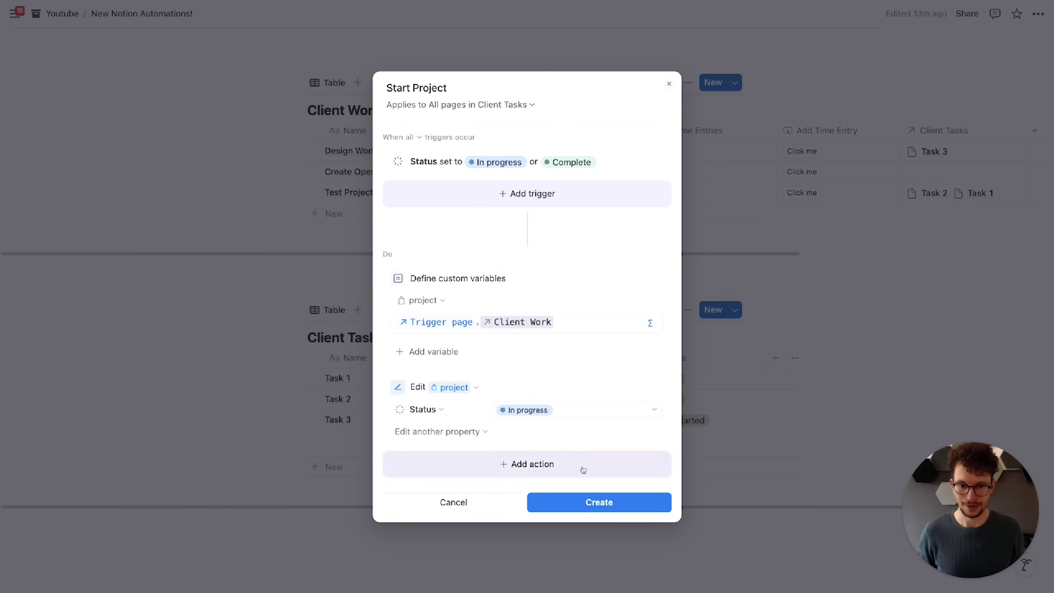
click(598, 502)
click(240, 390)
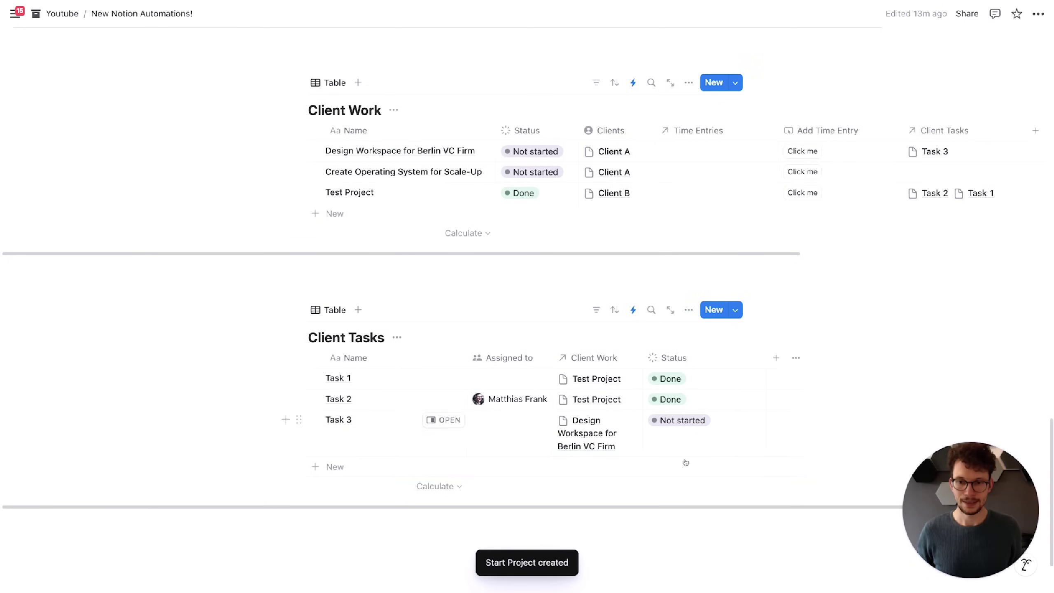
Step: Set the Status of Task 3 in Client Tasks to In progress
click(678, 428)
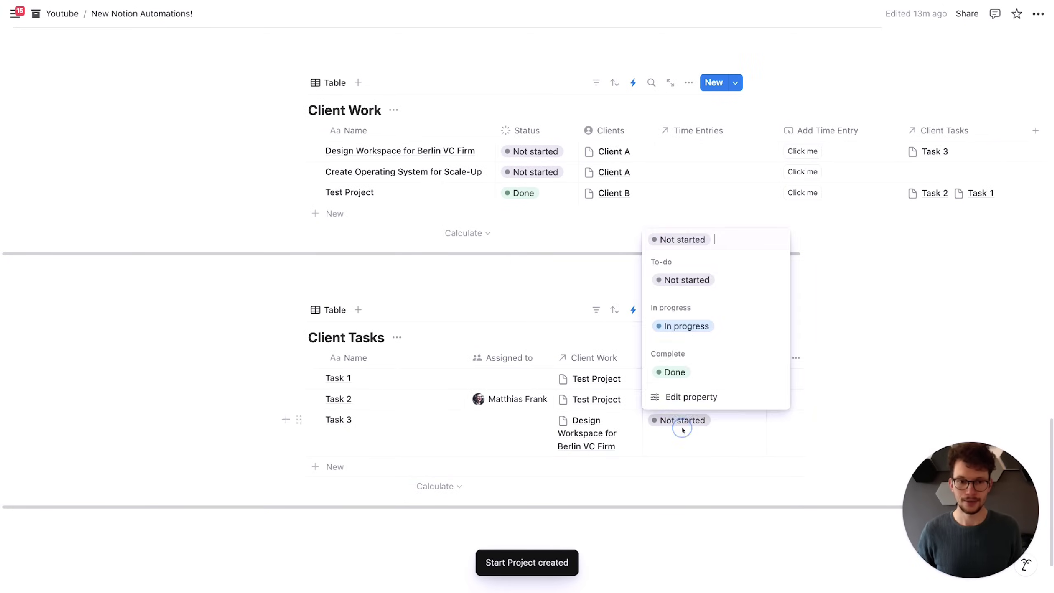
click(698, 328)
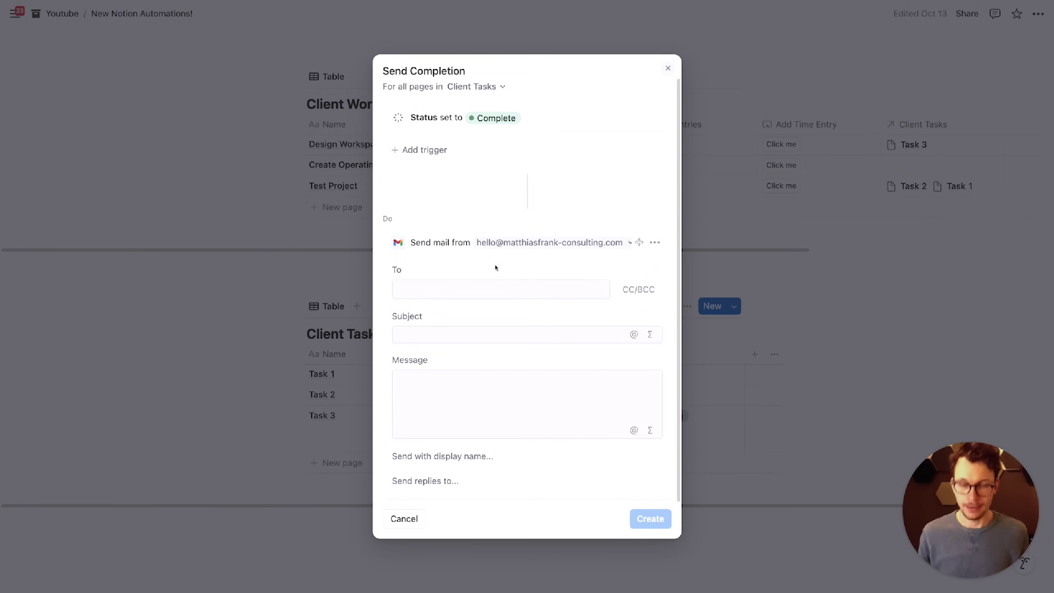
Step: Enter "We just completed" as the email subject in the Send Completion automation's Send mail action
scroll(490, 268, down, 2)
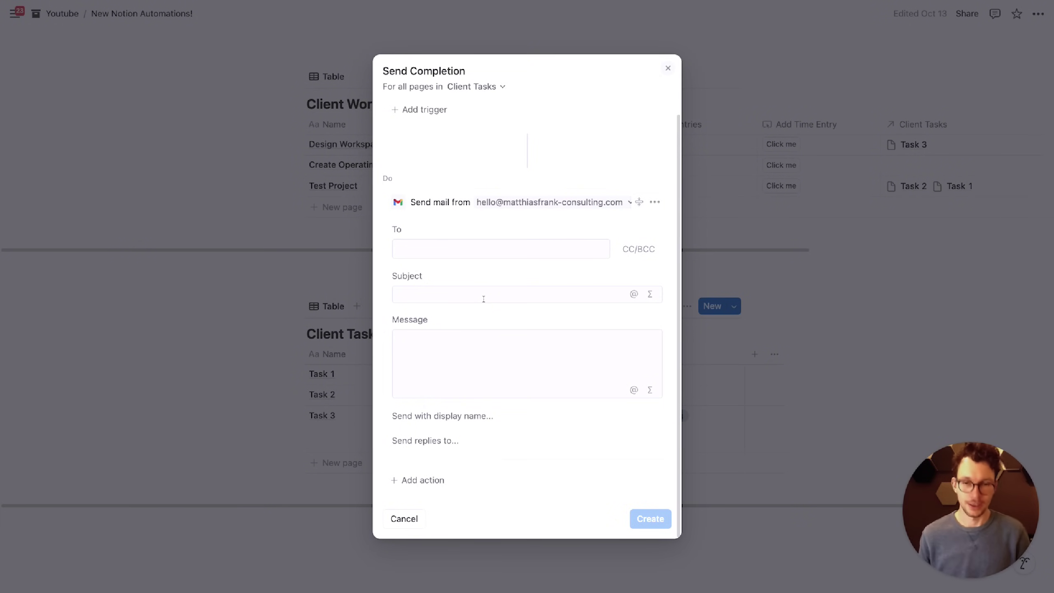
scroll(481, 249, up, 3)
scroll(484, 258, down, 3)
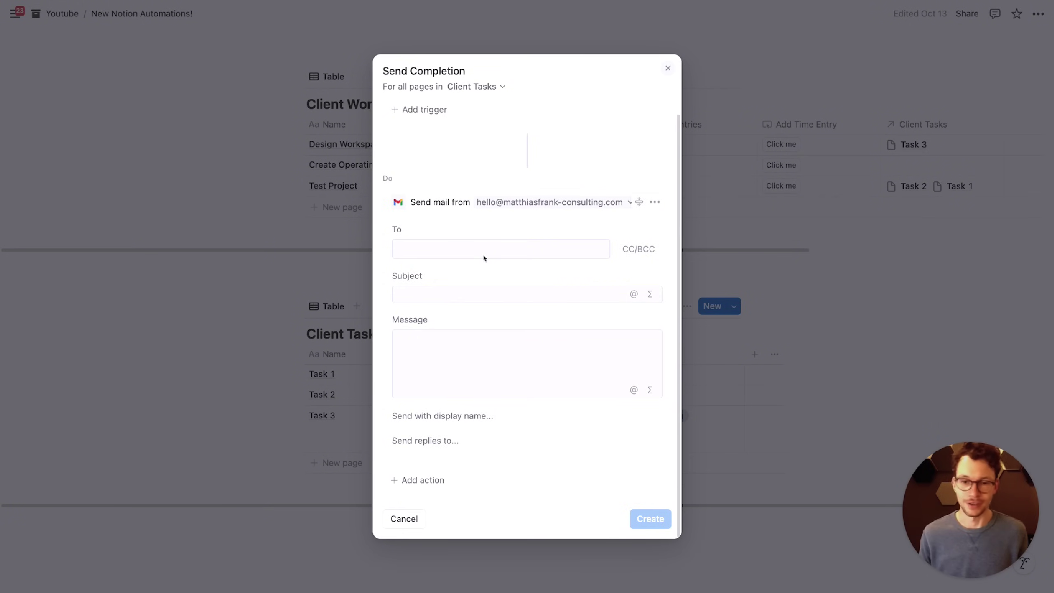
click(462, 298)
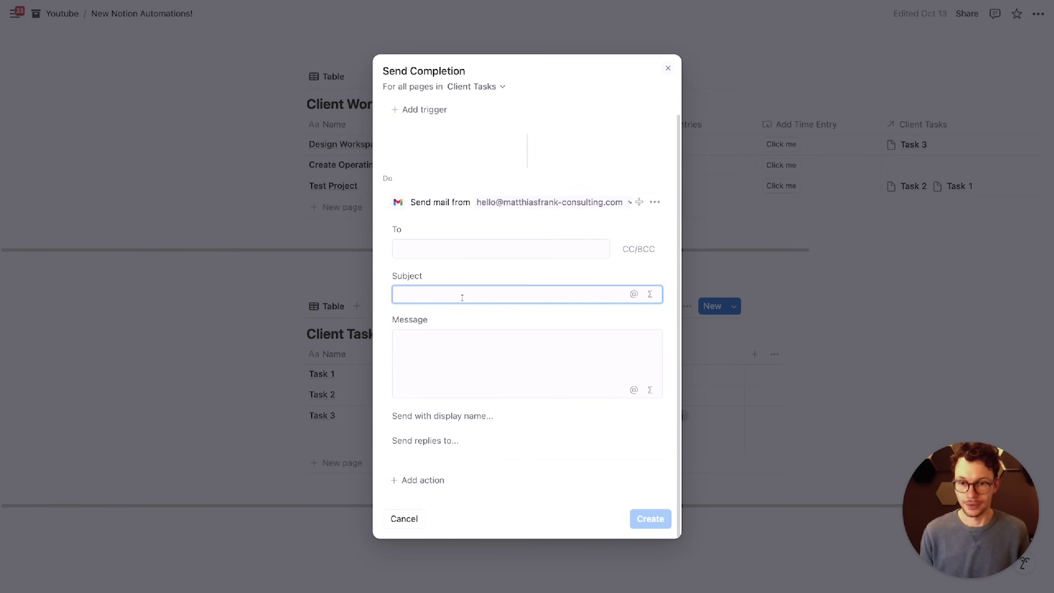
text(We)
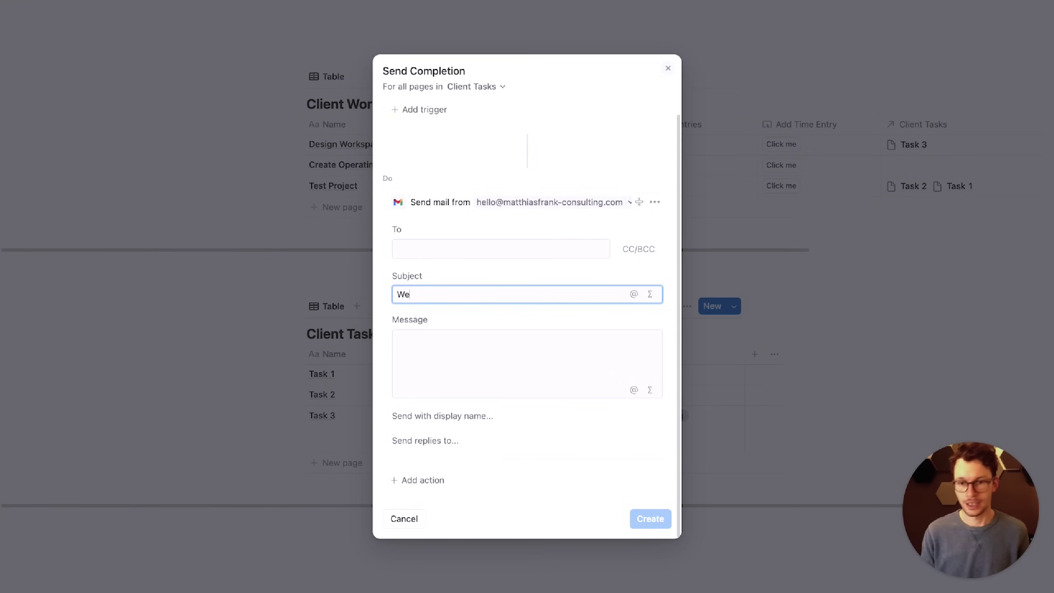
text( just completet)
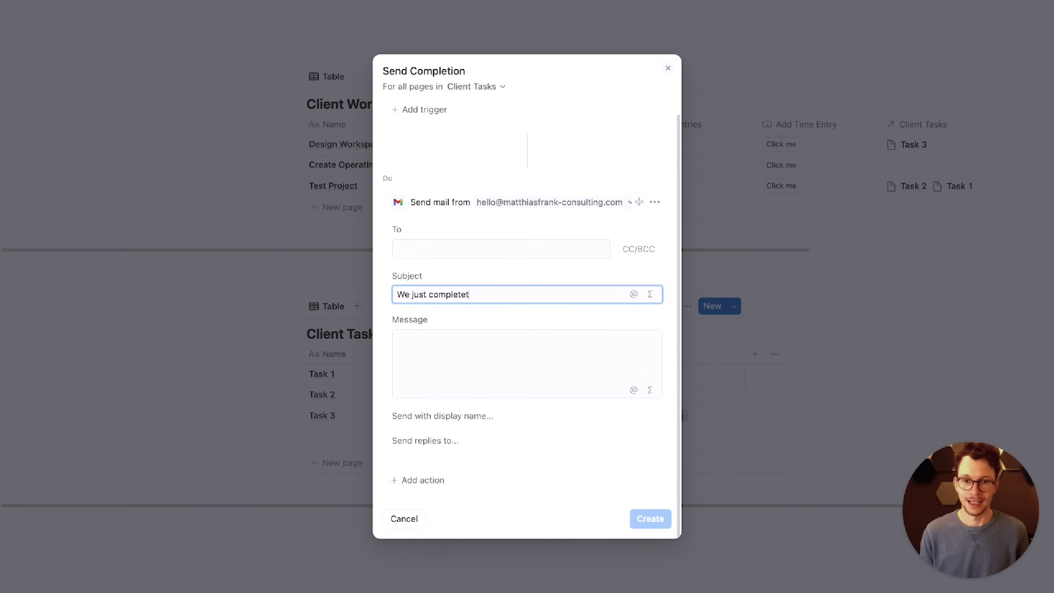
key(BackSpace)
text(d)
click(633, 296)
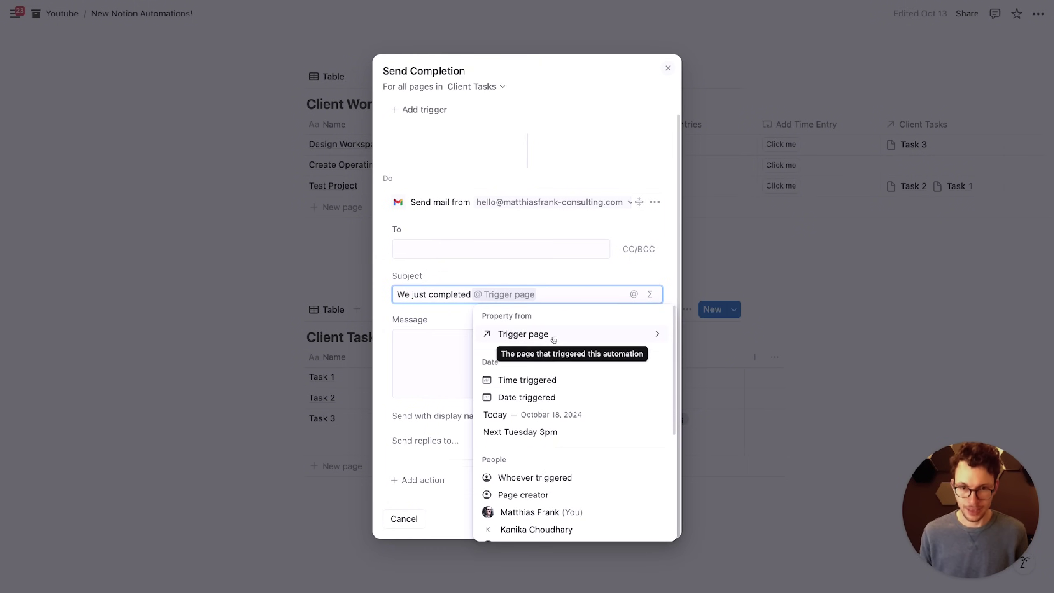
click(585, 287)
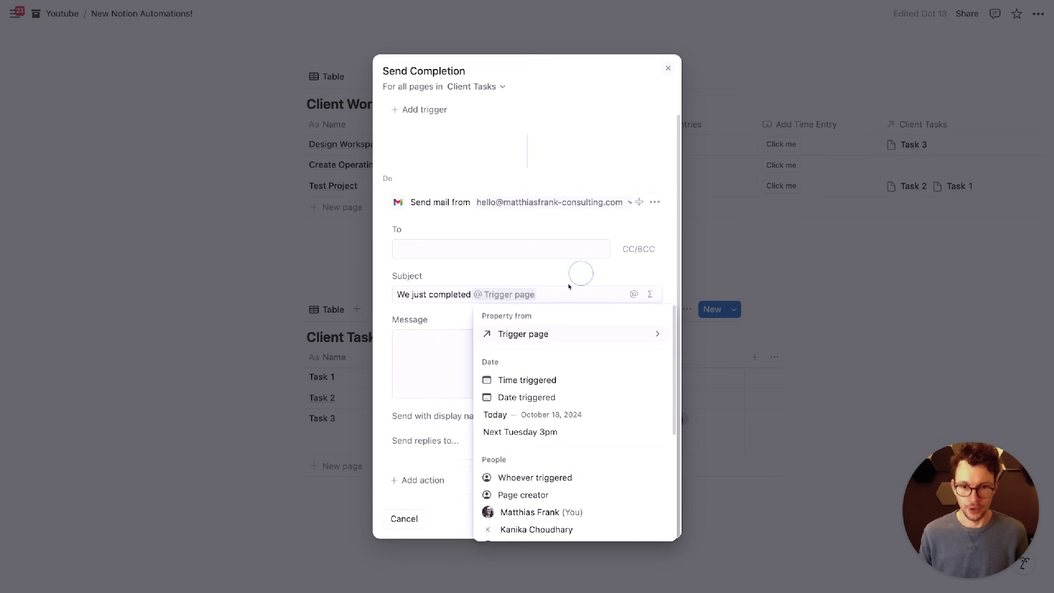
triple_click(556, 295)
click(608, 294)
key(BackSpace)
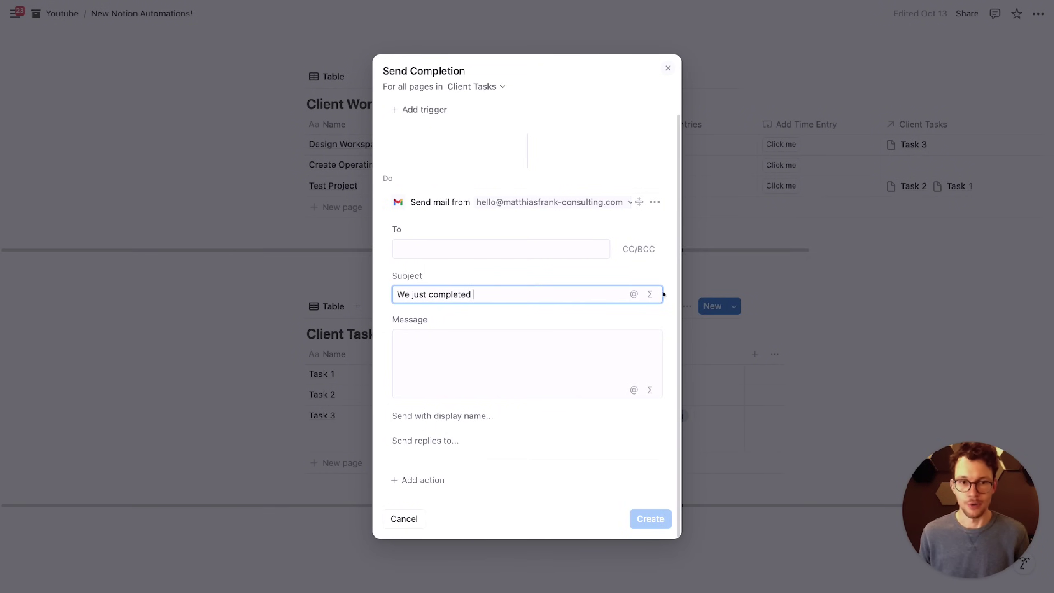
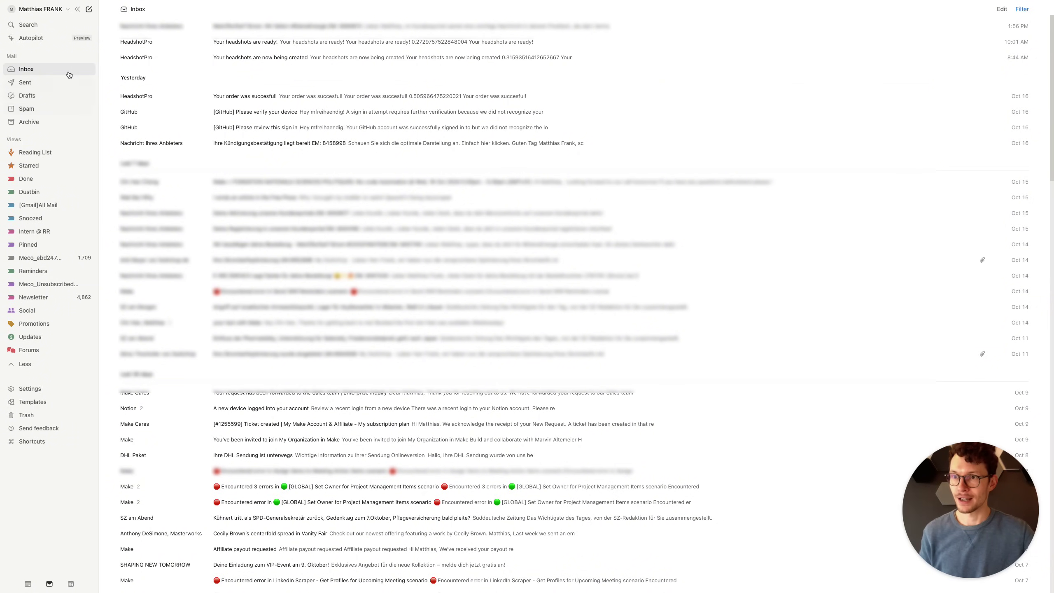
Step: Switch to Notion Mail and compose a new email whose first body line reads "Just typing"
click(89, 10)
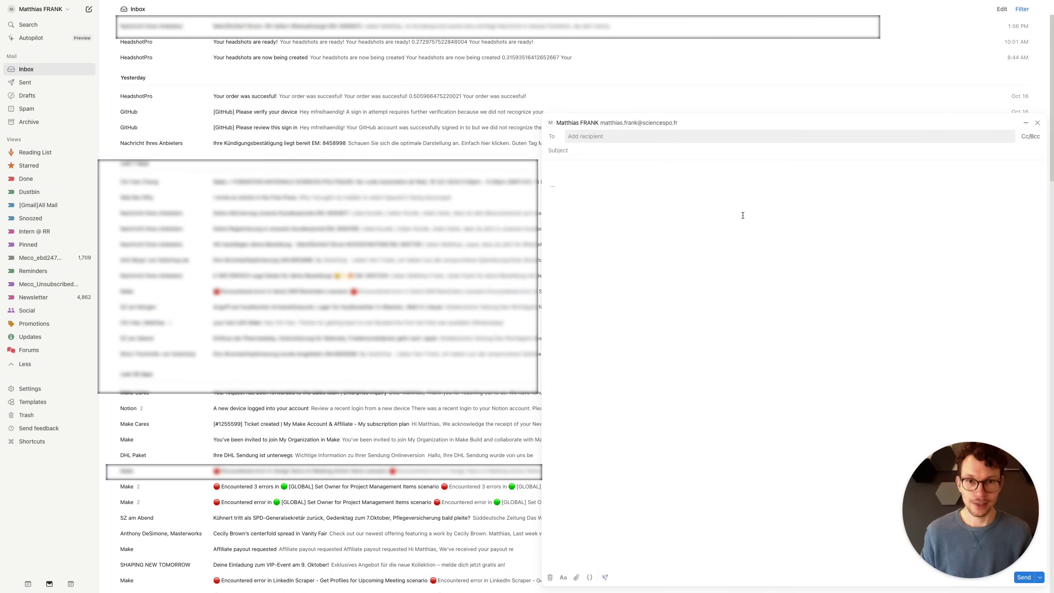
click(661, 165)
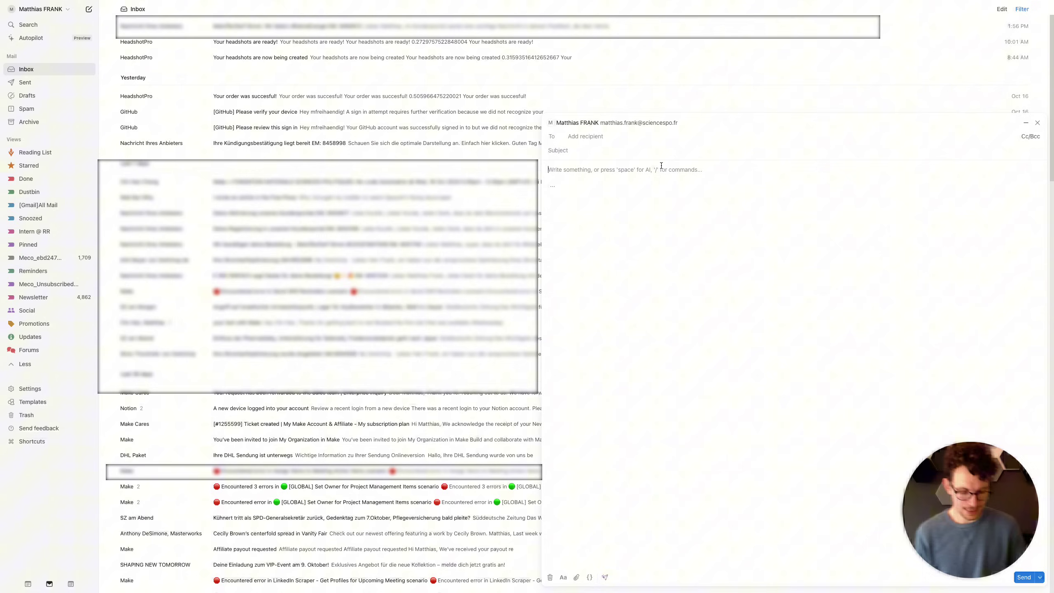
text(J)
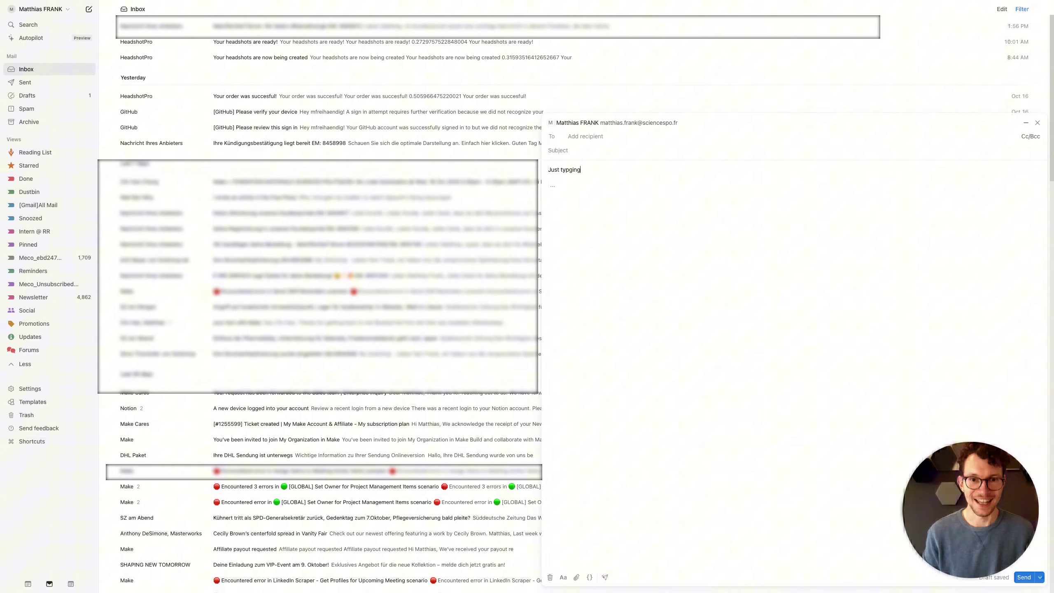
text(ust typing)
key(Return)
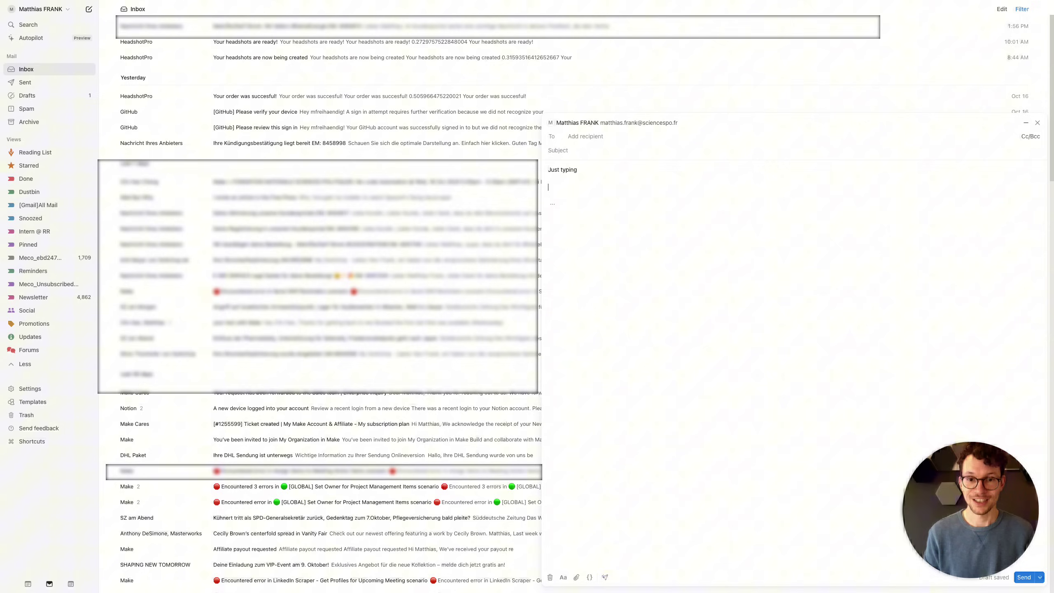
Step: Add a heading block reading "Get a heading" below the first line of the email
text(/h)
key(Return)
text(Get)
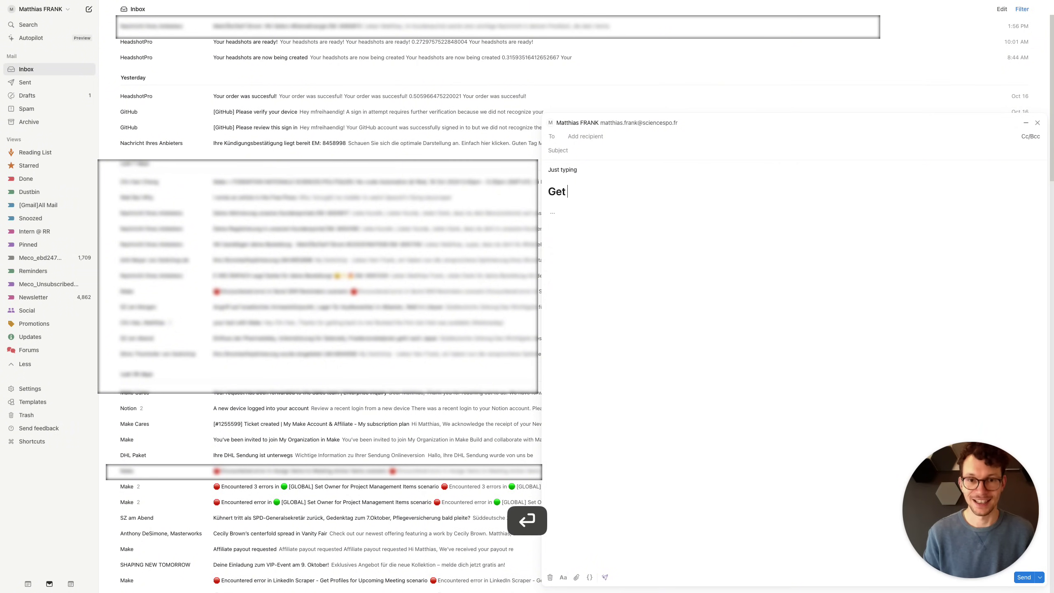
text( a heading)
key(Return)
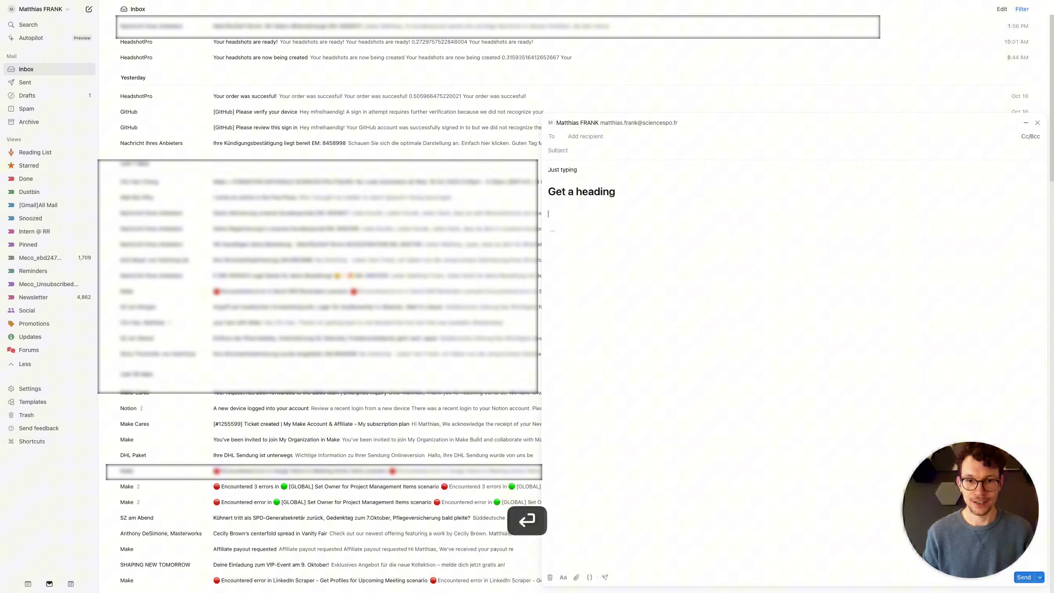
Step: Add a quote block reading "Really capture a thought" below the heading
text(/quote)
key(Return)
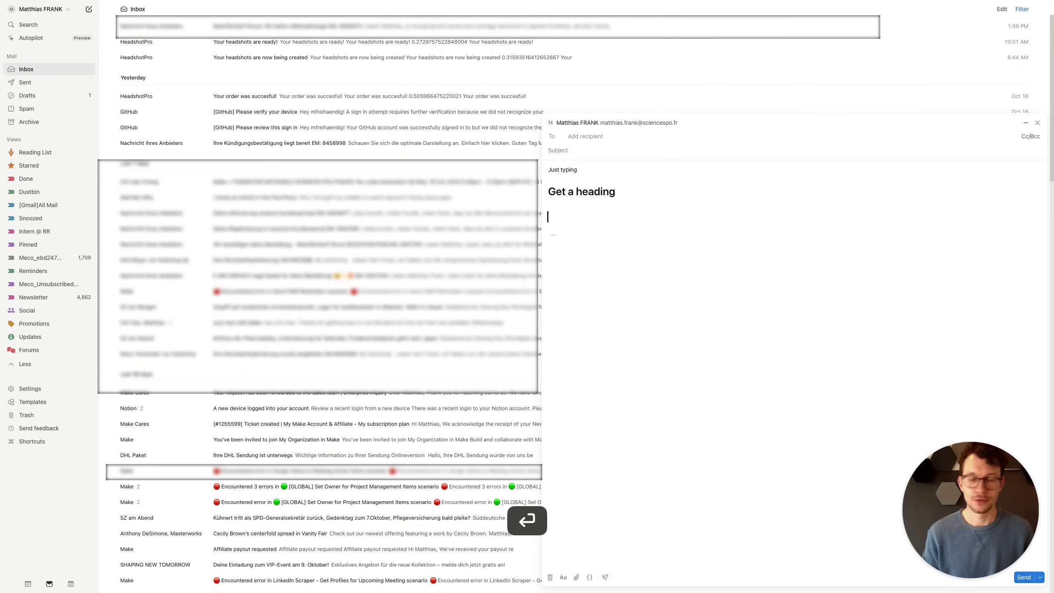
text(Really capture )
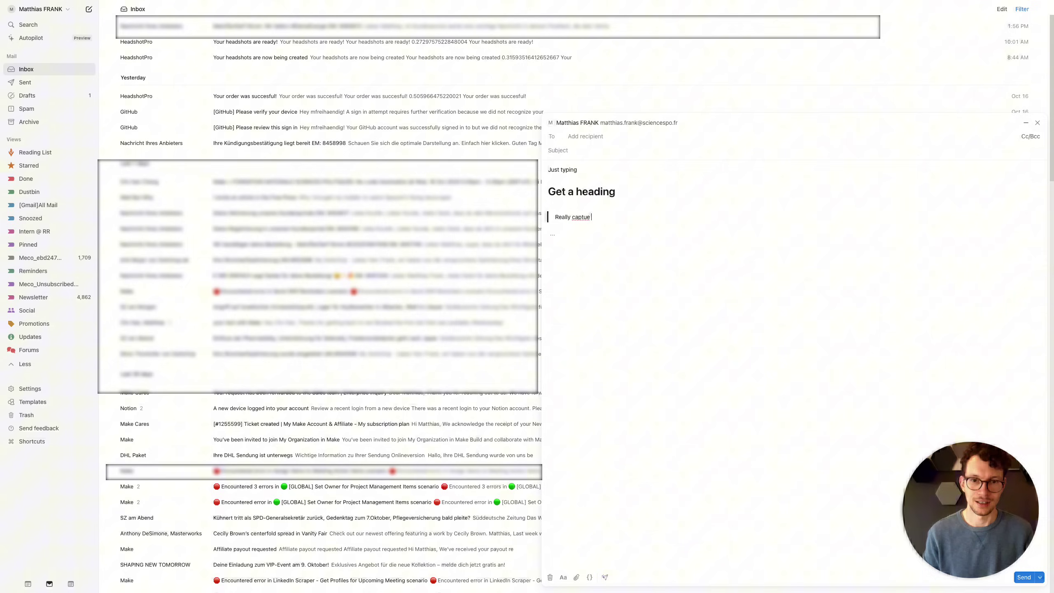
text(a thought)
key(Return)
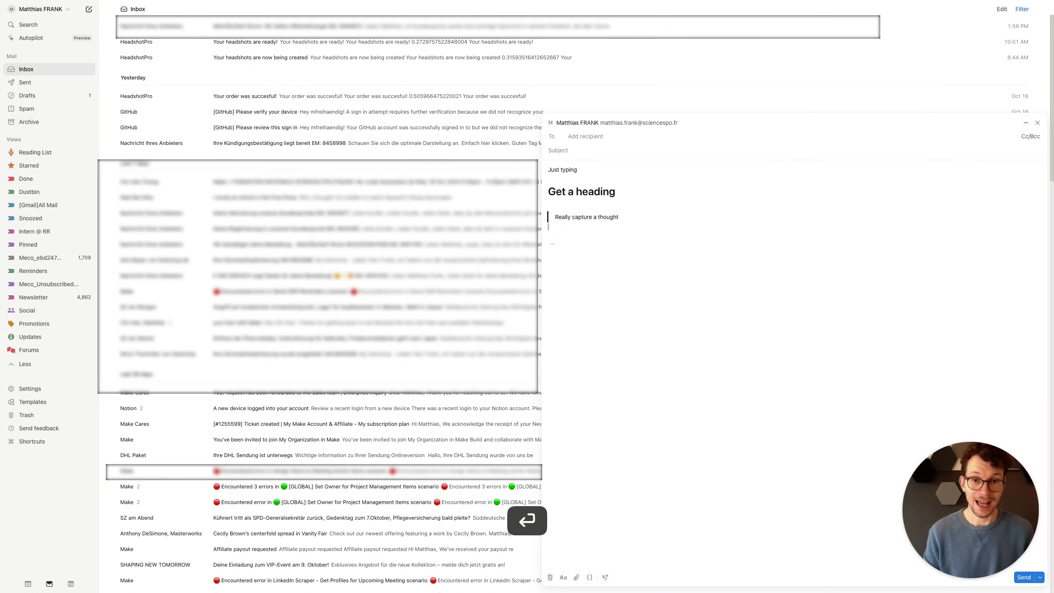
Step: Leave the quote and insert a callout block below it in the email body
key(Return)
text(/call)
key(Return)
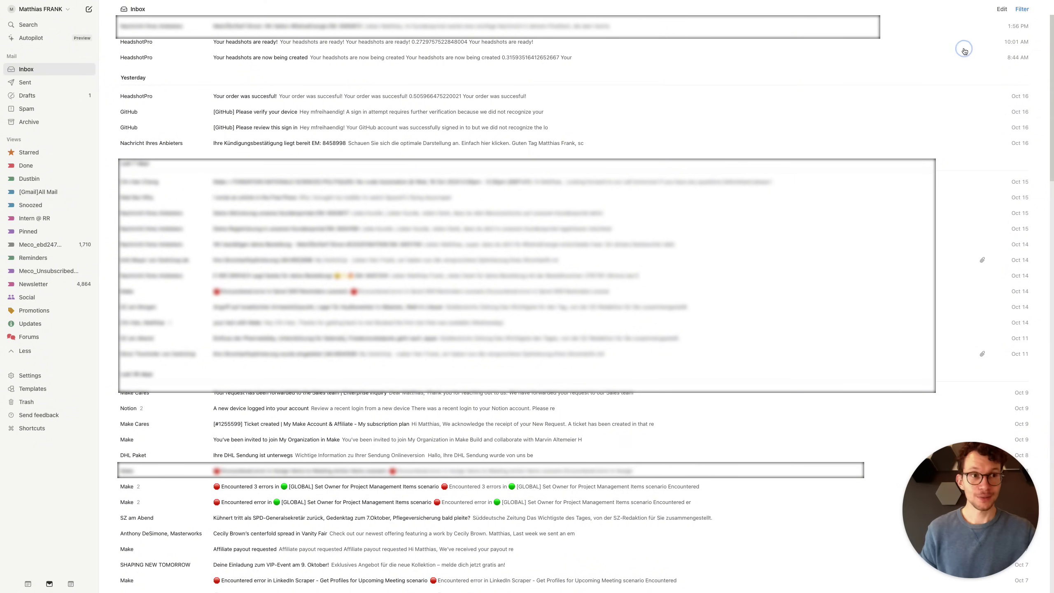
Step: Review the Inbox's available filters and its view editing options
click(1021, 10)
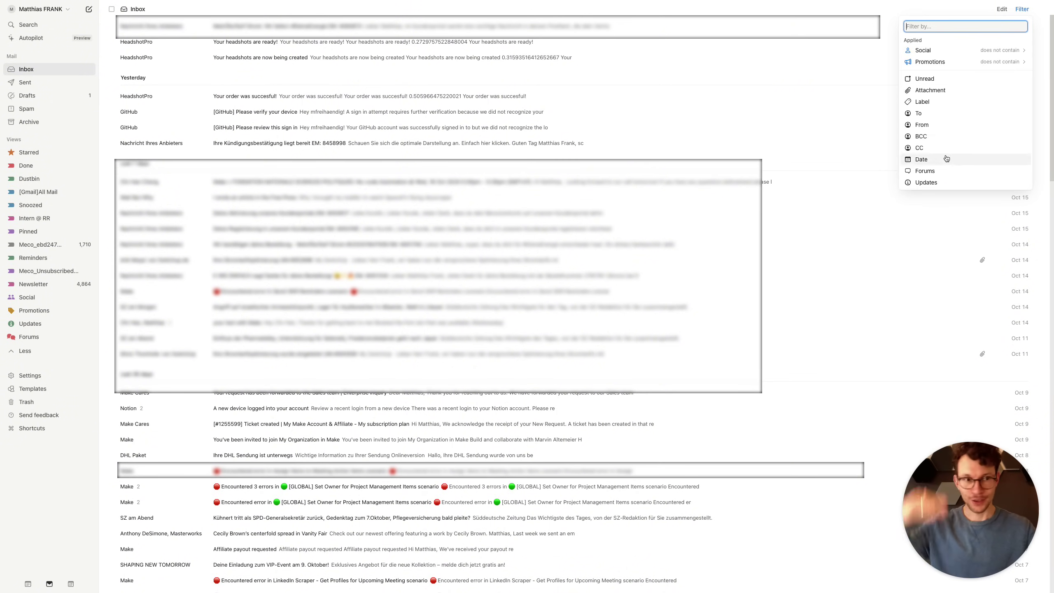
key(Escape)
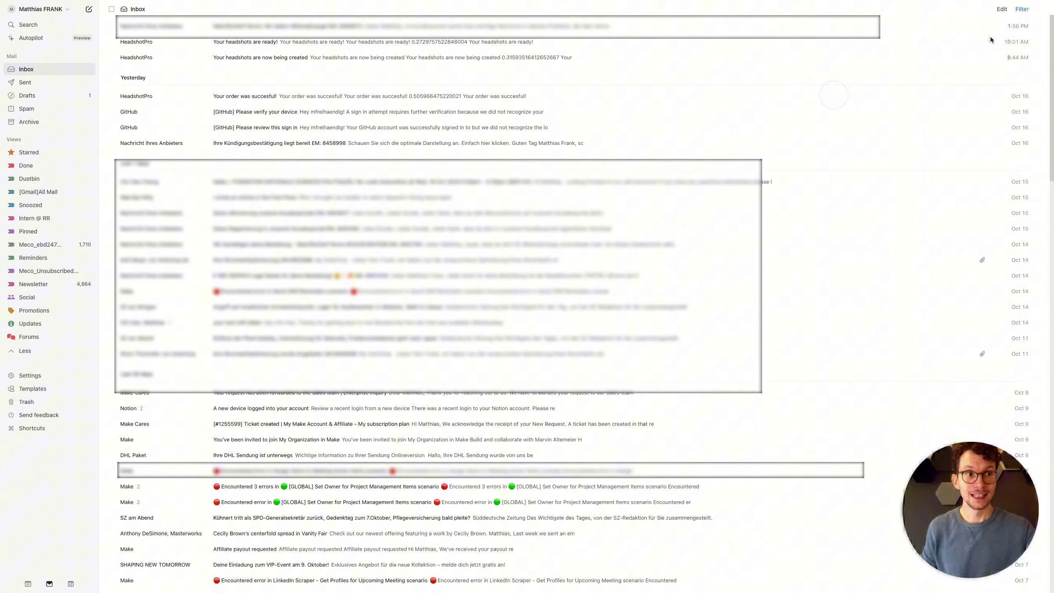
click(1002, 9)
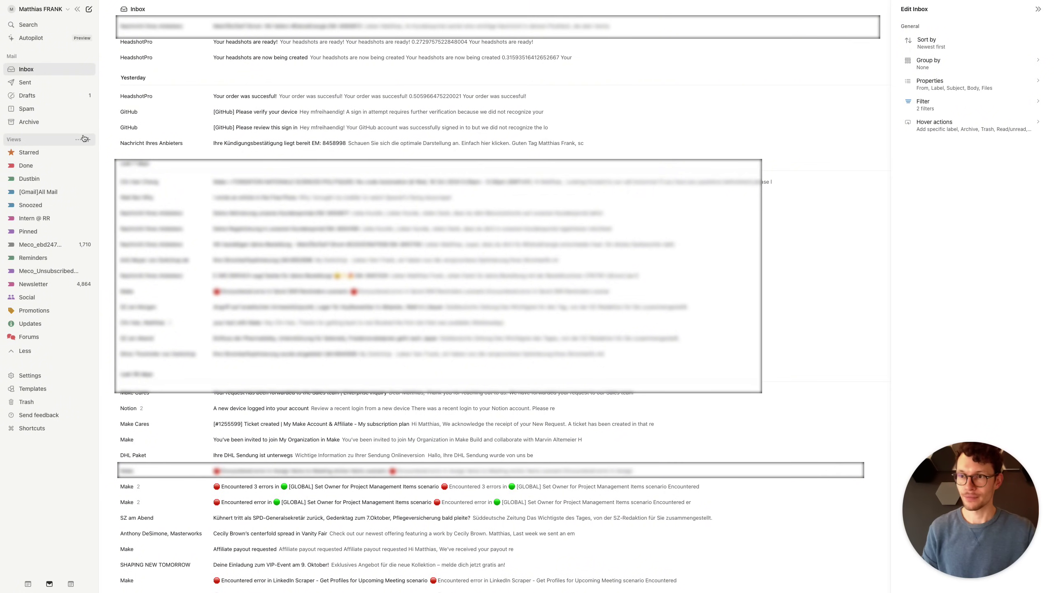
click(50, 141)
click(50, 141)
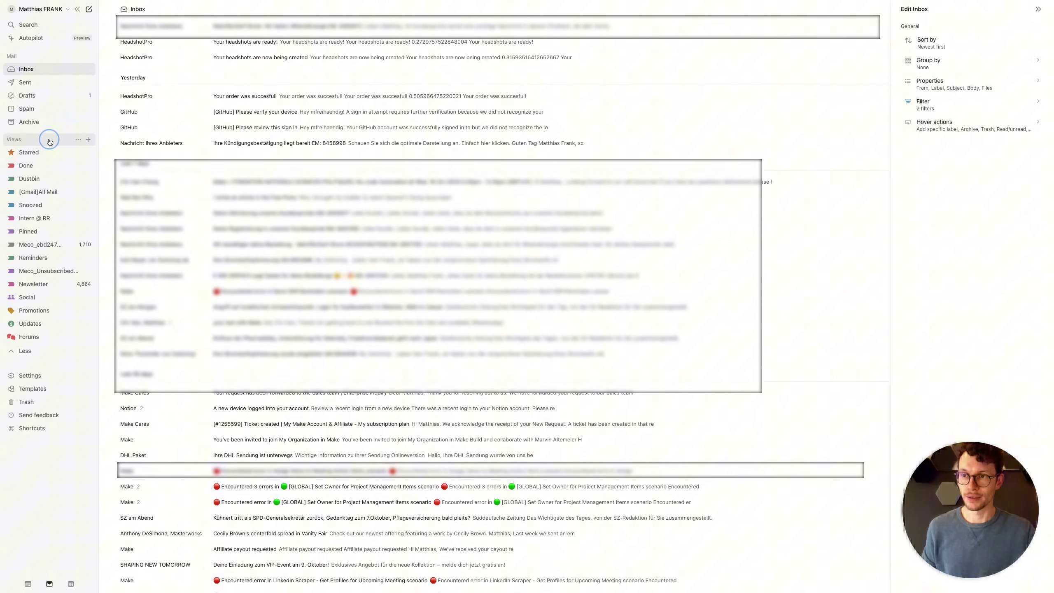
Step: Create a blank mail view named "Favourite Newsletters" with grouping set to None
click(88, 140)
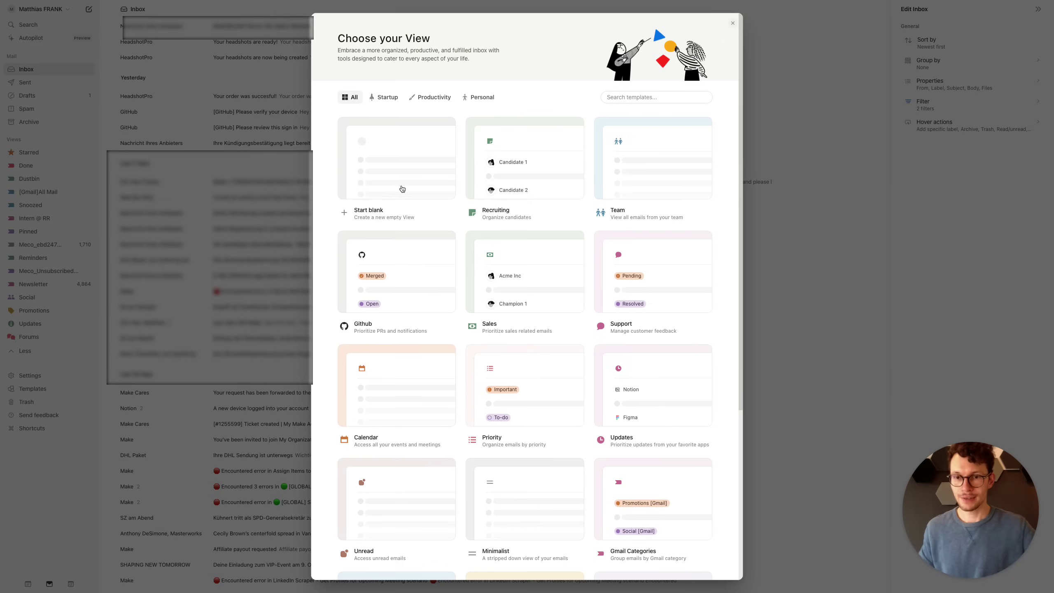
click(415, 191)
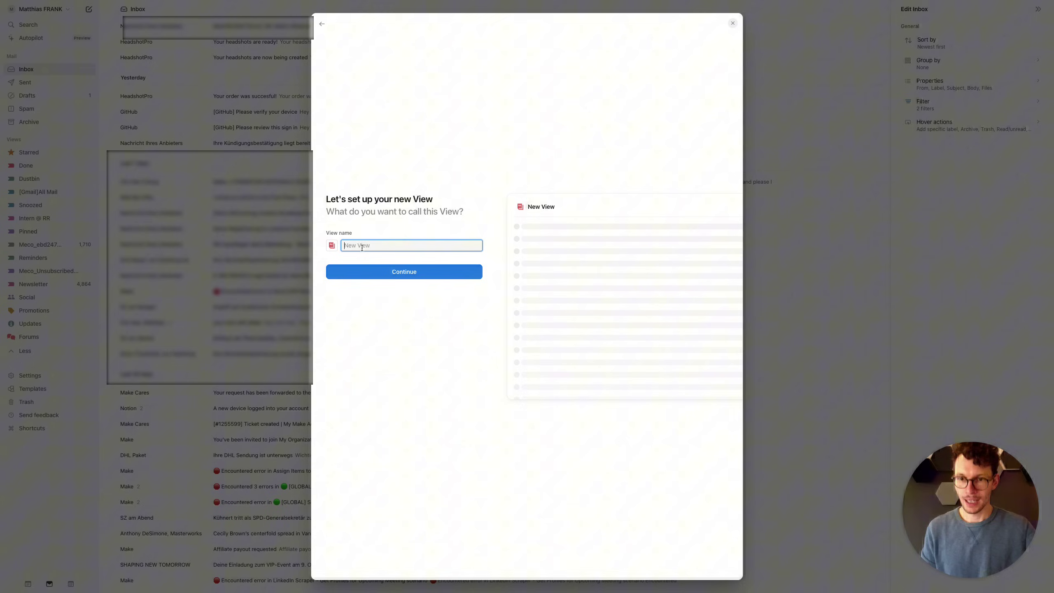
text(Favourite N)
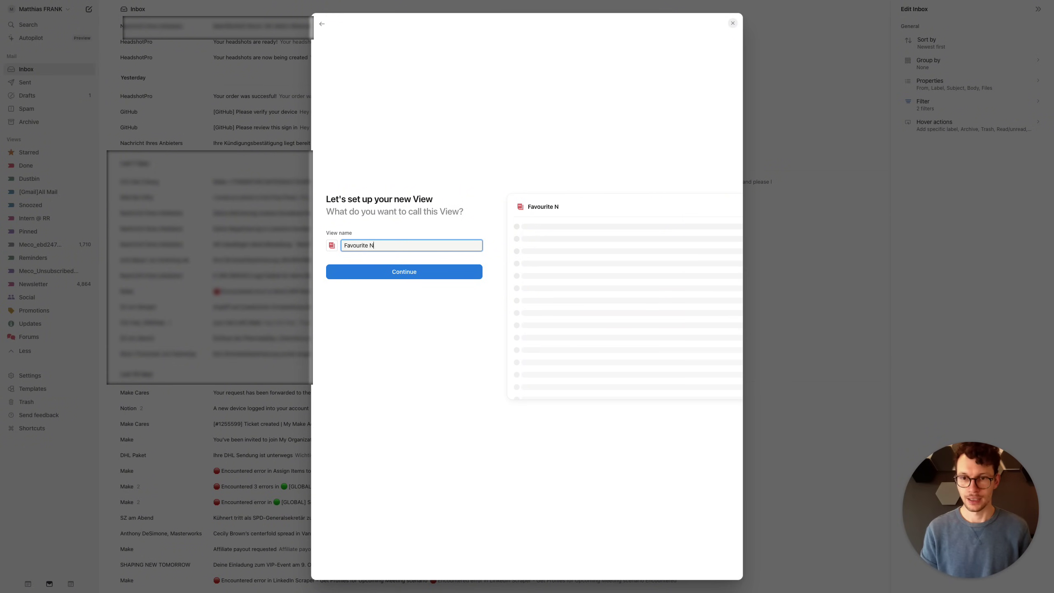
text(ewsletters)
click(377, 275)
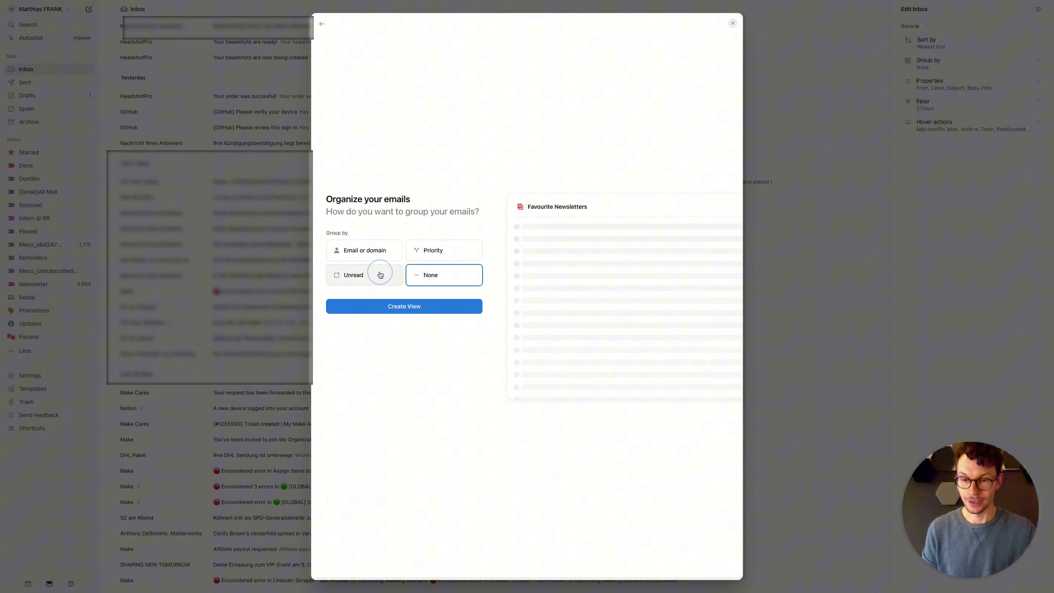
click(409, 307)
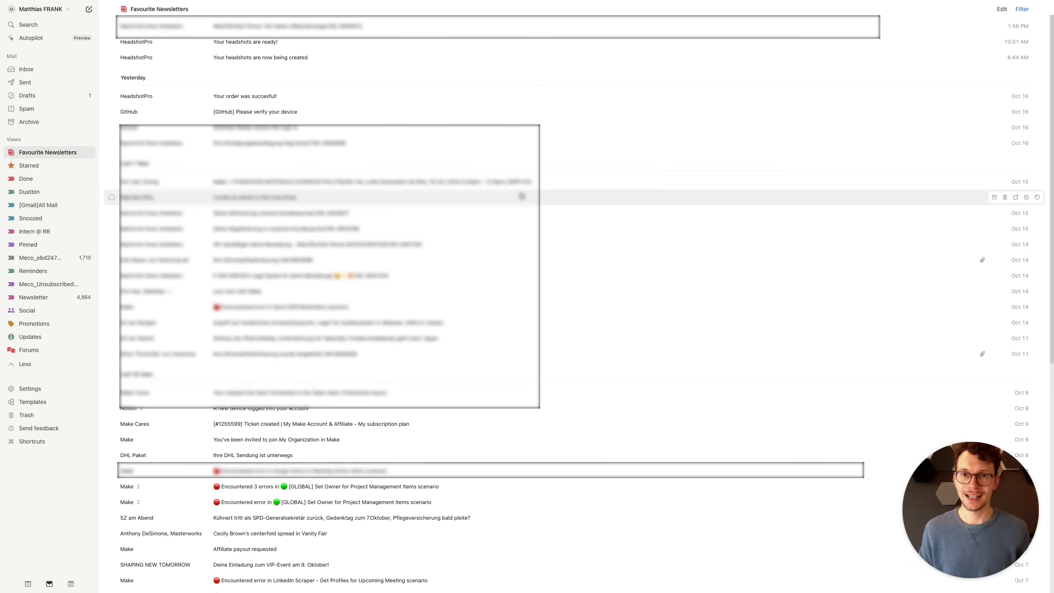
Step: Change the Favourite Newsletters view's Mailbox filter from Inbox to Archive and save the filter to that view
mouse_move(361, 103)
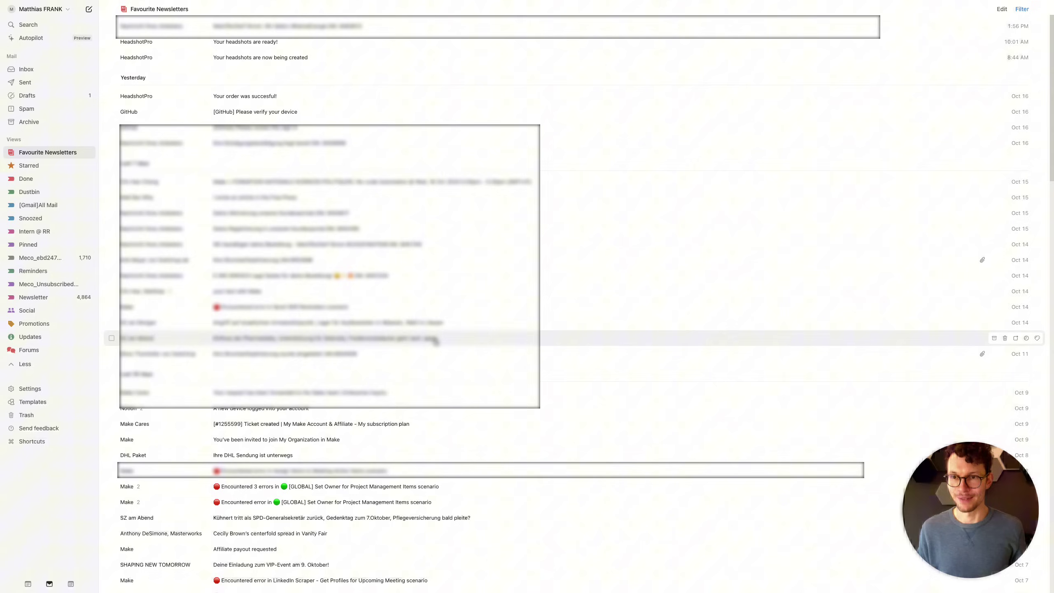
mouse_move(475, 287)
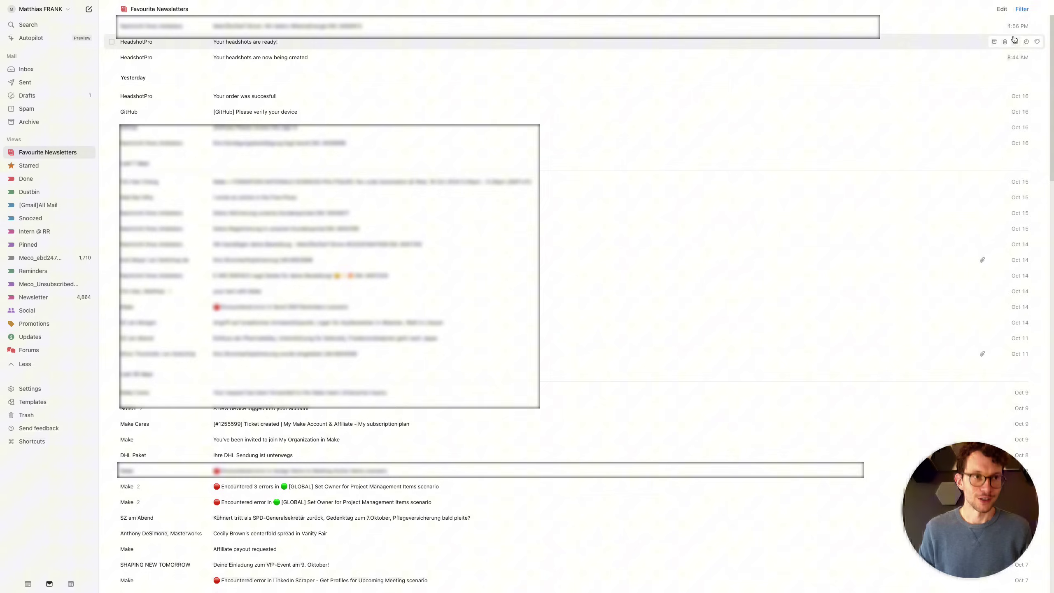
click(1020, 9)
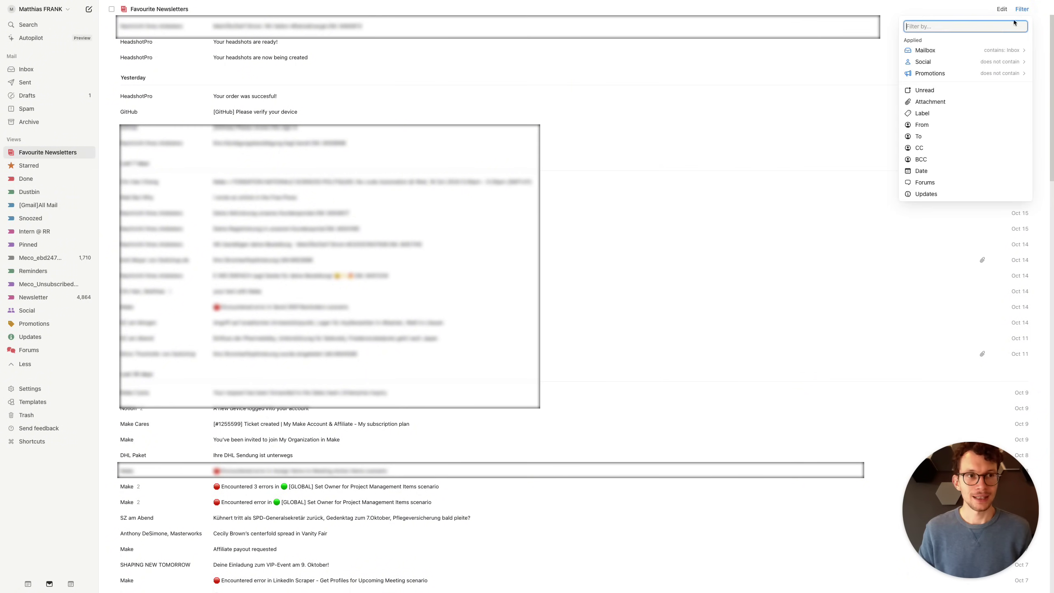
click(975, 51)
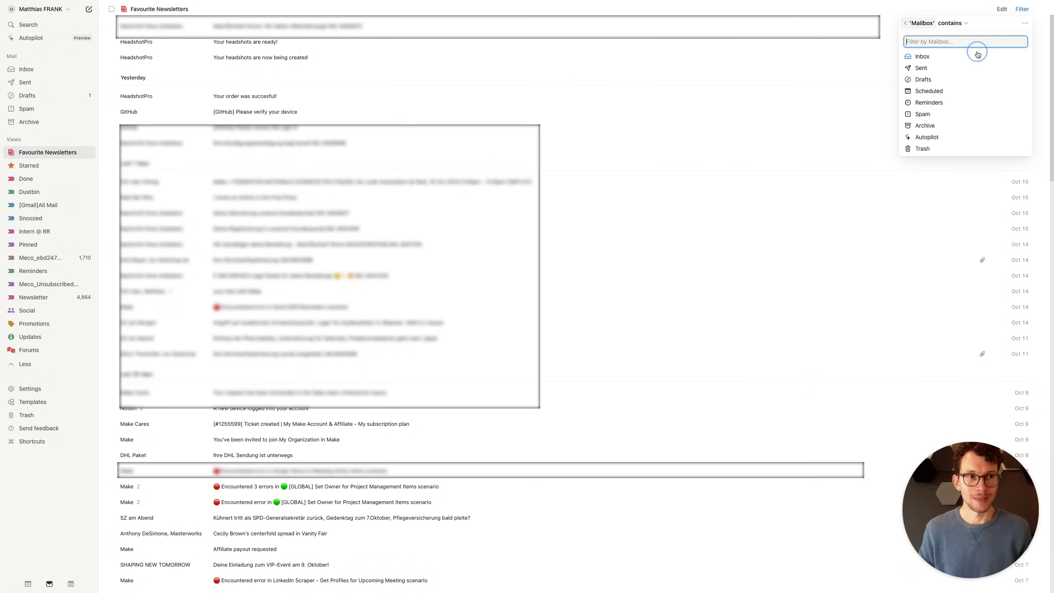
click(926, 127)
click(1011, 211)
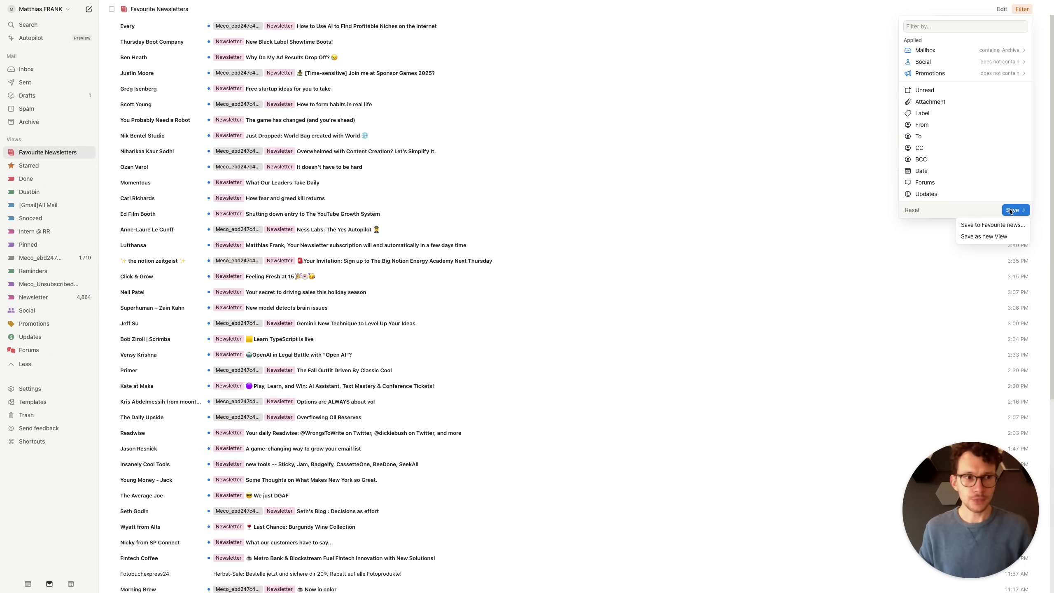
click(984, 224)
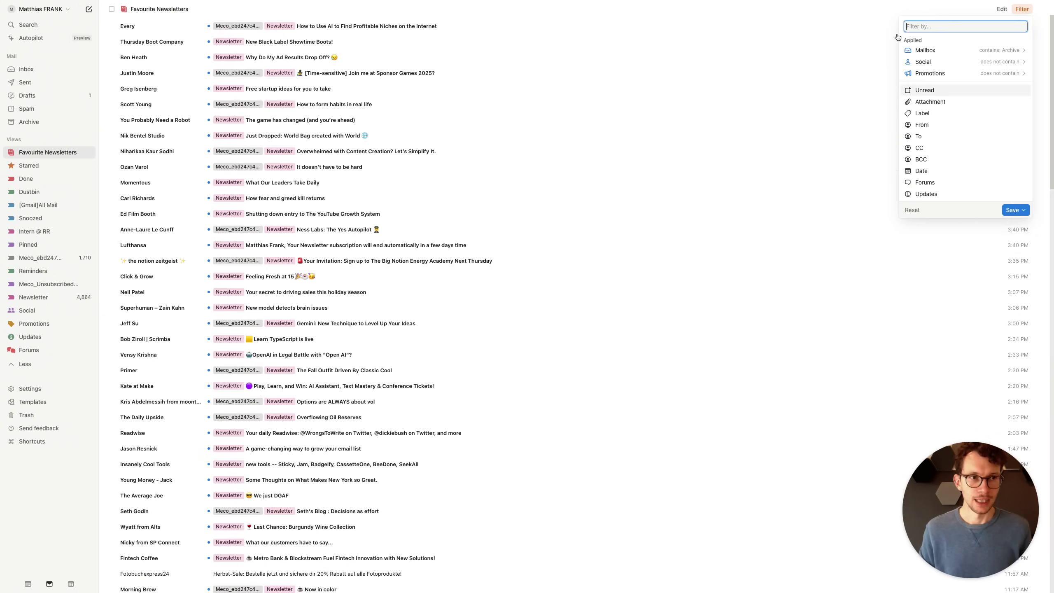
click(854, 33)
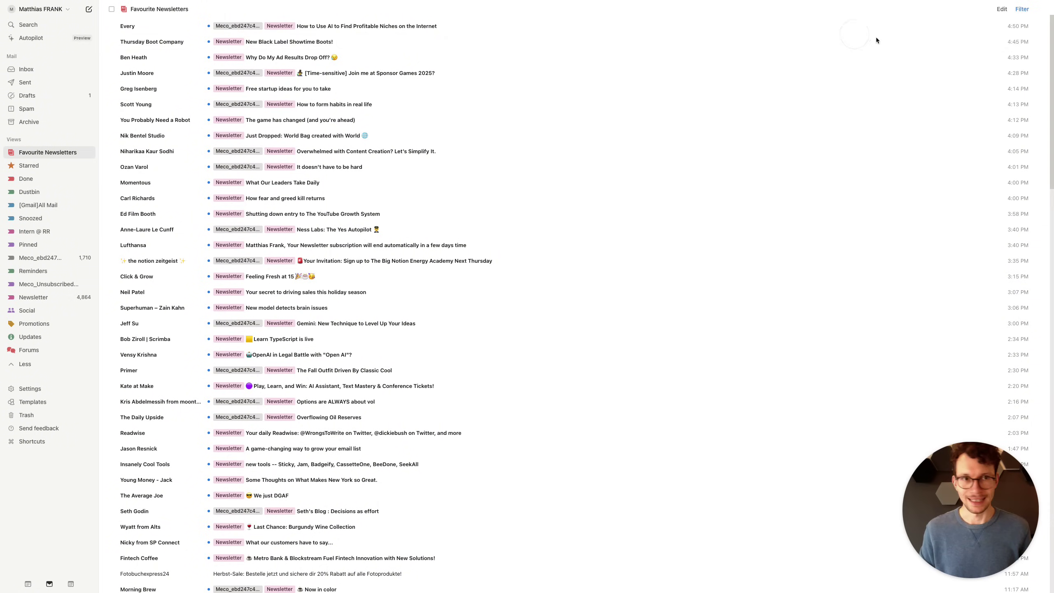
Step: Group the Favourite Newsletters view by Person and add the domain aliabdaal.com as a group
click(1002, 9)
click(930, 85)
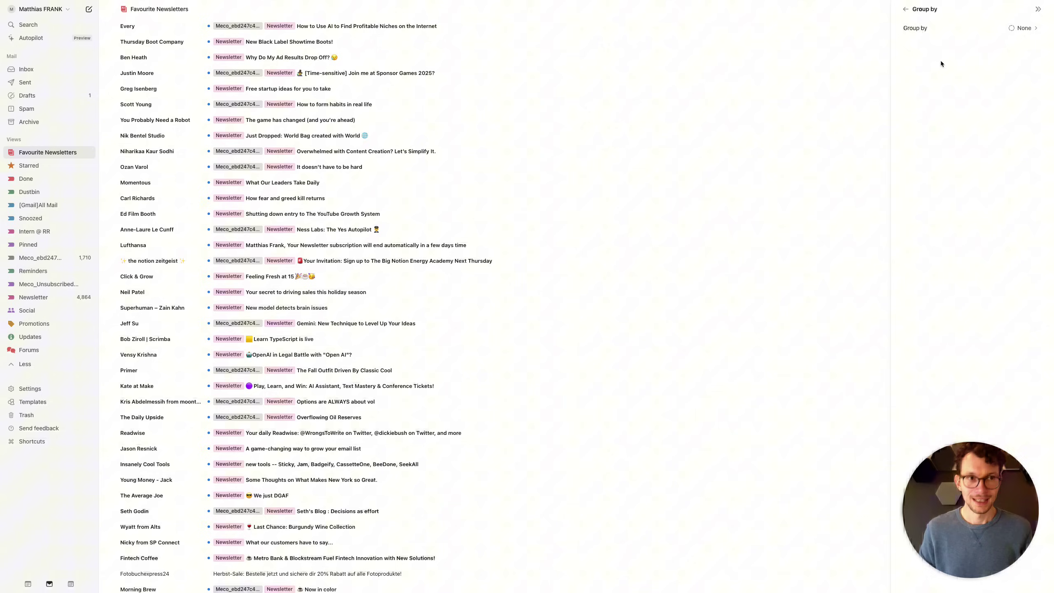
click(1015, 26)
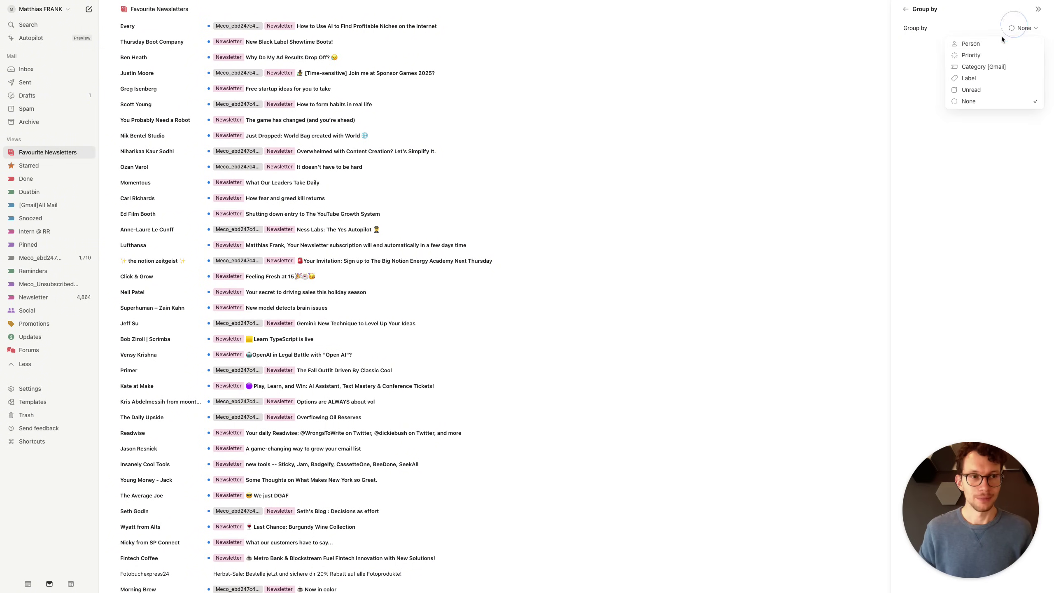
click(975, 44)
click(926, 45)
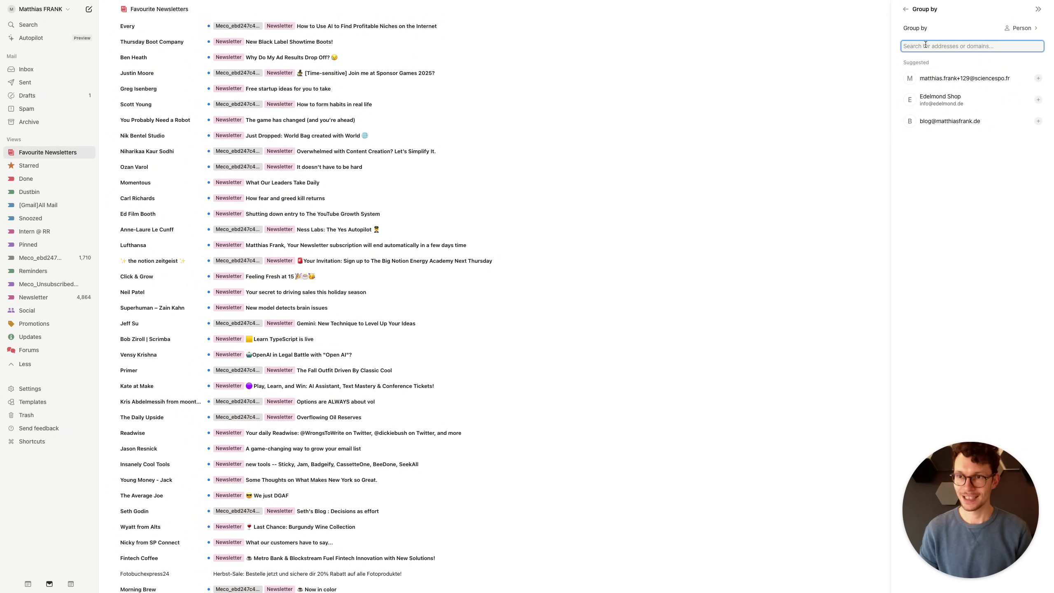
text(alia)
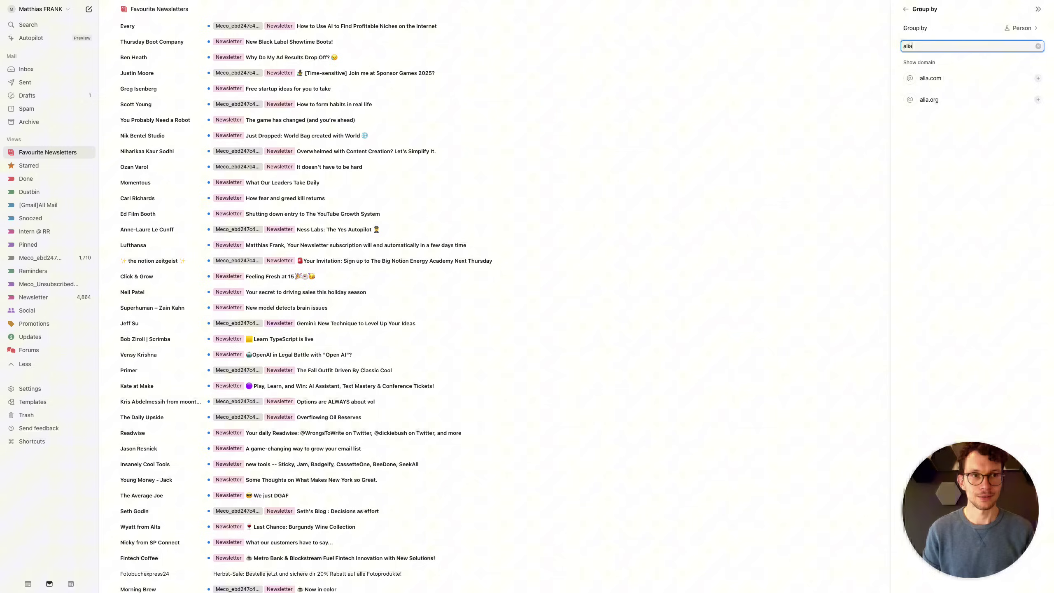
text(bdaal.com)
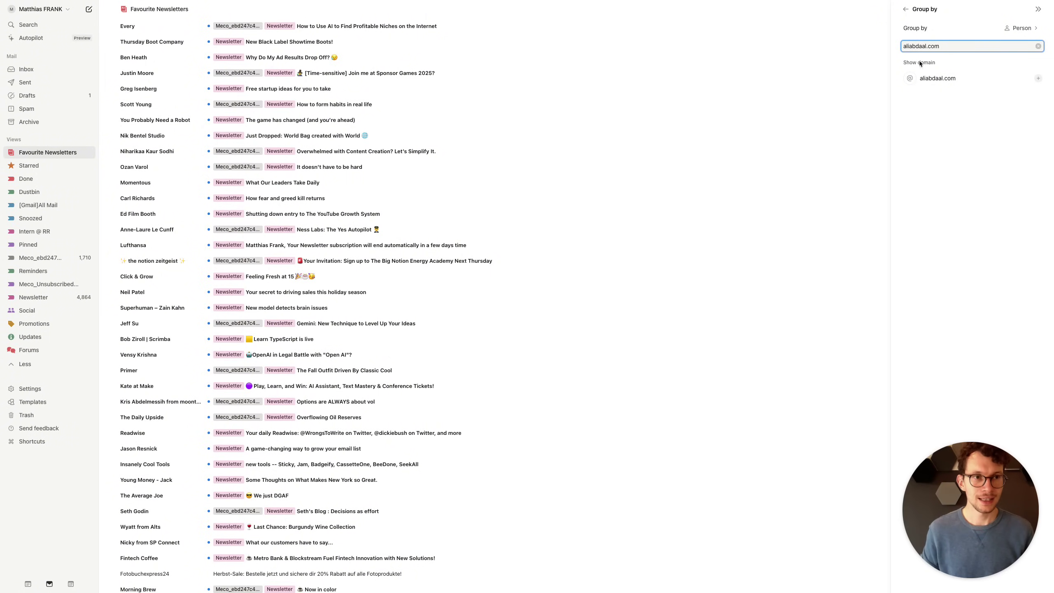
click(932, 78)
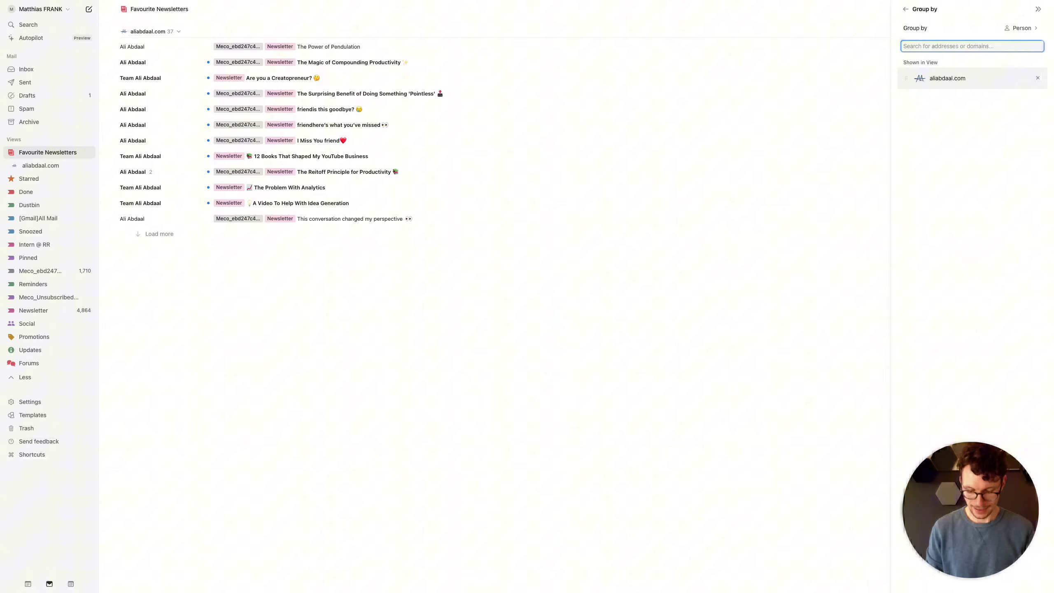
Step: Add the domain radreads.co as a second group and close the view editing options
text(radreads.co)
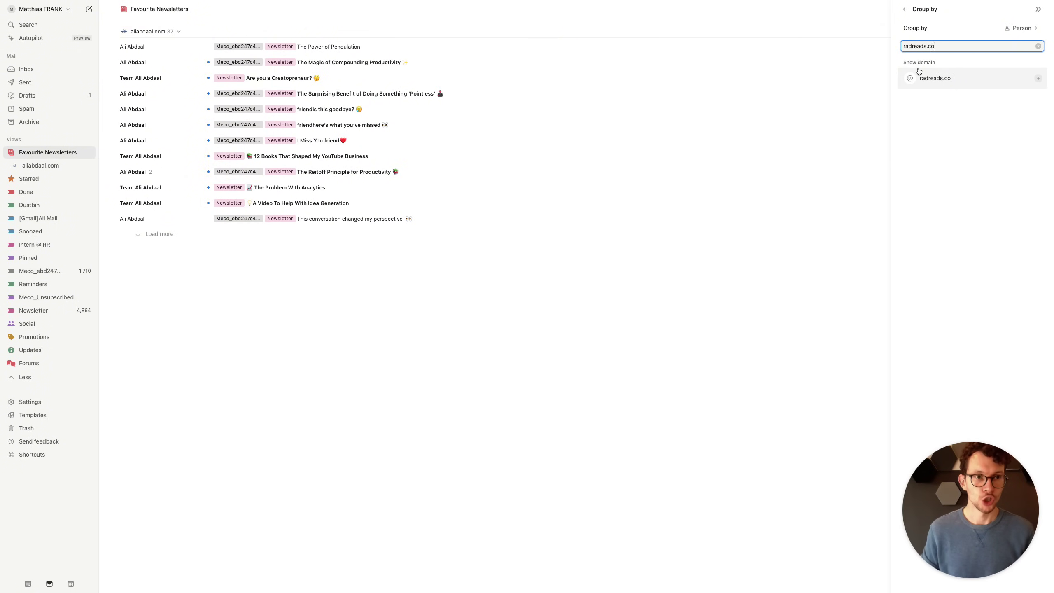
click(927, 78)
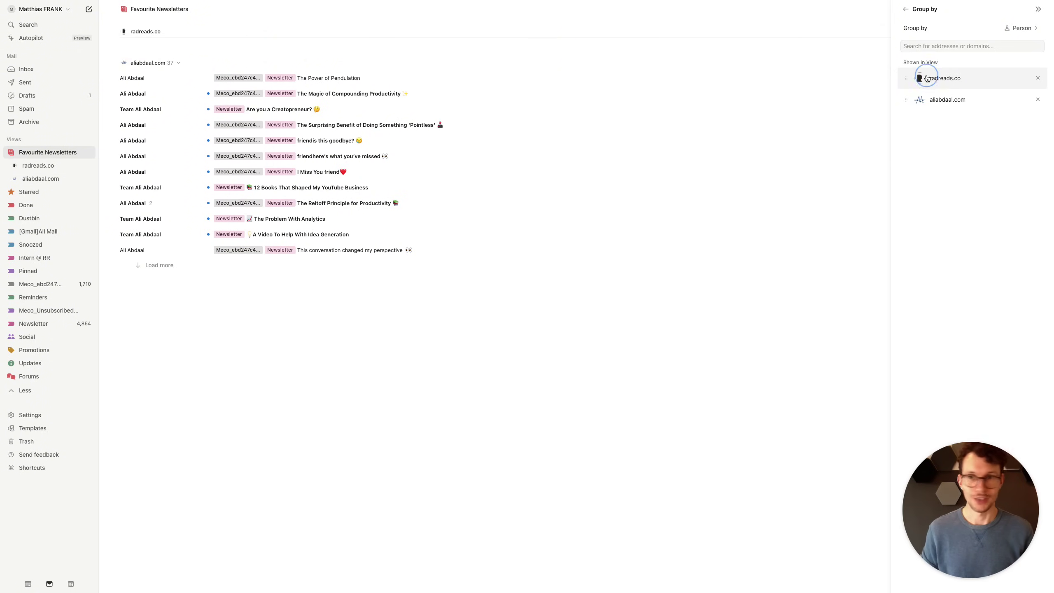
click(300, 336)
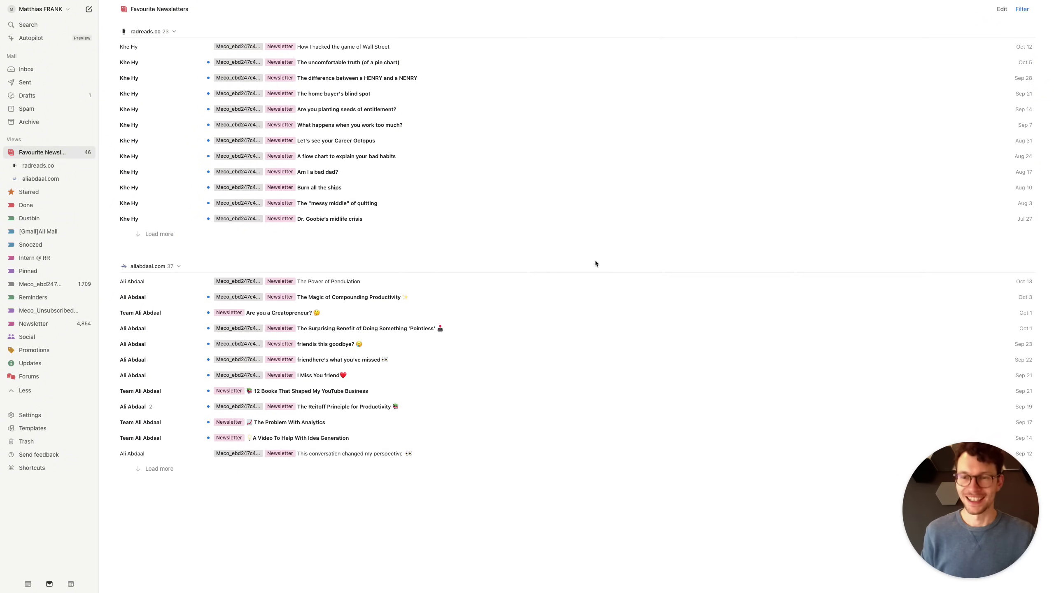
Step: Add the suggested Summary property to the Favourite Newsletters view and reload the mail list
click(1002, 9)
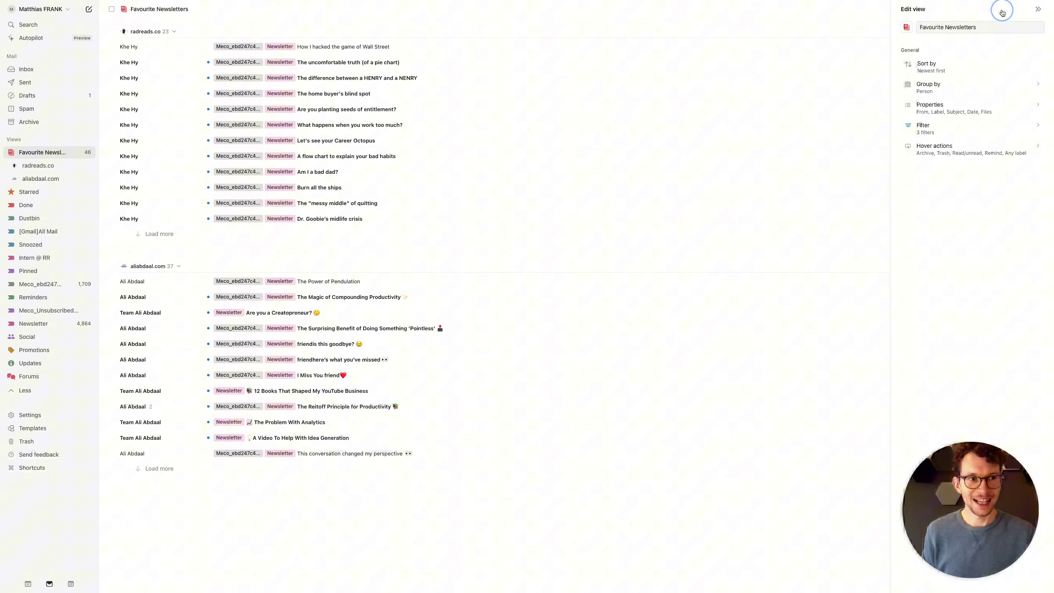
click(954, 106)
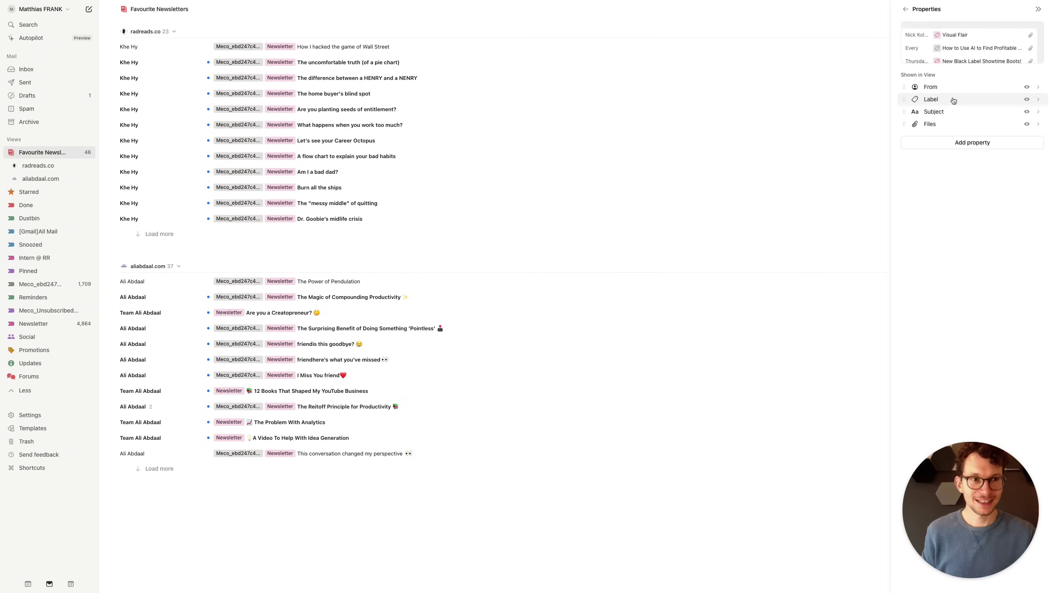
click(955, 143)
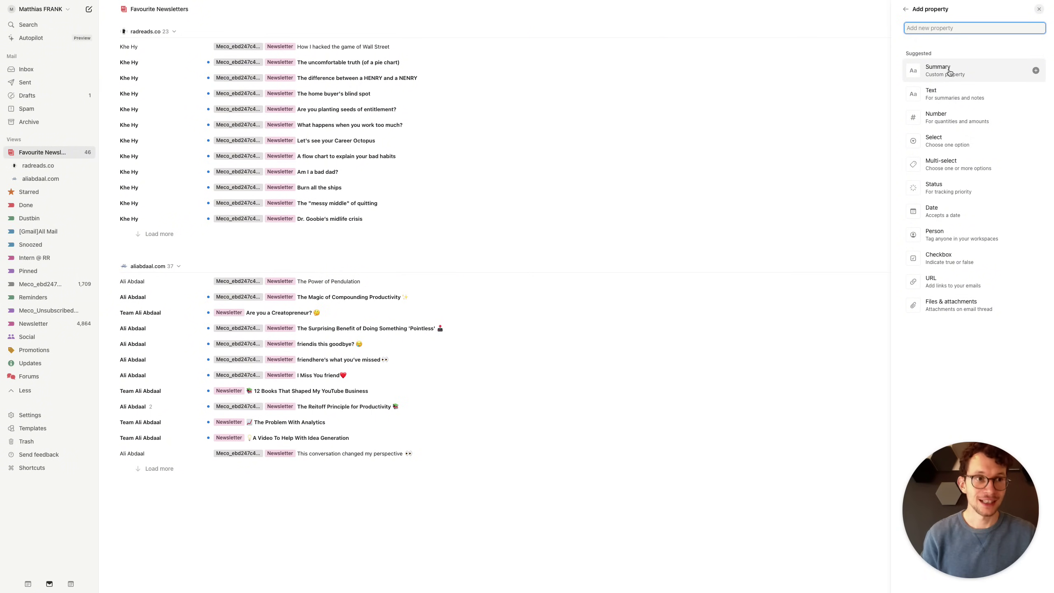
click(1035, 70)
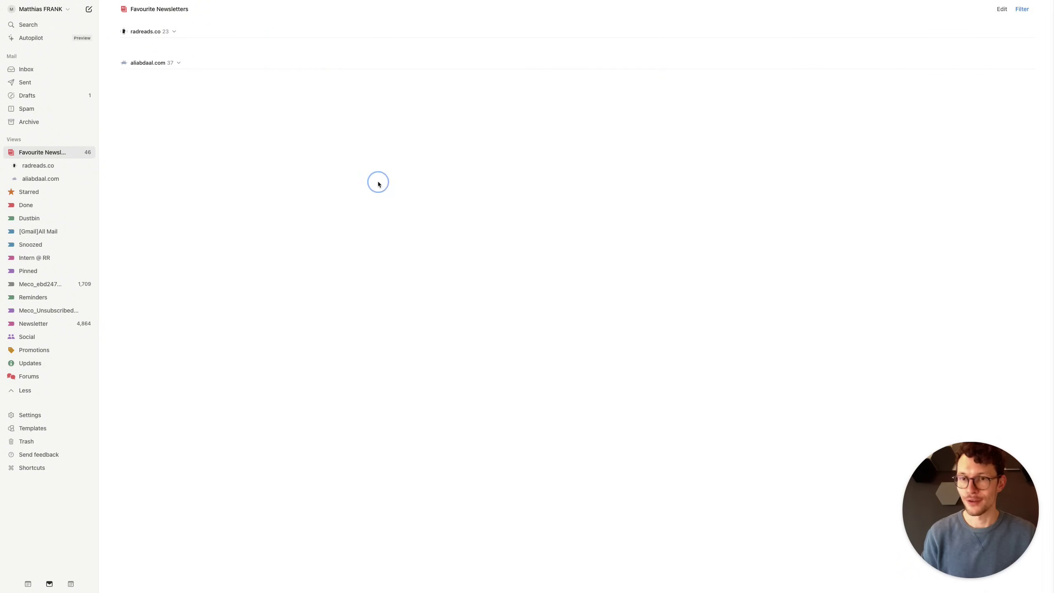
key(super+r)
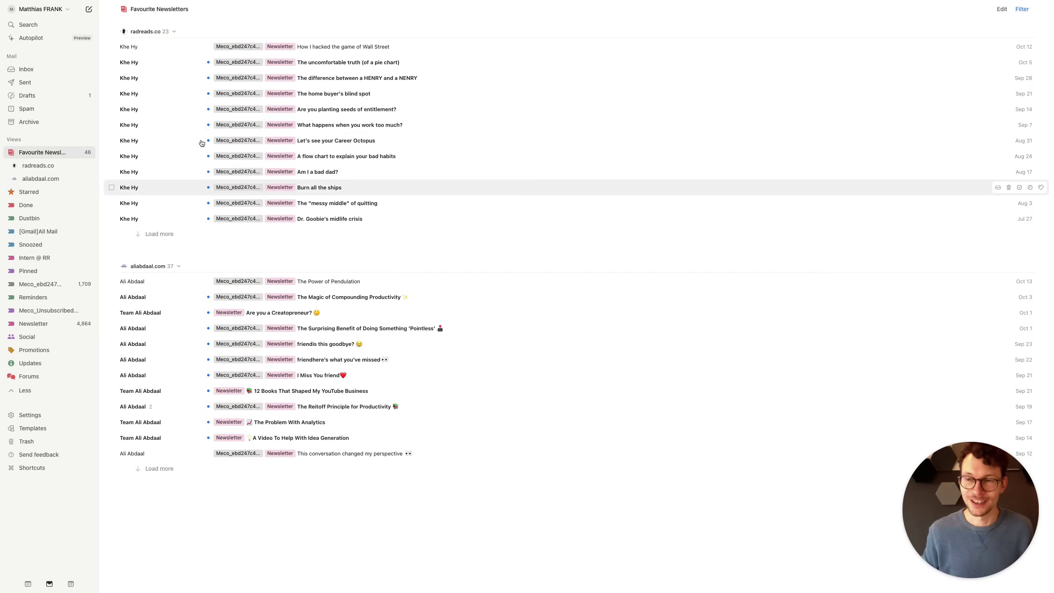
Step: Set the summary of the "How I hacked the game of Wall Street" email to "This was a really cool email"
click(203, 54)
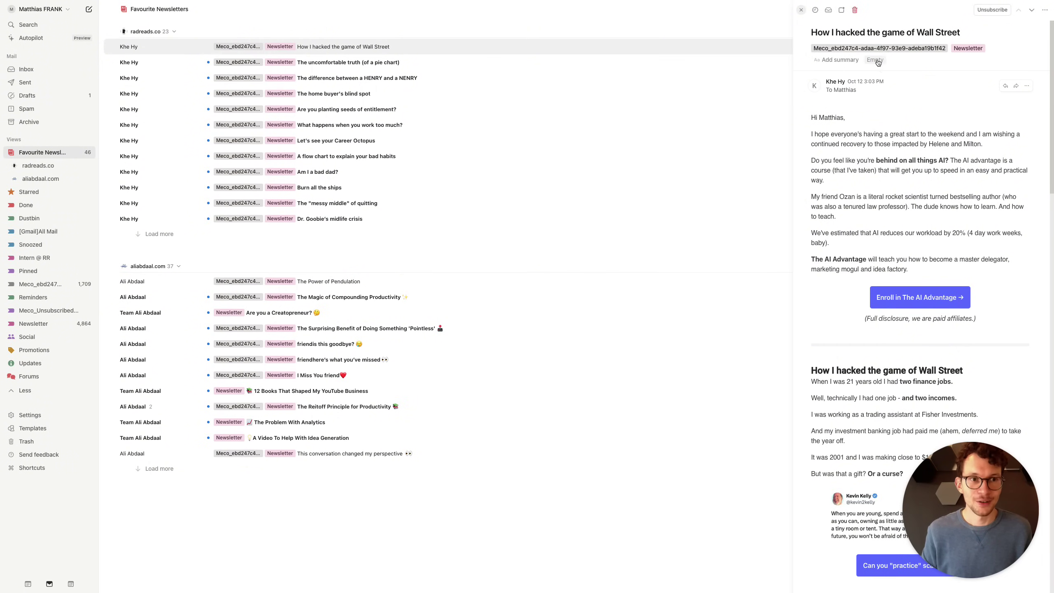
click(858, 63)
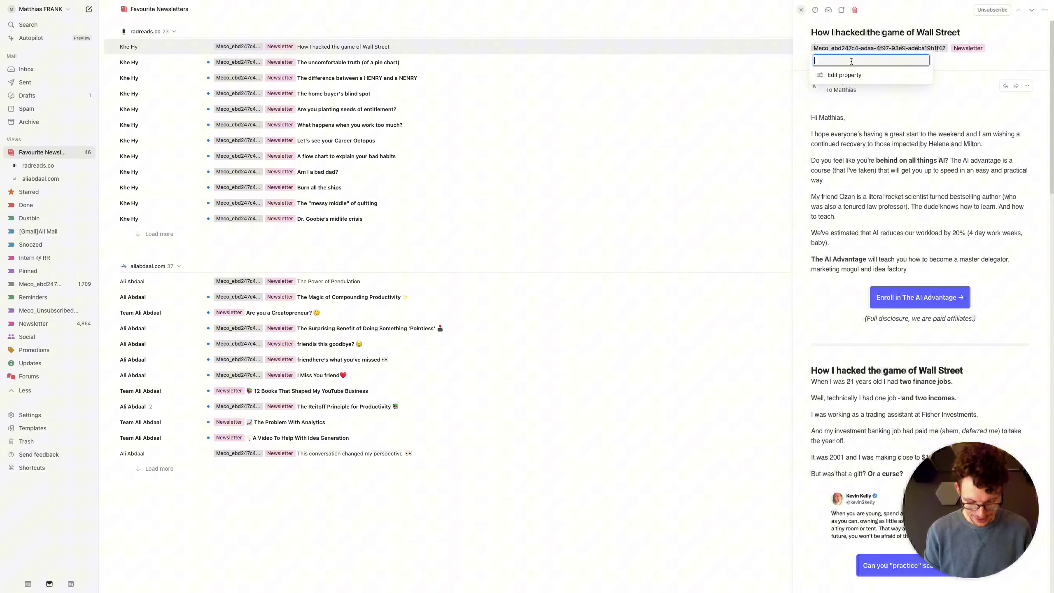
text(This was a really cool email)
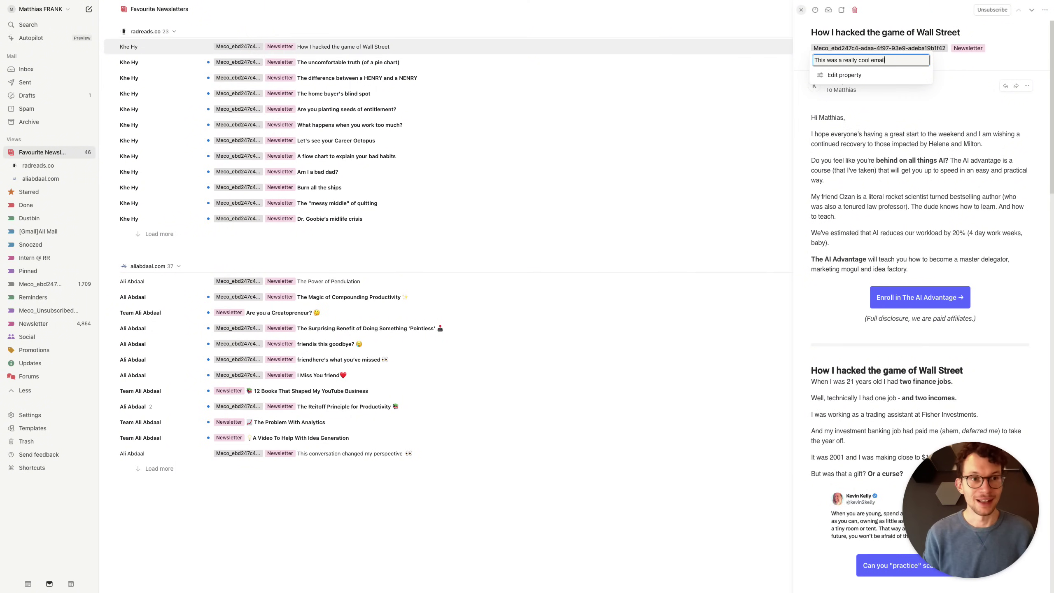
key(Return)
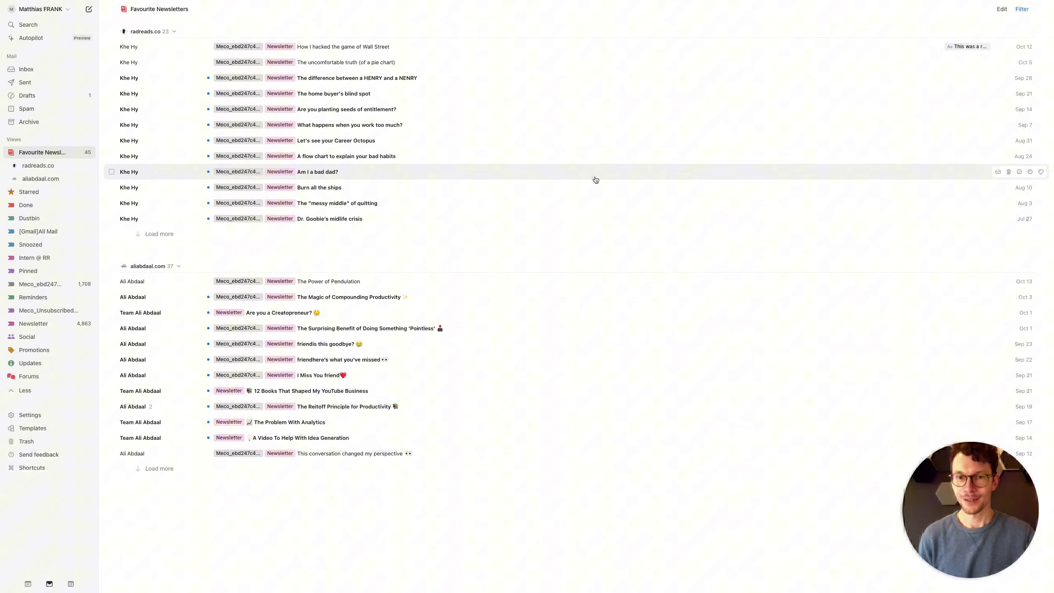
Step: Review the Appearance, Autopilot and Snippets pages in the mail settings, and close the settings
mouse_move(674, 360)
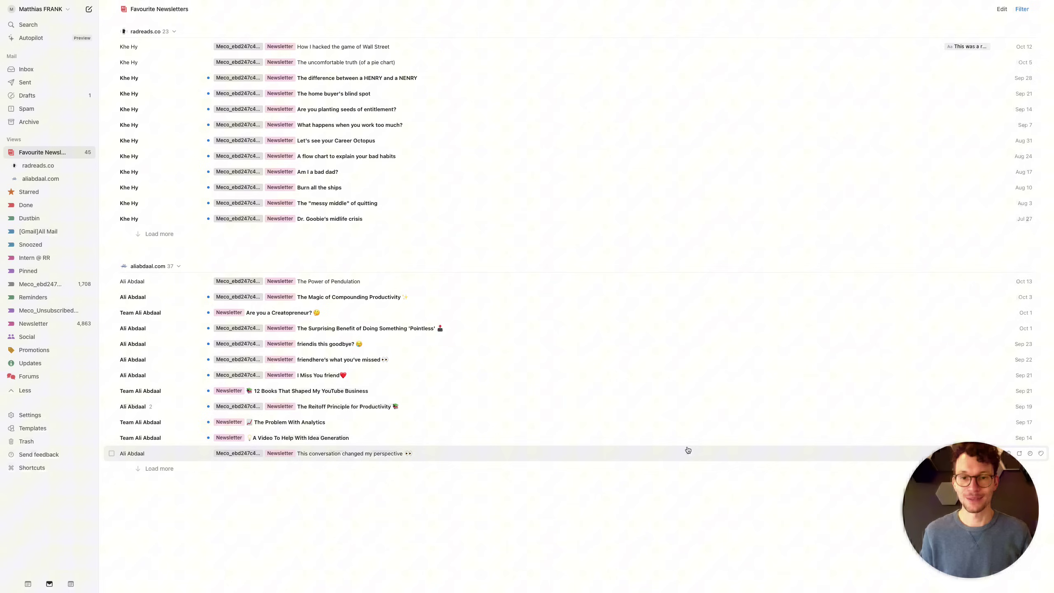
mouse_move(701, 453)
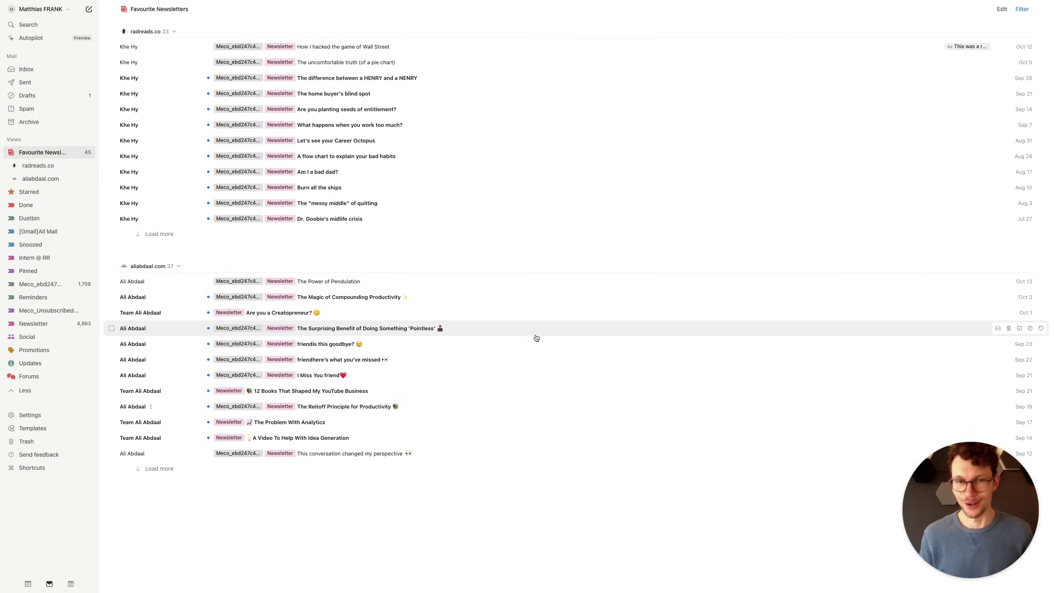
key(super+comma)
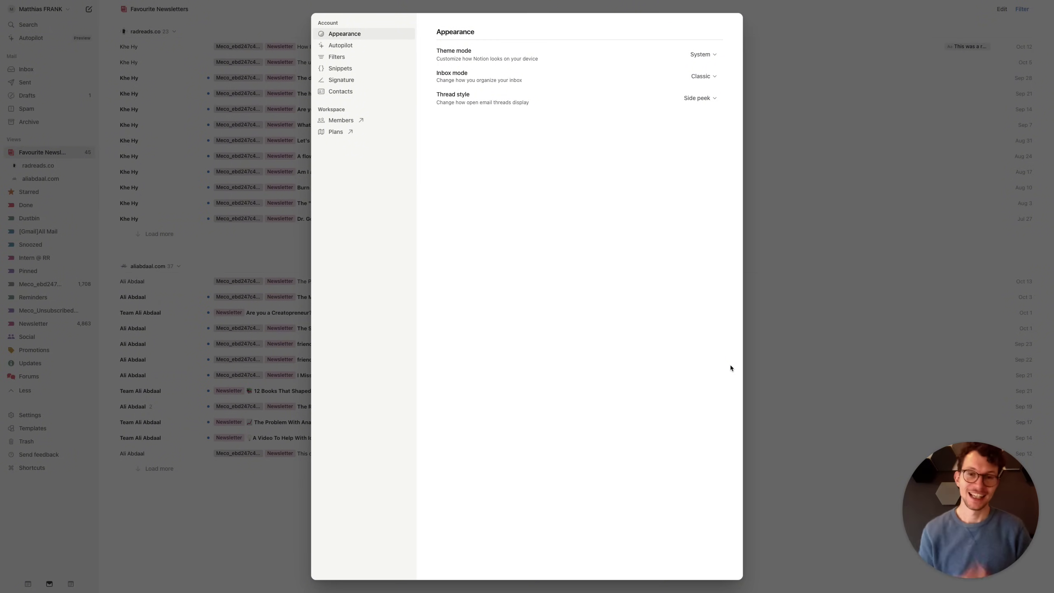
click(336, 45)
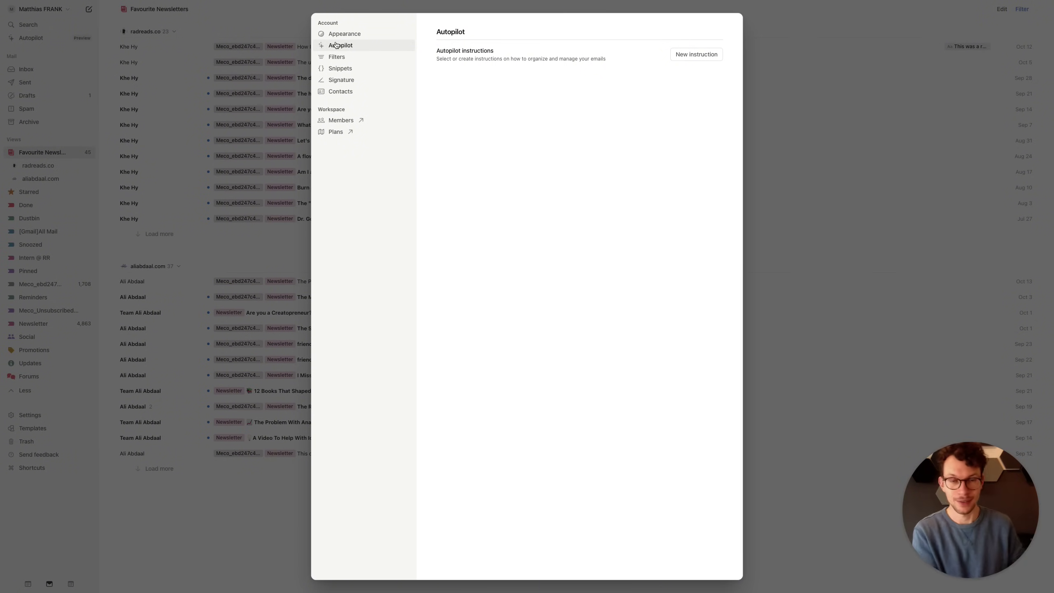
click(347, 70)
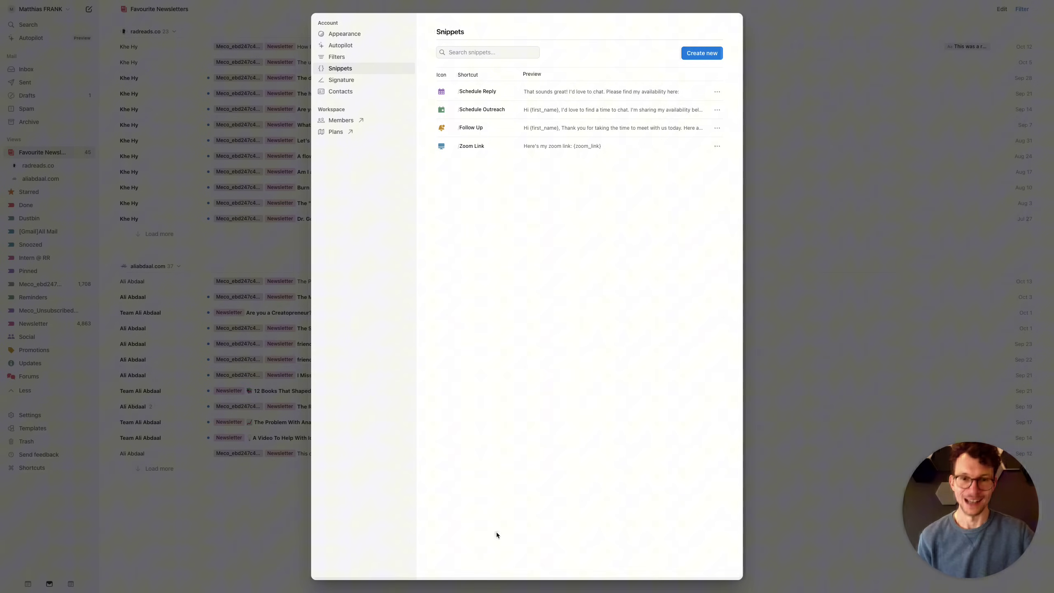
key(Escape)
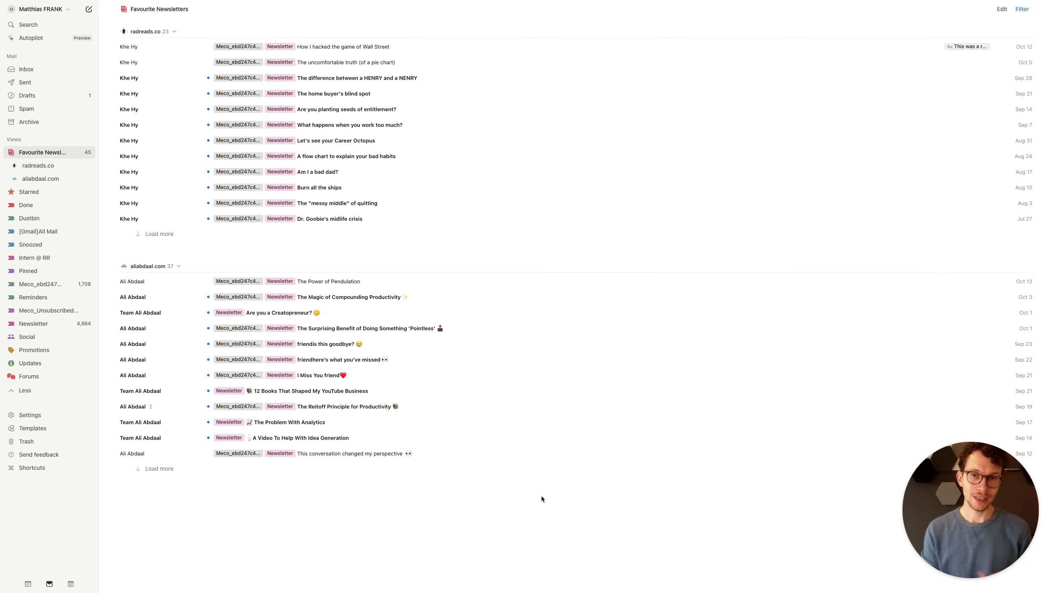